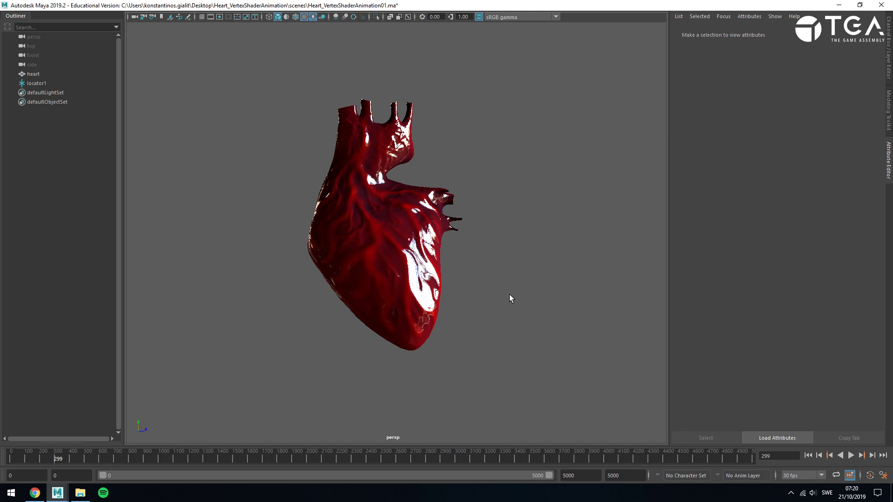
# Switch to Chrome, review the Sketchfab Heart Animated (Free) page and the Light Probes page, and return to Maya
pyautogui.click(44, 498)
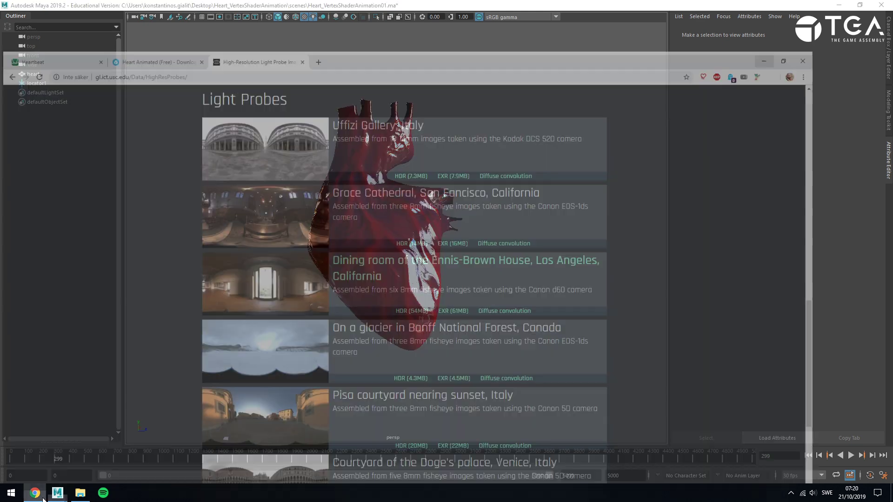
pyautogui.click(169, 7)
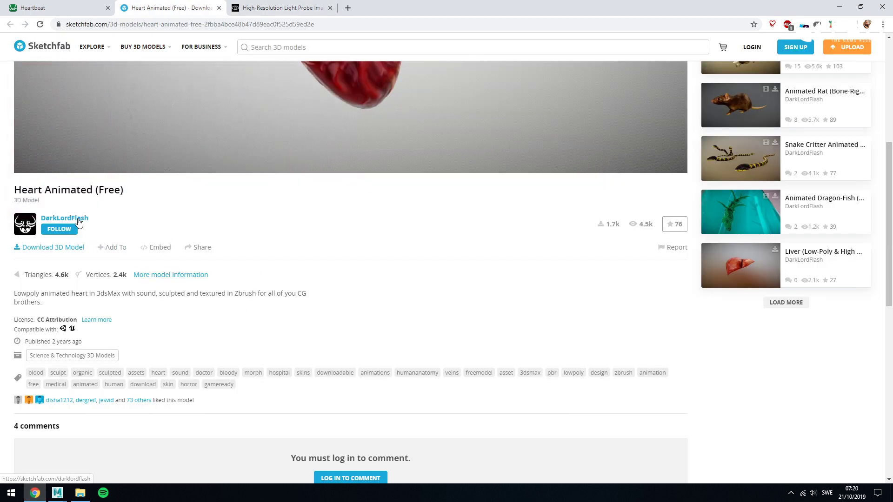
pyautogui.click(303, 6)
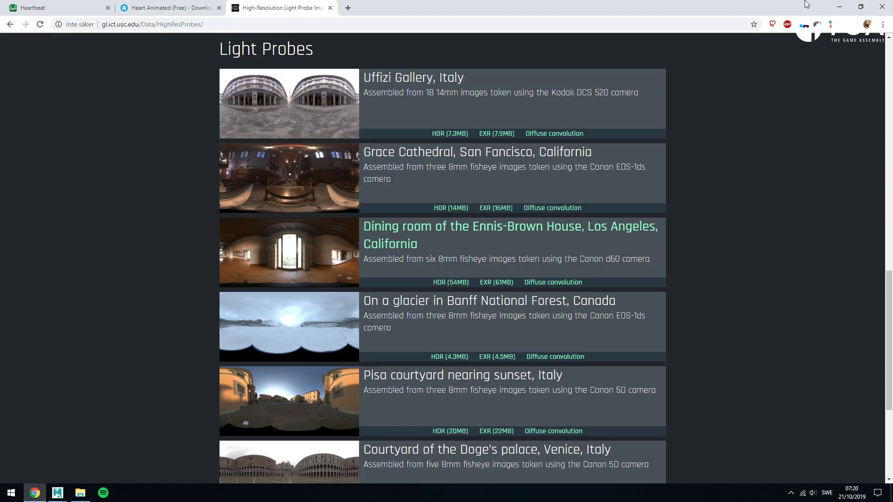
pyautogui.click(837, 5)
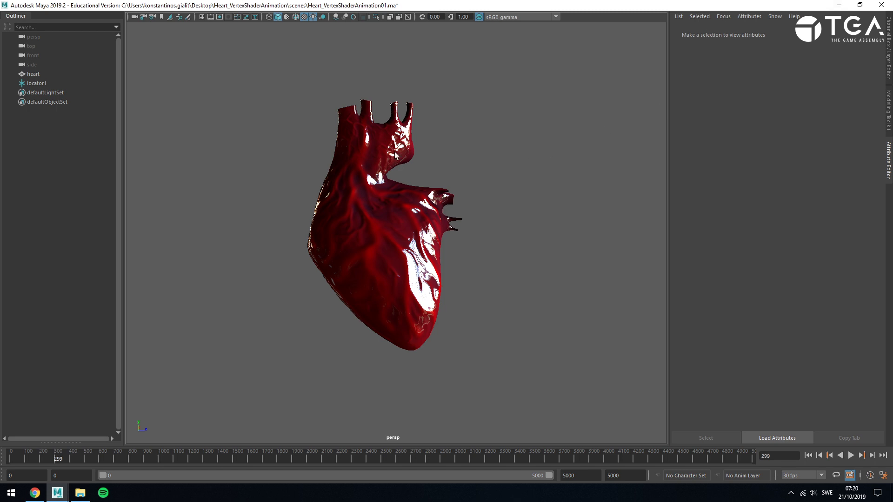
# Start Interactive Playback with locator1 selected, move the locator around inside the heart, and deselect it
pyautogui.click(41, 83)
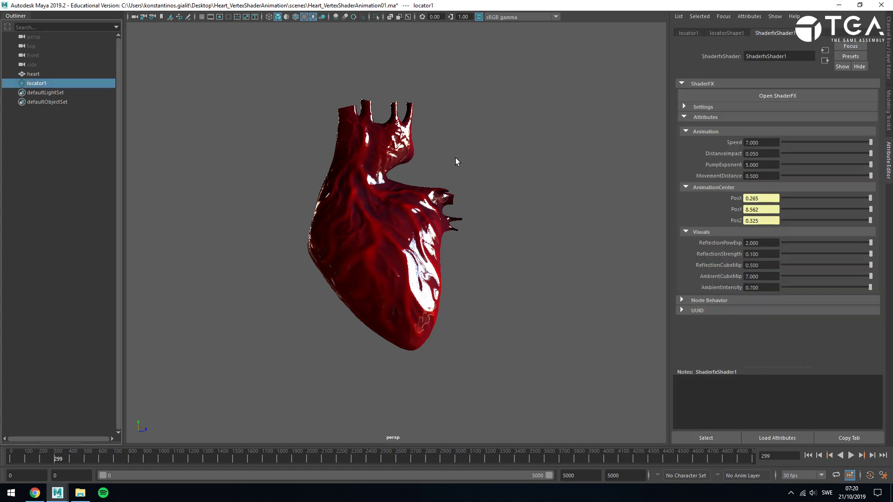
pyautogui.press('space')
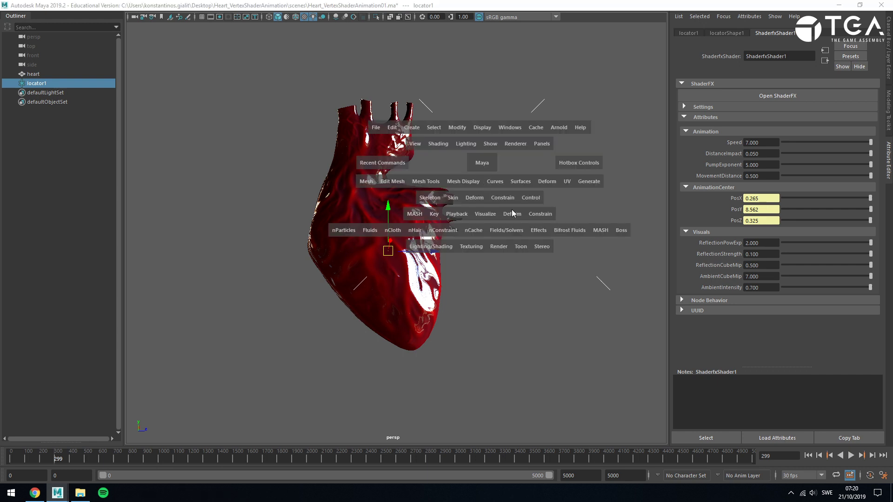
pyautogui.click(502, 230)
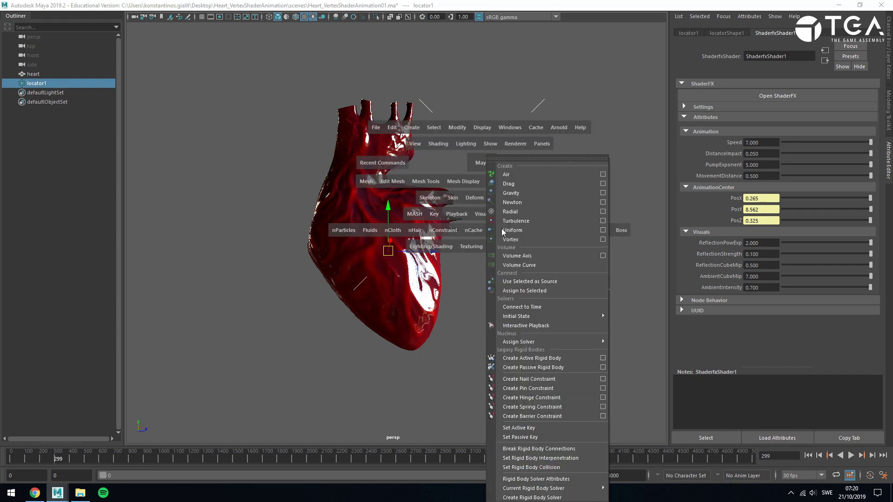
pyautogui.click(546, 327)
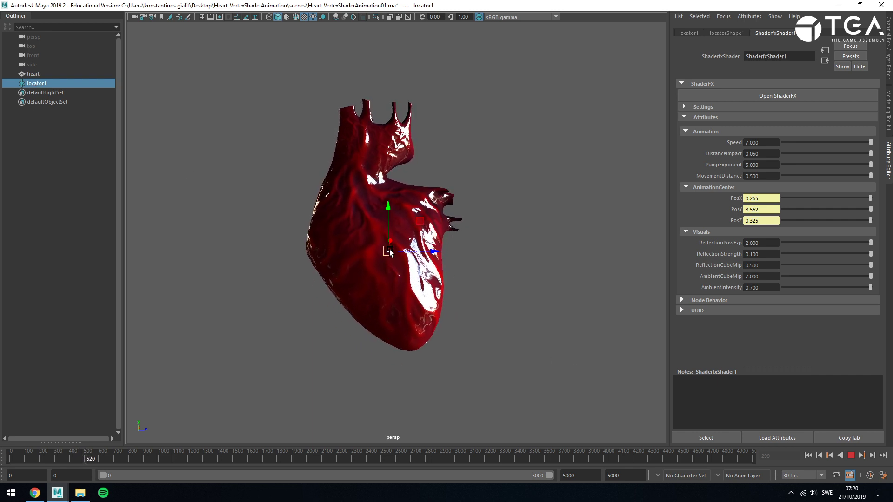
pyautogui.moveTo(384, 254); pyautogui.dragTo(319, 314)
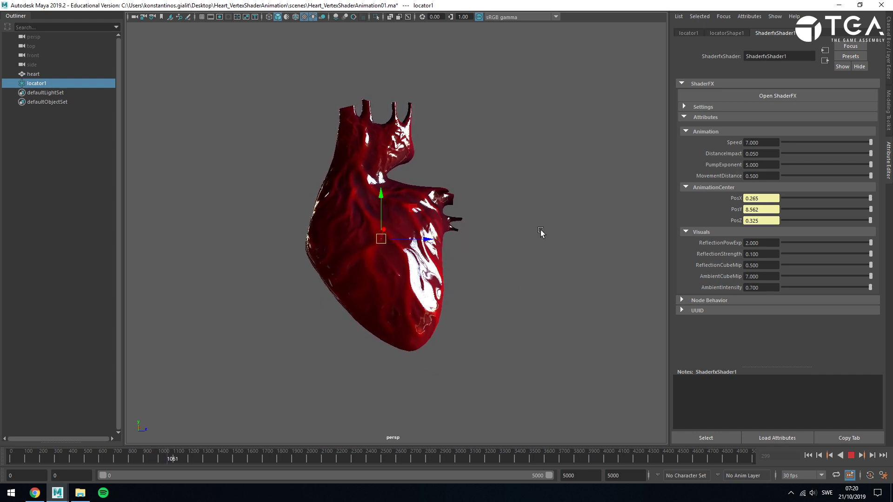
pyautogui.click(604, 200)
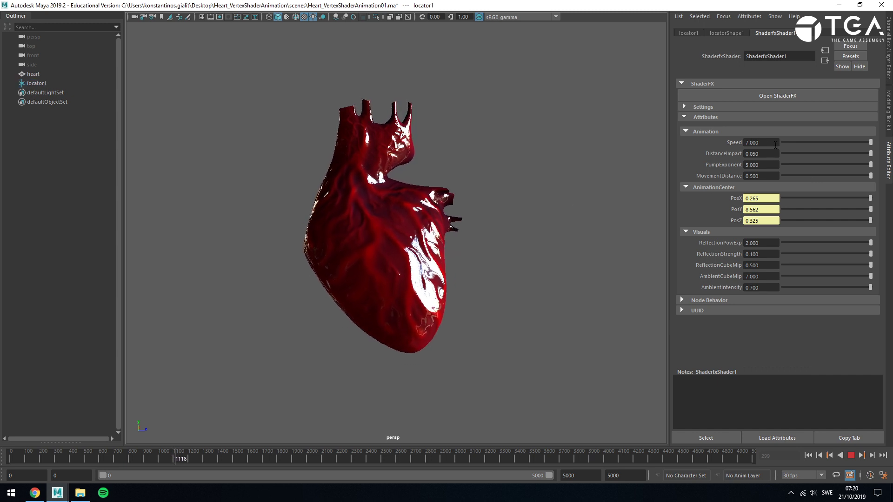
# Try an animation Speed of 12 on the heart's ShaderFX material and settle on 8
pyautogui.click(761, 142)
pyautogui.write('12')
pyautogui.press('Return')
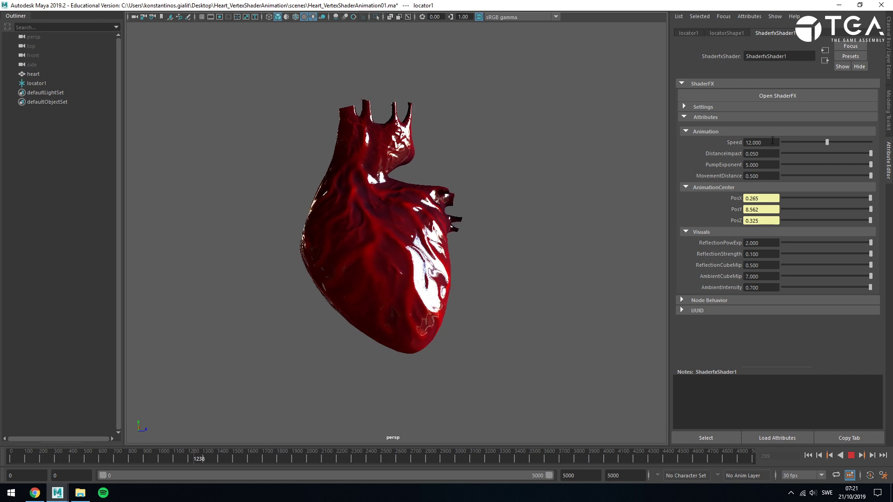
pyautogui.click(758, 142)
pyautogui.write('8')
pyautogui.press('Return')
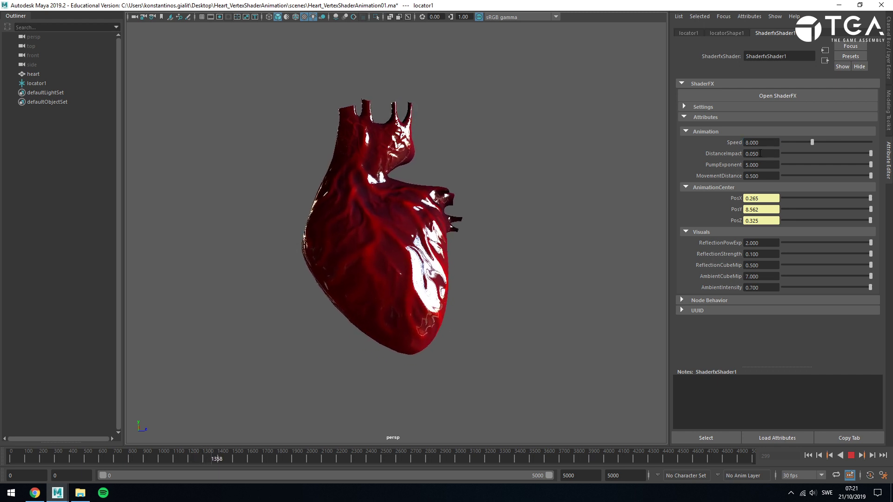
# Try a DistanceImpact of 0 on the heart shader's animation and restore it to 0.05
pyautogui.moveTo(762, 154); pyautogui.dragTo(753, 153)
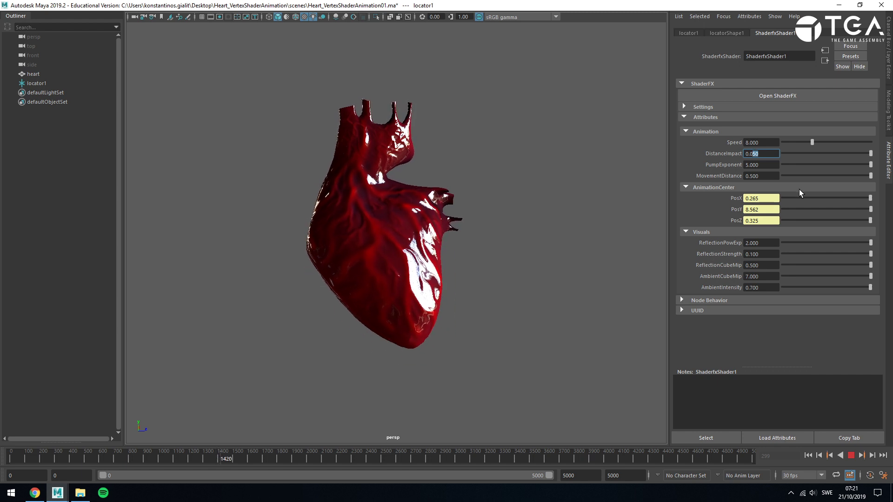
pyautogui.write('0')
pyautogui.press('Return')
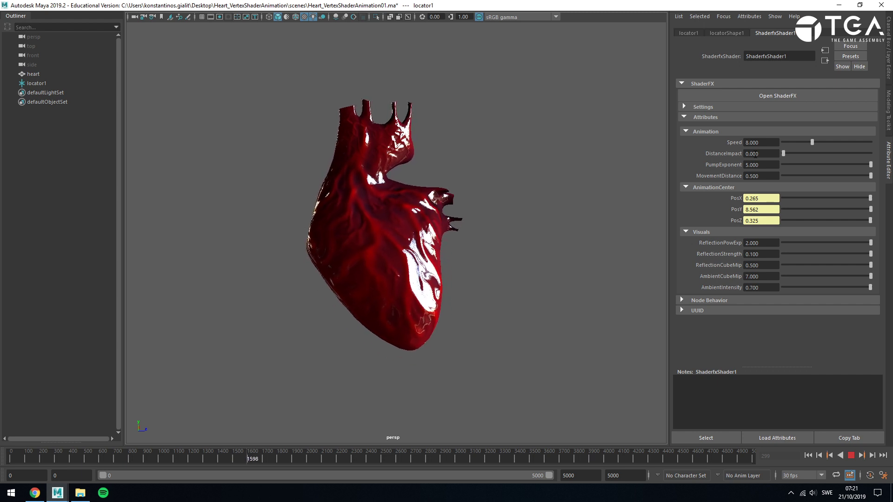
pyautogui.moveTo(753, 155); pyautogui.dragTo(783, 156)
pyautogui.write('0')
pyautogui.press('BackSpace')
pyautogui.write('5')
pyautogui.press('Return')
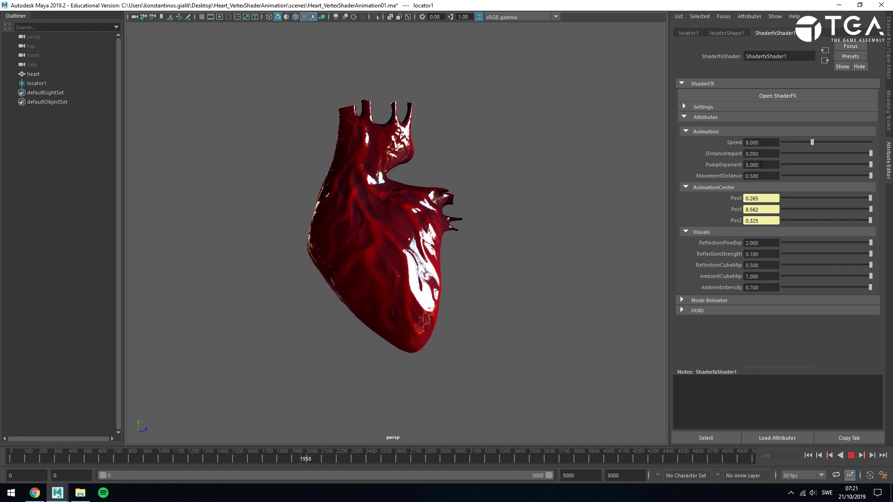
# Try a PumpExponent of 1 on the heart shader's animation and restore it to 5
pyautogui.moveTo(764, 165); pyautogui.dragTo(711, 159)
pyautogui.write('1')
pyautogui.press('Return')
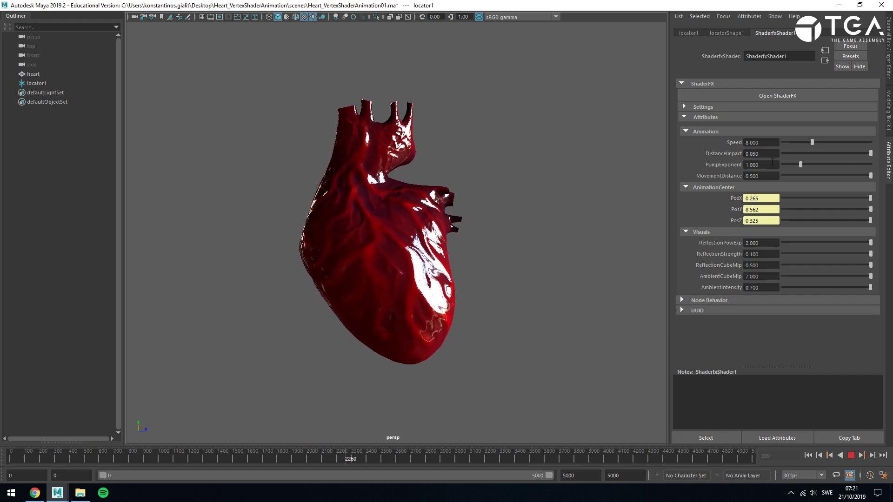
pyautogui.moveTo(764, 165); pyautogui.dragTo(719, 165)
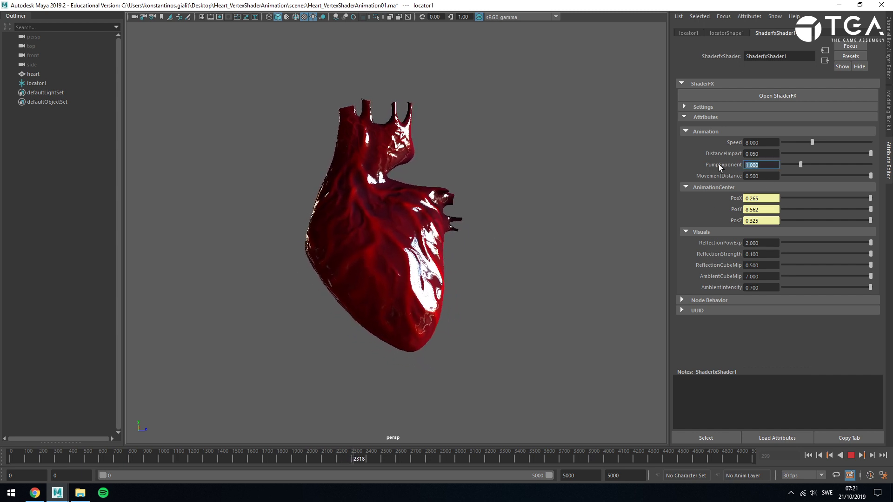
pyautogui.write('5')
pyautogui.press('Return')
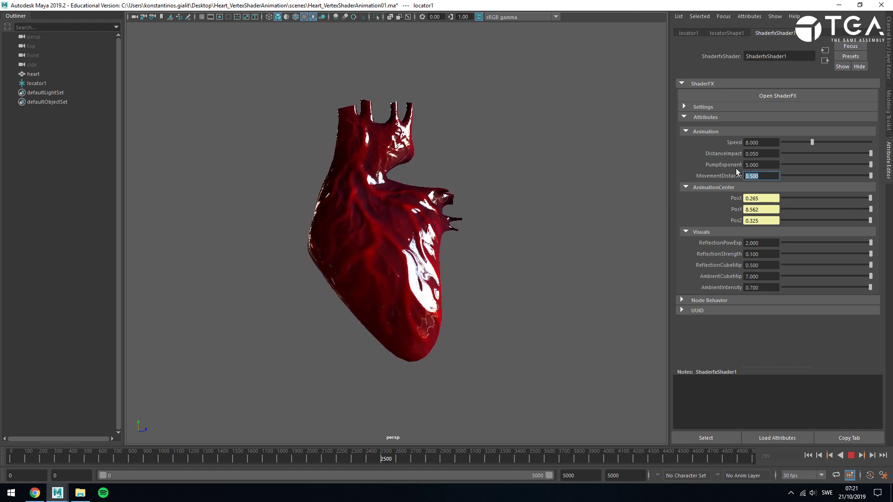
# Try a MovementDistance of 1 on the heart shader's animation and restore it to 0.5
pyautogui.press('Return')
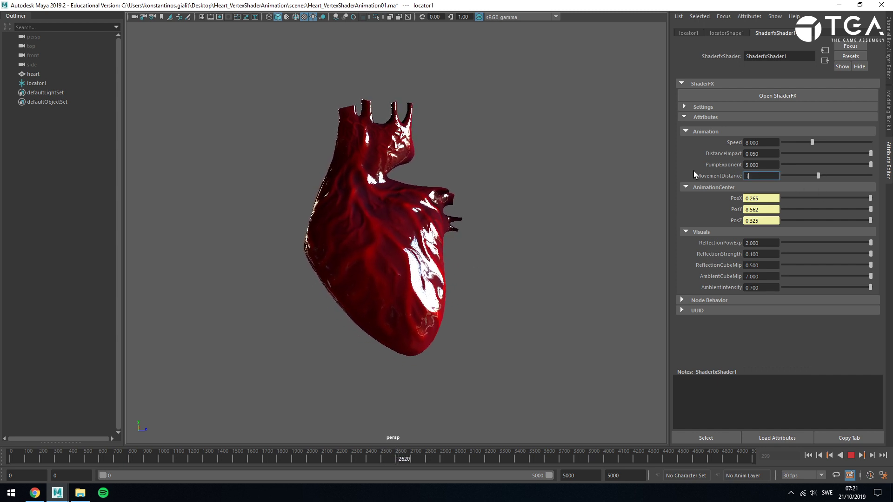
pyautogui.press('Return')
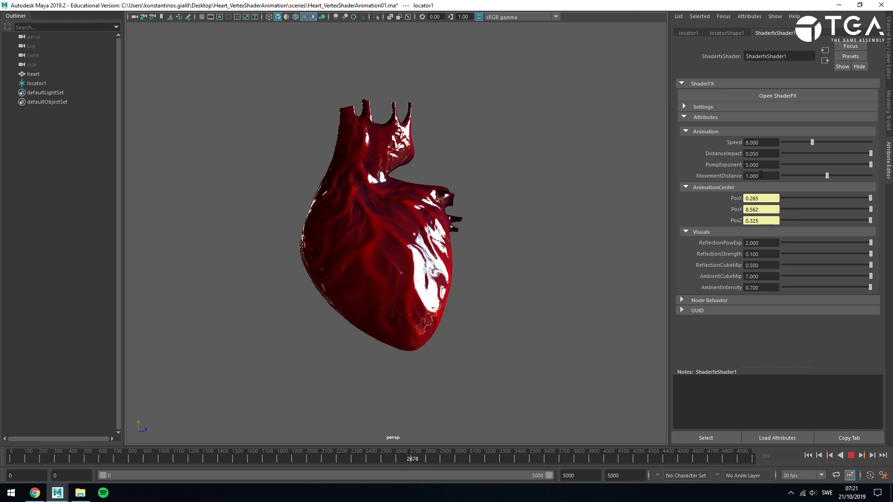
pyautogui.moveTo(761, 174); pyautogui.dragTo(696, 173)
pyautogui.write('0.5')
pyautogui.press('Return')
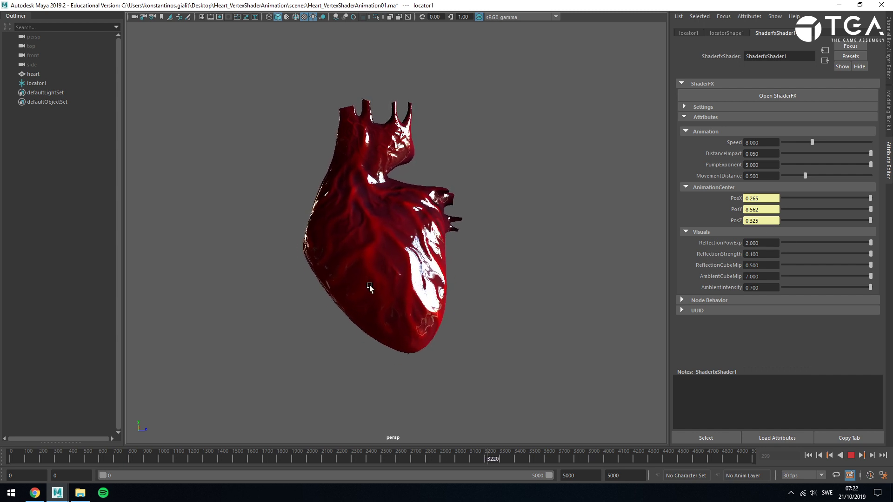
# Stop the playback, select the heart mesh, and open its shader in the ShaderFX editor
pyautogui.click(851, 455)
pyautogui.click(601, 341)
pyautogui.click(417, 257)
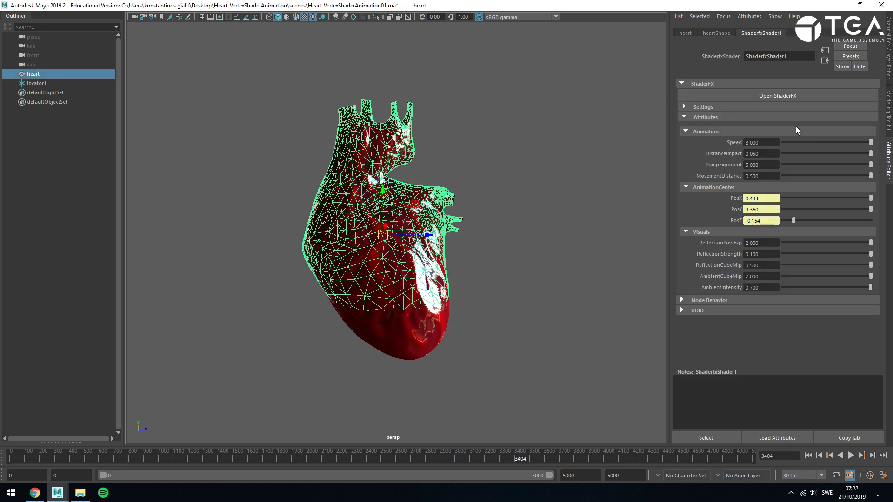
pyautogui.click(802, 97)
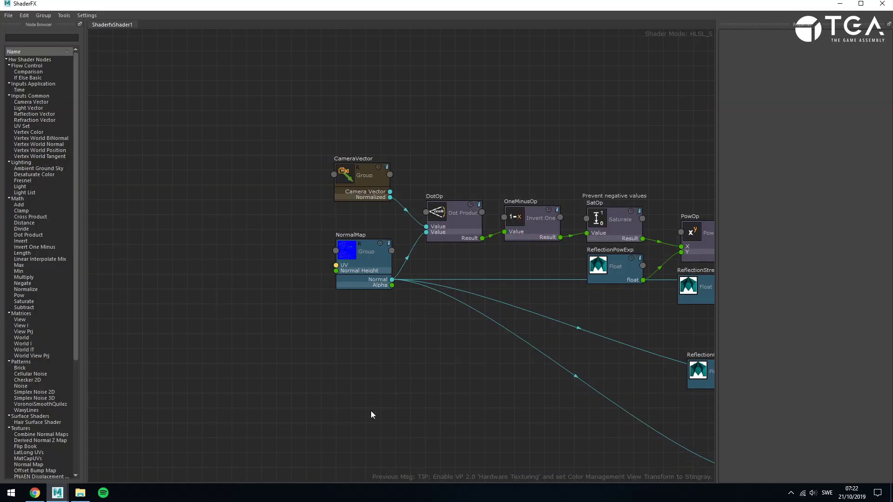
# Examine the overall shader network and the inputs of the TraditionalGameSurfaceShader node
pyautogui.scroll(-3, 426, 423)
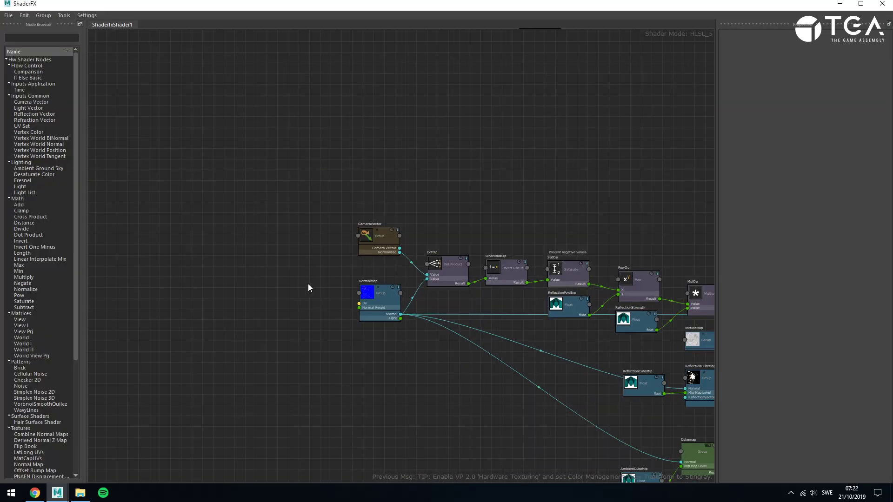
pyautogui.moveTo(308, 283); pyautogui.dragTo(400, 251, button='middle')
pyautogui.scroll(-5, 583, 370)
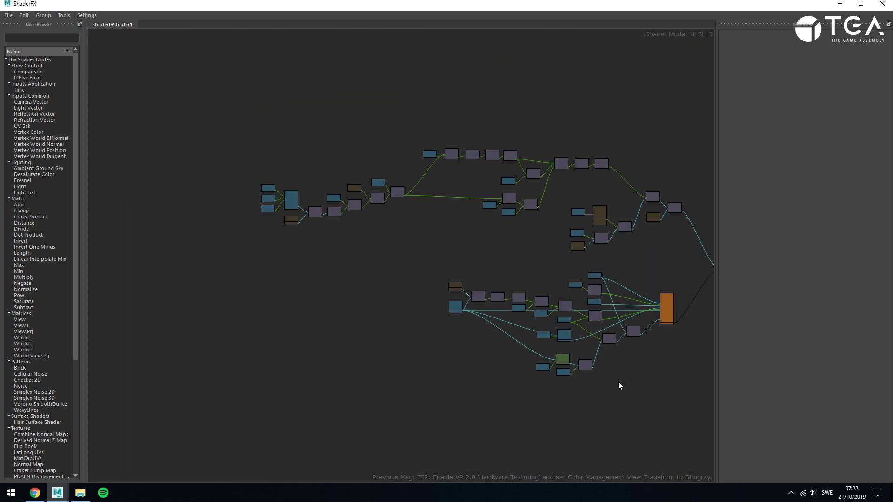
pyautogui.moveTo(546, 409); pyautogui.dragTo(470, 420, button='middle')
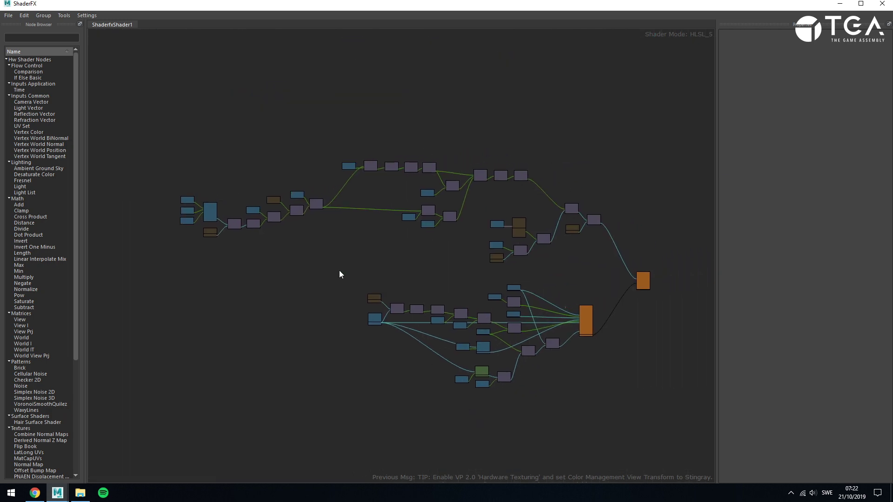
pyautogui.scroll(3, 340, 274)
pyautogui.moveTo(349, 285); pyautogui.dragTo(371, 271, button='middle')
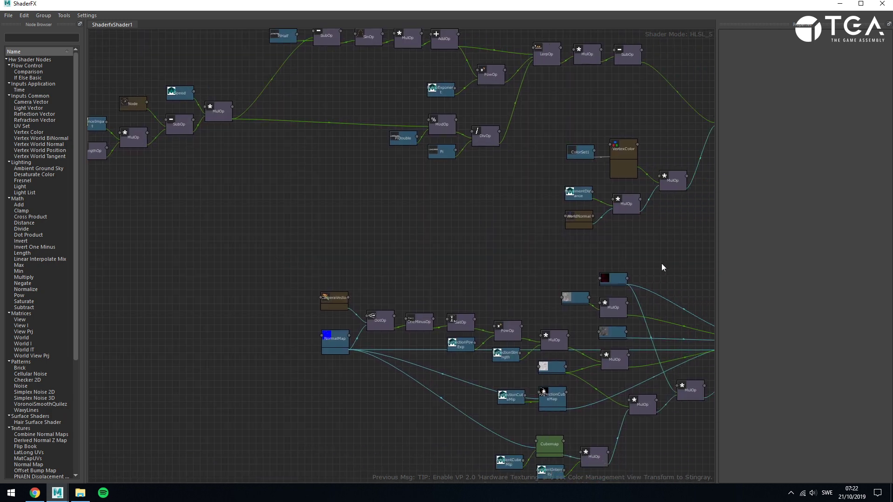
pyautogui.moveTo(661, 263); pyautogui.dragTo(578, 228, button='middle')
pyautogui.scroll(3, 503, 215)
pyautogui.scroll(1, 449, 221)
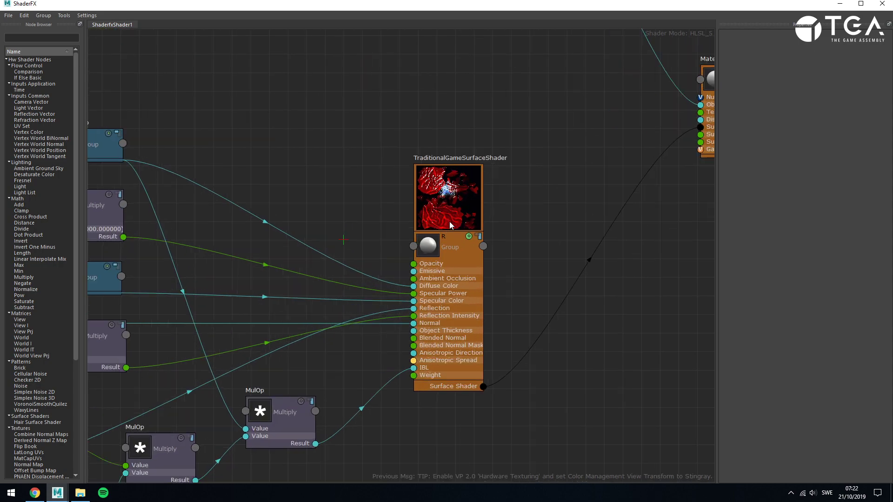
pyautogui.scroll(-3, 523, 181)
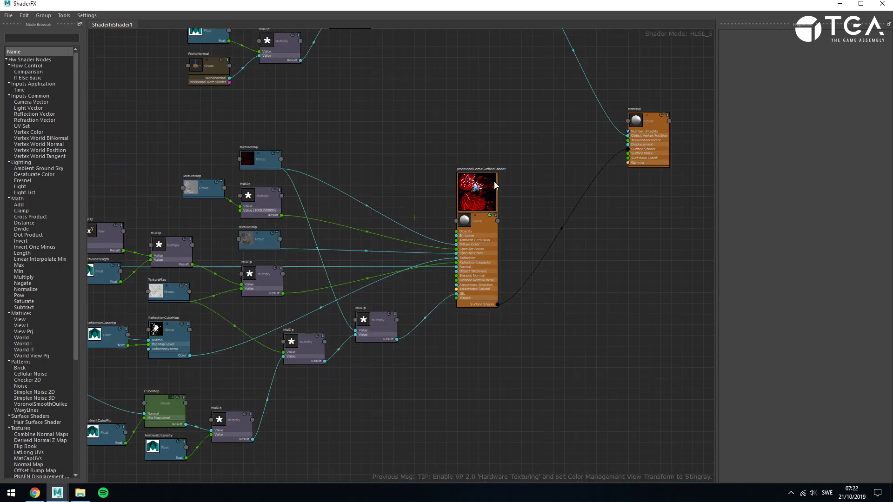
# Highlight the surface shading nodes that feed the TraditionalGameSurfaceShader node, and clear the selection
pyautogui.moveTo(207, 225); pyautogui.dragTo(436, 272, button='middle')
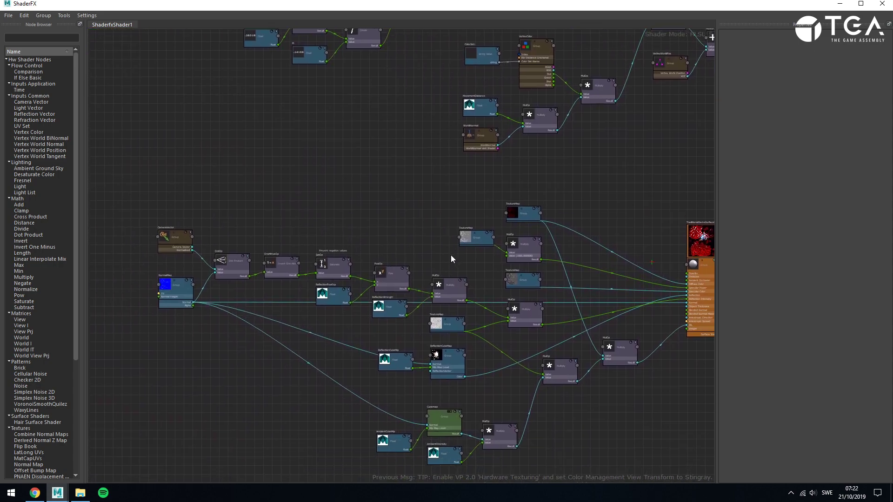
pyautogui.scroll(-1, 451, 255)
pyautogui.moveTo(204, 186); pyautogui.dragTo(610, 453)
pyautogui.click(581, 191)
# Examine the Material node's inputs and select the node network feeding its Object Vertex Position
pyautogui.moveTo(582, 191); pyautogui.dragTo(393, 276, button='middle')
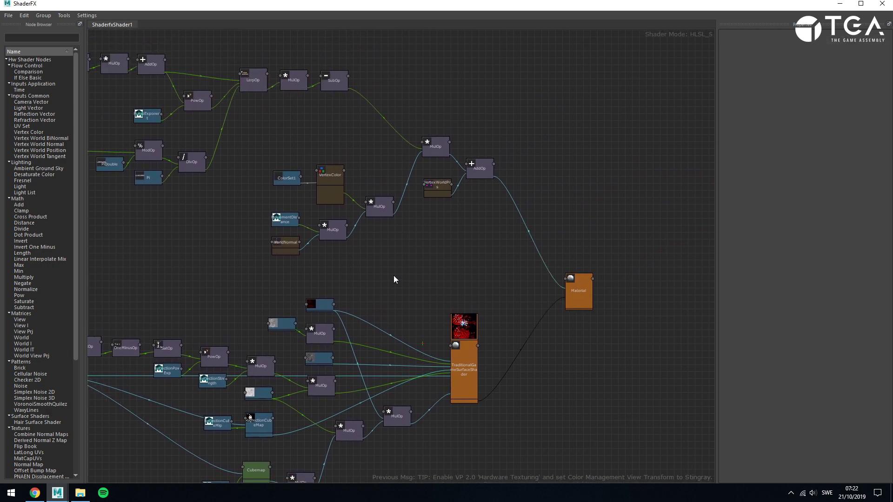
pyautogui.scroll(5, 611, 311)
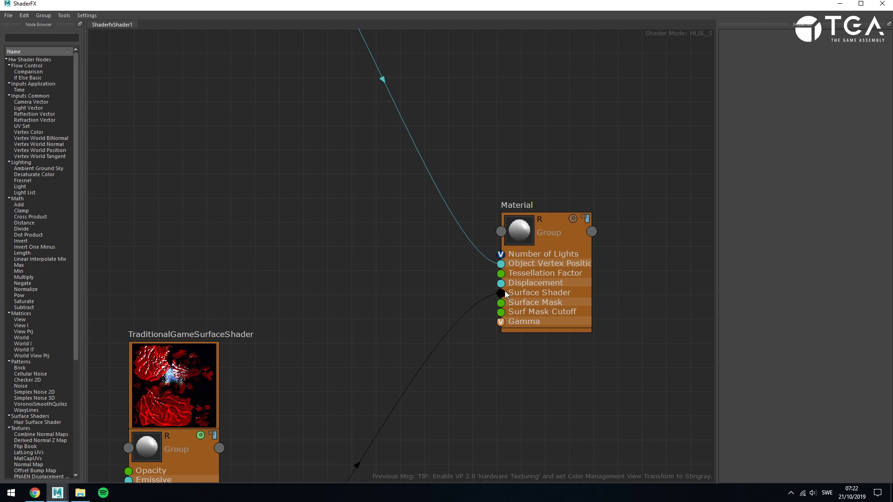
pyautogui.scroll(-5, 414, 158)
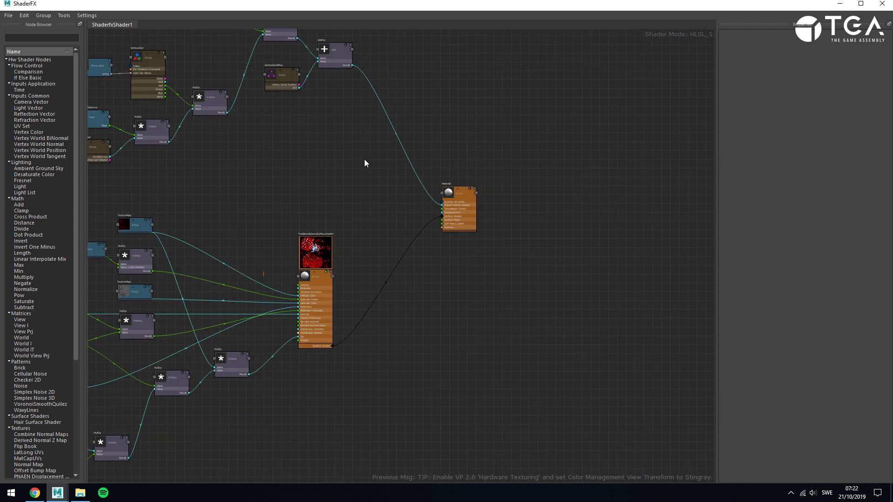
pyautogui.scroll(-6, 305, 165)
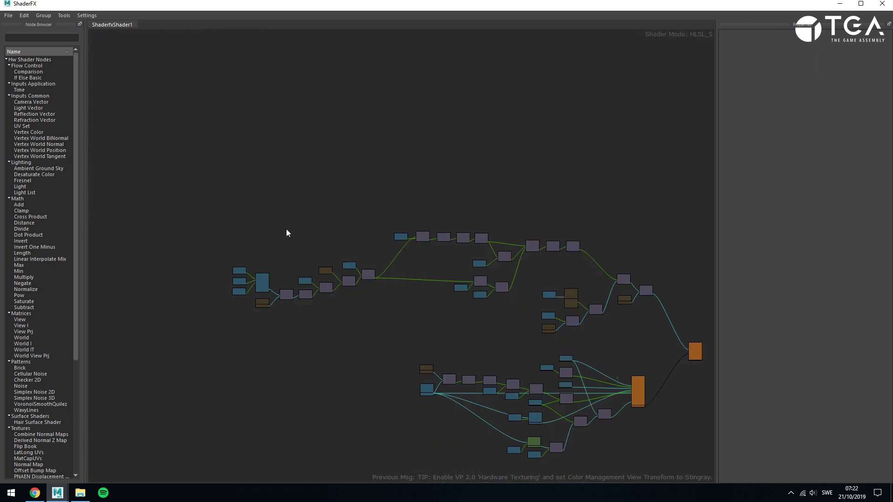
pyautogui.moveTo(234, 210); pyautogui.dragTo(663, 347)
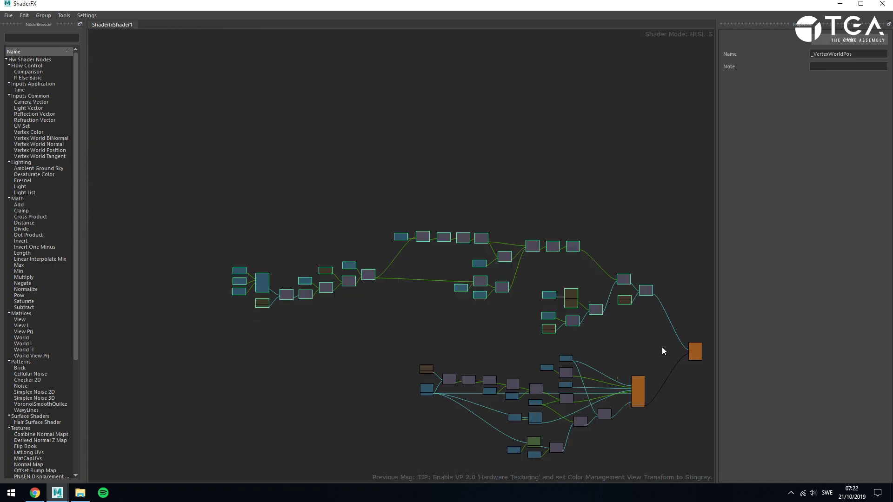
# Examine how the VertexWorldPos and AddOp nodes feed the Material's Object Vertex Position, moving VertexWorldPos clear of the Multiply node
pyautogui.scroll(8, 677, 311)
pyautogui.click(567, 367)
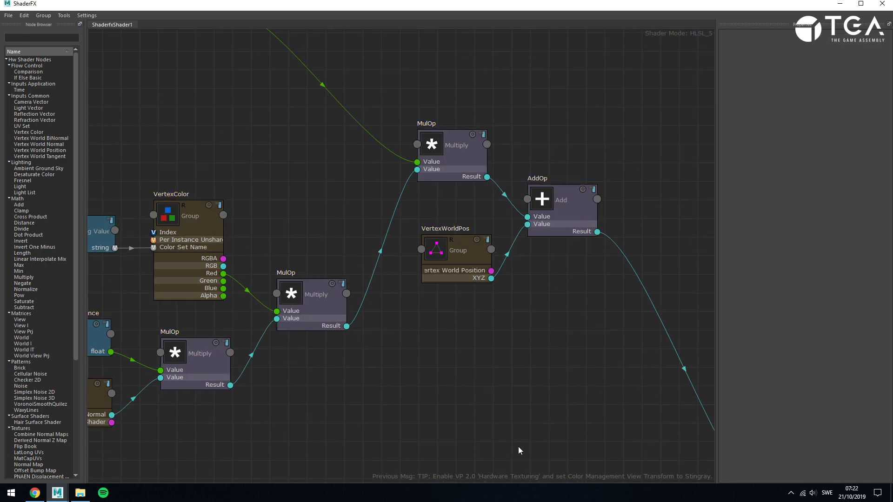
pyautogui.moveTo(518, 446); pyautogui.dragTo(381, 303, button='middle')
pyautogui.moveTo(530, 324); pyautogui.dragTo(472, 356, button='middle')
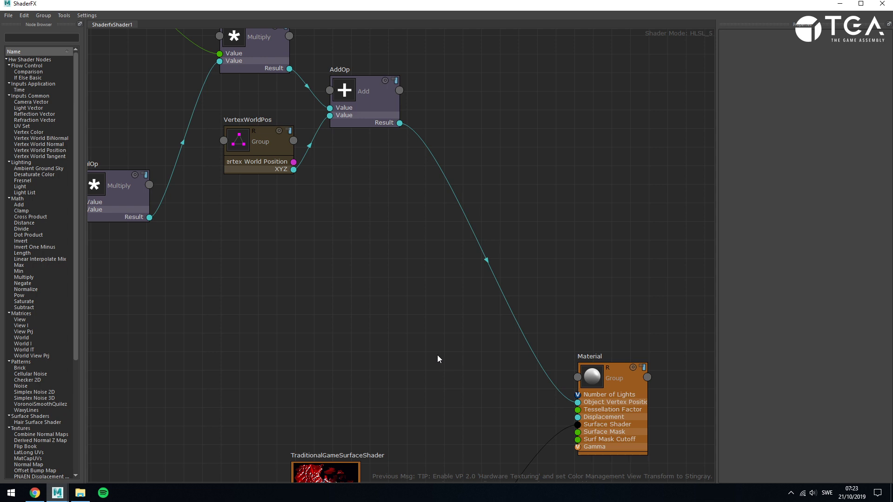
pyautogui.moveTo(242, 137); pyautogui.dragTo(240, 132)
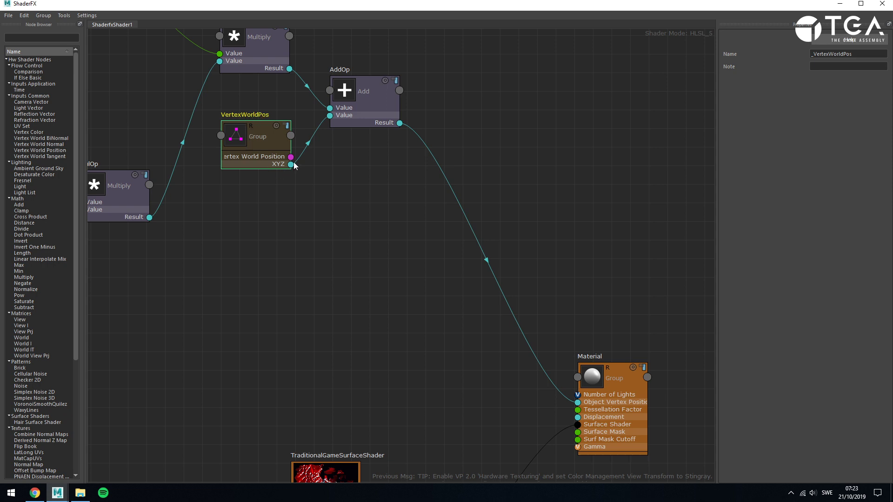
pyautogui.moveTo(291, 165)
pyautogui.mouseDown()
pyautogui.moveTo(579, 434)
pyautogui.moveTo(580, 406)
pyautogui.moveTo(514, 399)
pyautogui.moveTo(298, 156)
pyautogui.mouseUp()
pyautogui.moveTo(265, 134); pyautogui.dragTo(254, 220)
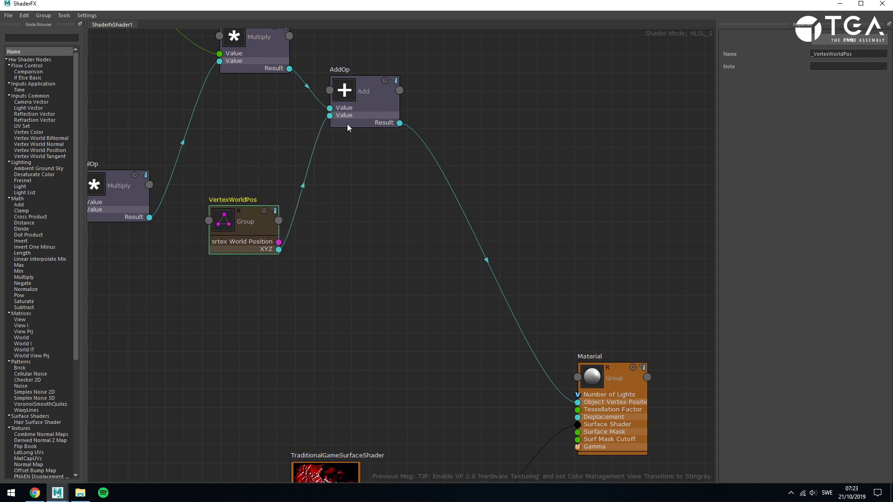
# Examine the Multiply branches that feed the AddOp node, and move VertexWorldPos back beside it
pyautogui.scroll(-3, 342, 123)
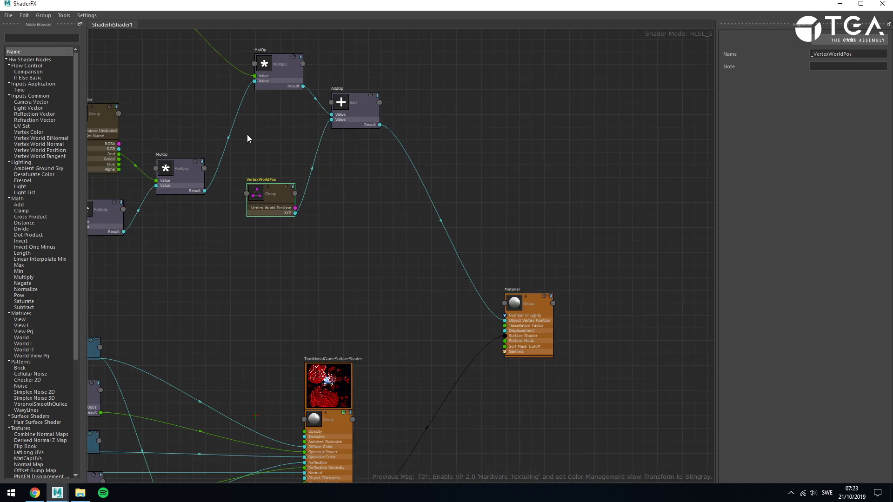
pyautogui.scroll(-1, 226, 134)
pyautogui.keyDown('alt'); pyautogui.moveTo(225, 134); pyautogui.dragTo(520, 300, button='middle'); pyautogui.keyUp('alt')
pyautogui.keyDown('alt'); pyautogui.moveTo(572, 324); pyautogui.dragTo(494, 315, button='middle'); pyautogui.keyUp('alt')
pyautogui.moveTo(493, 334); pyautogui.dragTo(500, 287)
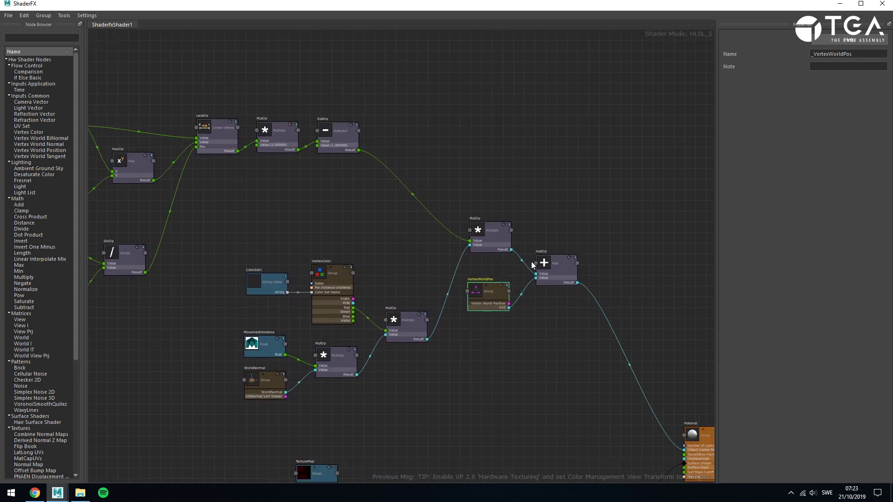
pyautogui.scroll(-4, 257, 223)
pyautogui.keyDown('alt'); pyautogui.moveTo(256, 225); pyautogui.dragTo(424, 230, button='middle'); pyautogui.keyUp('alt')
pyautogui.scroll(3, 424, 230)
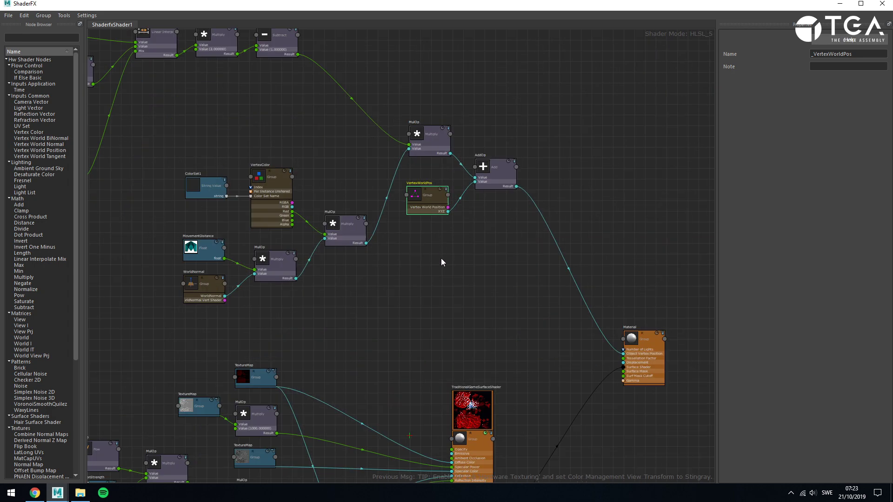
# Delete the entire vertex-animation node network that feeds the Material's Object Vertex Position
pyautogui.scroll(-3, 440, 258)
pyautogui.keyDown('alt'); pyautogui.moveTo(227, 185); pyautogui.dragTo(358, 179, button='middle'); pyautogui.keyUp('alt')
pyautogui.moveTo(148, 156); pyautogui.dragTo(593, 311)
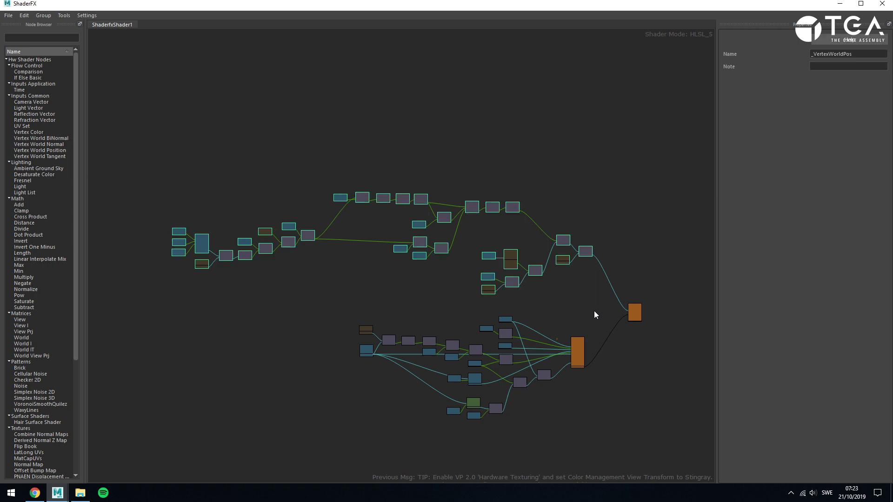
pyautogui.press('Delete')
# Turn on ShaderFX's advanced mode with the Material node in view
pyautogui.scroll(5, 598, 307)
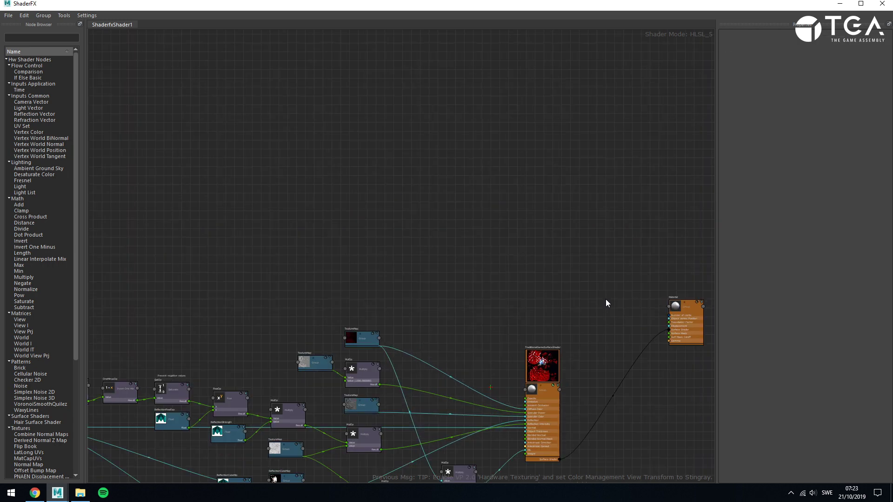
pyautogui.moveTo(598, 312); pyautogui.dragTo(412, 235, button='middle')
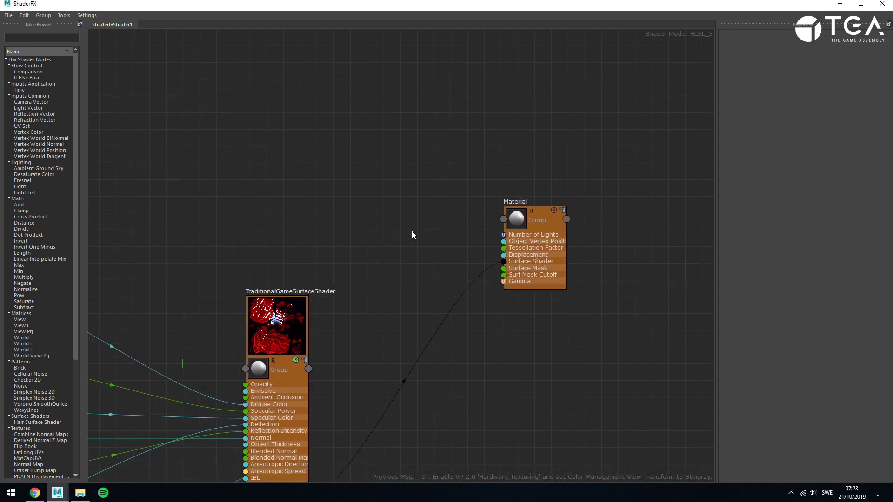
pyautogui.click(84, 16)
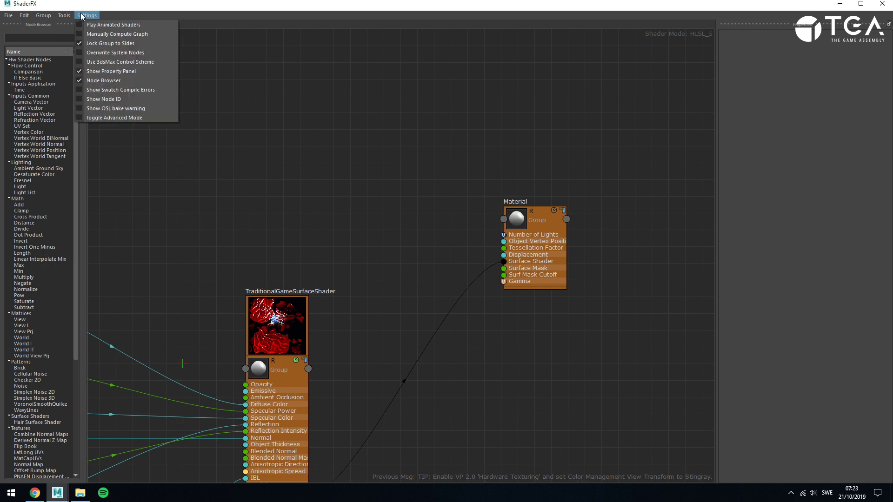
pyautogui.click(121, 119)
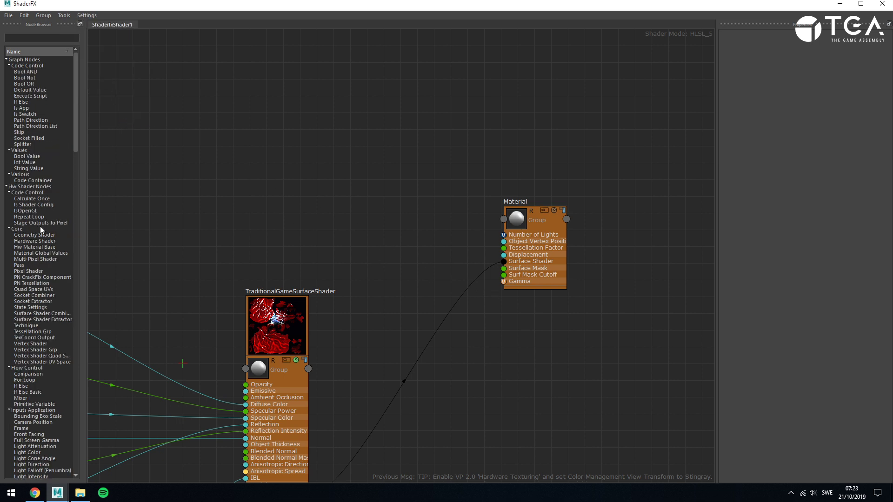
# Search the node library for "vertex" and add a Vertex World Position node near the Material node
pyautogui.click(43, 39)
pyautogui.write('vertex')
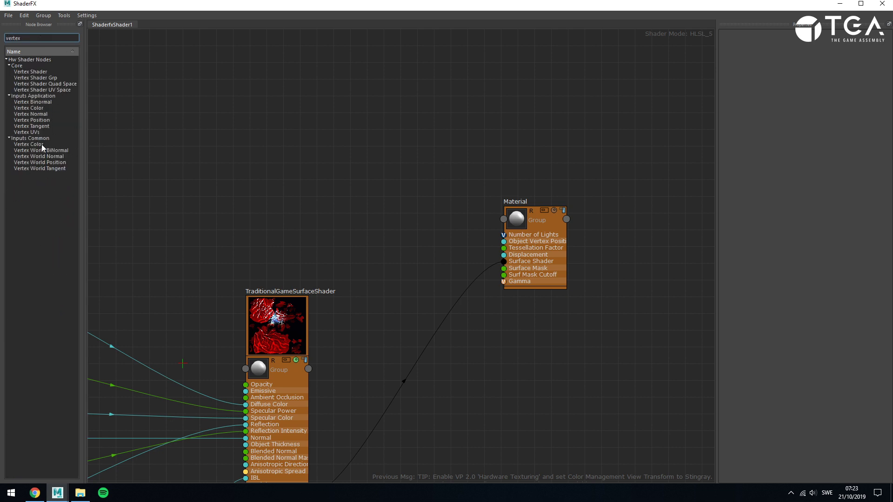
pyautogui.moveTo(55, 162); pyautogui.dragTo(359, 174)
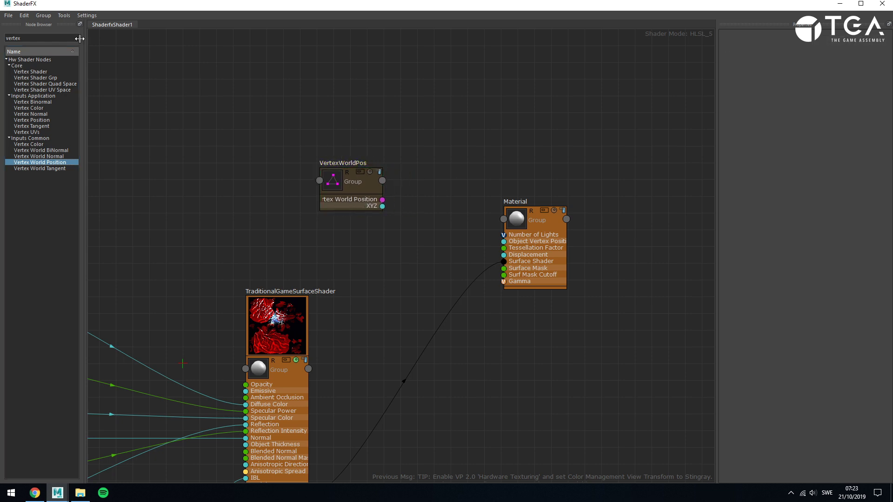
# Place an Add node between VertexWorldPos and Material, and connect the VertexWorldPos XYZ output to its second Value
pyautogui.doubleClick(30, 37)
pyautogui.write('add')
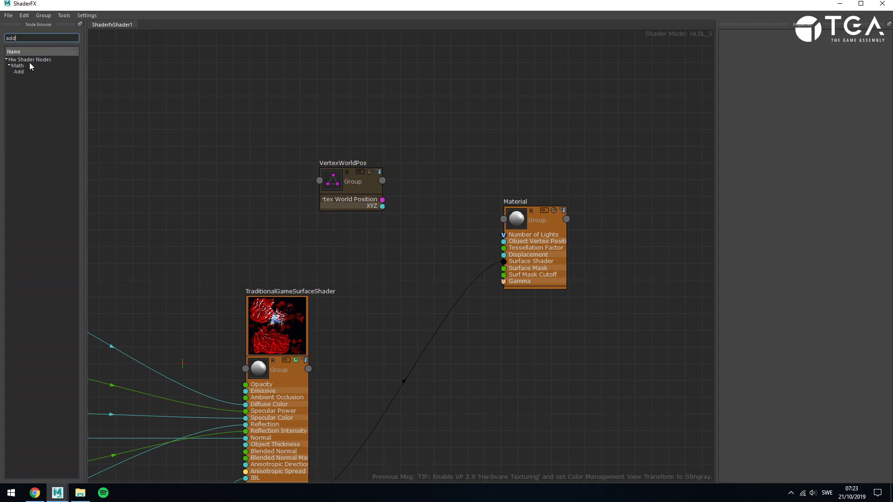
pyautogui.click(23, 71)
pyautogui.moveTo(23, 71); pyautogui.dragTo(442, 172)
pyautogui.moveTo(356, 182); pyautogui.dragTo(418, 181)
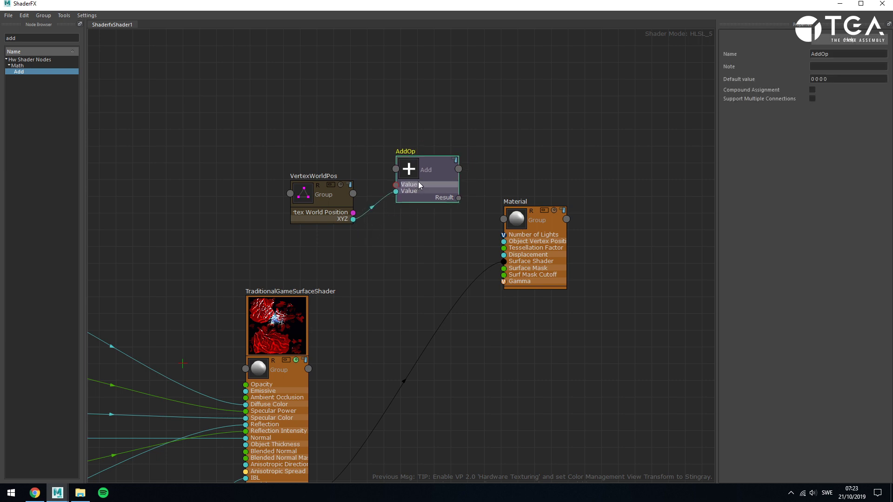
pyautogui.moveTo(336, 206); pyautogui.dragTo(315, 212)
pyautogui.click(305, 132)
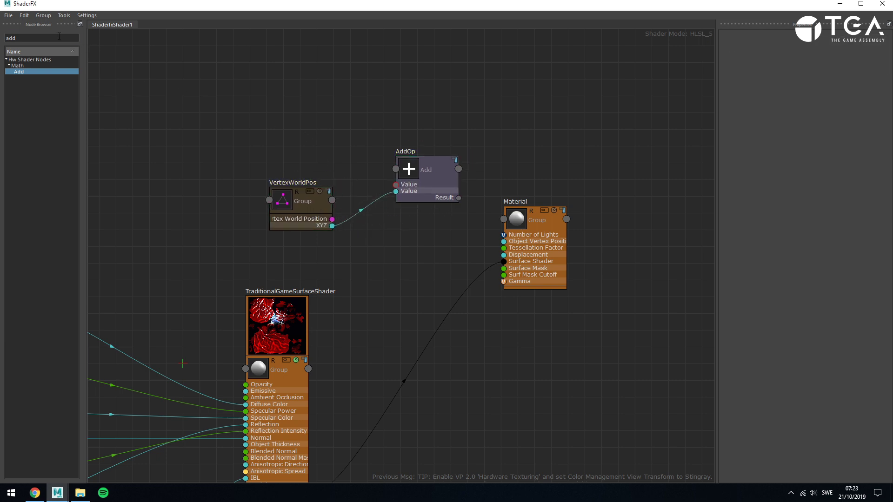
# Add a Float3 node feeding the AddOp's first Value, and connect the AddOp Result to the Material's Object Vertex Position
pyautogui.moveTo(28, 38); pyautogui.dragTo(1, 37)
pyautogui.write('float')
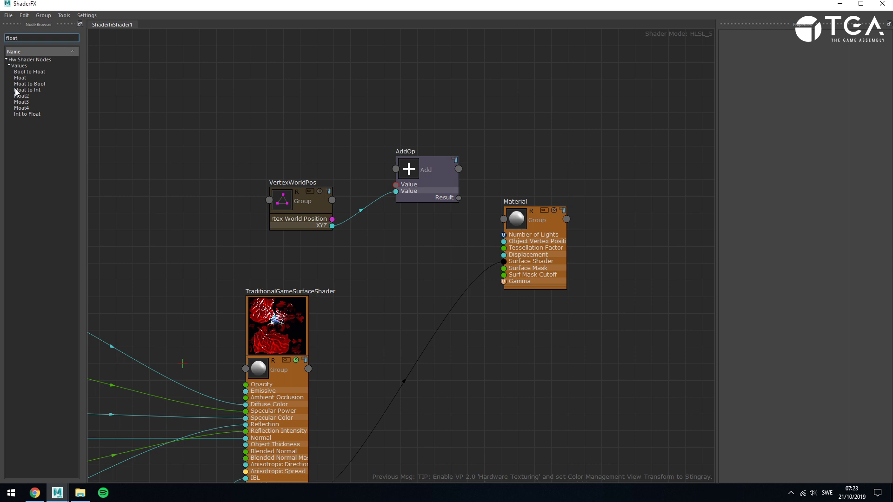
pyautogui.moveTo(19, 102); pyautogui.dragTo(396, 185)
pyautogui.moveTo(459, 198); pyautogui.dragTo(504, 242)
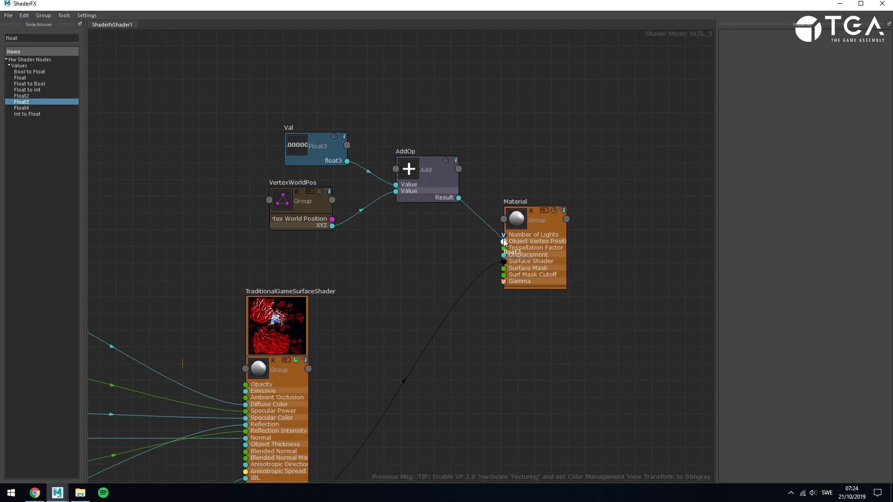
# Select the Float3 node, minimize the ShaderFX window, and set the node's X, Y and Z values to 0 in Maya
pyautogui.click(316, 150)
pyautogui.click(839, 3)
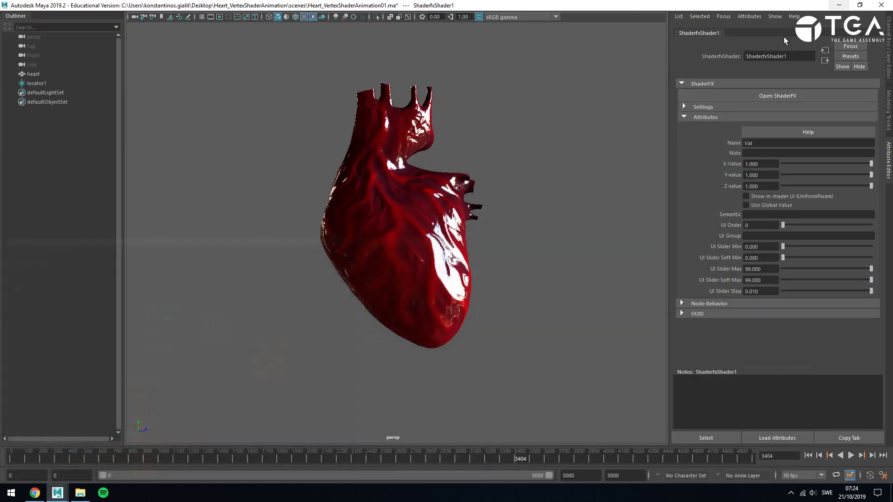
pyautogui.doubleClick(769, 174)
pyautogui.write('0')
pyautogui.click(765, 164)
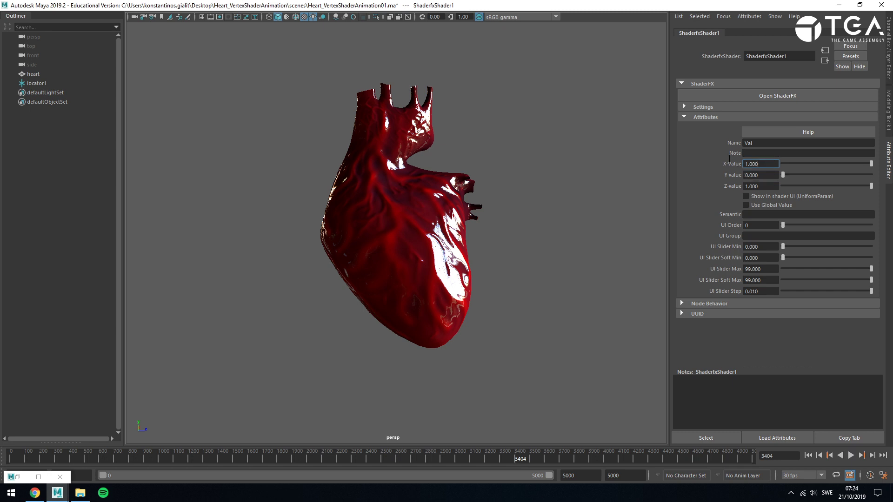
pyautogui.moveTo(765, 164); pyautogui.dragTo(729, 158)
pyautogui.write('0')
pyautogui.click(761, 187)
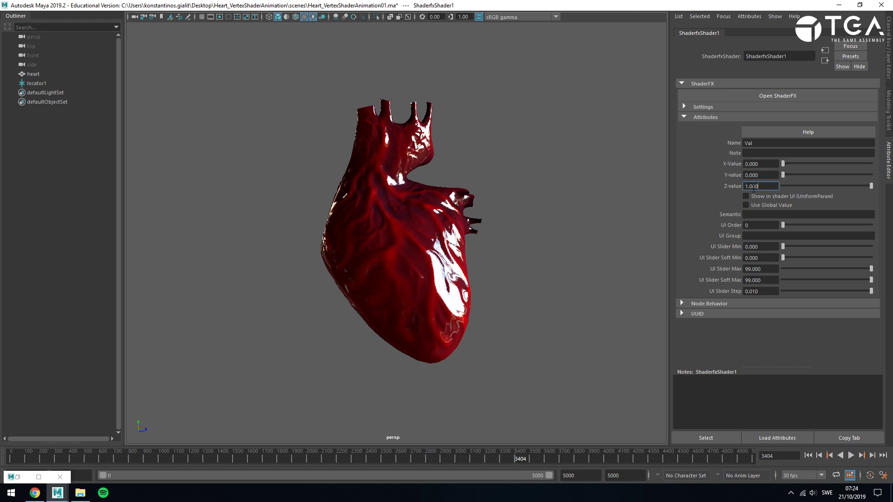
pyautogui.doubleClick(753, 186)
pyautogui.write('0')
pyautogui.press('Return')
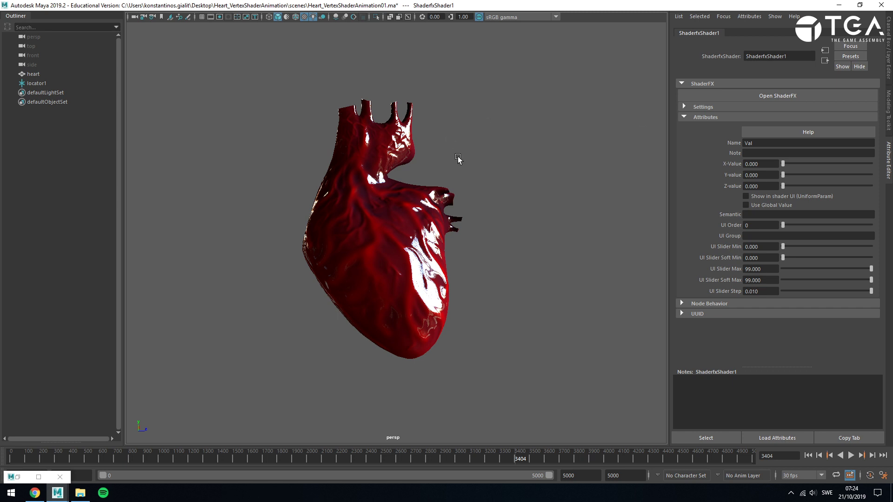
# Test the vertex offset by setting the Float3 node's Y-value to 2, and reset it to 0
pyautogui.doubleClick(762, 176)
pyautogui.write('2')
pyautogui.press('Return')
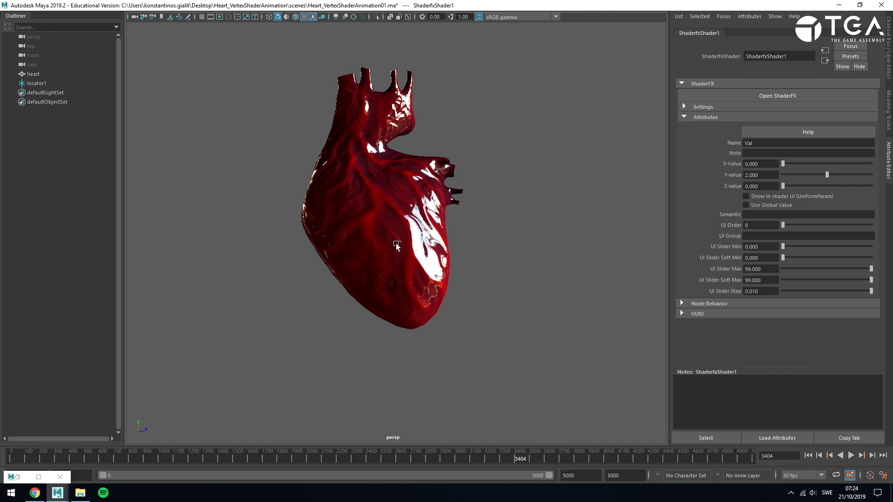
pyautogui.moveTo(769, 176); pyautogui.dragTo(712, 175)
pyautogui.write('0')
pyautogui.press('Return')
# Restore the ShaderFX window and spread the Float3 and VertexWorldPos nodes apart in front of the AddOp node
pyautogui.click(27, 476)
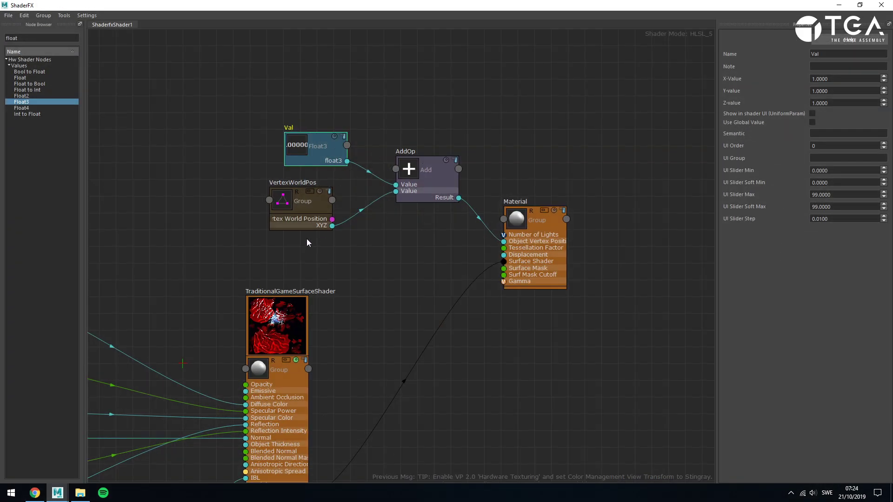
pyautogui.click(354, 107)
pyautogui.moveTo(320, 74); pyautogui.dragTo(384, 187, button='middle')
pyautogui.moveTo(493, 296); pyautogui.dragTo(482, 294)
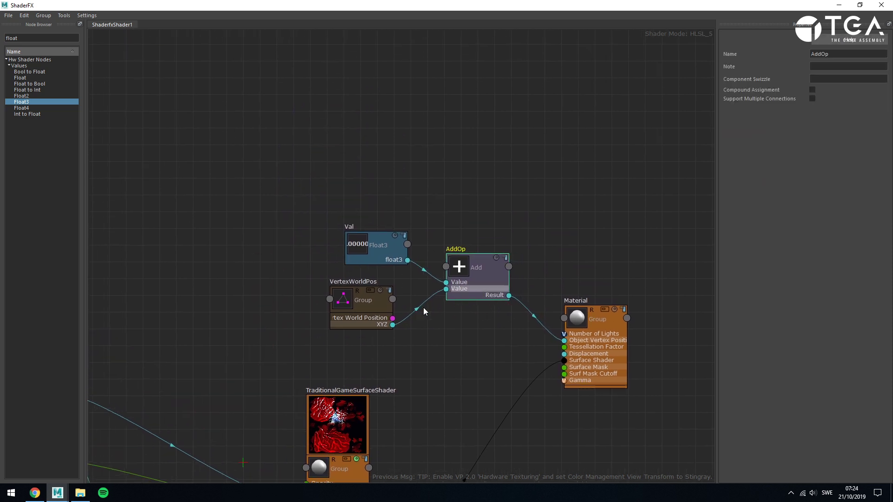
pyautogui.moveTo(362, 303); pyautogui.dragTo(349, 311)
pyautogui.moveTo(382, 243); pyautogui.dragTo(368, 226)
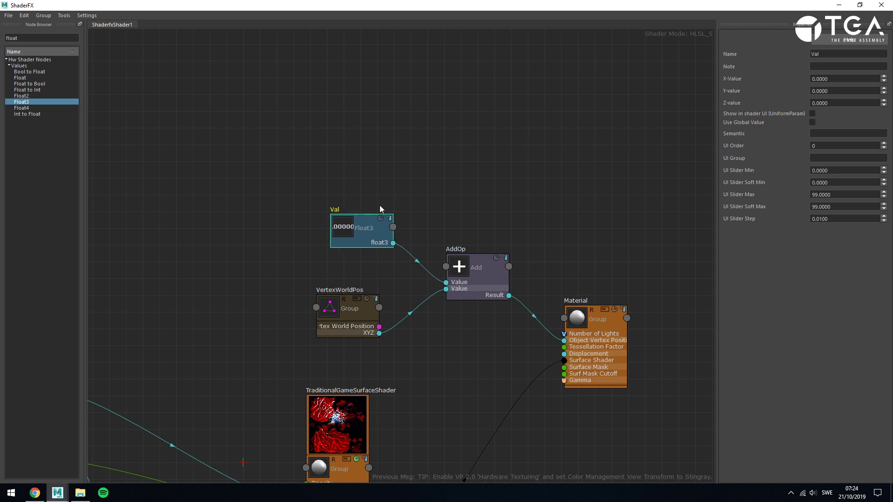
pyautogui.click(379, 205)
# Search the node library for "time" and place a Time node above the Float3 node
pyautogui.doubleClick(6, 37)
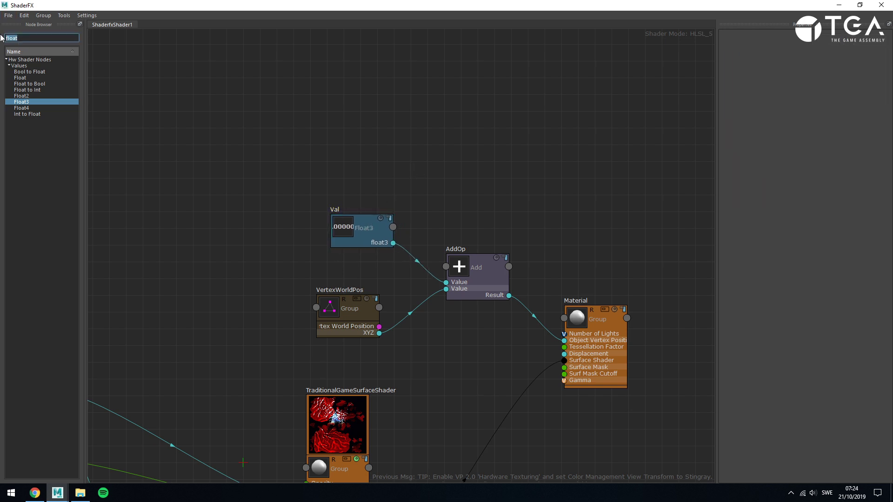
pyautogui.write('time')
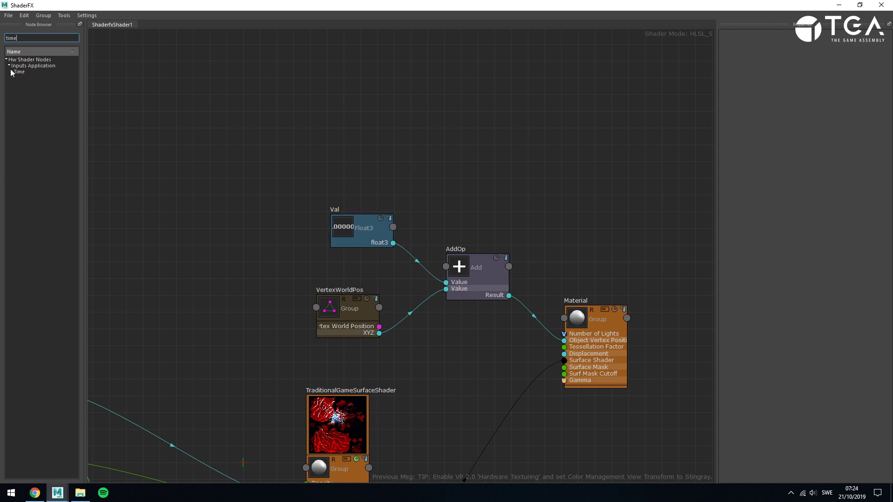
pyautogui.moveTo(18, 72); pyautogui.dragTo(365, 174)
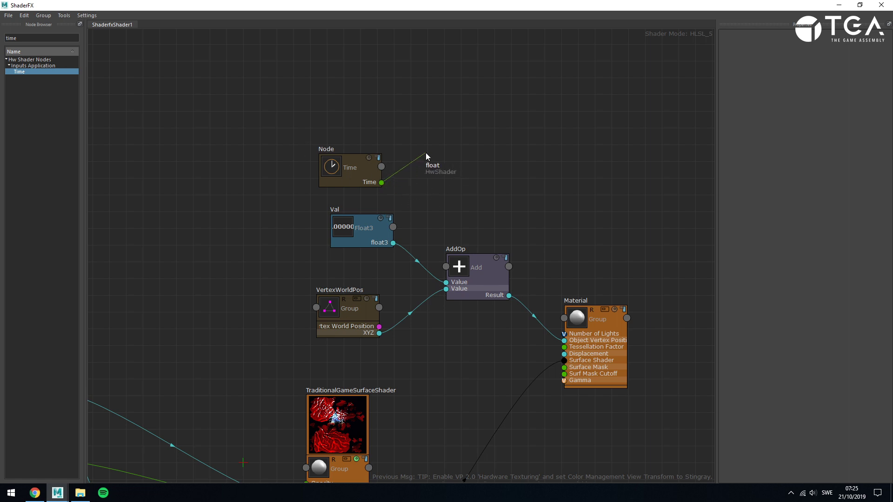
pyautogui.moveTo(425, 153); pyautogui.dragTo(437, 139)
# Search the node library for "frac" and place a Fractional node beside the Time node
pyautogui.moveTo(18, 38); pyautogui.dragTo(2, 40)
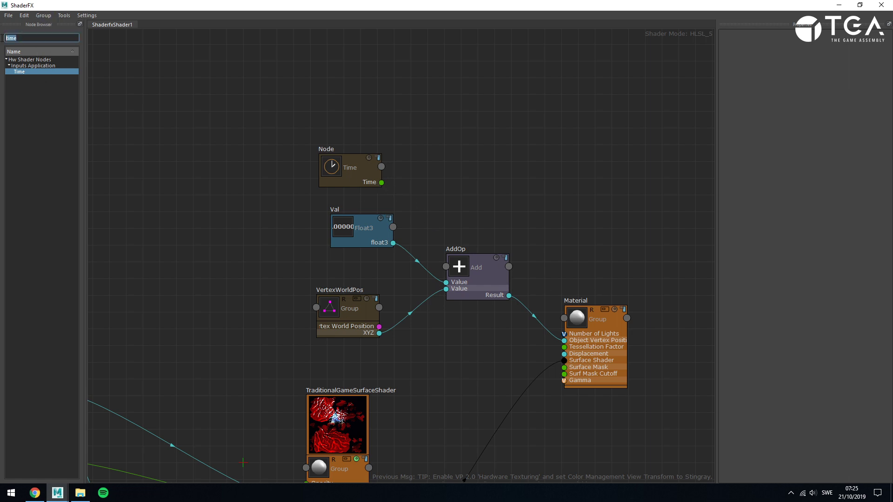
pyautogui.write('frac')
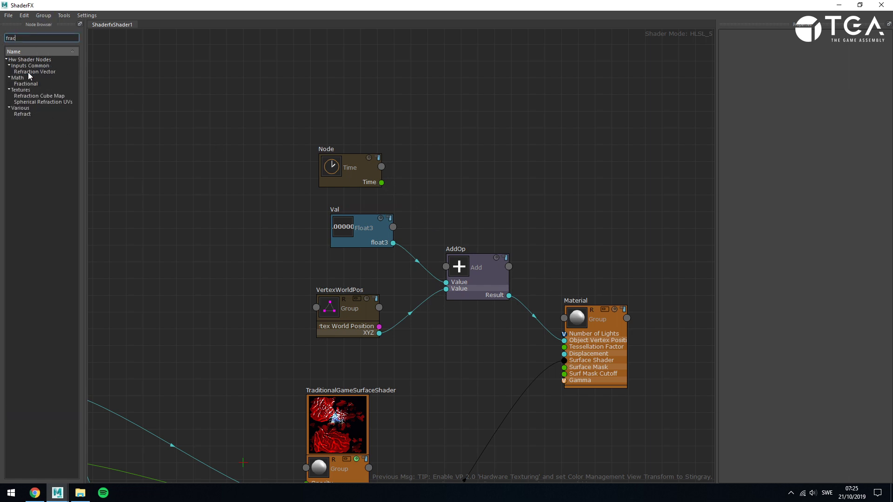
pyautogui.moveTo(25, 84); pyautogui.dragTo(439, 130)
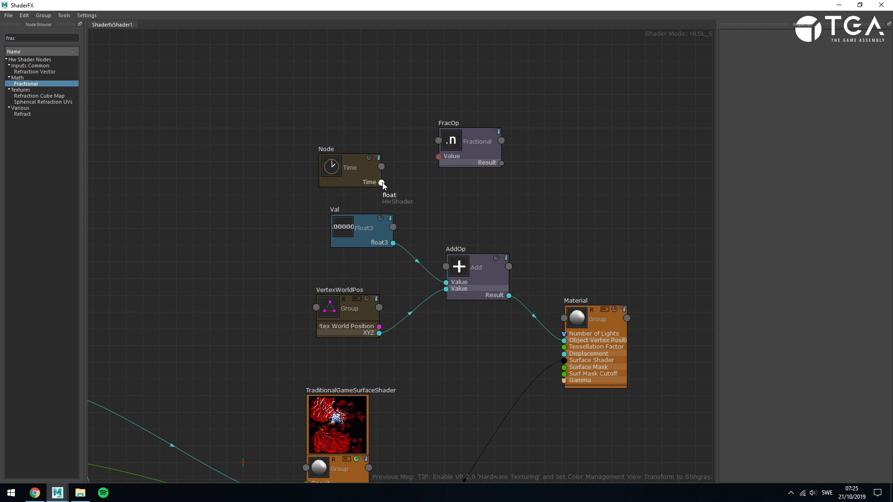
pyautogui.moveTo(381, 182)
pyautogui.mouseDown()
pyautogui.moveTo(400, 155)
pyautogui.moveTo(386, 172)
pyautogui.mouseUp()
# Move the ShaderFX window down out of the way to reveal the heart in Maya's viewport
pyautogui.moveTo(613, 4); pyautogui.dragTo(546, 164)
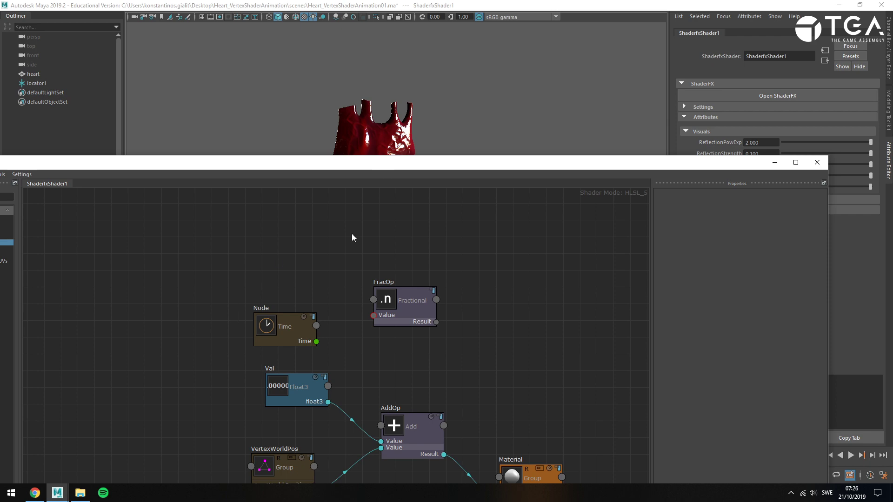
pyautogui.moveTo(408, 163); pyautogui.dragTo(266, 457)
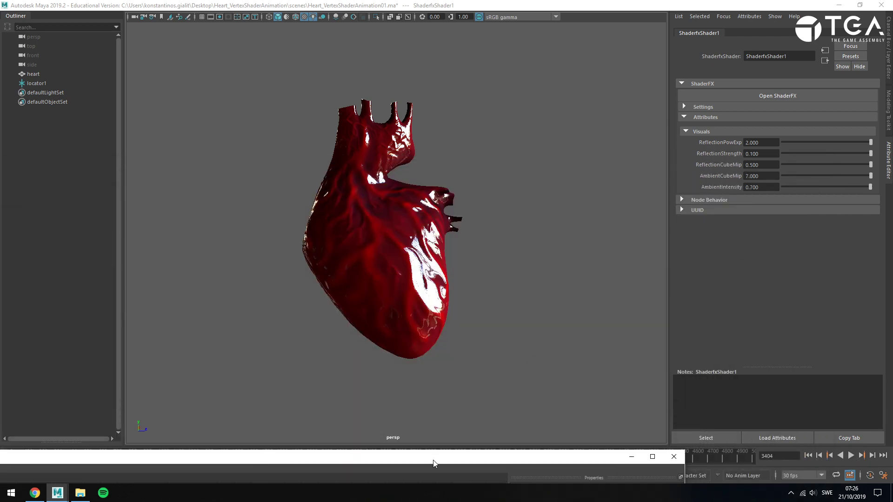
# Restore the ShaderFX window and connect the Time node's output to the Fractional node's Value input
pyautogui.moveTo(433, 459); pyautogui.dragTo(636, 4)
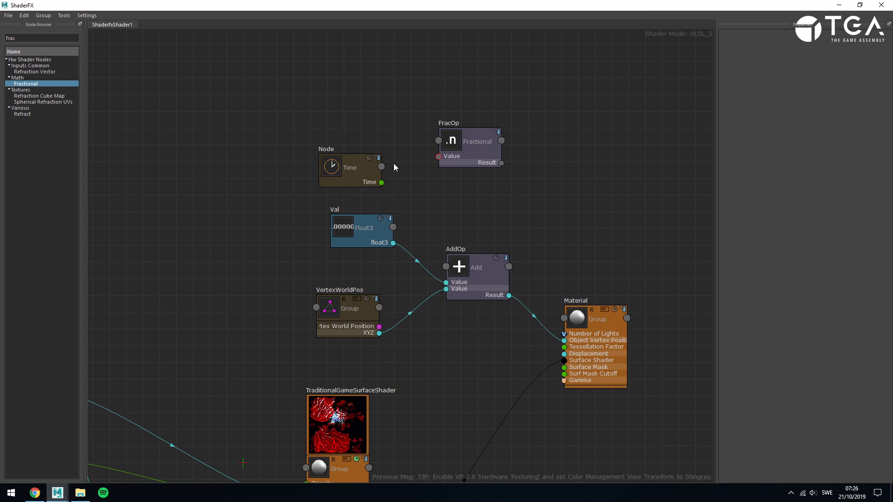
pyautogui.moveTo(449, 4); pyautogui.dragTo(588, 3)
pyautogui.moveTo(382, 182); pyautogui.dragTo(439, 157)
# Search the node library for "modu", place a Modulus node below the Fractional node and connect Time to its first Value input
pyautogui.moveTo(16, 37); pyautogui.dragTo(1, 40)
pyautogui.write('modu')
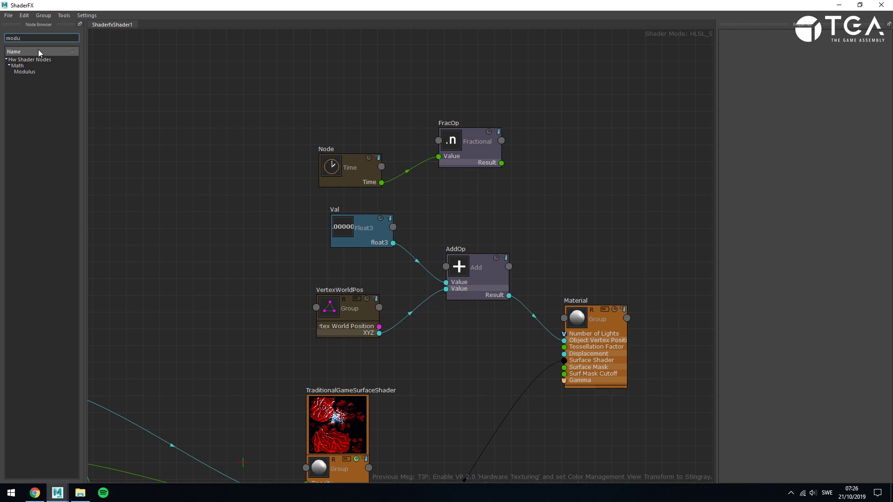
pyautogui.moveTo(28, 72); pyautogui.dragTo(459, 185)
pyautogui.moveTo(463, 146); pyautogui.dragTo(463, 83)
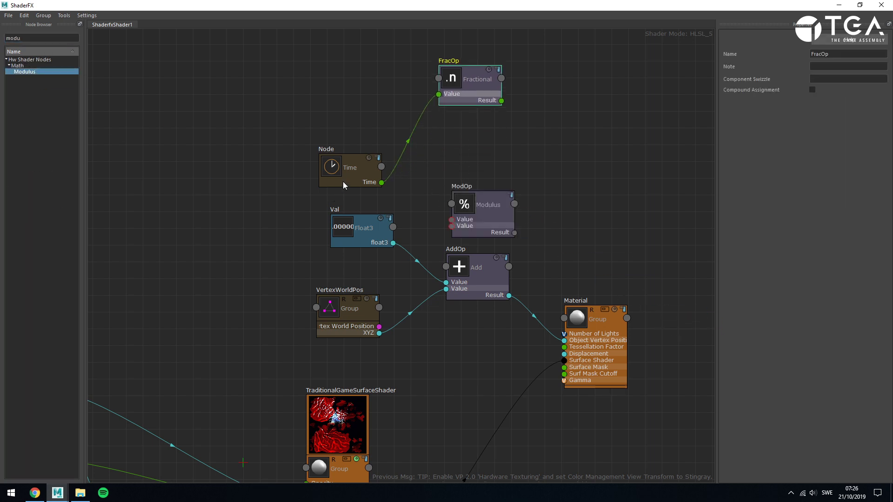
pyautogui.moveTo(343, 182); pyautogui.dragTo(325, 155)
pyautogui.moveTo(466, 214); pyautogui.dragTo(462, 167)
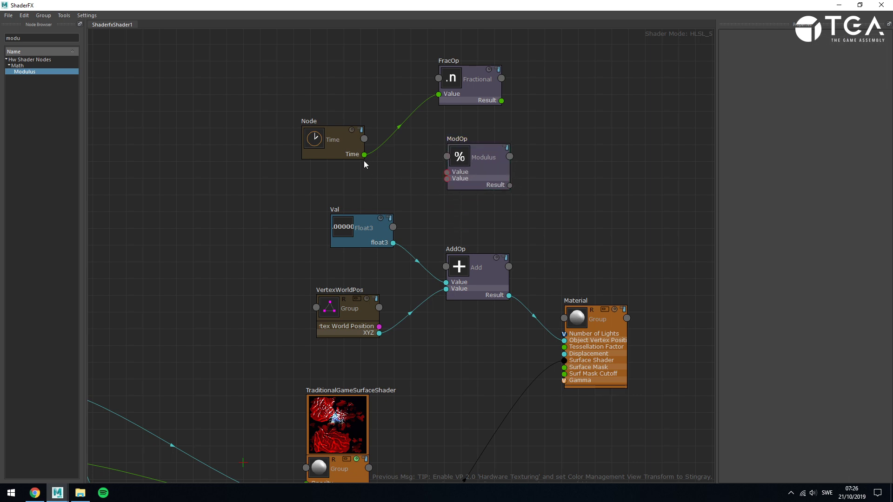
pyautogui.moveTo(397, 163); pyautogui.dragTo(447, 172)
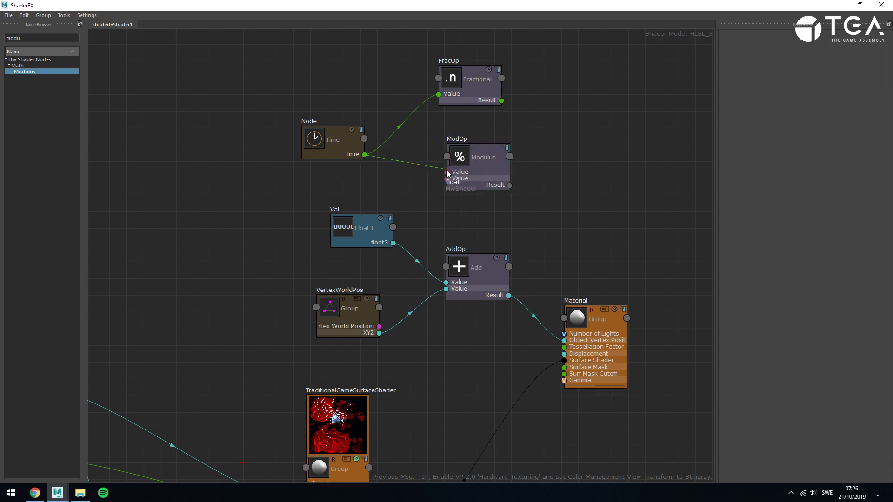
# Search the node library for "float", place a Float node below the Time node and connect it to the Modulus node's second Value input
pyautogui.doubleClick(42, 38)
pyautogui.write('float')
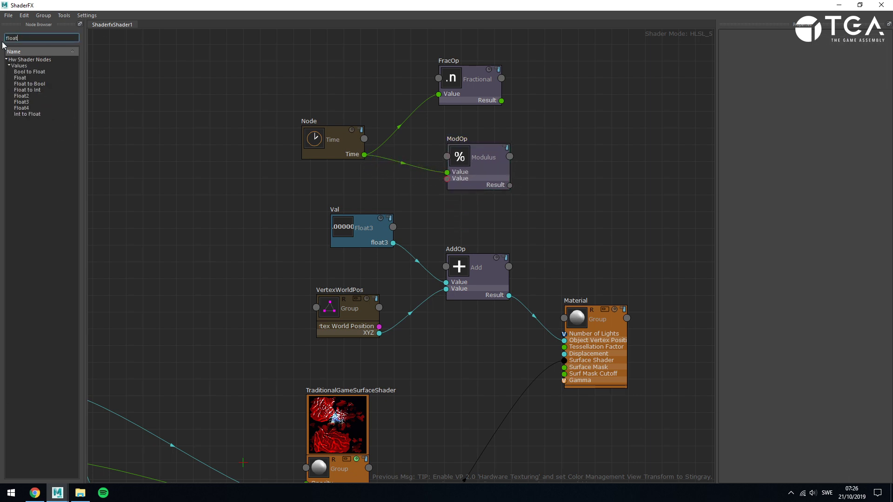
pyautogui.moveTo(20, 77); pyautogui.dragTo(290, 181)
pyautogui.moveTo(317, 137); pyautogui.dragTo(310, 97)
pyautogui.moveTo(331, 210); pyautogui.dragTo(447, 179)
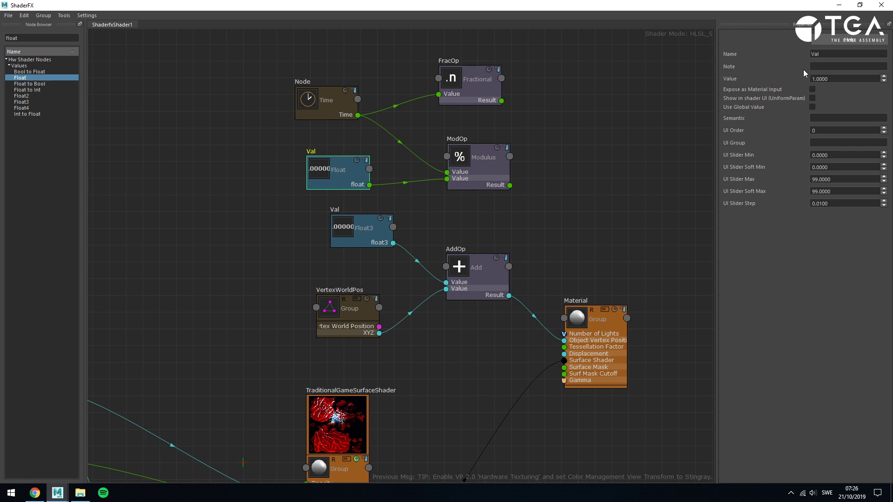
# Align the Modulus and Fractional nodes one above the other beside the Time and Float nodes
pyautogui.click(576, 185)
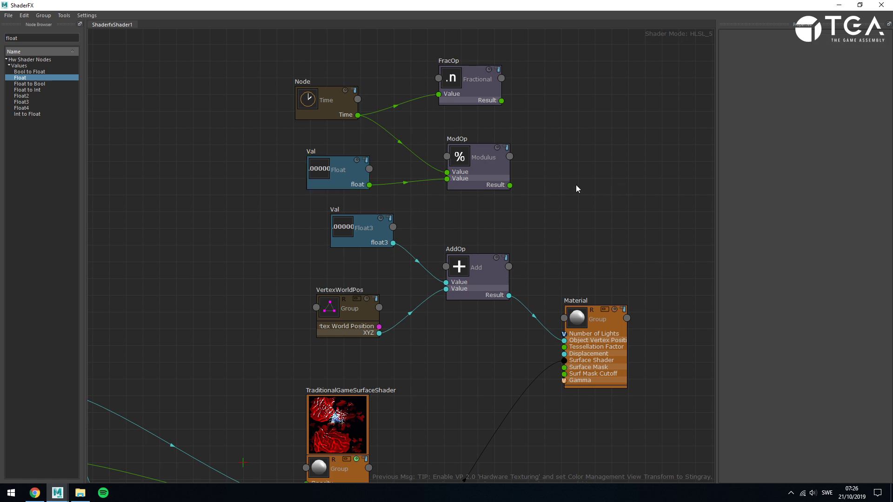
pyautogui.moveTo(481, 160); pyautogui.dragTo(468, 155)
pyautogui.click(561, 158)
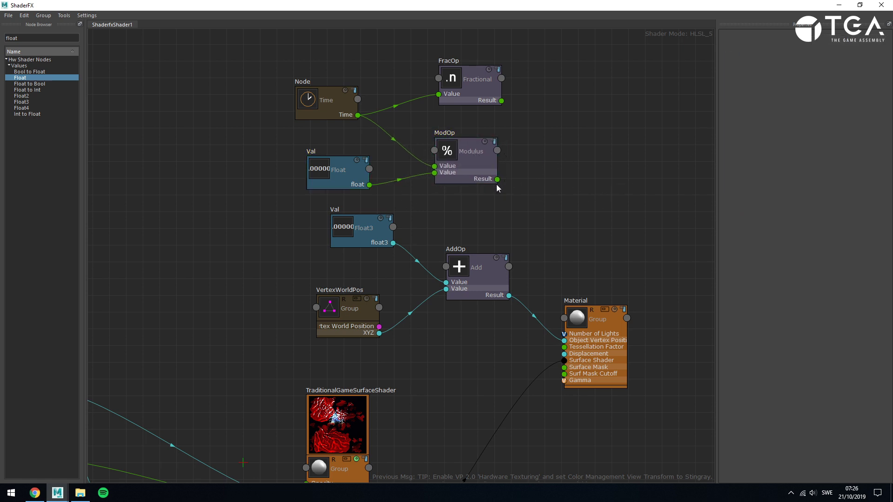
pyautogui.moveTo(559, 153); pyautogui.dragTo(561, 152)
pyautogui.rightClick(385, 160)
pyautogui.click(334, 176)
pyautogui.click(508, 189)
pyautogui.moveTo(515, 177); pyautogui.dragTo(605, 73)
pyautogui.moveTo(473, 74); pyautogui.dragTo(468, 83)
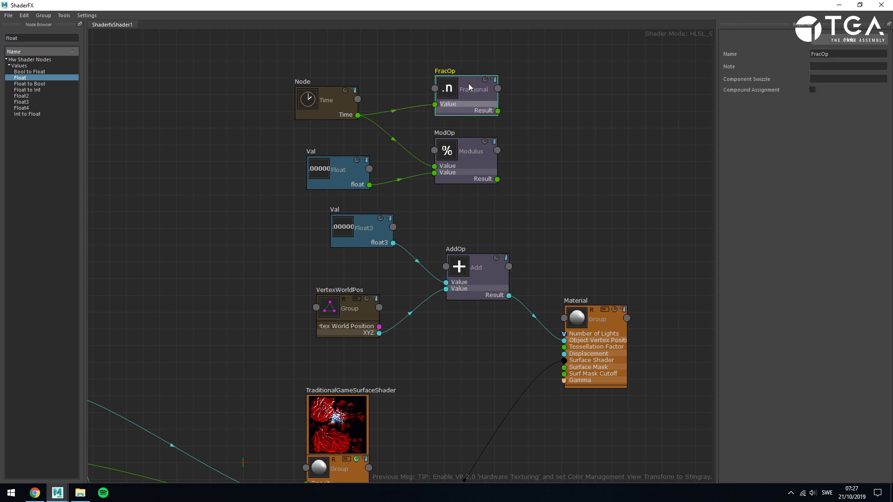
pyautogui.click(506, 106)
# Search the node library for "sin" and place a Sin node beside the Fractional and Modulus nodes
pyautogui.doubleClick(22, 39)
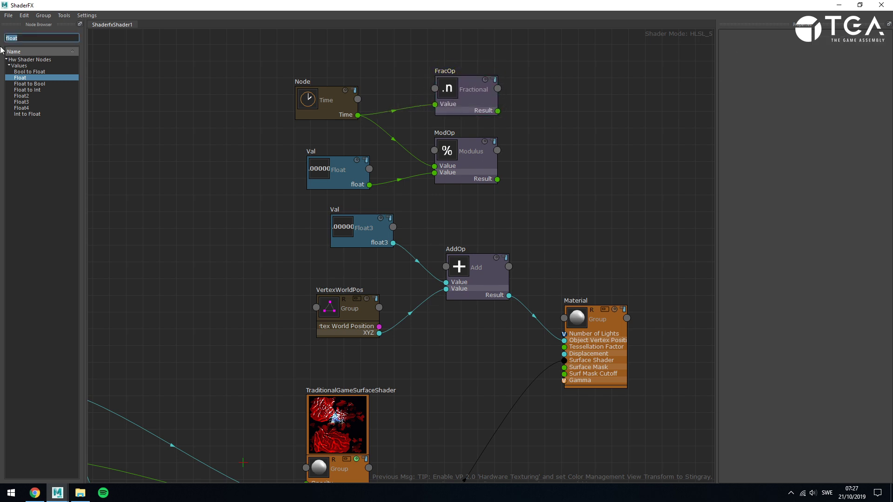
pyautogui.write('sin')
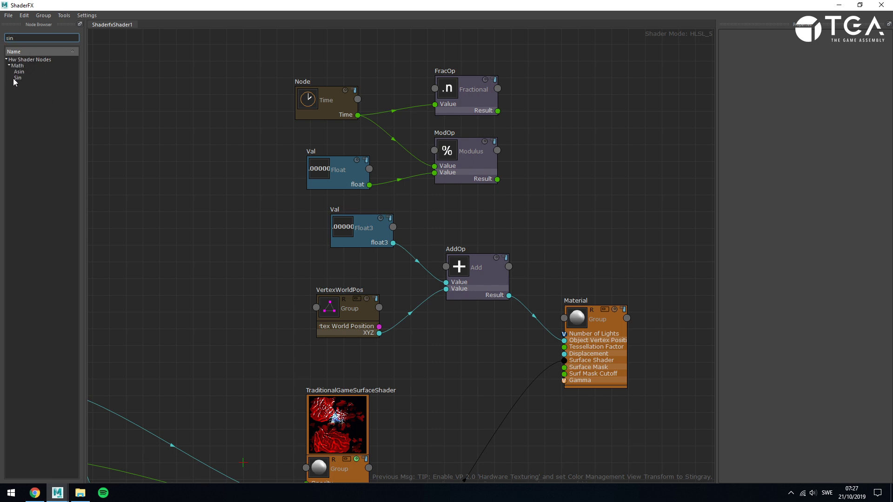
pyautogui.moveTo(15, 78); pyautogui.dragTo(572, 129)
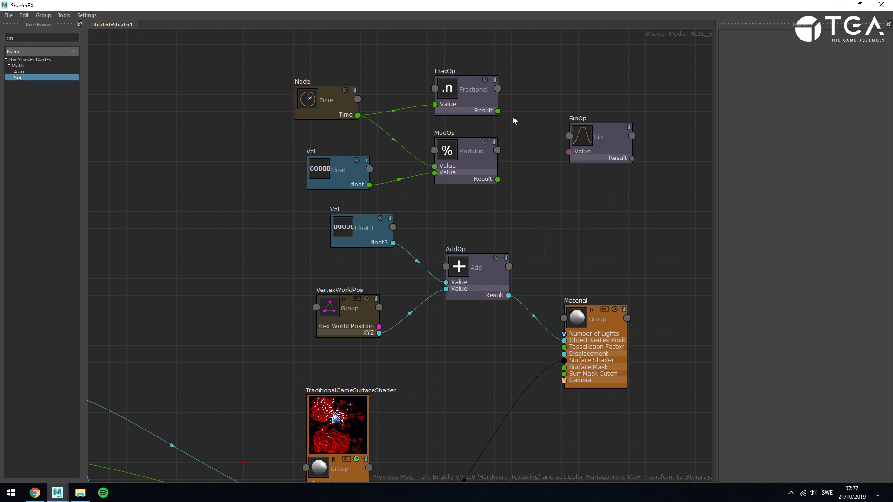
# Delete the Fractional and Modulus nodes and connect the Time node to the Sin node in their place
pyautogui.moveTo(437, 51); pyautogui.dragTo(501, 190)
pyautogui.press('Delete')
pyautogui.moveTo(586, 142); pyautogui.dragTo(481, 125)
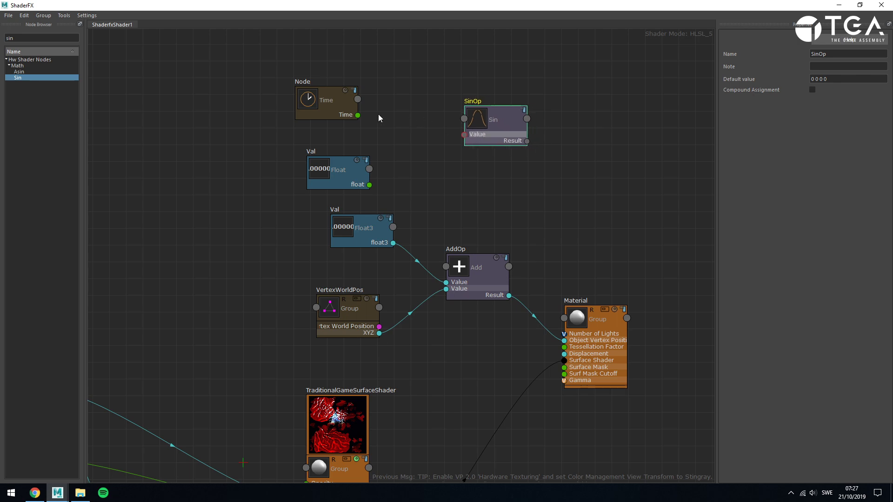
pyautogui.moveTo(359, 116); pyautogui.dragTo(464, 135)
pyautogui.click(473, 148)
# Switch to the Heartbeat graph in Desmos in Chrome and hide the curves of its three existing expressions
pyautogui.click(35, 492)
pyautogui.click(37, 8)
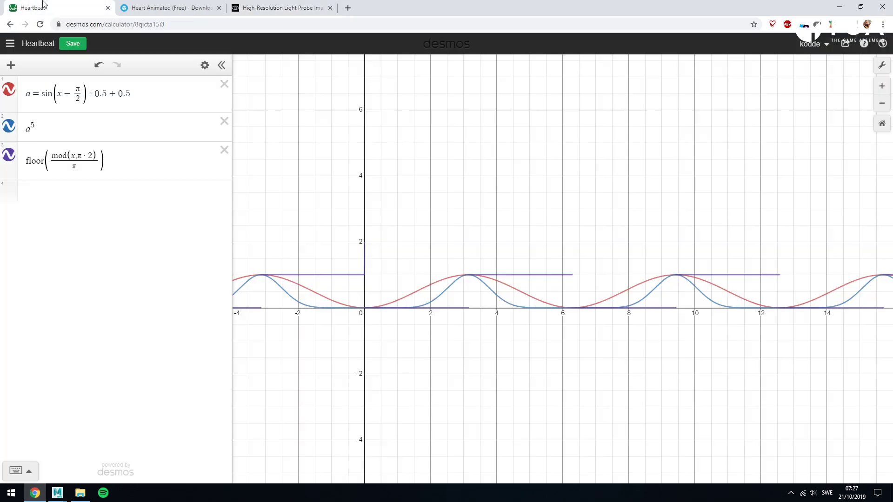
pyautogui.click(24, 131)
pyautogui.click(8, 126)
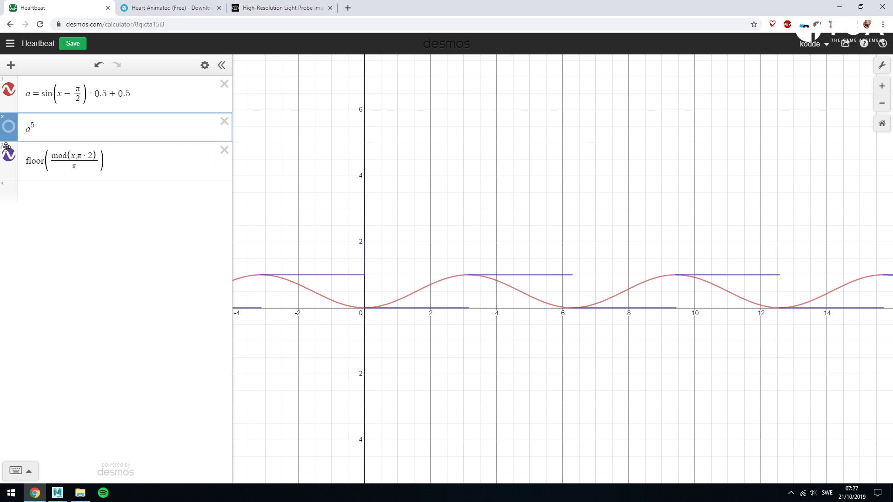
pyautogui.click(8, 155)
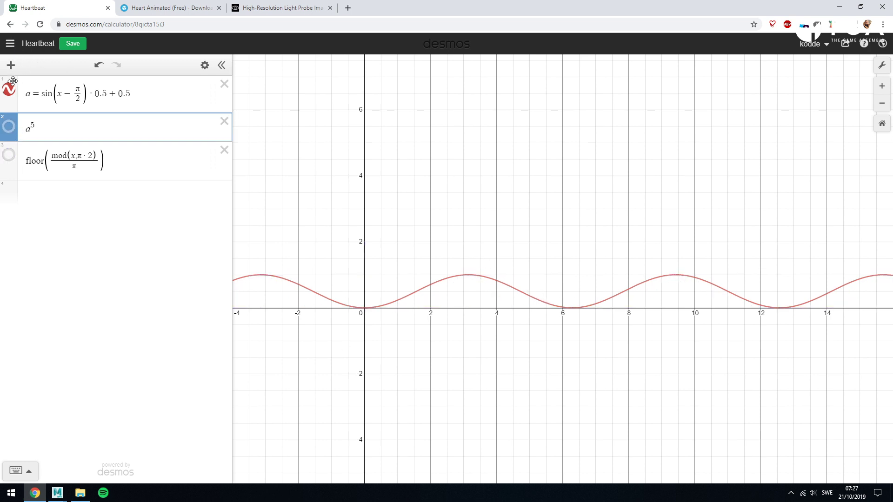
pyautogui.click(23, 104)
pyautogui.click(9, 90)
# Plot sin(x) as a fourth expression in the Desmos graph
pyautogui.click(40, 196)
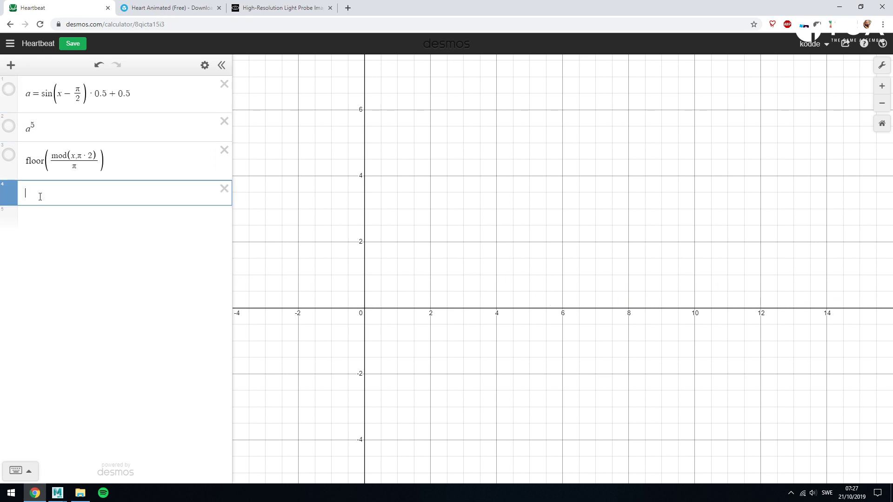
pyautogui.write('sin(x')
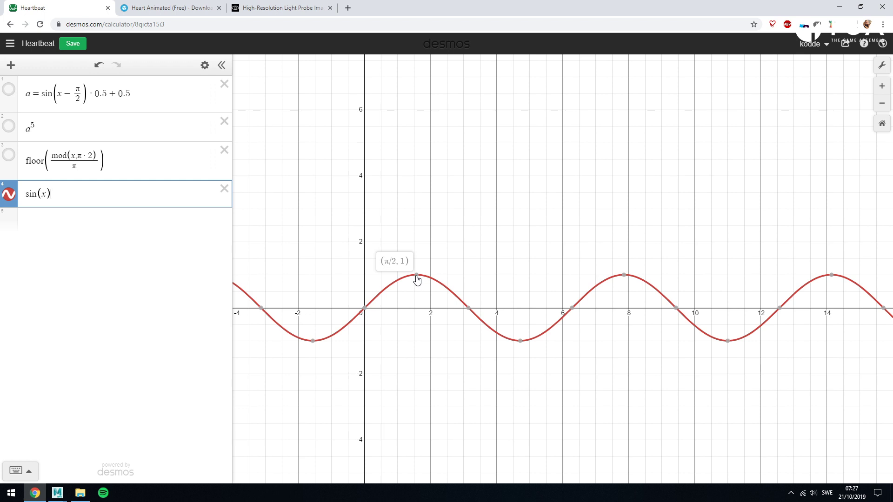
pyautogui.moveTo(520, 341)
# Examine how the sin(x) curve oscillates and repeats along the x axis at different scales
pyautogui.scroll(-5, 815, 376)
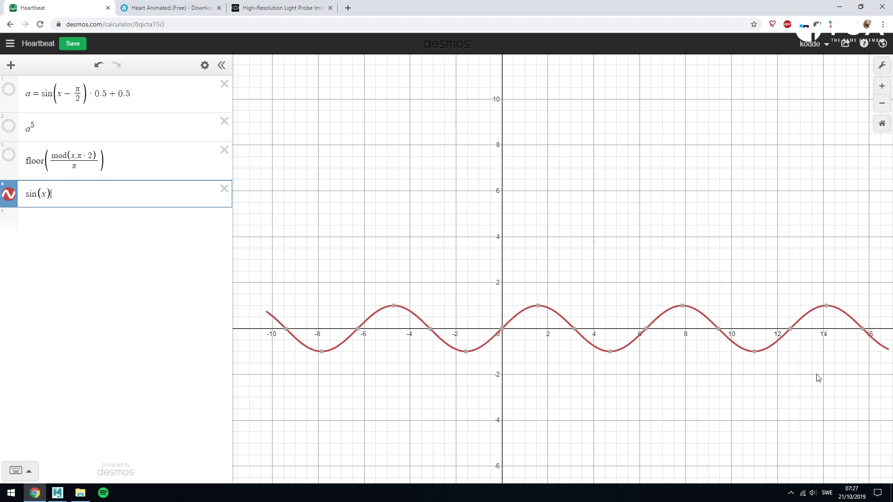
pyautogui.scroll(-1, 827, 354)
pyautogui.moveTo(862, 384); pyautogui.dragTo(433, 318)
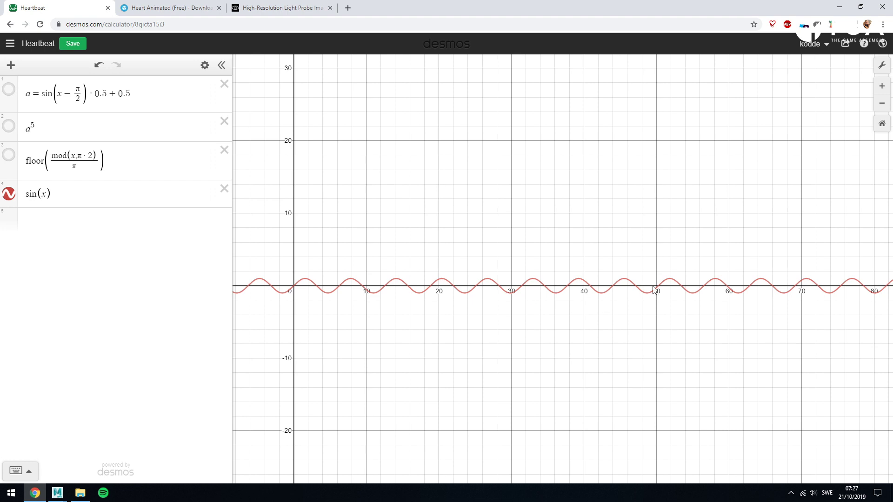
pyautogui.scroll(3, 654, 290)
pyautogui.scroll(2, 592, 283)
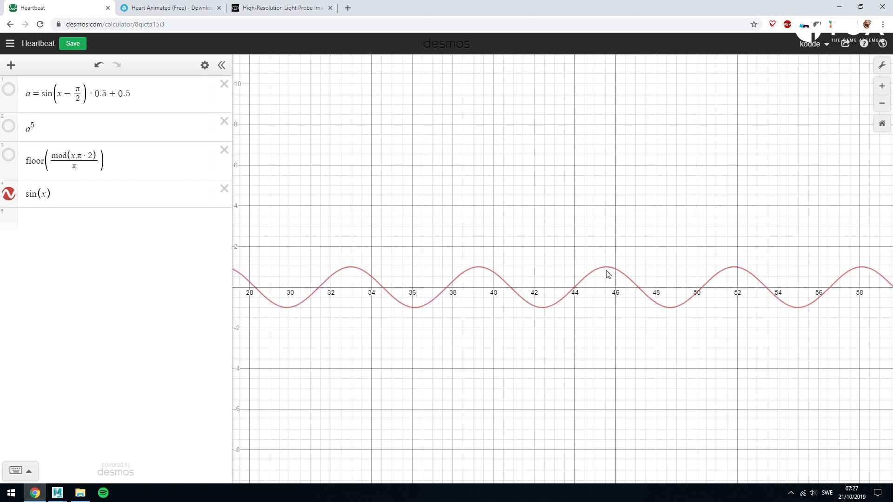
pyautogui.moveTo(319, 222); pyautogui.dragTo(804, 213)
pyautogui.moveTo(325, 187); pyautogui.dragTo(499, 194)
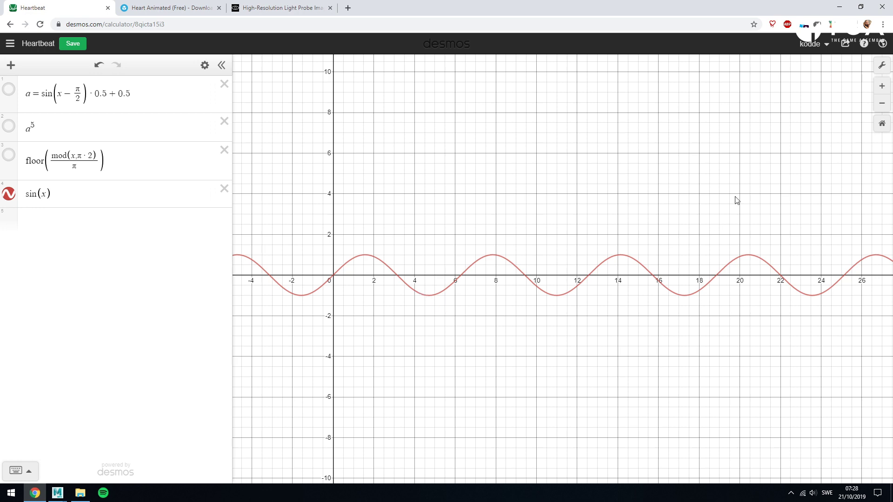
# Return to ShaderFX and delete the Float and Float3 nodes
pyautogui.click(840, 7)
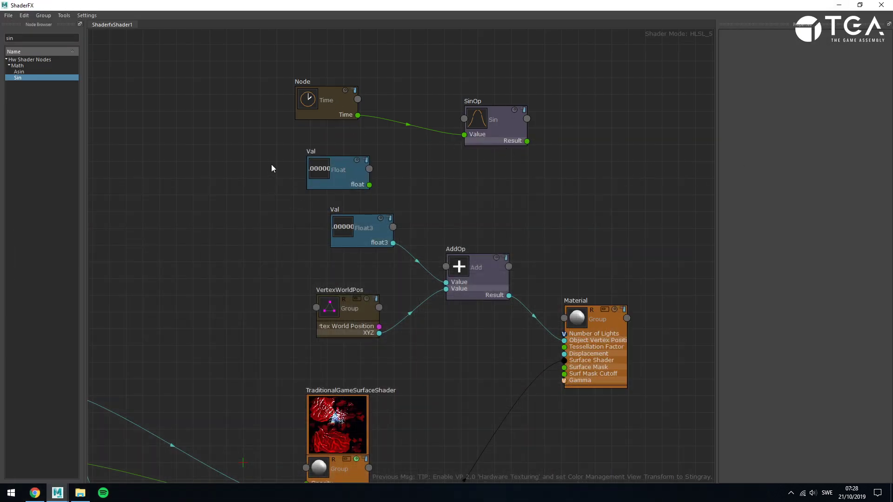
pyautogui.moveTo(272, 164); pyautogui.dragTo(358, 233)
pyautogui.press('Delete')
# Set the Add node's default value to 1 and connect the Sin node's result to its free Value input
pyautogui.click(474, 279)
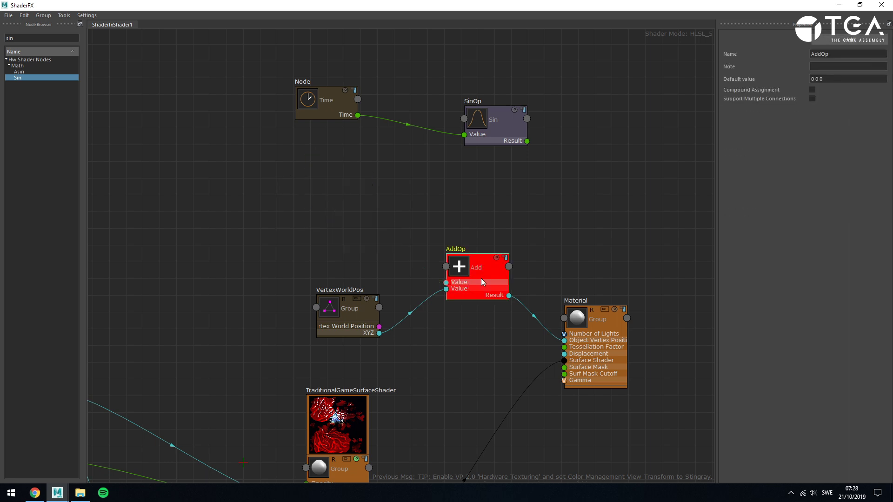
pyautogui.moveTo(829, 80); pyautogui.dragTo(709, 81)
pyautogui.write('1')
pyautogui.press('Return')
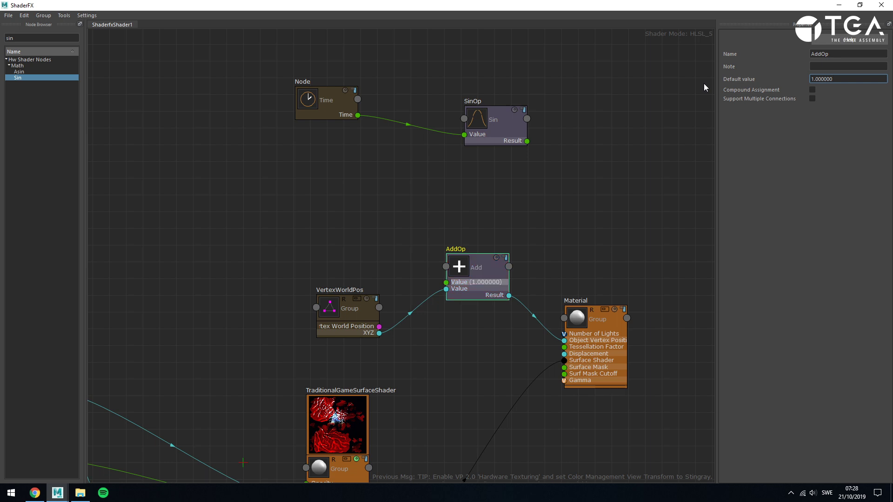
pyautogui.moveTo(279, 62); pyautogui.dragTo(446, 282)
pyautogui.click(423, 206)
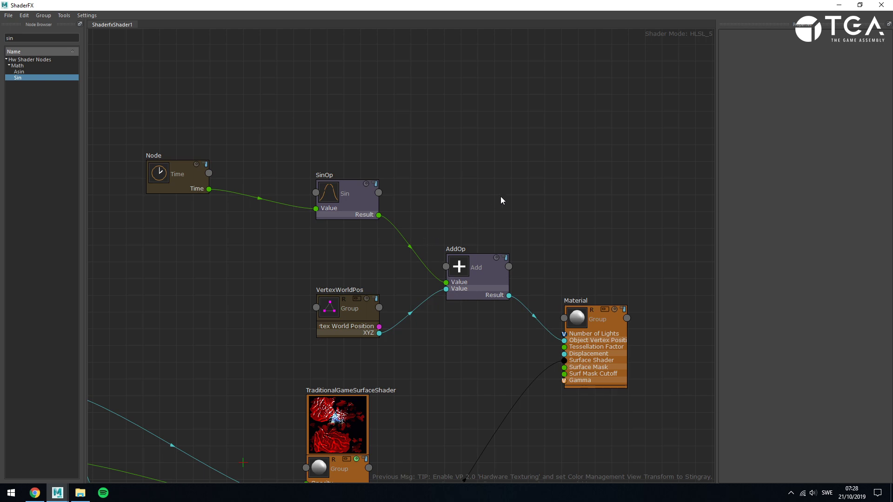
# Minimize ShaderFX, play the timeline in Maya to preview the heart's sine-driven movement and stop the playback
pyautogui.click(839, 5)
pyautogui.click(850, 455)
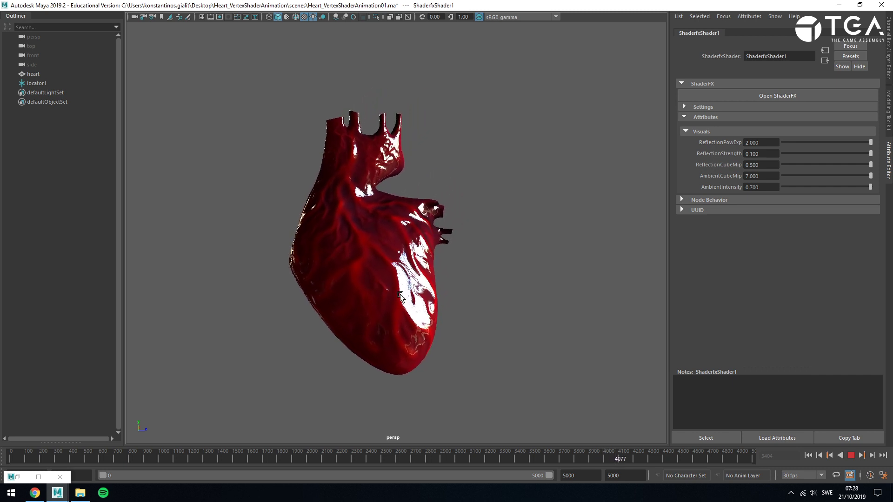
pyautogui.press('Escape')
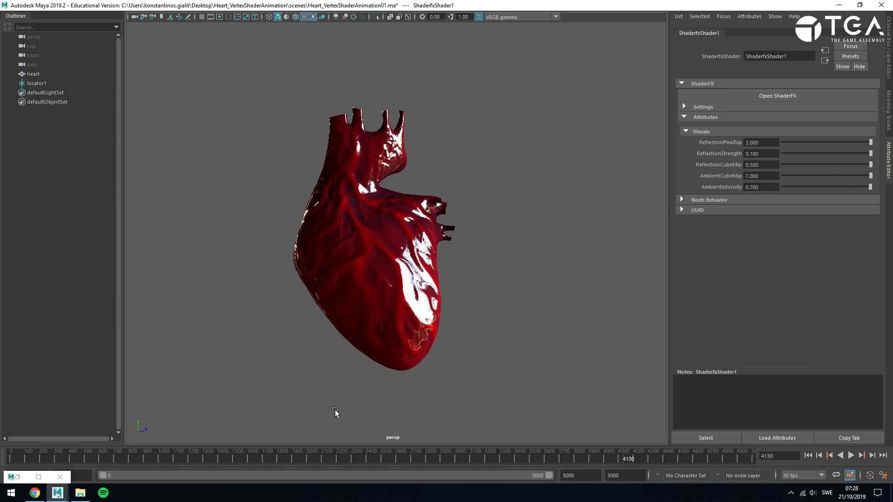
# Move the ShaderFX window down out of the way, select the heart and examine its mesh vertices up close in the viewport
pyautogui.click(47, 476)
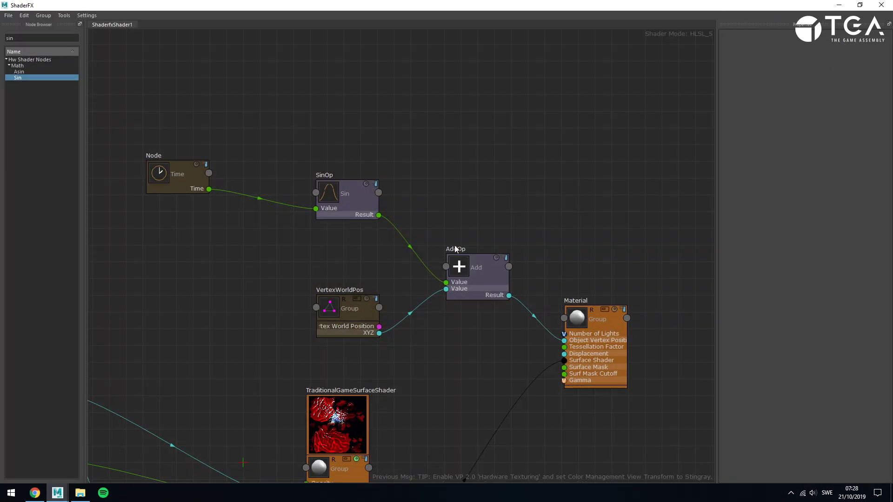
pyautogui.click(839, 5)
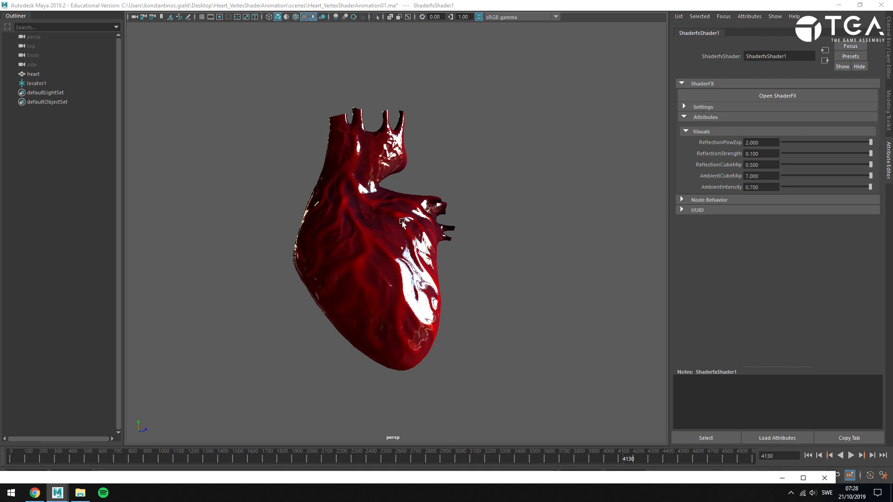
pyautogui.moveTo(293, 479); pyautogui.dragTo(353, 5)
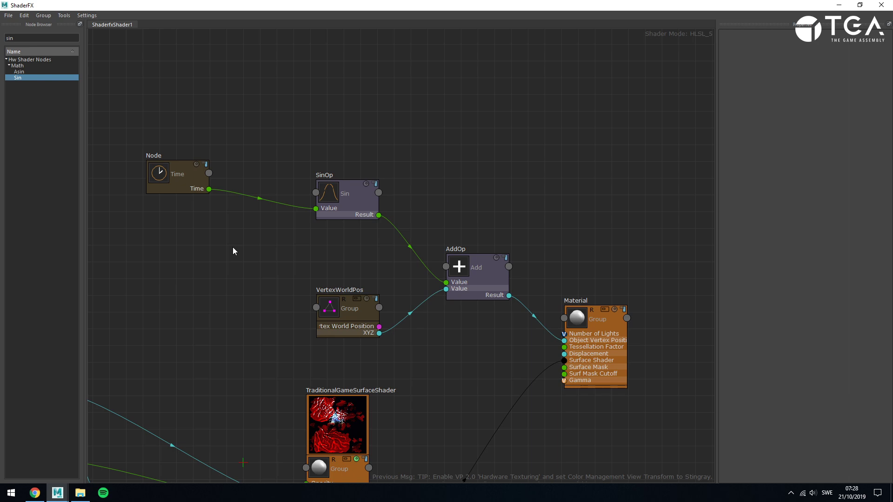
pyautogui.moveTo(357, 4); pyautogui.dragTo(404, 322)
pyautogui.click(408, 233)
pyautogui.scroll(3, 409, 233)
pyautogui.scroll(3, 414, 230)
pyautogui.scroll(-2, 463, 187)
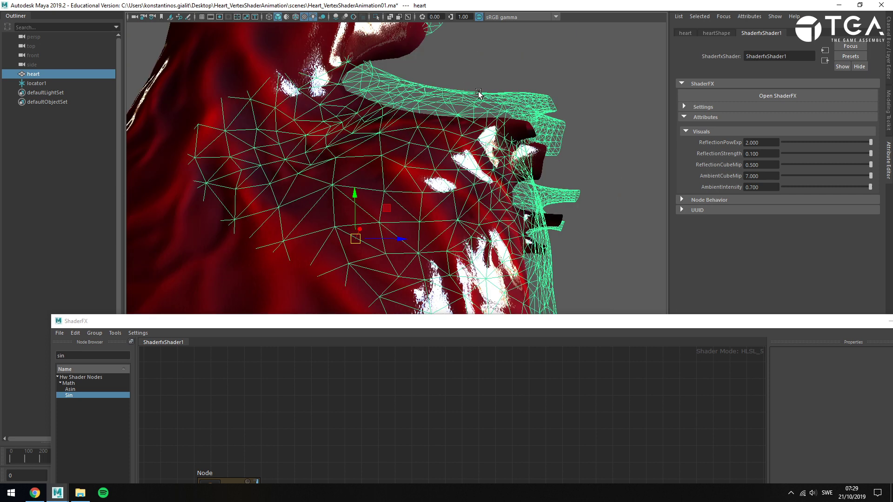
# Maximize ShaderFX, search the nodes for "vertex" and add a Vertex World Normal node beside the vertex world position node
pyautogui.doubleClick(419, 326)
pyautogui.doubleClick(5, 37)
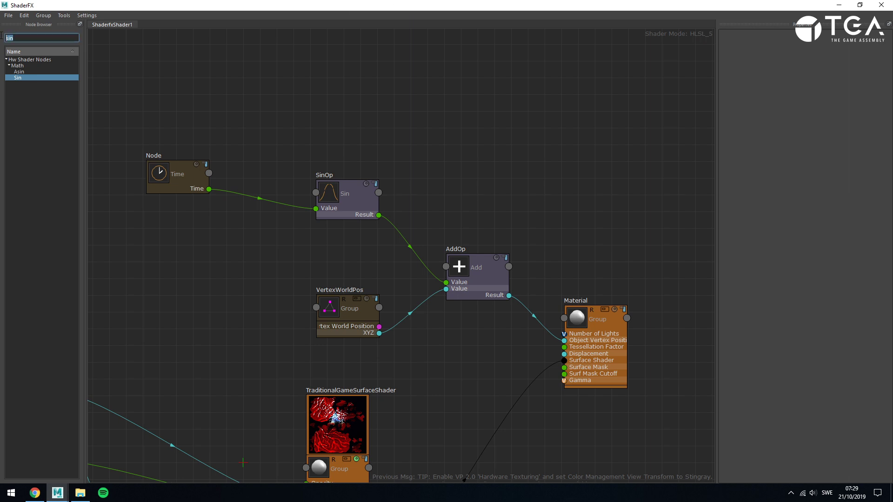
pyautogui.write('vertex')
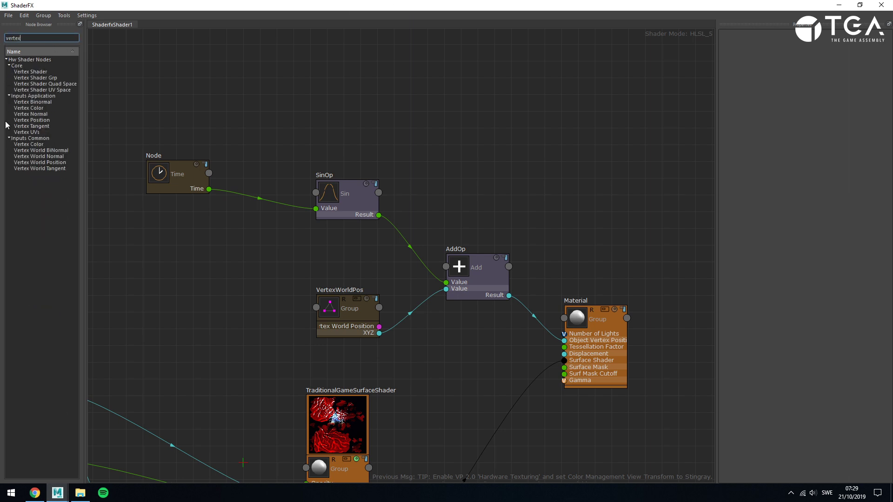
pyautogui.click(45, 156)
pyautogui.moveTo(235, 289); pyautogui.dragTo(225, 291)
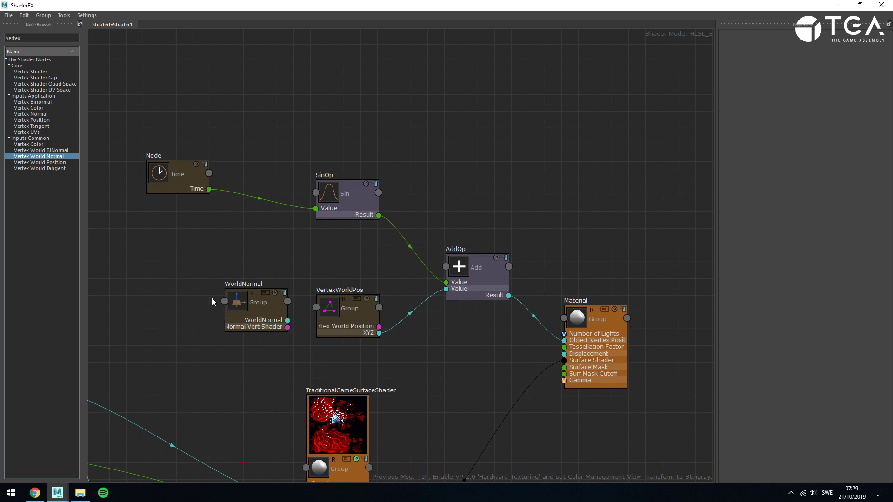
pyautogui.moveTo(253, 293); pyautogui.dragTo(199, 286)
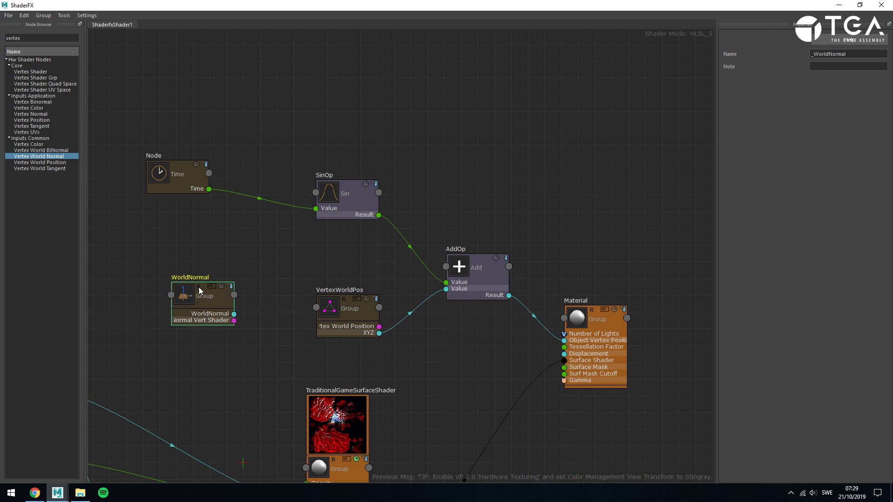
# Rearrange the World Normal, Time and Sin nodes and delete the connection from the Sin node to the Add node
pyautogui.moveTo(232, 313); pyautogui.dragTo(309, 251)
pyautogui.moveTo(309, 248); pyautogui.dragTo(308, 247)
pyautogui.moveTo(172, 286); pyautogui.dragTo(191, 259)
pyautogui.moveTo(155, 134); pyautogui.dragTo(336, 106)
pyautogui.click(367, 144)
pyautogui.click(397, 193)
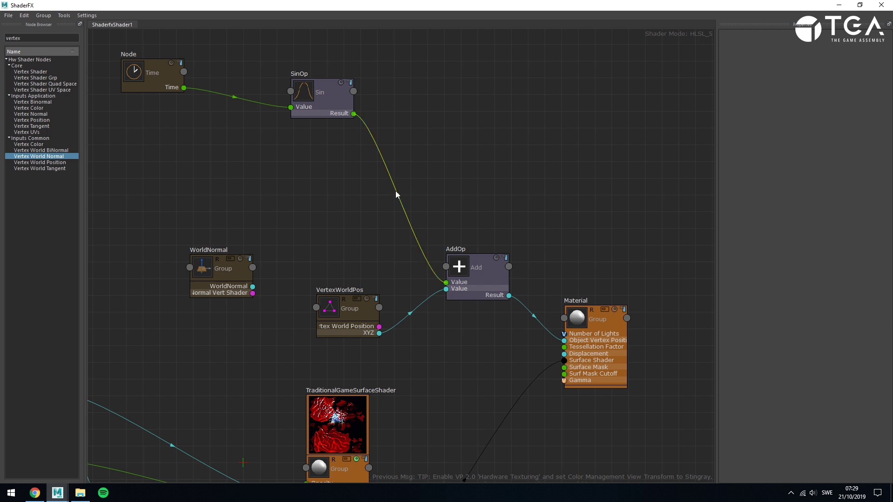
pyautogui.press('Delete')
# Set the Add node's default value to 1 0 0 and connect the WorldNormal output to its free Value input
pyautogui.click(501, 284)
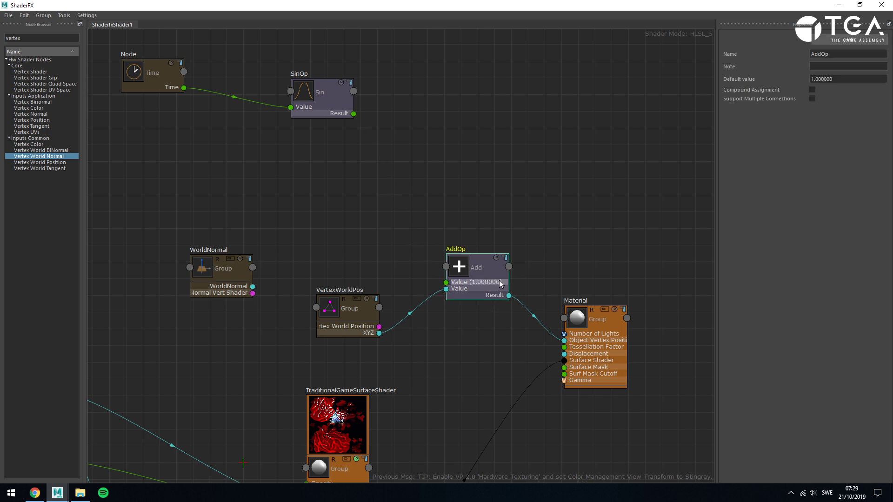
pyautogui.click(848, 79)
pyautogui.write('0.0 0.0')
pyautogui.press('Return')
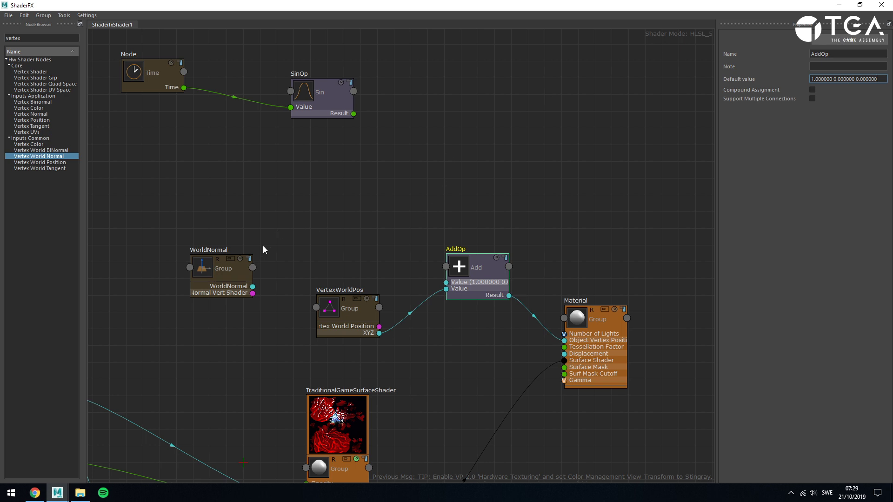
pyautogui.moveTo(225, 269); pyautogui.dragTo(446, 282)
pyautogui.click(367, 231)
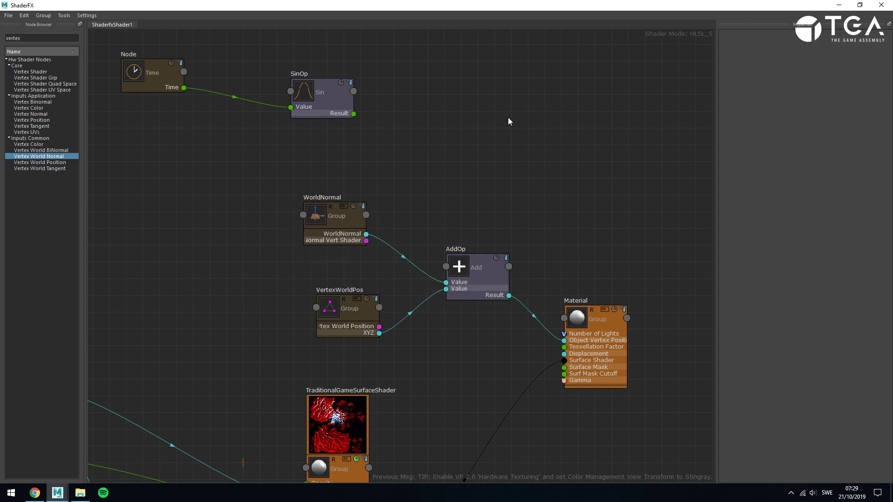
# Move the ShaderFX window down out of the way and inspect the inflated heart in the viewport from several angles
pyautogui.moveTo(535, 6); pyautogui.dragTo(526, 387)
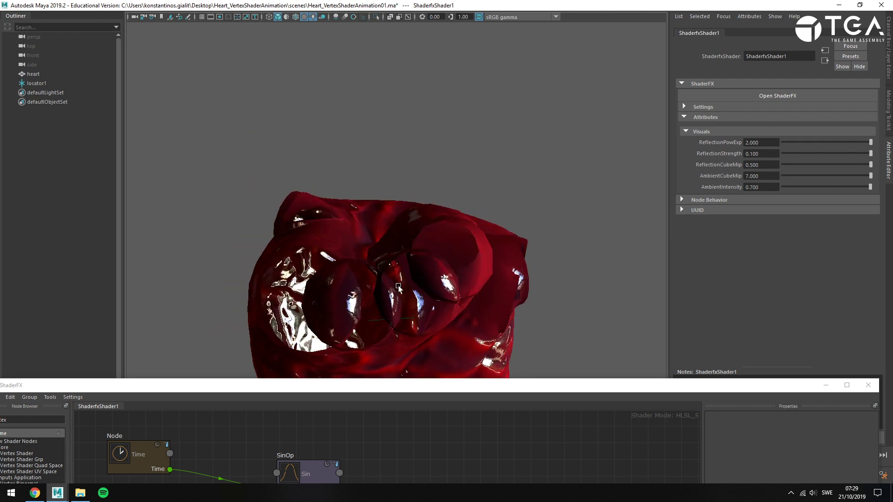
pyautogui.keyDown('alt'); pyautogui.moveTo(400, 267); pyautogui.dragTo(280, 124); pyautogui.keyUp('alt')
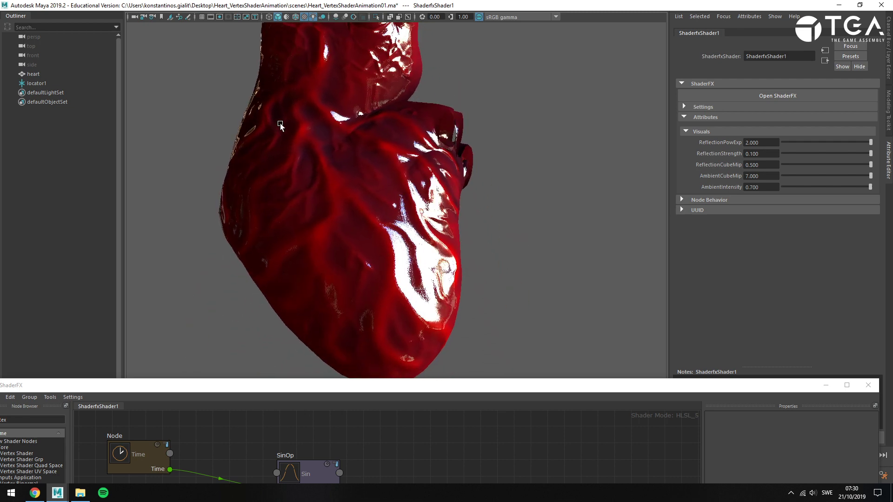
pyautogui.keyDown('alt'); pyautogui.moveTo(361, 141); pyautogui.dragTo(289, 145, button='right'); pyautogui.keyUp('alt')
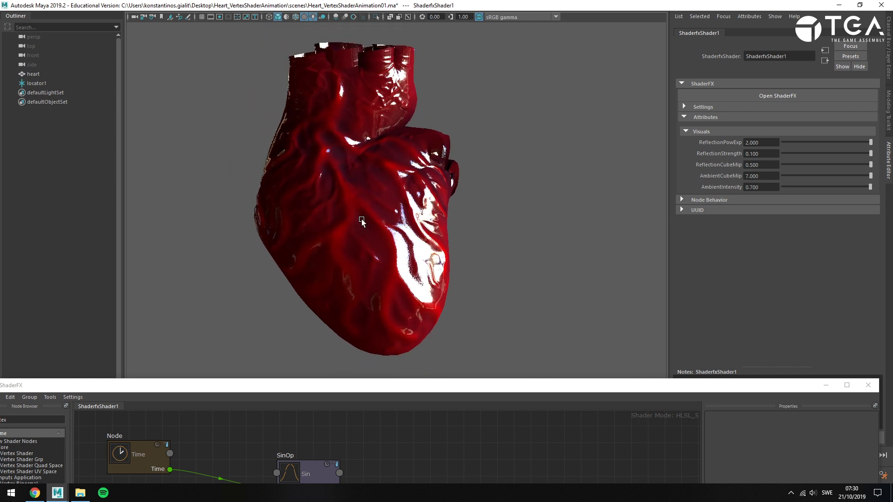
# Bring ShaderFX back up, add a Multiply node and connect the WorldNormal output to its second Value input
pyautogui.moveTo(427, 386); pyautogui.dragTo(479, 53)
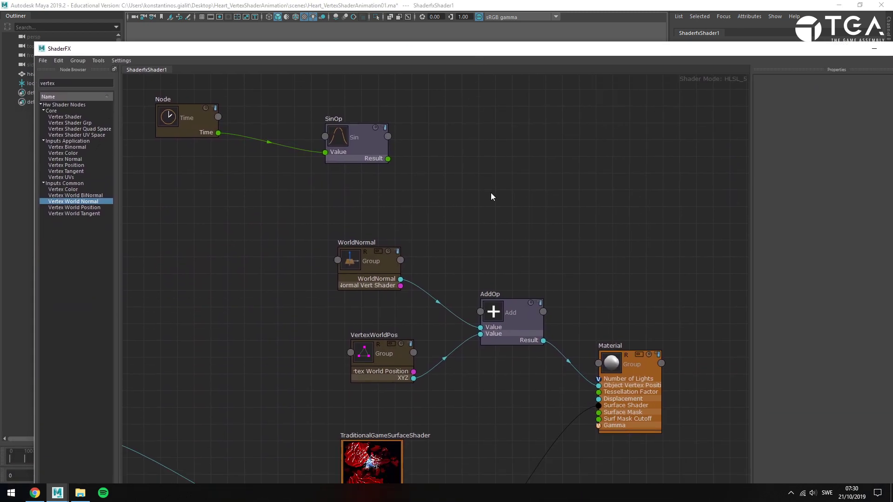
pyautogui.moveTo(398, 55); pyautogui.dragTo(401, 85)
pyautogui.moveTo(344, 313); pyautogui.dragTo(164, 315)
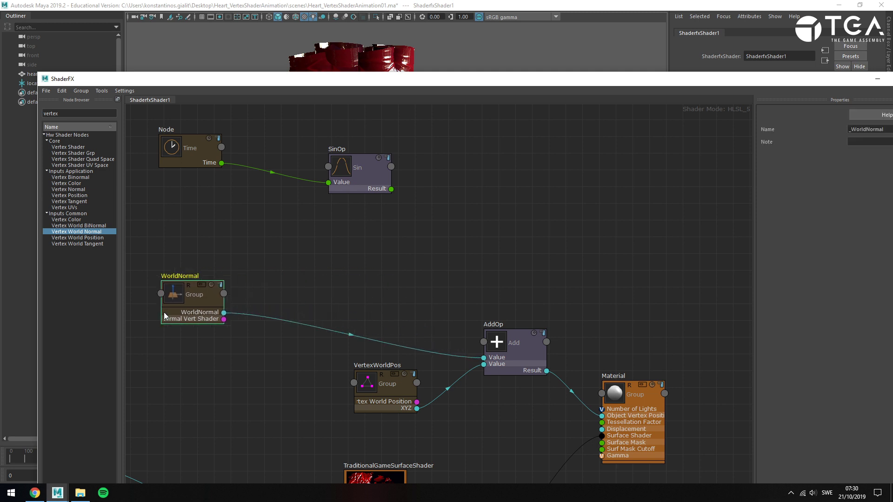
pyautogui.moveTo(69, 113); pyautogui.dragTo(17, 113)
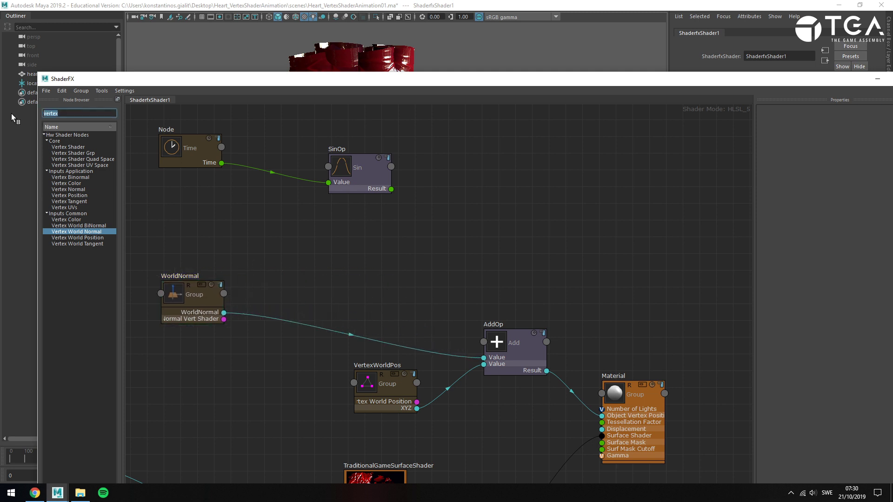
pyautogui.write('multi')
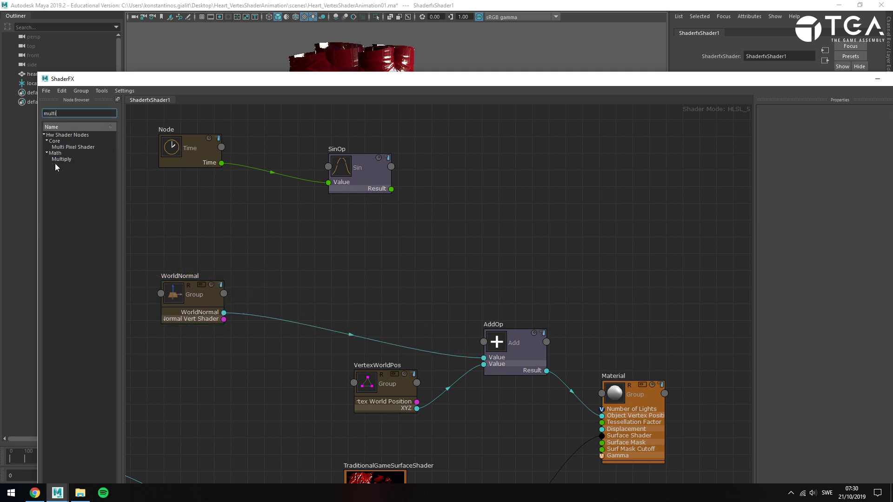
pyautogui.moveTo(56, 160); pyautogui.dragTo(334, 259)
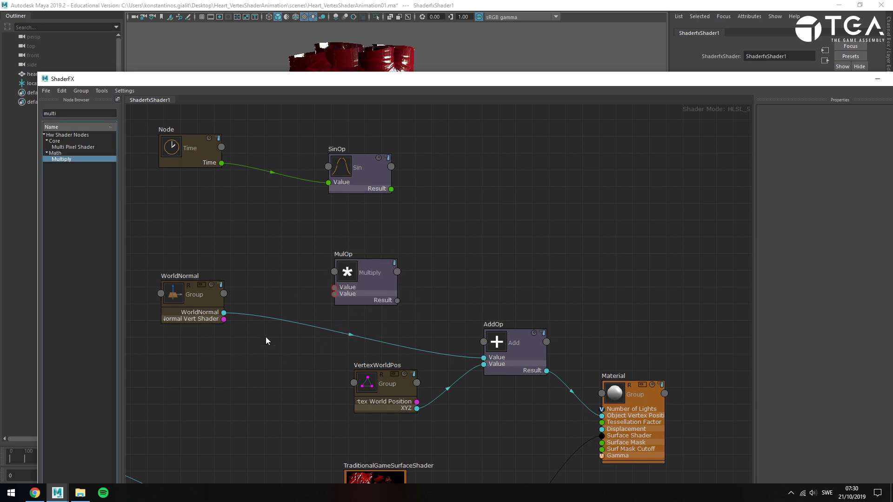
pyautogui.moveTo(194, 292); pyautogui.dragTo(353, 298)
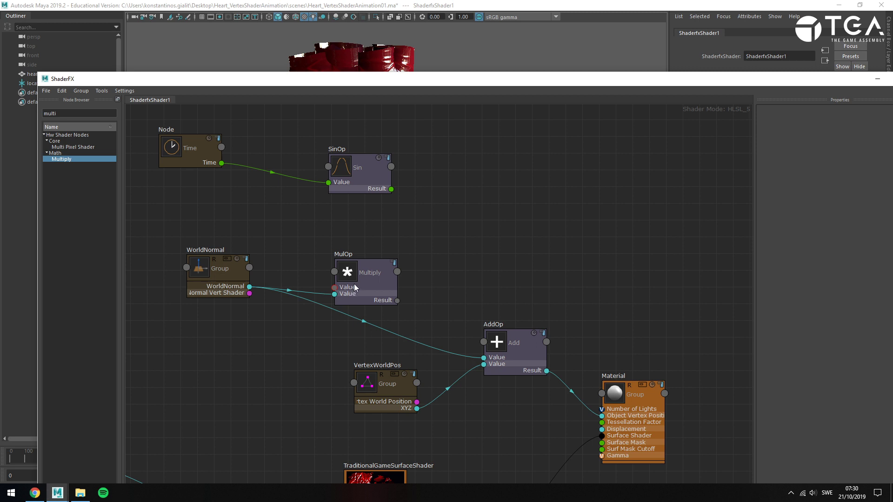
# Set the Multiply node's default value to 1 and connect its result to the Add node's first Value input
pyautogui.click(353, 290)
pyautogui.click(869, 154)
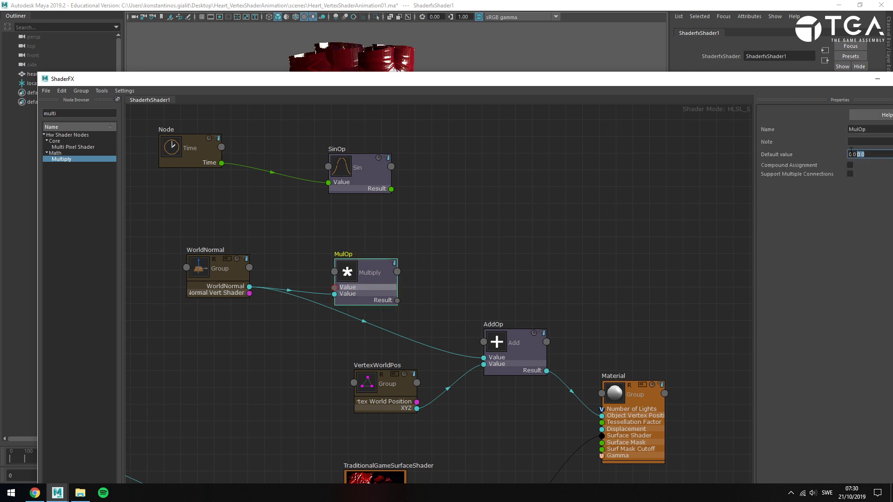
pyautogui.write('1.')
pyautogui.press('Return')
pyautogui.moveTo(397, 301); pyautogui.dragTo(483, 358)
pyautogui.click(390, 288)
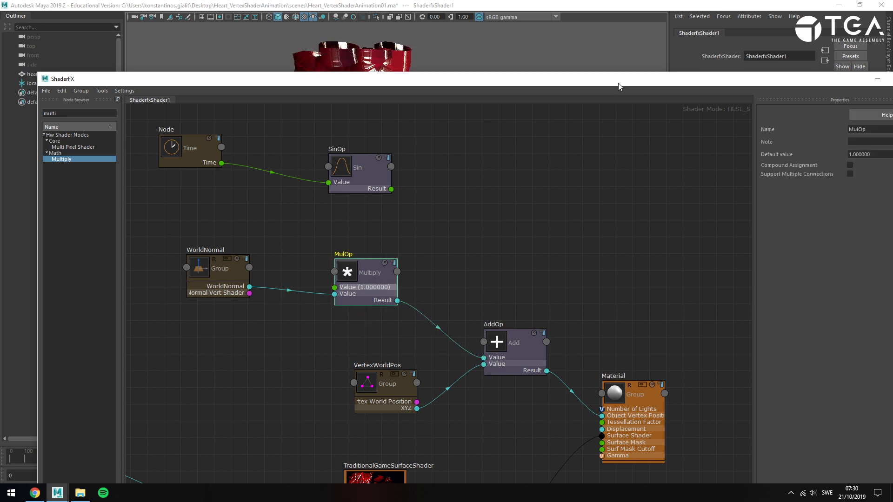
# Move ShaderFX aside to reveal the heart and try Multiply default values of 0.2 and 0
pyautogui.moveTo(619, 86); pyautogui.dragTo(386, 337)
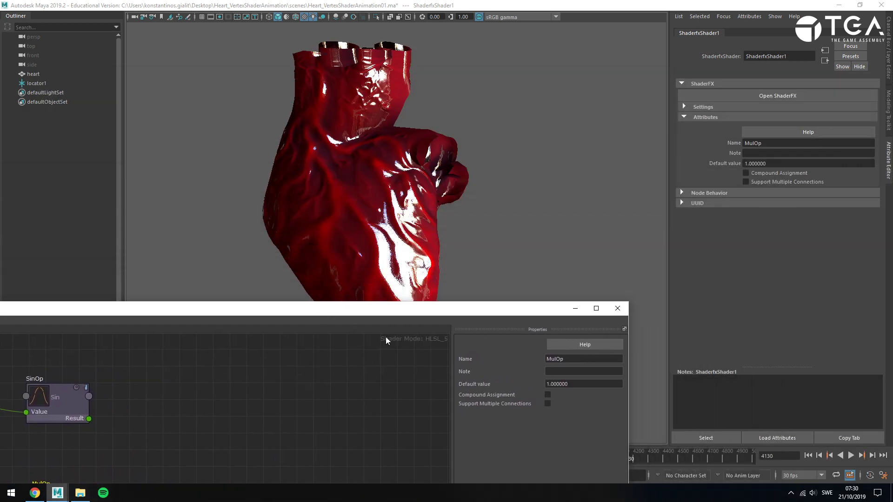
pyautogui.doubleClick(574, 386)
pyautogui.write('0.200000')
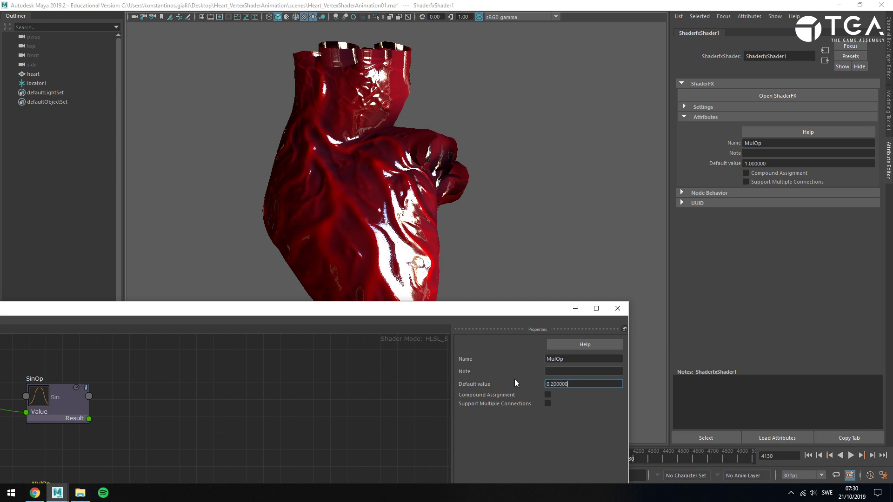
pyautogui.press('Return')
pyautogui.hotkey('shift', 'Home')
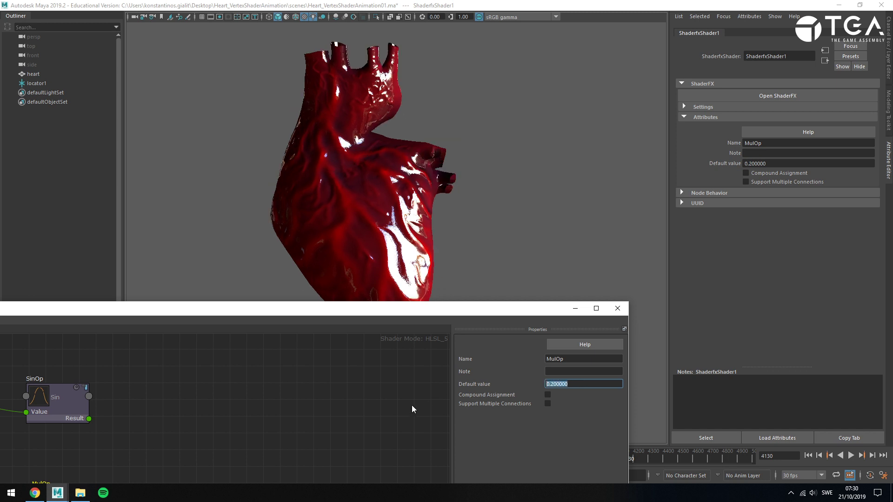
pyautogui.write('0.000000')
pyautogui.press('Return')
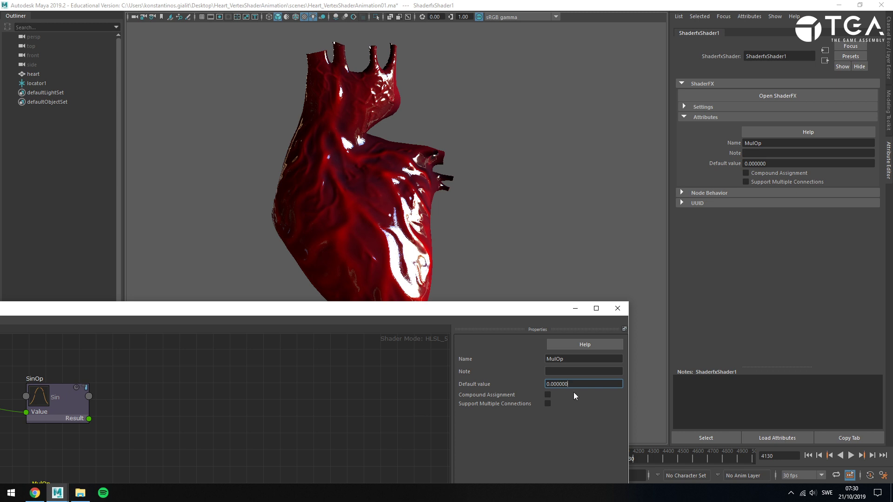
# Try a Multiply default value of -0.5 and inspect the heart's deflated shape from another angle
pyautogui.hotkey('shift', 'Home')
pyautogui.write('-0.500000')
pyautogui.press('Return')
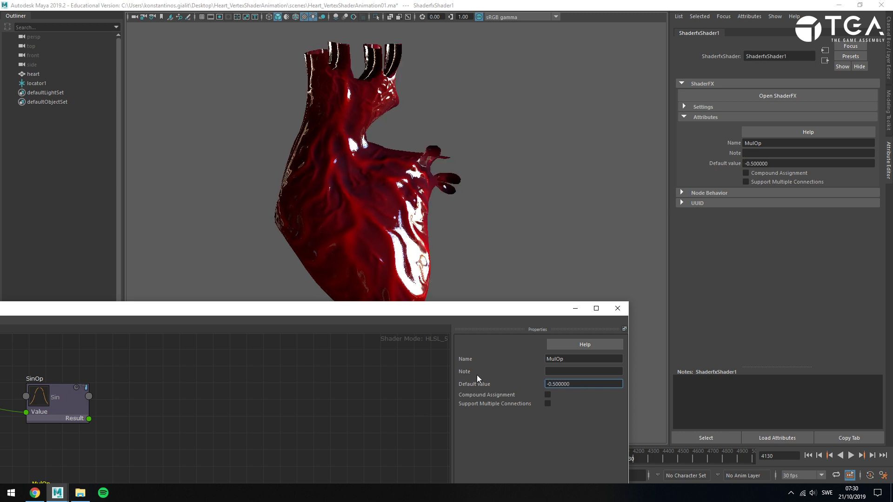
pyautogui.keyDown('alt'); pyautogui.moveTo(493, 126); pyautogui.dragTo(372, 90); pyautogui.keyUp('alt')
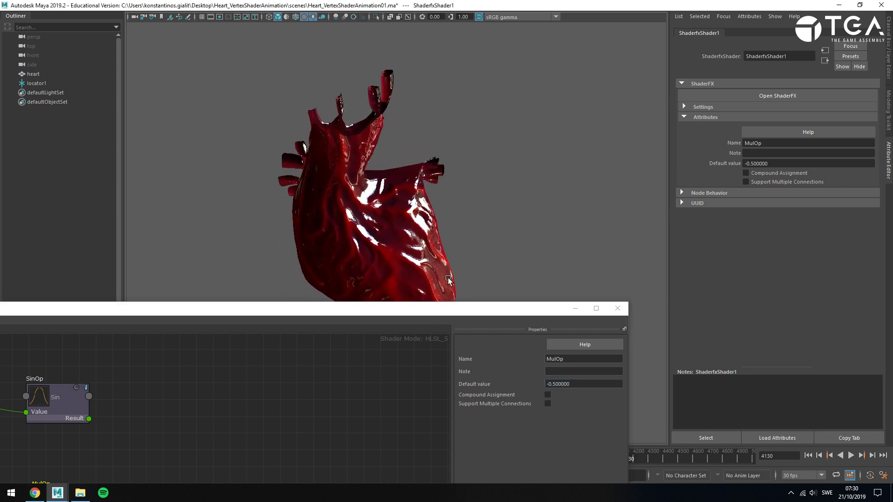
# Set the Multiply node's default value back to 0
pyautogui.moveTo(592, 385); pyautogui.dragTo(510, 380)
pyautogui.write('0')
pyautogui.press('Return')
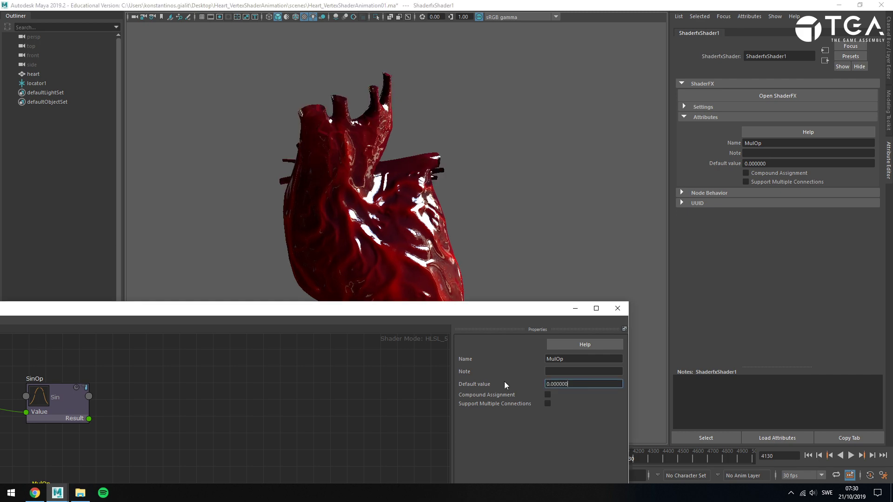
# Maximize ShaderFX, connect the Sin node's result to the Multiply node's free Value input and move the Time and Sin nodes closer
pyautogui.doubleClick(239, 313)
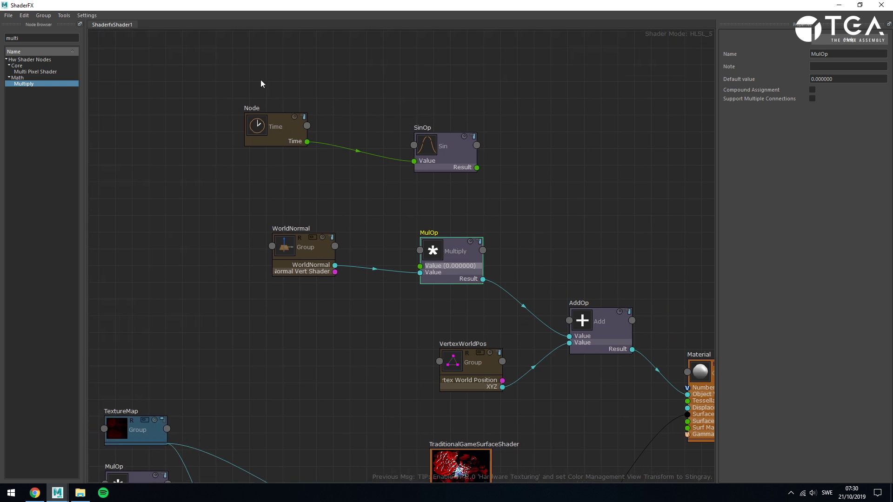
pyautogui.moveTo(260, 79); pyautogui.dragTo(430, 160)
pyautogui.moveTo(426, 162); pyautogui.dragTo(420, 266)
pyautogui.click(462, 176)
pyautogui.moveTo(370, 160); pyautogui.dragTo(364, 158)
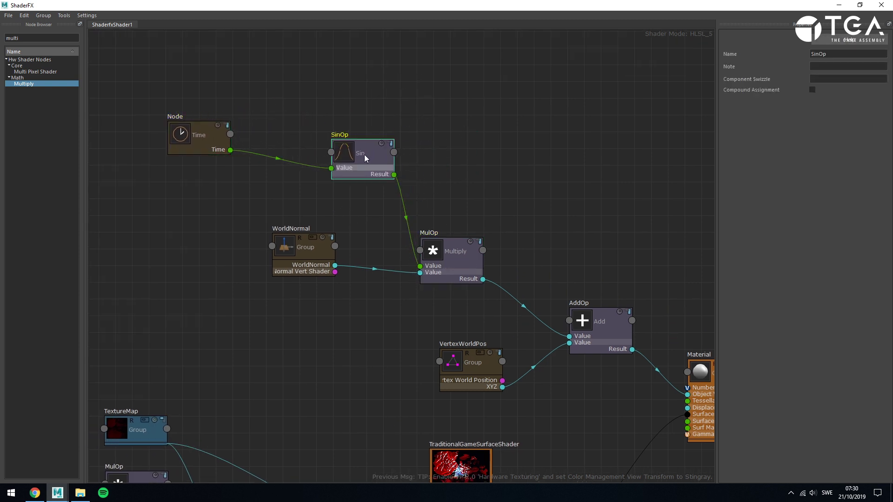
# Minimize ShaderFX, play the timeline to preview the heart pulsing along its normals and stop the playback
pyautogui.click(839, 5)
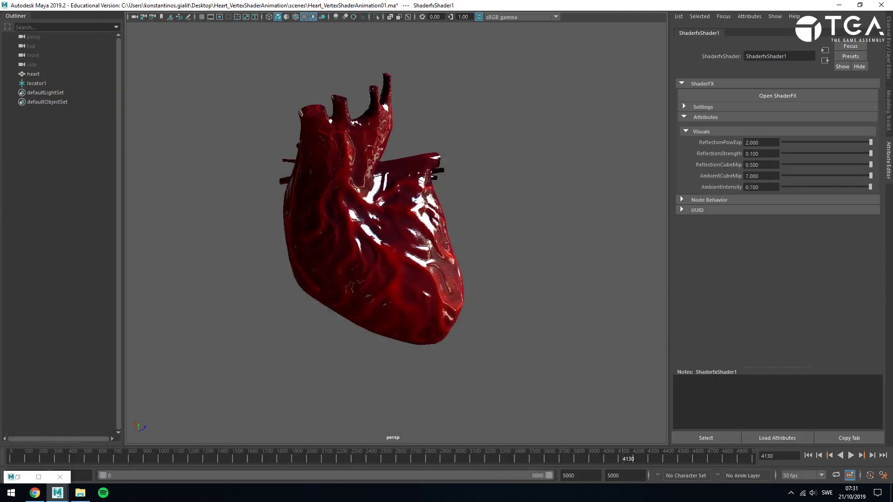
pyautogui.click(850, 455)
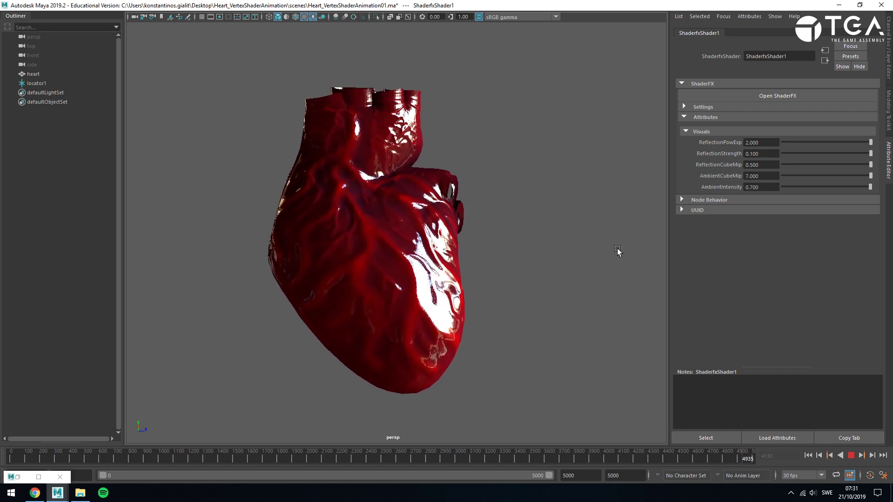
pyautogui.click(851, 455)
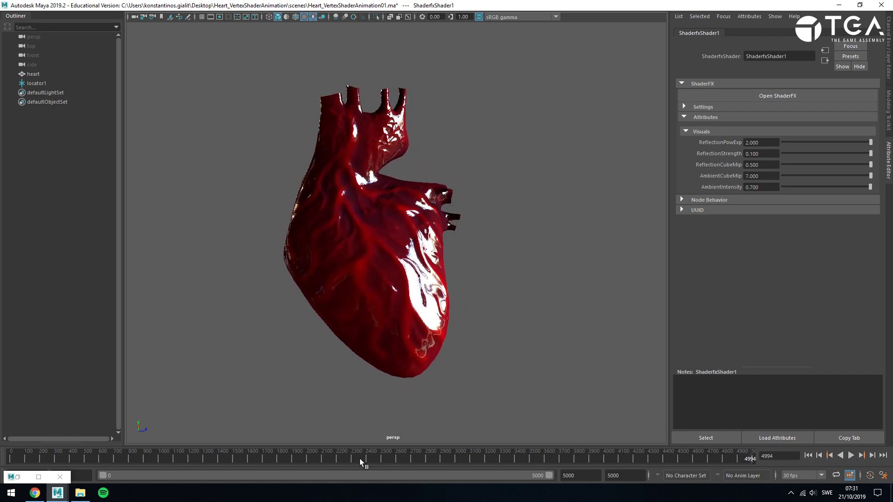
# Reopen ShaderFX, move the Time node away from Sin, place a new Multiply node between them and connect Time to its first Value
pyautogui.click(38, 476)
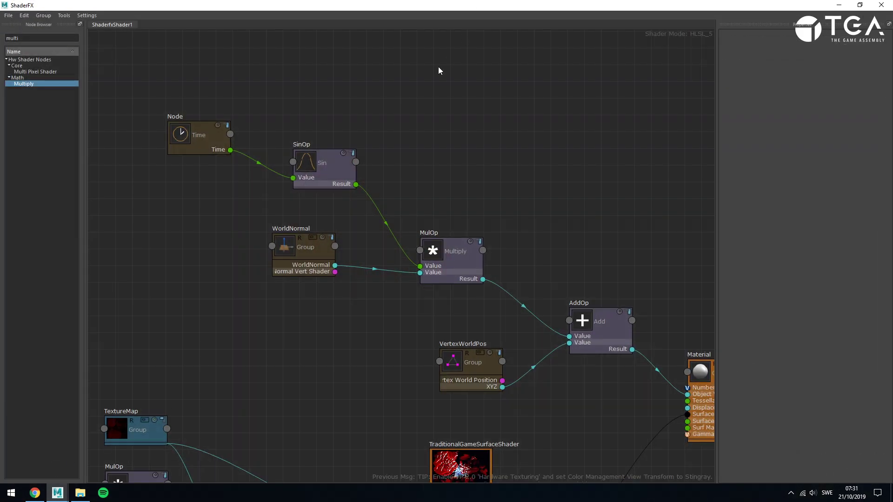
pyautogui.moveTo(265, 168); pyautogui.dragTo(445, 193, button='middle')
pyautogui.click(368, 158)
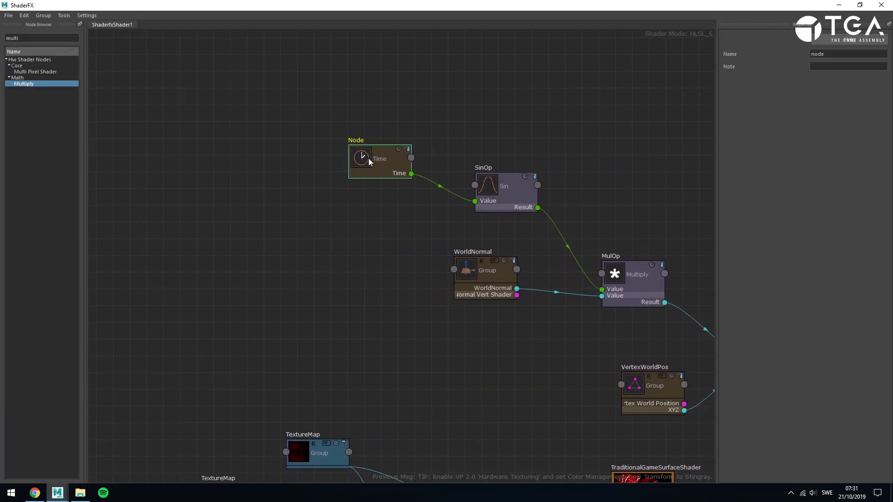
pyautogui.moveTo(368, 158); pyautogui.dragTo(231, 155)
pyautogui.click(360, 208)
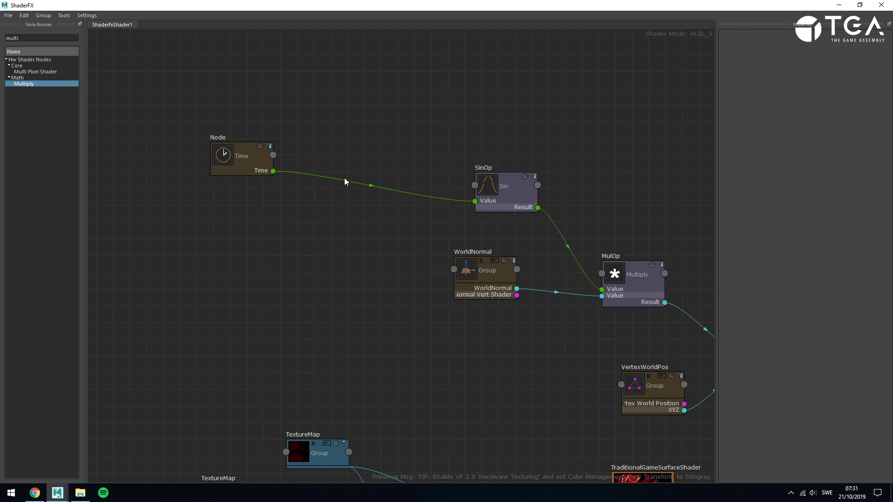
pyautogui.moveTo(24, 85); pyautogui.dragTo(365, 123)
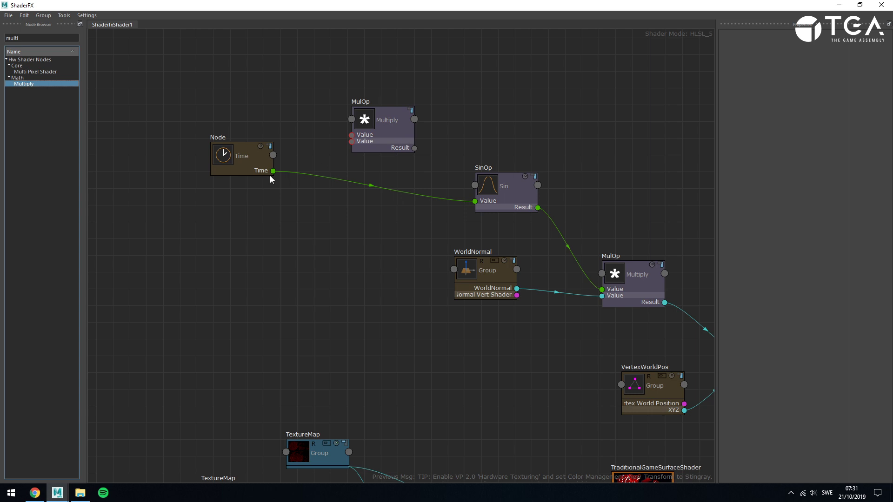
pyautogui.moveTo(273, 171); pyautogui.dragTo(380, 184)
# Find the Float node in the node browser and place one directly below the Time node
pyautogui.moveTo(23, 38); pyautogui.dragTo(1, 35)
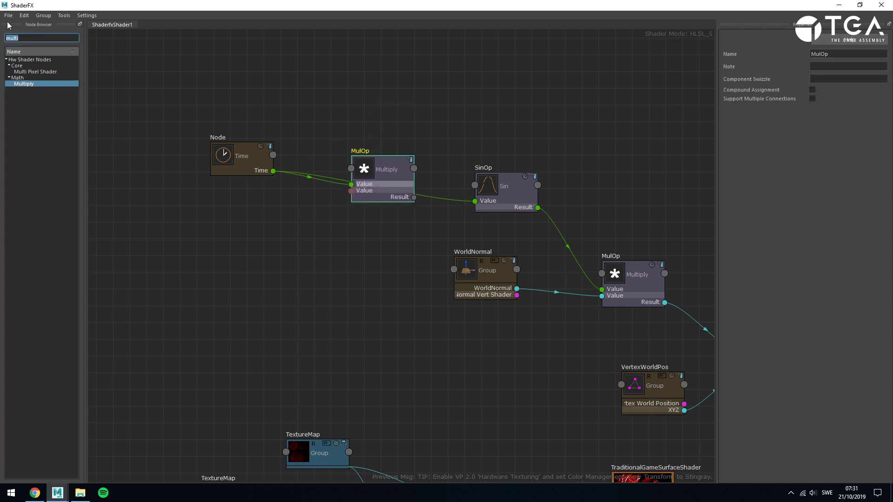
pyautogui.write('float')
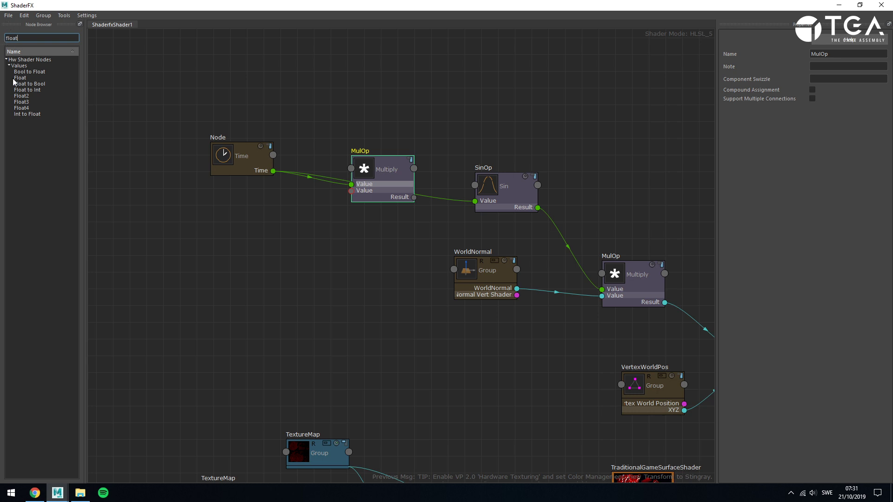
pyautogui.moveTo(15, 79); pyautogui.dragTo(182, 214)
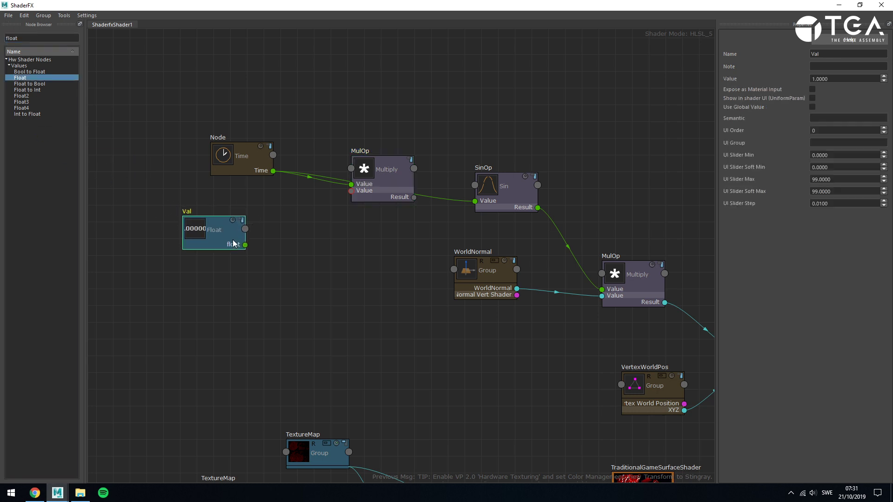
pyautogui.moveTo(234, 242); pyautogui.dragTo(261, 243)
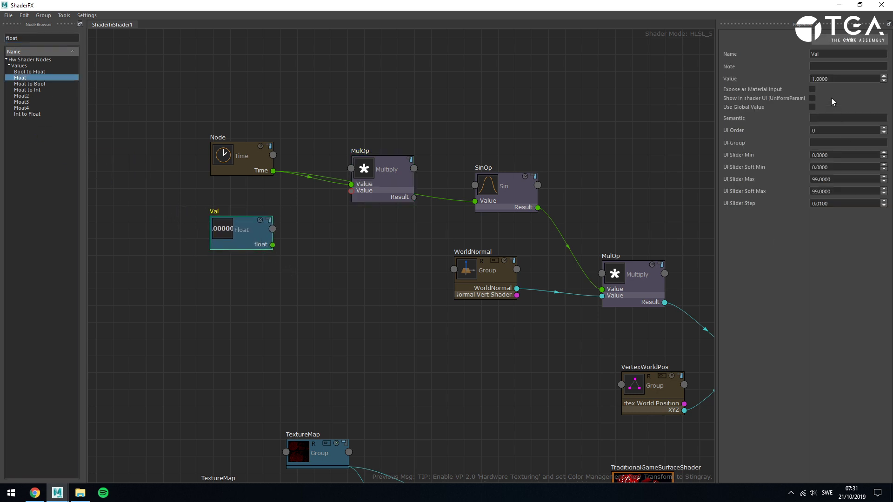
# Expose the Float node as a material input named Speed and connect it to the new Multiply node's second Value
pyautogui.click(811, 88)
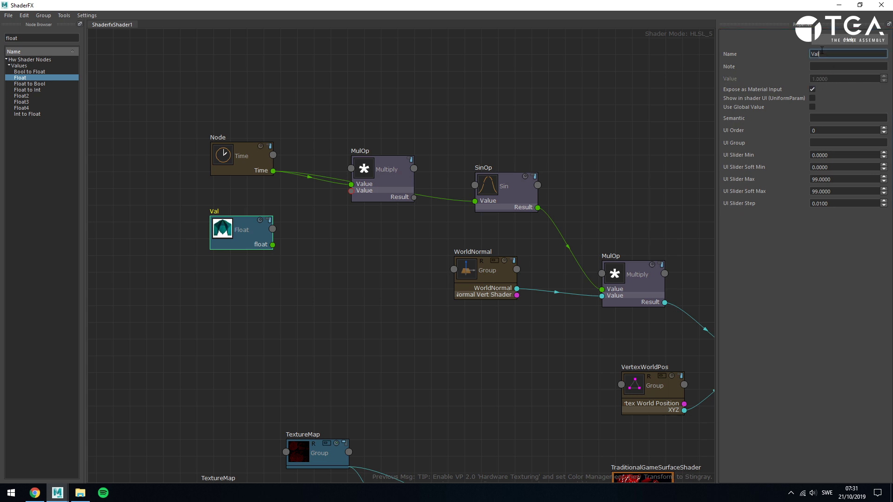
pyautogui.write('Speed')
pyautogui.moveTo(273, 245); pyautogui.dragTo(351, 191)
pyautogui.click(442, 88)
# Move the ShaderFX window out of the way, set the shader's Speed to 5 and play the timeline briefly to preview the faster pulse
pyautogui.moveTo(475, 4); pyautogui.dragTo(321, 395)
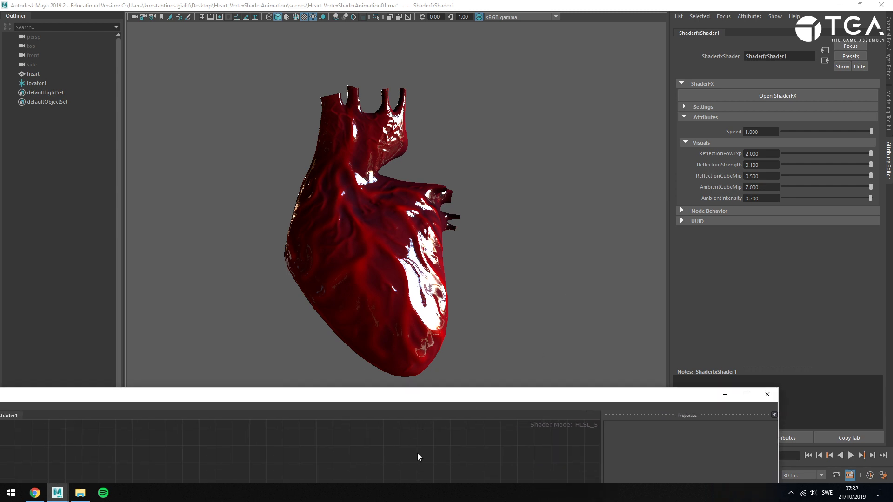
pyautogui.click(759, 132)
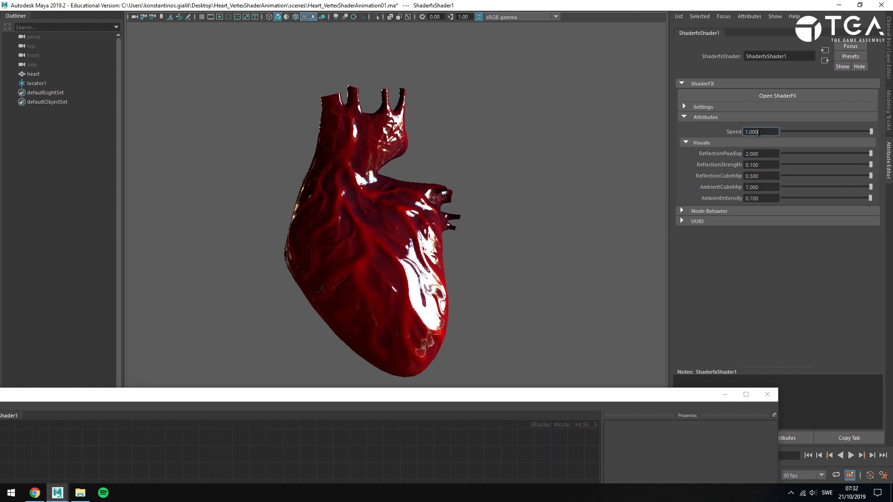
pyautogui.write('5')
pyautogui.press('Return')
pyautogui.click(851, 456)
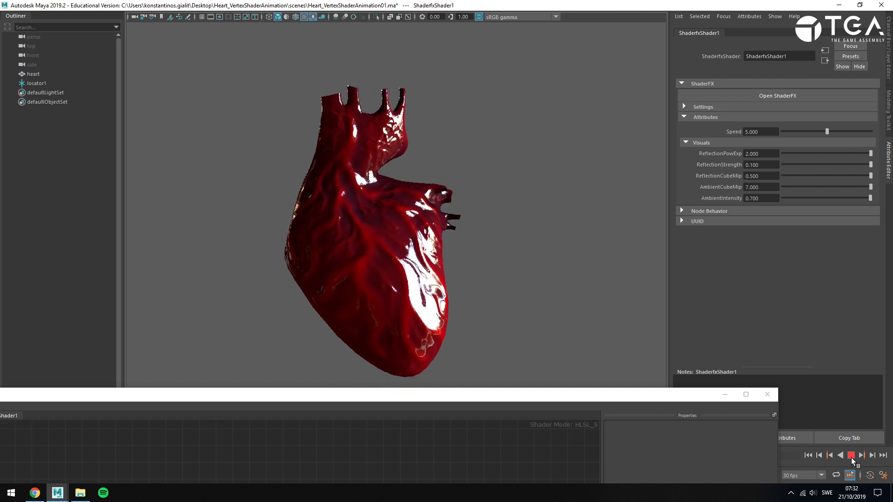
pyautogui.click(851, 456)
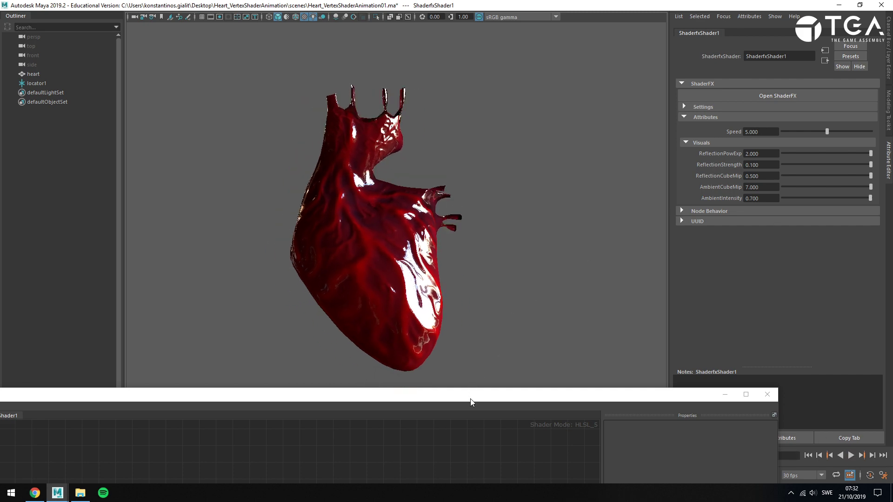
# Maximize ShaderFX and move the Time, Speed and Multiply nodes closer to the Sin node
pyautogui.moveTo(470, 396); pyautogui.dragTo(580, 4)
pyautogui.moveTo(606, 294); pyautogui.dragTo(517, 211, button='middle')
pyautogui.scroll(-1, 327, 188)
pyautogui.moveTo(181, 126); pyautogui.dragTo(226, 115)
pyautogui.moveTo(181, 188); pyautogui.dragTo(244, 163)
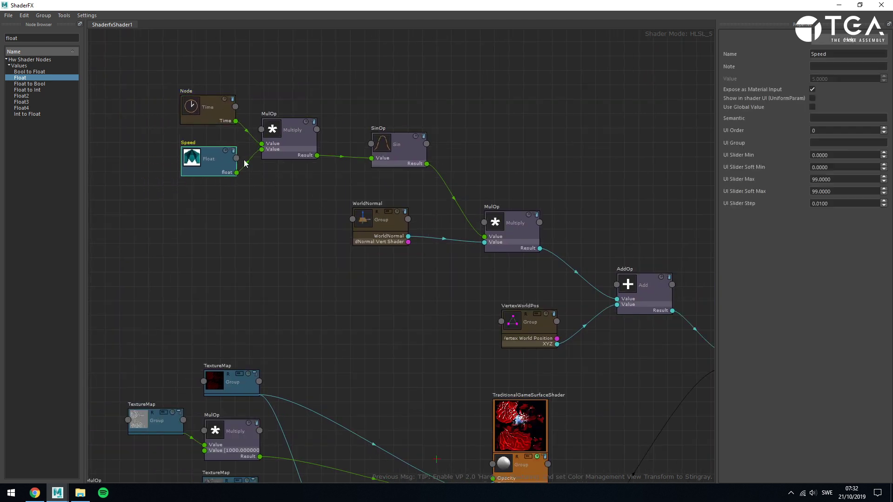
pyautogui.moveTo(197, 80); pyautogui.dragTo(279, 172)
pyautogui.moveTo(287, 156); pyautogui.dragTo(311, 160)
pyautogui.scroll(2, 352, 253)
pyautogui.scroll(1, 352, 254)
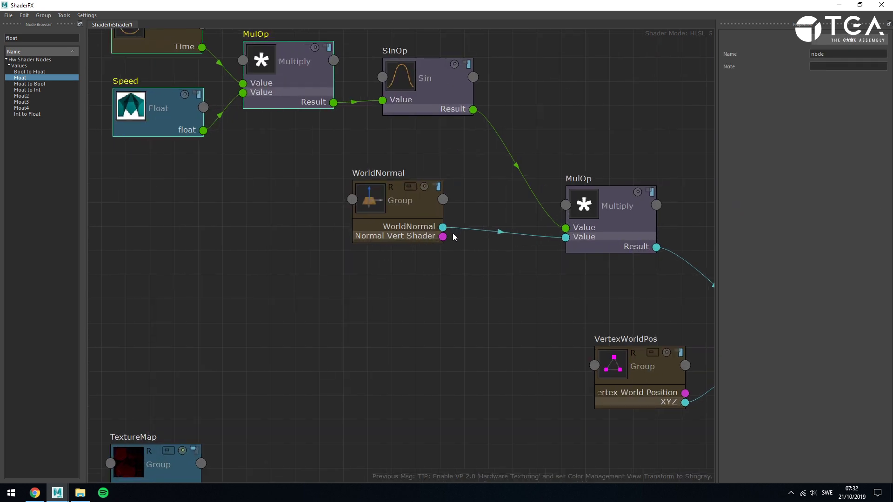
pyautogui.click(455, 237)
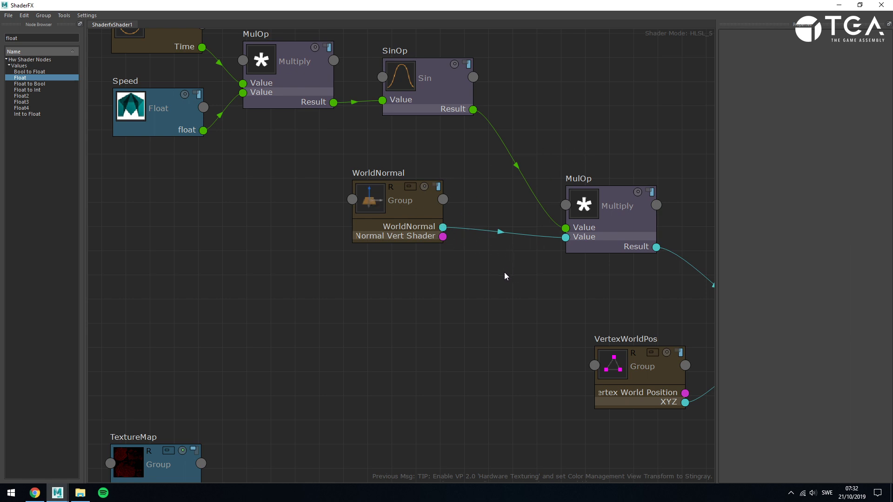
# Move the WorldNormal node away from its Multiply node, duplicate the Speed and speed Multiply nodes and place the copies below WorldNormal
pyautogui.moveTo(406, 213); pyautogui.dragTo(222, 221)
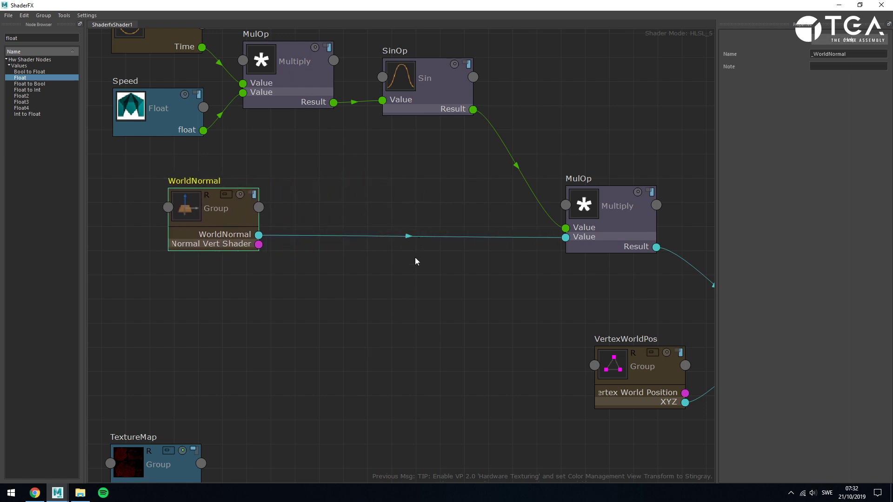
pyautogui.click(286, 86)
pyautogui.keyDown('ctrl'); pyautogui.click(193, 117); pyautogui.keyUp('ctrl')
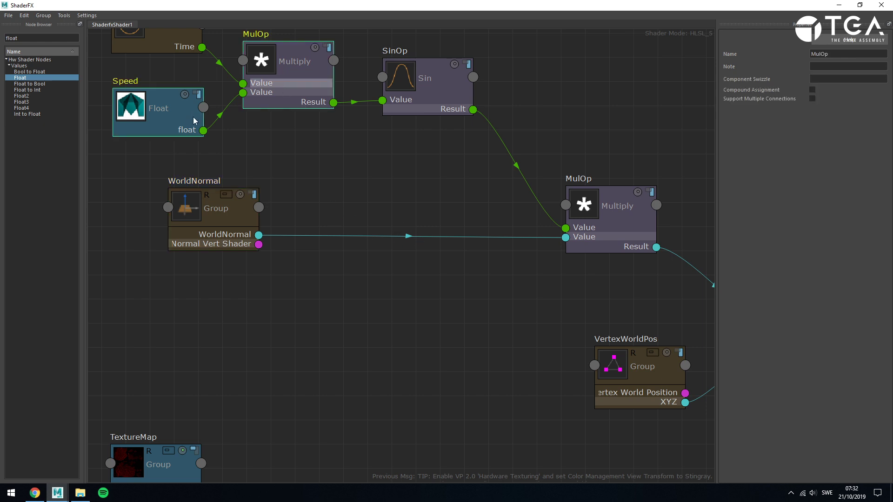
pyautogui.click(295, 84)
pyautogui.keyDown('ctrl'); pyautogui.click(189, 120); pyautogui.keyUp('ctrl')
pyautogui.hotkey('ctrl', 'd')
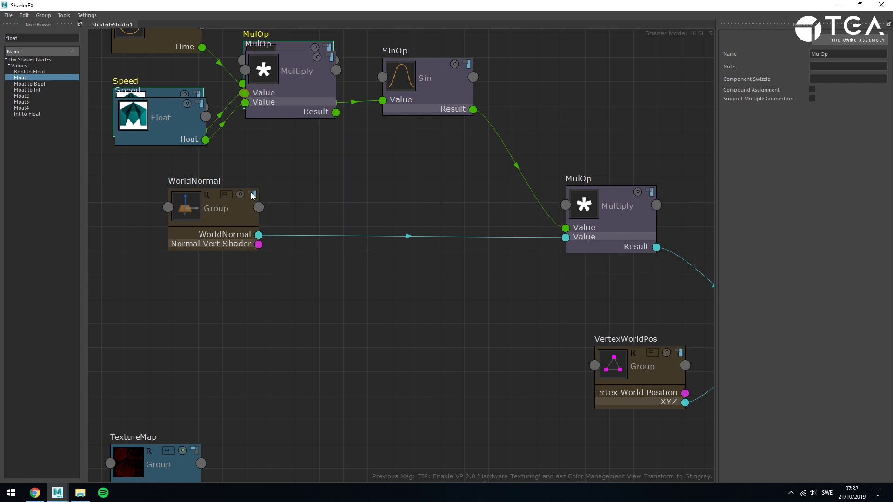
pyautogui.click(179, 117)
pyautogui.keyDown('ctrl'); pyautogui.click(277, 75); pyautogui.keyUp('ctrl')
pyautogui.moveTo(279, 77); pyautogui.dragTo(453, 334)
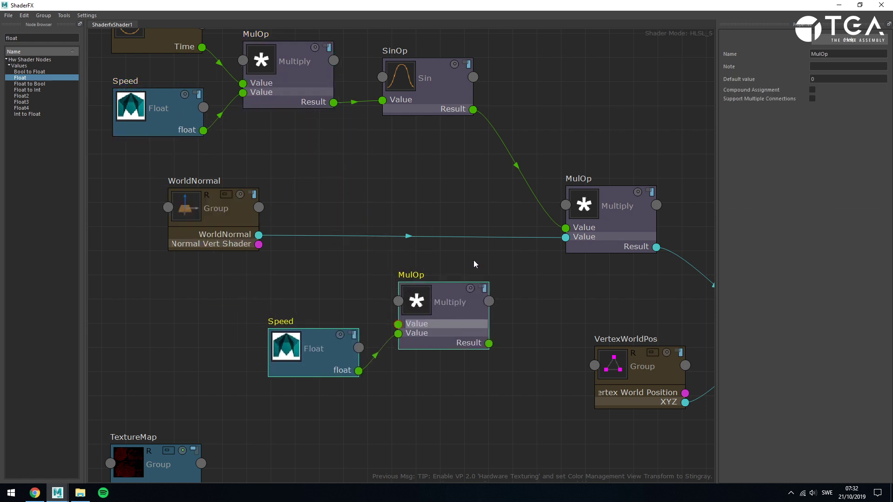
# Try connecting WorldNormal to the duplicated Multiply node and set that node's default value to 0.0 0.0 0.0
pyautogui.click(465, 260)
pyautogui.moveTo(259, 238); pyautogui.dragTo(398, 324)
pyautogui.click(409, 327)
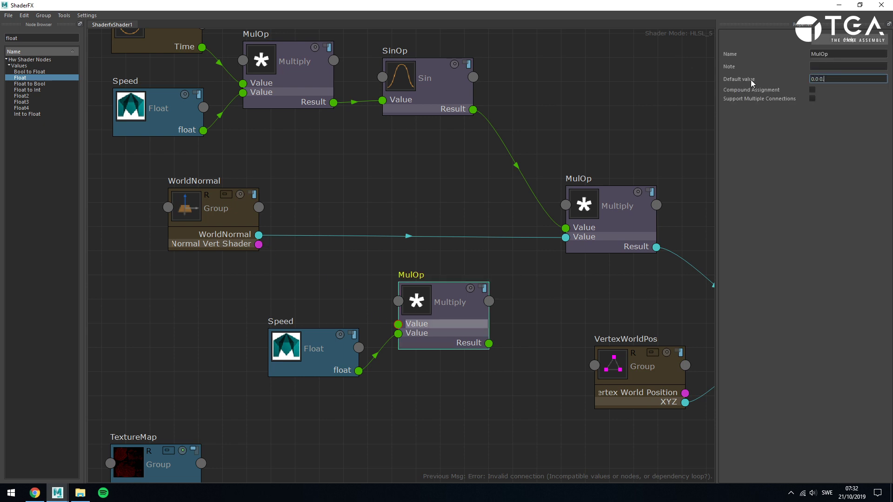
pyautogui.write('0.0 0.0 0.0')
pyautogui.press('Return')
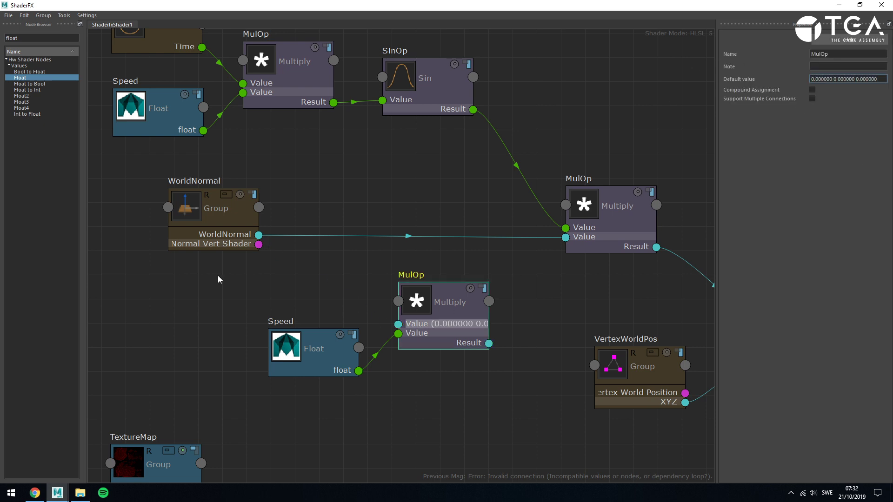
# Connect WorldNormal to the duplicated Multiply's first Value and its Result to the second Value of the Multiply fed by Sin
pyautogui.moveTo(259, 235); pyautogui.dragTo(460, 255)
pyautogui.moveTo(259, 238); pyautogui.dragTo(398, 324)
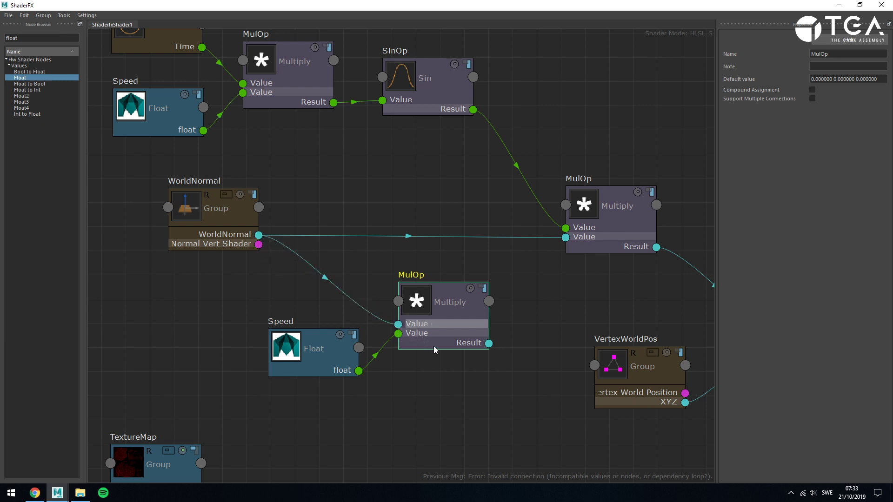
pyautogui.moveTo(488, 343); pyautogui.dragTo(560, 243)
# Rename the duplicated Speed node as MovementOffset and move it farther from its Multiply node
pyautogui.click(331, 361)
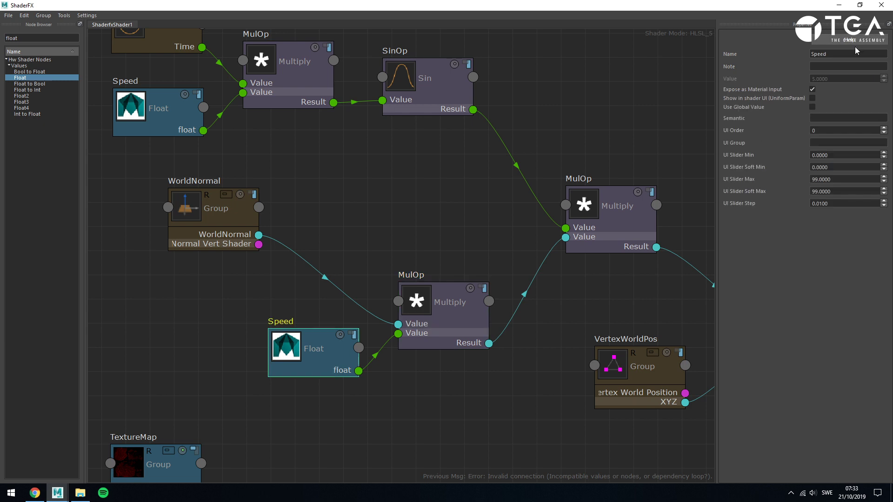
pyautogui.moveTo(854, 53); pyautogui.dragTo(758, 57)
pyautogui.write('MOve')
pyautogui.press('BackSpace')
pyautogui.press('BackSpace')
pyautogui.press('BackSpace')
pyautogui.write('ovementOffset')
pyautogui.press('Return')
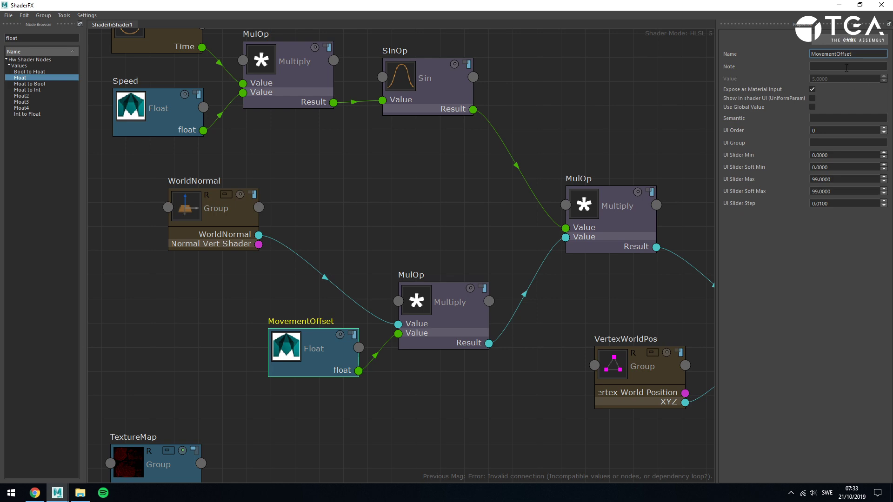
pyautogui.moveTo(305, 358); pyautogui.dragTo(214, 363)
pyautogui.click(329, 415)
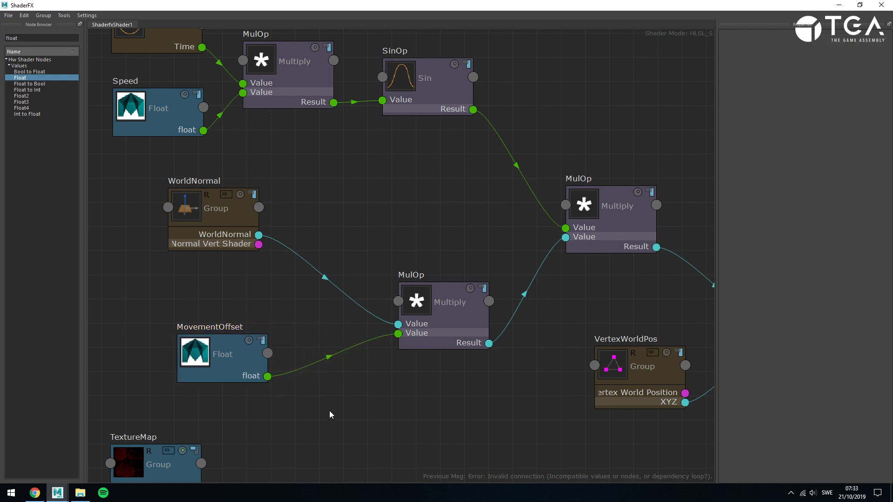
# Minimize ShaderFX and play the timeline briefly to preview the heart with MovementOffset at 5
pyautogui.click(839, 5)
pyautogui.moveTo(766, 144); pyautogui.dragTo(744, 151)
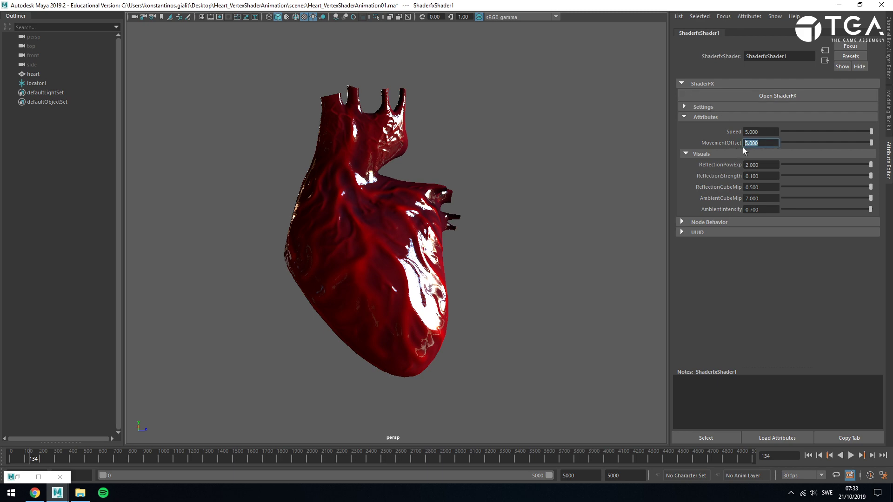
pyautogui.click(851, 456)
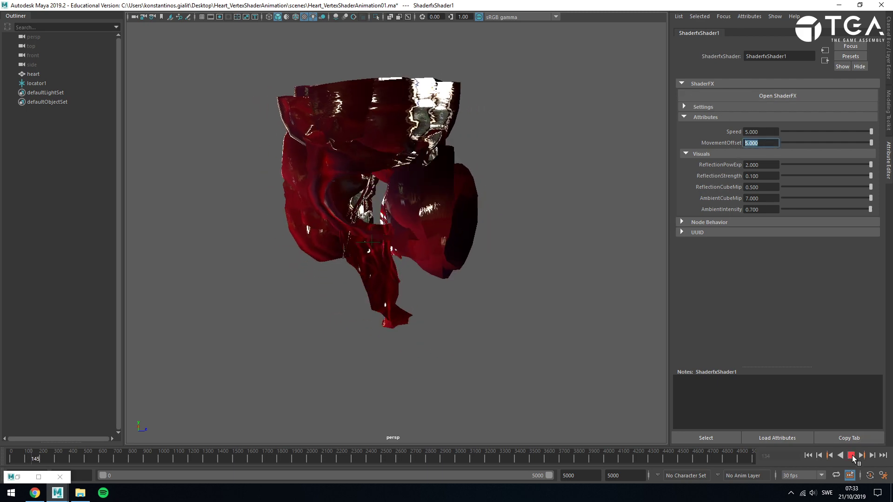
pyautogui.click(851, 456)
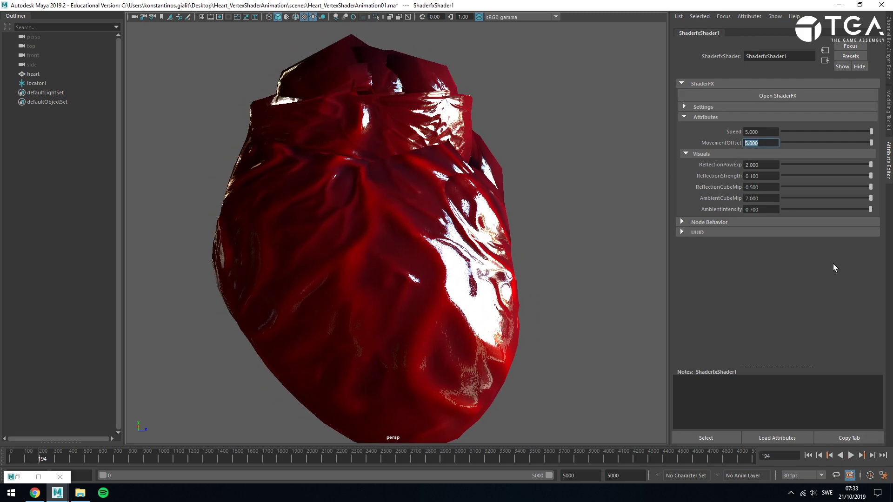
# Set MovementOffset to 0.5 and play the animation from the start of the timeline
pyautogui.write('0.5')
pyautogui.press('Return')
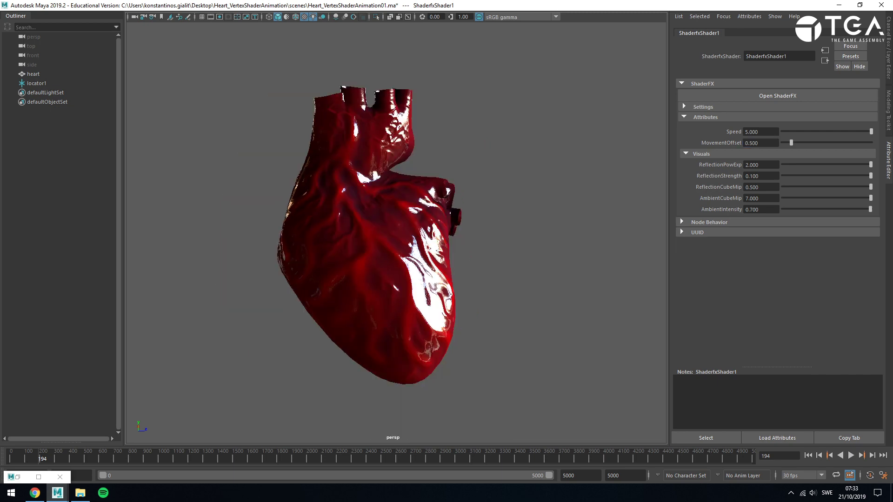
pyautogui.click(809, 456)
pyautogui.click(851, 456)
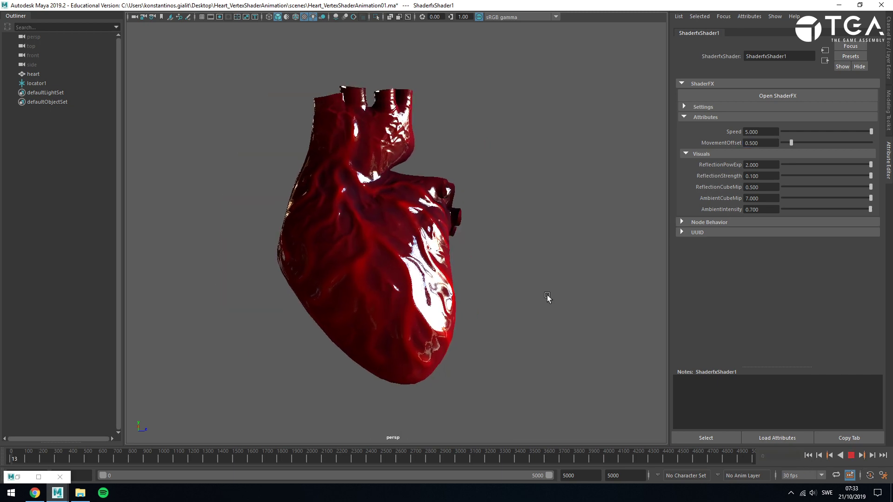
# Set Speed to 8, view the beating heart from farther away, stop the playback and return the timeline to frame 0
pyautogui.doubleClick(767, 132)
pyautogui.write('8')
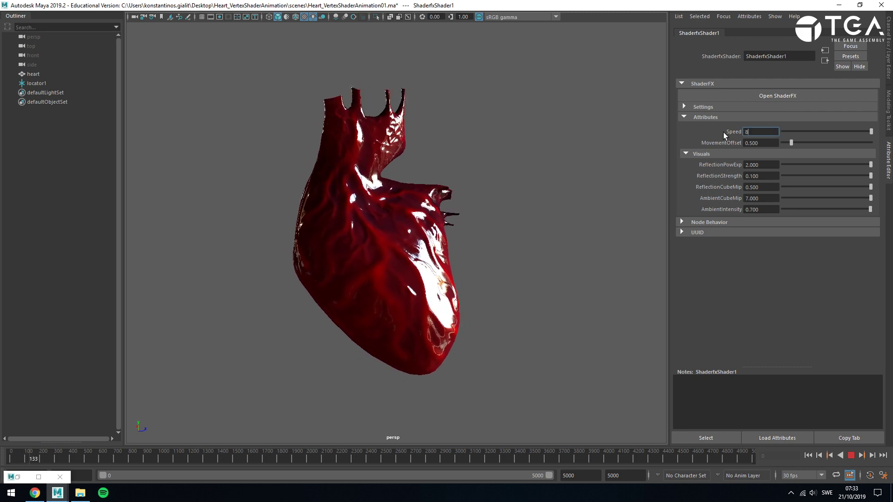
pyautogui.press('Return')
pyautogui.keyDown('alt'); pyautogui.moveTo(215, 231); pyautogui.dragTo(119, 210, button='right'); pyautogui.keyUp('alt')
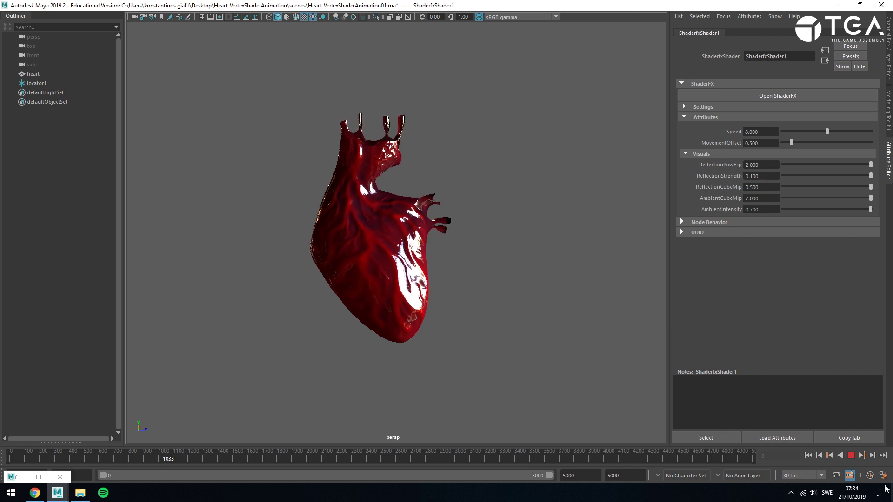
pyautogui.click(851, 455)
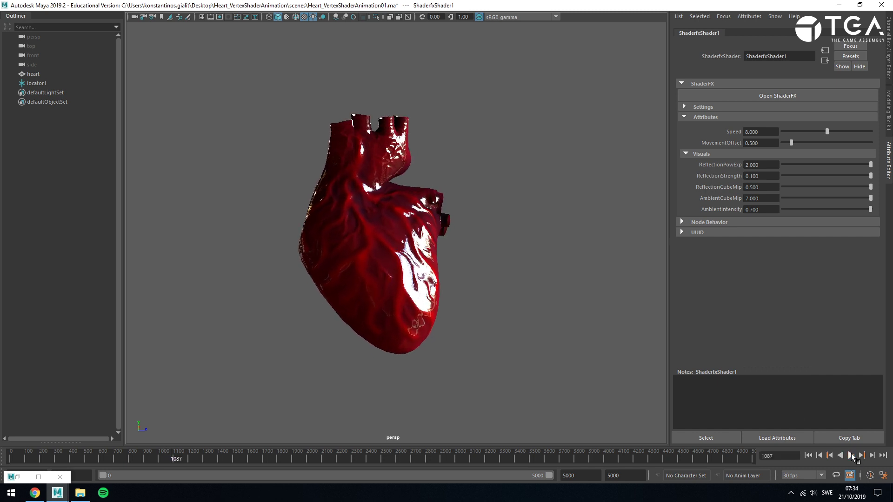
pyautogui.moveTo(20, 458)
pyautogui.mouseDown()
pyautogui.moveTo(116, 460)
pyautogui.moveTo(5, 461)
pyautogui.mouseUp()
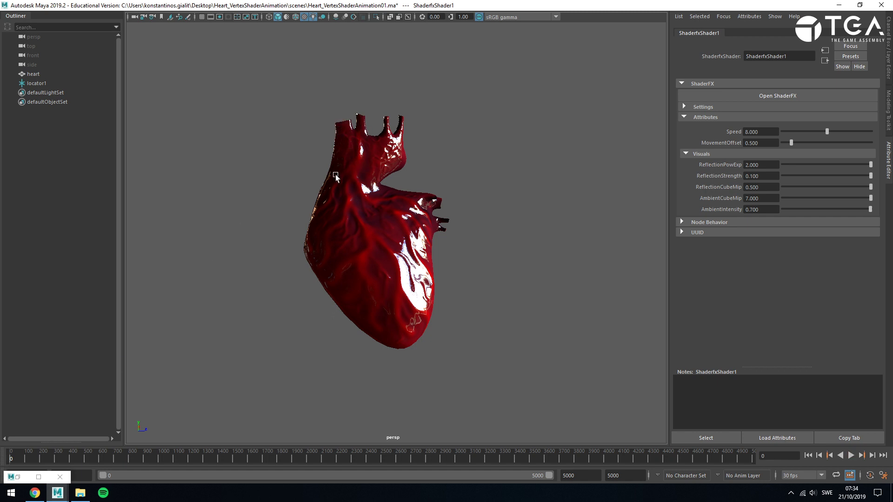
# Assign the existing lambert1 material to the heart and deselect it to view the mesh's vertex colors
pyautogui.click(356, 223)
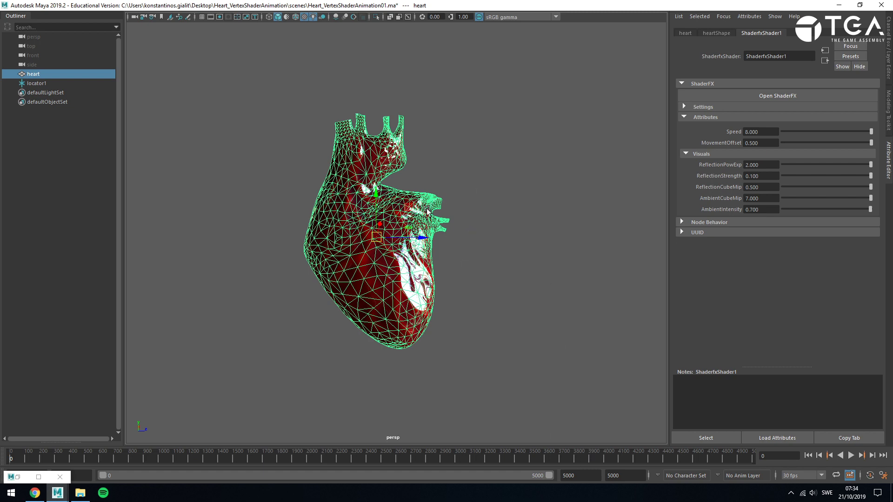
pyautogui.scroll(5, 400, 216)
pyautogui.scroll(-3, 375, 218)
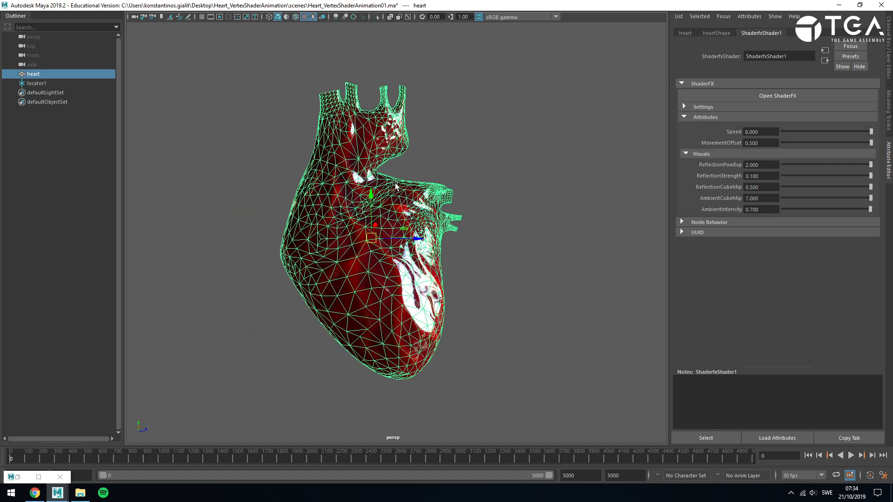
pyautogui.rightClick(351, 166)
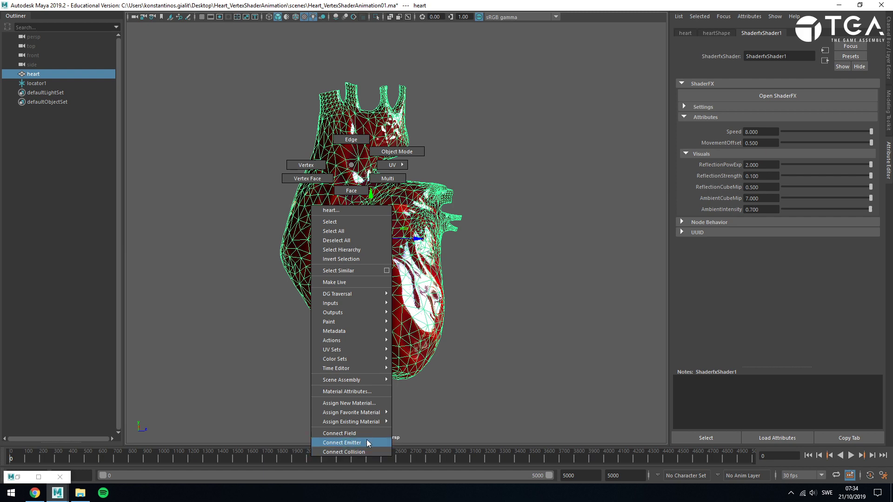
pyautogui.moveTo(377, 423)
pyautogui.click(414, 431)
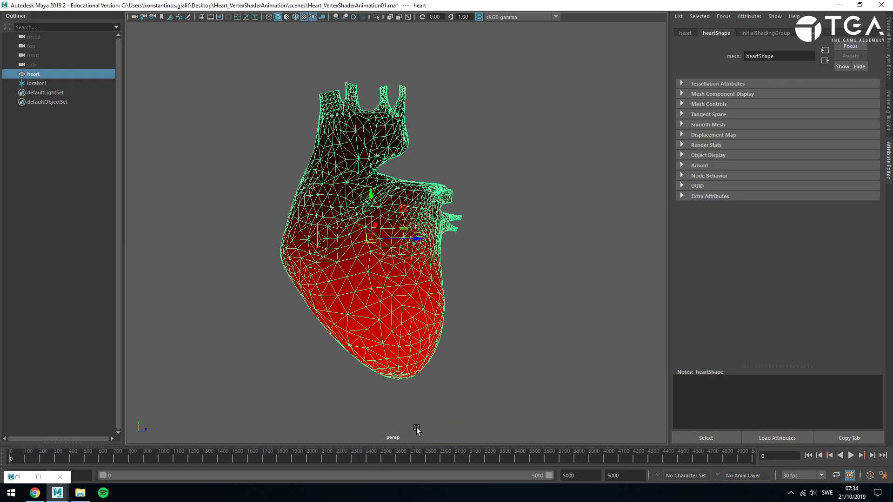
pyautogui.click(551, 378)
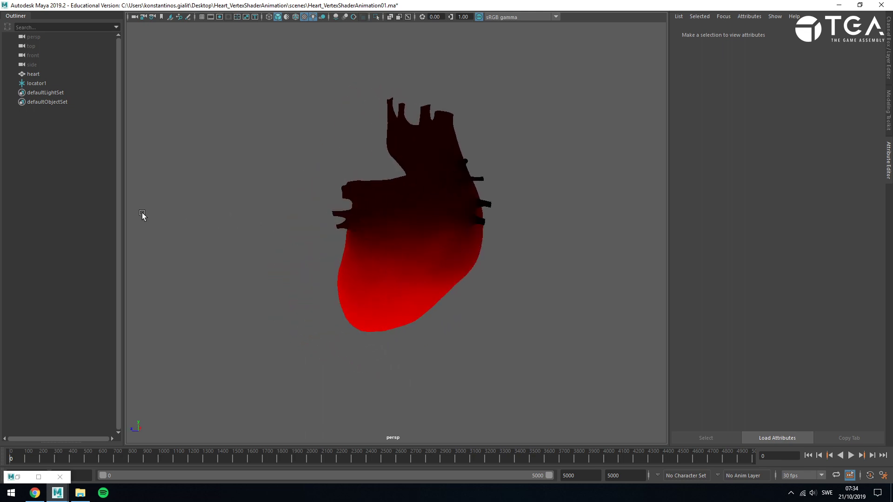
# Inspect the heart's vertex color set colorSet1 in the Color Set Editor, examine the painted gradient on the mesh, and close the editor
pyautogui.click(345, 222)
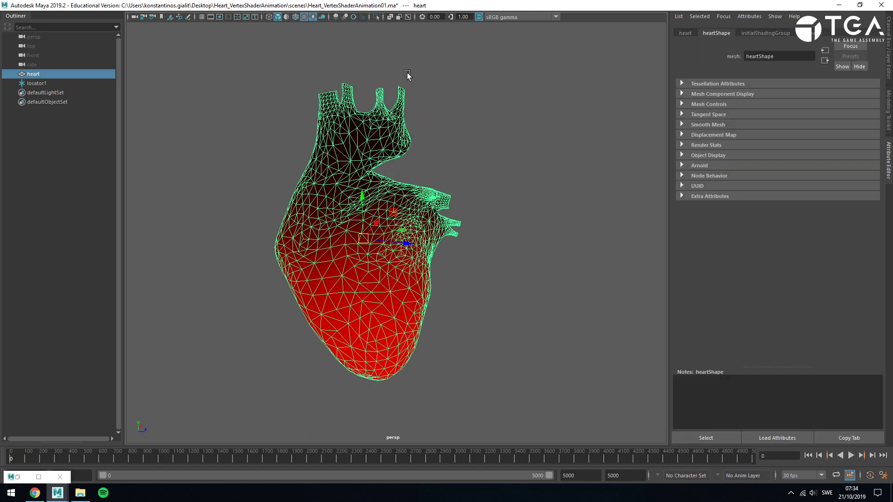
pyautogui.press('space')
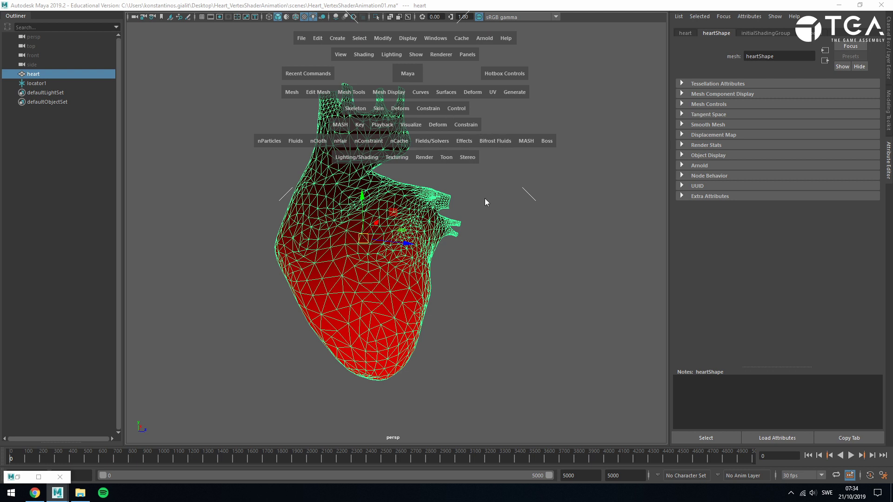
pyautogui.click(398, 96)
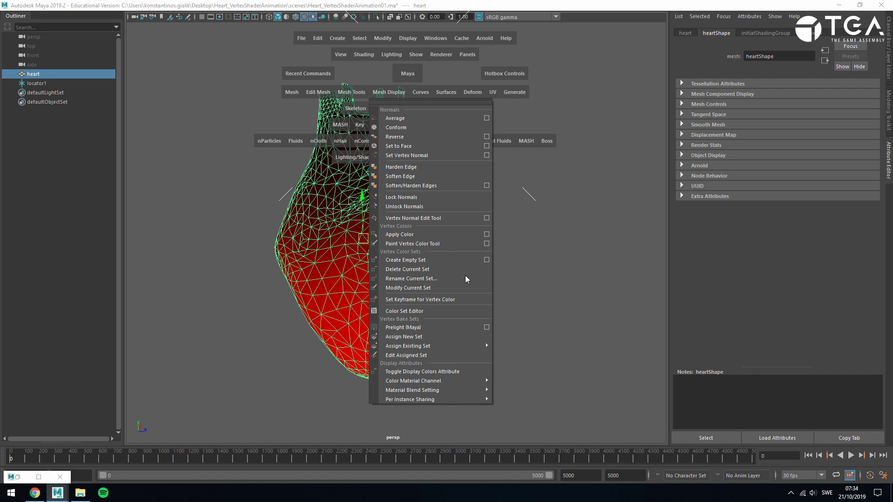
pyautogui.click(489, 310)
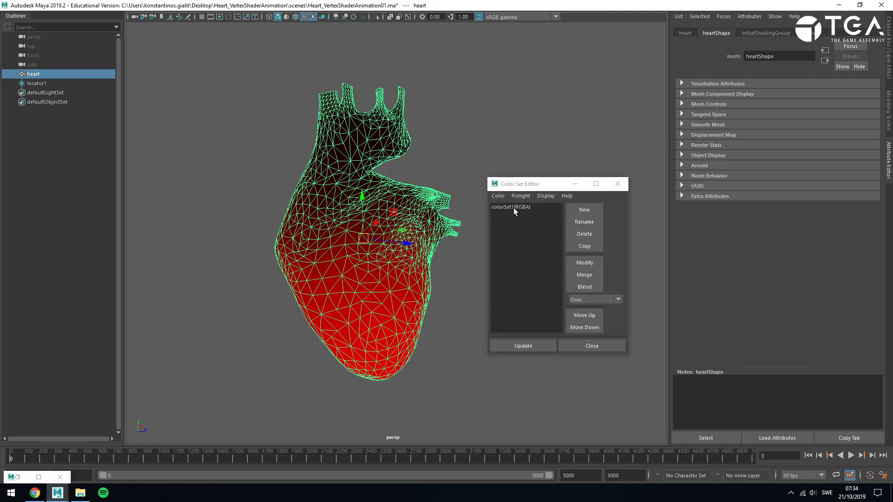
pyautogui.click(508, 207)
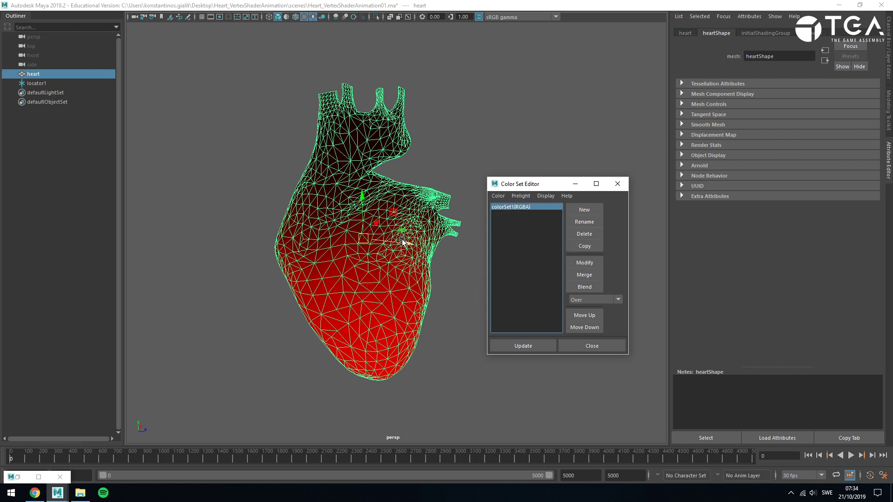
pyautogui.click(452, 322)
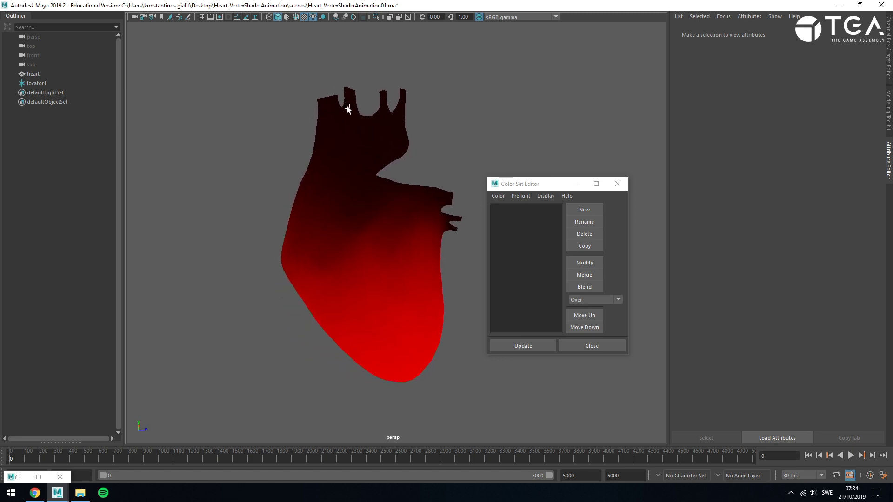
pyautogui.moveTo(401, 233)
pyautogui.keyDown('alt'); pyautogui.mouseDown()
pyautogui.moveTo(338, 199)
pyautogui.moveTo(286, 186)
pyautogui.moveTo(228, 247)
pyautogui.moveTo(335, 251)
pyautogui.moveTo(412, 231)
pyautogui.mouseUp(); pyautogui.keyUp('alt')
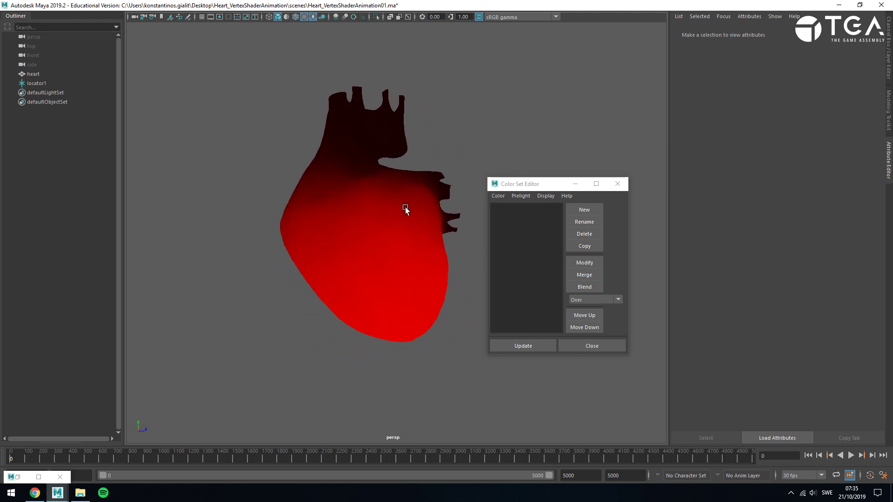
pyautogui.click(577, 343)
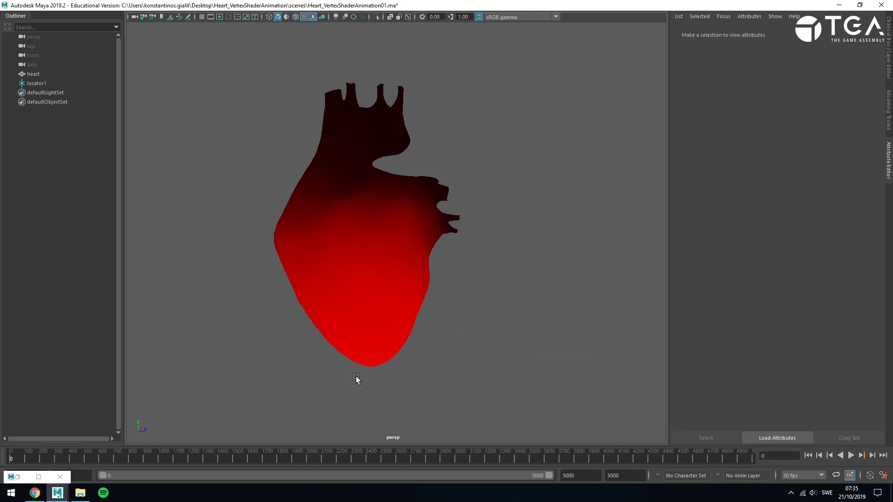
# Assign the existing ShaderfxShader1 material to the heart again and deselect the mesh
pyautogui.click(423, 244)
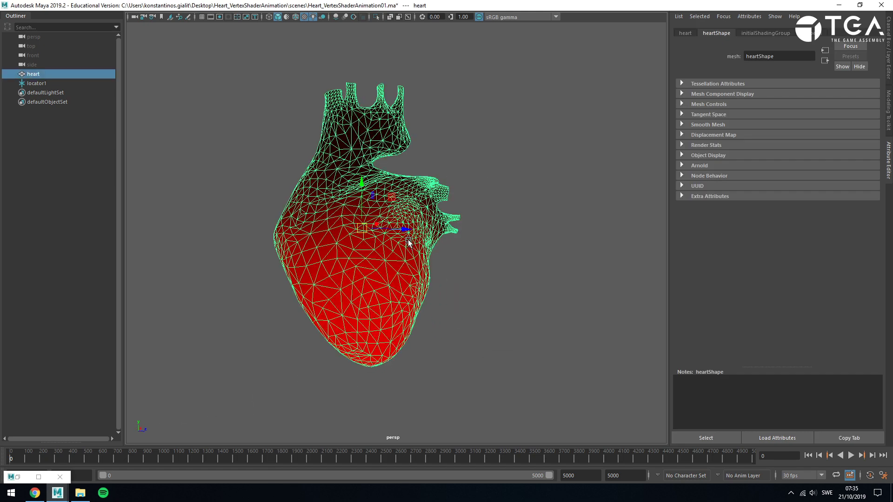
pyautogui.rightClick(391, 207)
pyautogui.moveTo(416, 463)
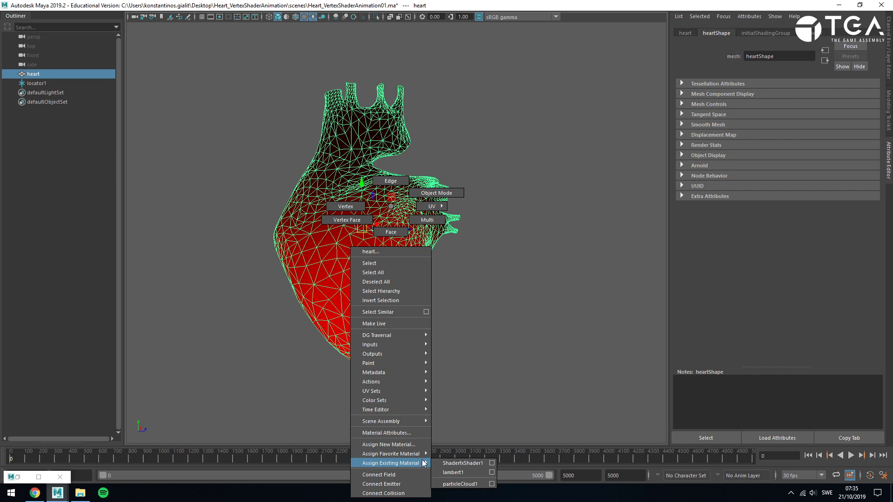
pyautogui.click(456, 463)
pyautogui.click(515, 321)
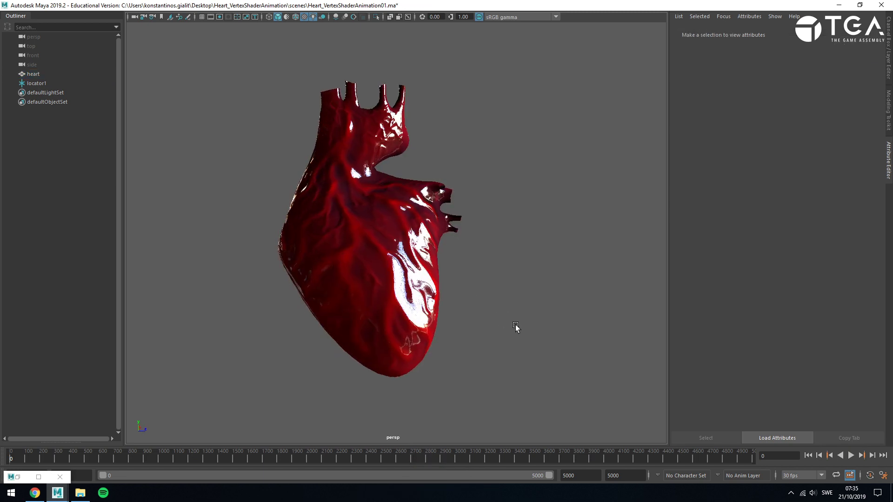
# Restore the ShaderFX window and move the vertex animation nodes as a group away from the Material and texture nodes
pyautogui.click(39, 477)
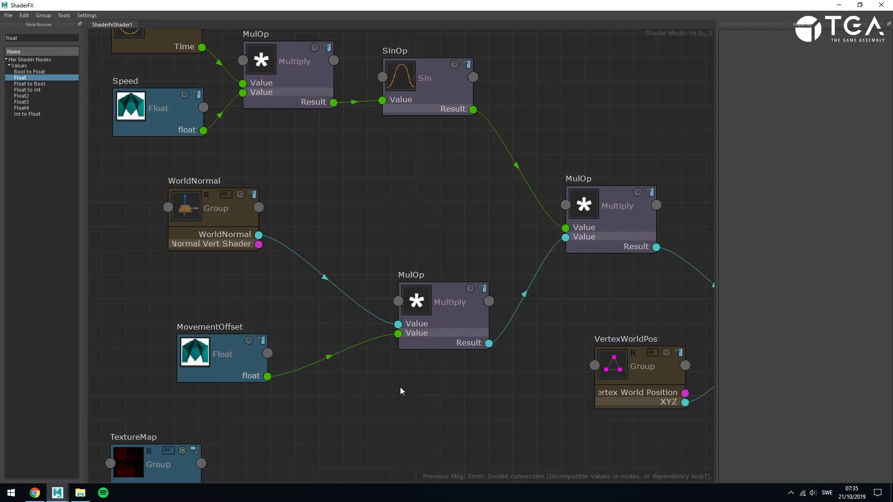
pyautogui.scroll(-6, 215, 204)
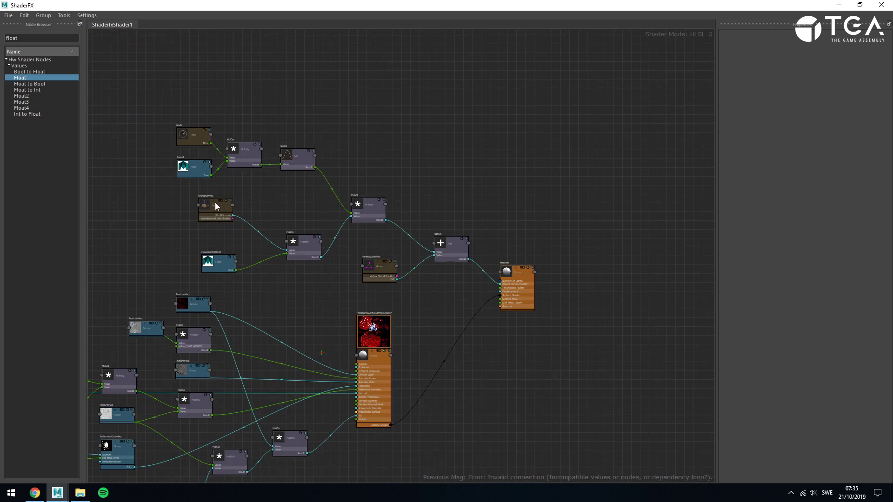
pyautogui.moveTo(172, 121); pyautogui.dragTo(312, 112)
pyautogui.click(394, 116)
pyautogui.moveTo(394, 116); pyautogui.dragTo(522, 193, button='middle')
# Find the Vertex Color node under Inputs Common and add it to the graph below the MovementOffset nodes
pyautogui.click(42, 38)
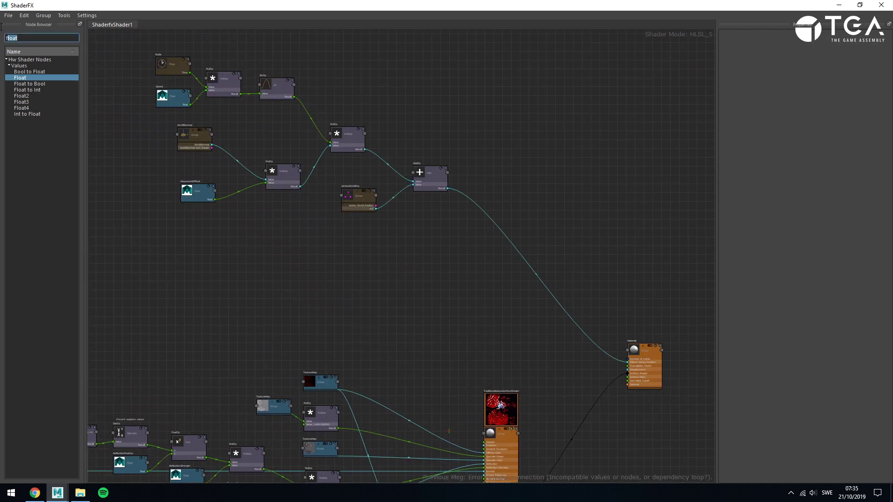
pyautogui.write('vertex')
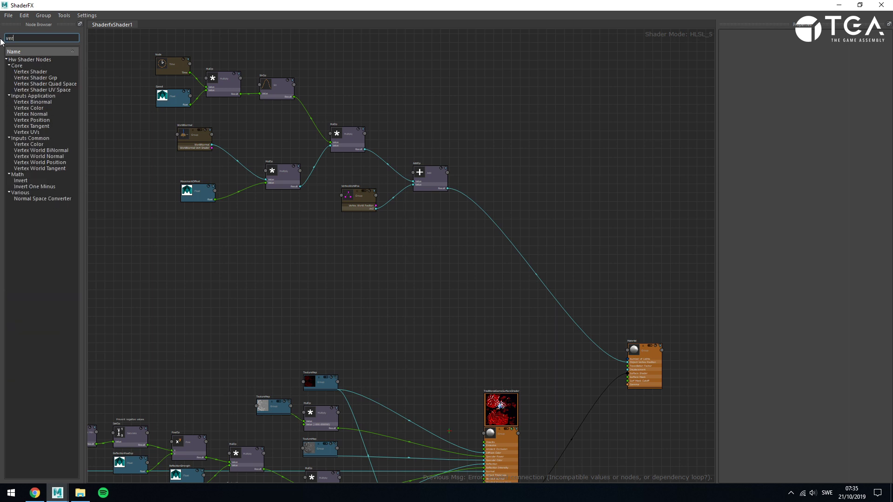
pyautogui.click(29, 144)
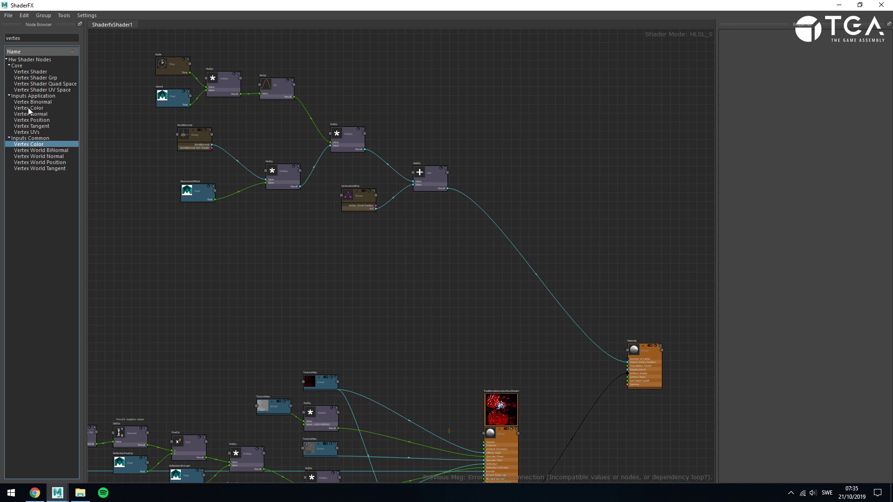
pyautogui.moveTo(29, 144); pyautogui.dragTo(246, 267)
pyautogui.scroll(4, 205, 262)
pyautogui.scroll(2, 276, 292)
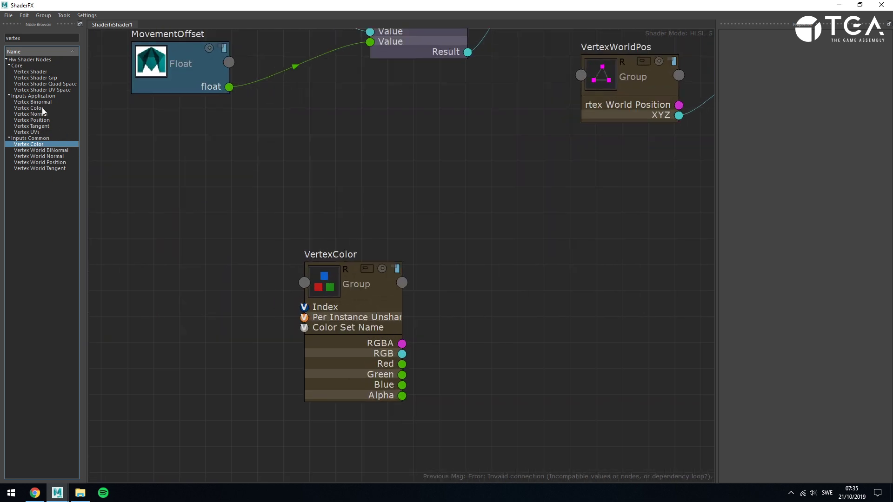
# Look inside the VertexColor group, exit it, and move the node up closer to the MovementOffset nodes
pyautogui.click(365, 270)
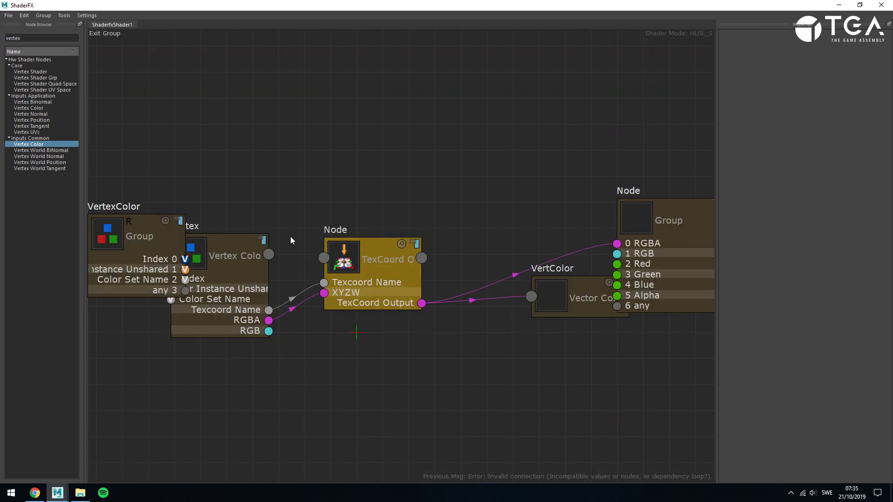
pyautogui.click(107, 36)
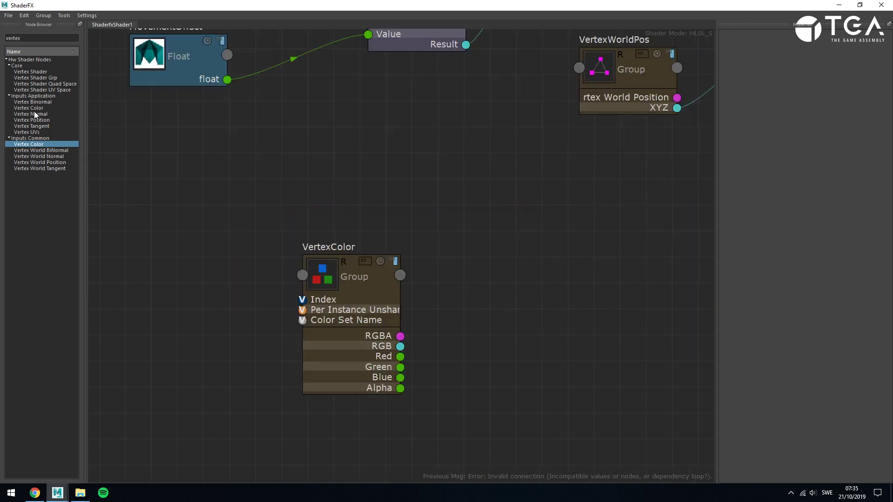
pyautogui.moveTo(389, 335); pyautogui.dragTo(394, 251)
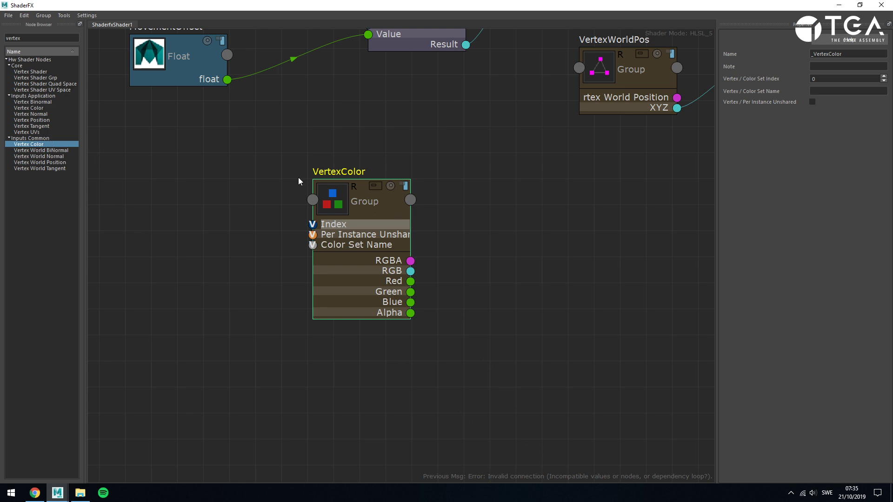
pyautogui.click(482, 352)
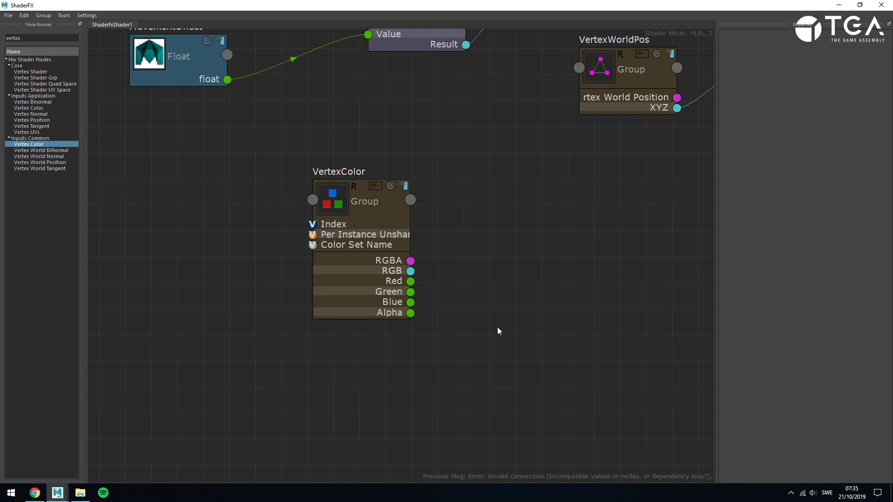
pyautogui.scroll(3, 498, 330)
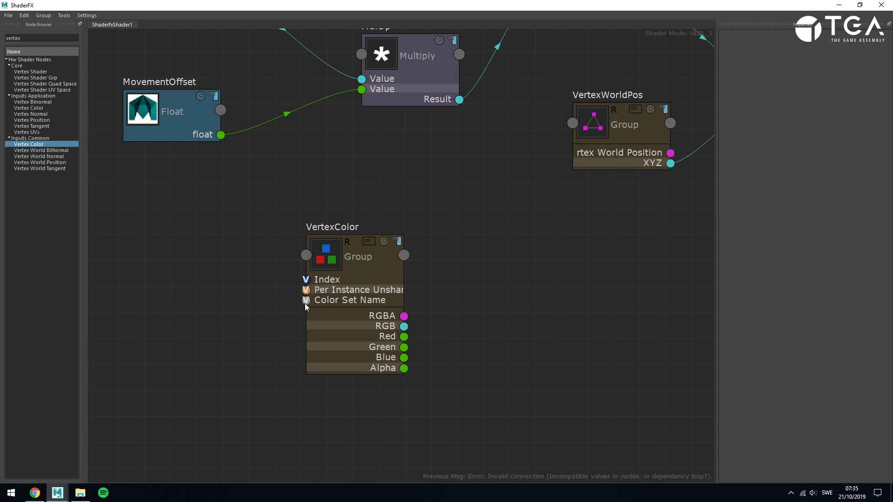
# Add a String Value node beside VertexColor, connect its string output to Color Set Name, and align it with that input
pyautogui.doubleClick(13, 38)
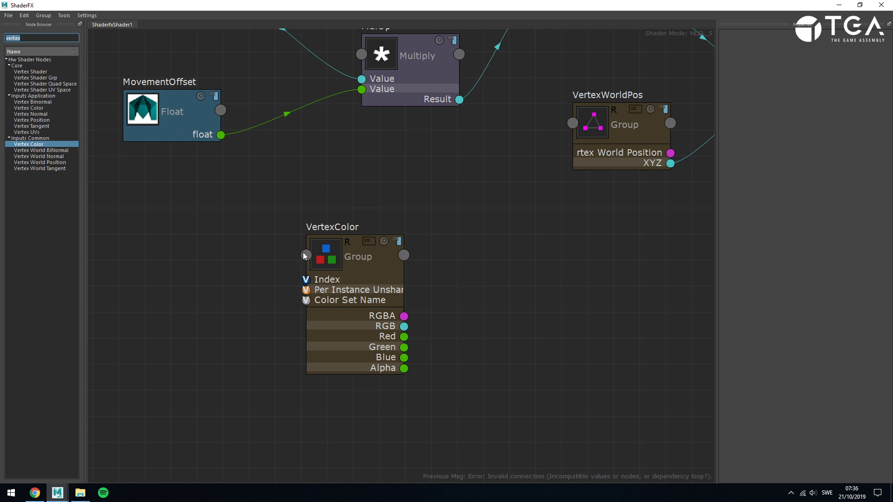
pyautogui.moveTo(305, 300); pyautogui.dragTo(283, 303)
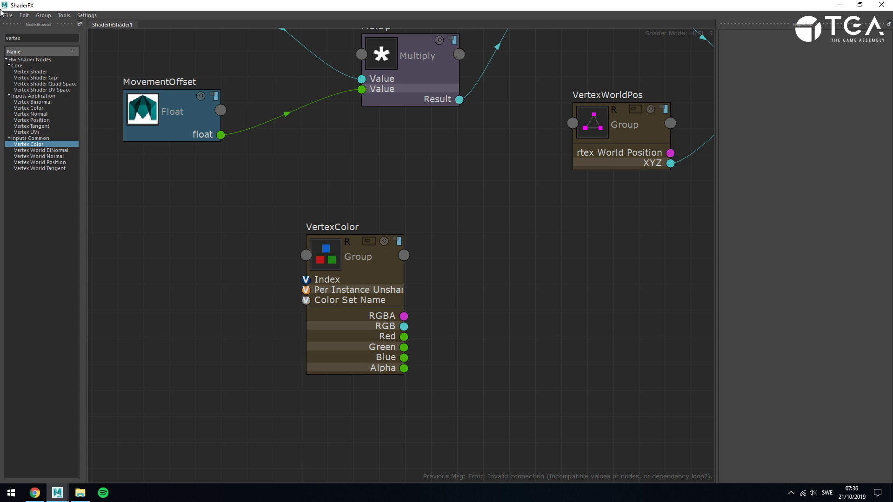
pyautogui.doubleClick(21, 37)
pyautogui.write('string')
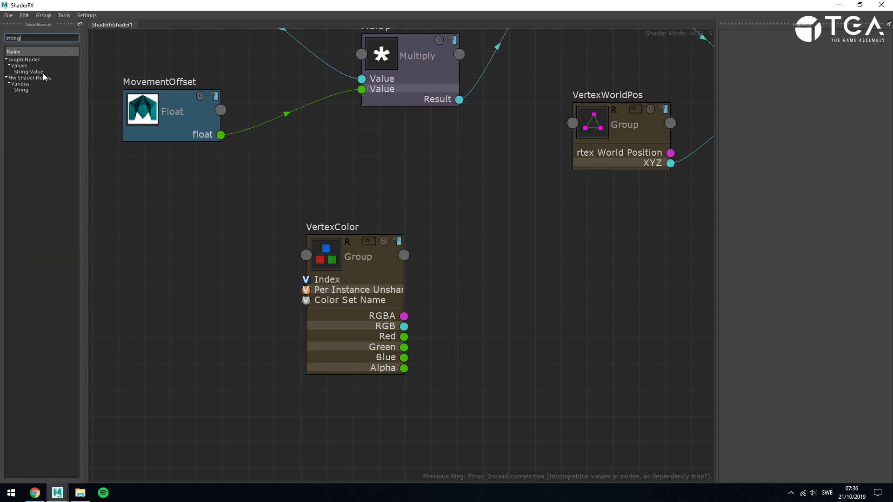
pyautogui.click(42, 72)
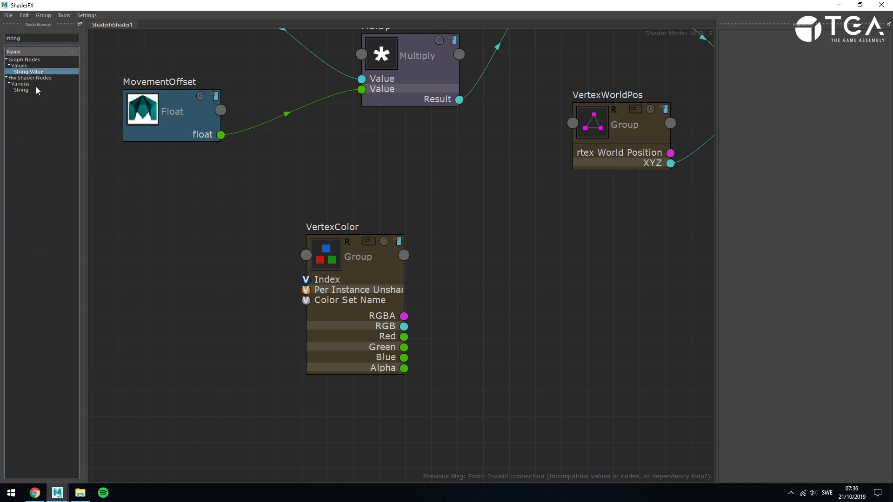
pyautogui.moveTo(39, 75); pyautogui.dragTo(205, 326)
pyautogui.moveTo(255, 314); pyautogui.dragTo(306, 301)
pyautogui.moveTo(220, 295); pyautogui.dragTo(221, 281)
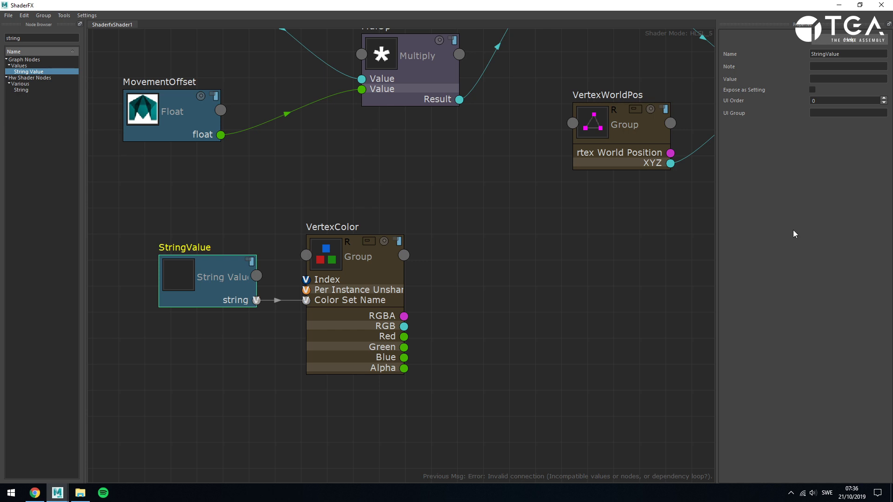
# Set the StringValue node's value to colorSet1 and deselect the node
pyautogui.click(825, 80)
pyautogui.write('colorSet1')
pyautogui.press('Return')
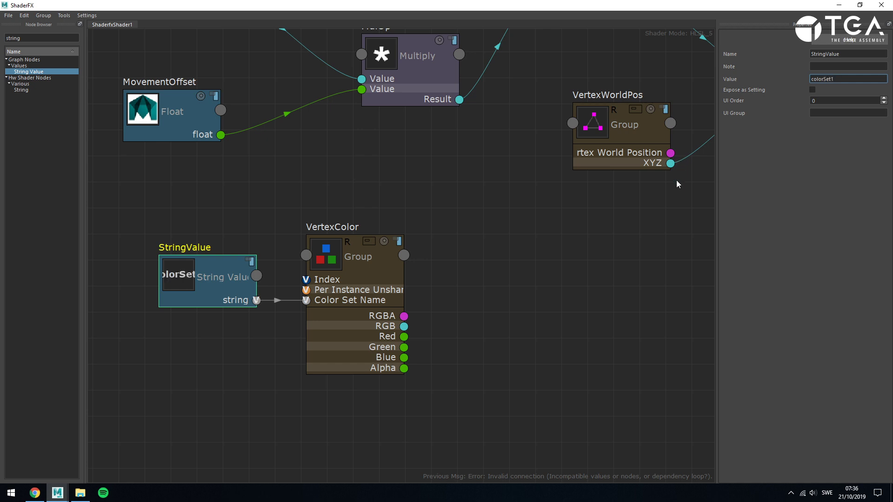
pyautogui.click(546, 280)
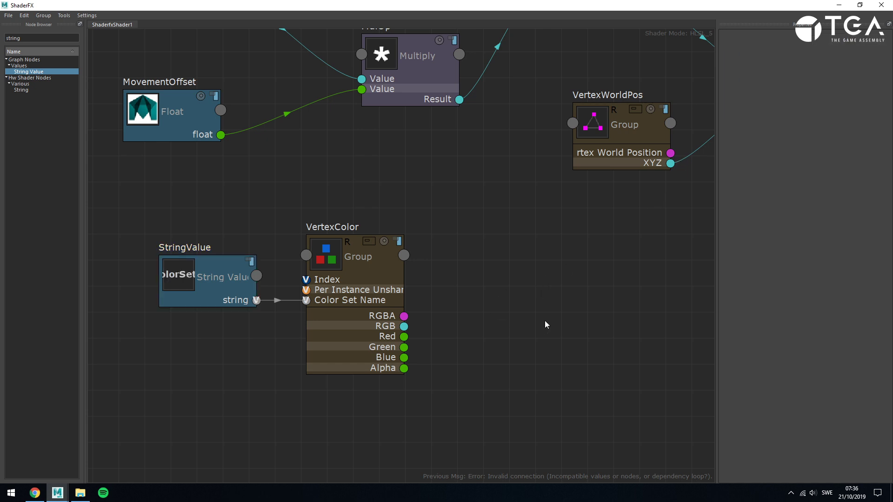
# Move the StringValue and VertexColor nodes together to just below the VertexWorldPos node
pyautogui.moveTo(409, 339); pyautogui.dragTo(452, 326)
pyautogui.moveTo(473, 334); pyautogui.dragTo(449, 344)
pyautogui.scroll(-2, 288, 250)
pyautogui.moveTo(233, 217); pyautogui.dragTo(360, 336)
pyautogui.moveTo(361, 335); pyautogui.dragTo(548, 328)
pyautogui.click(640, 325)
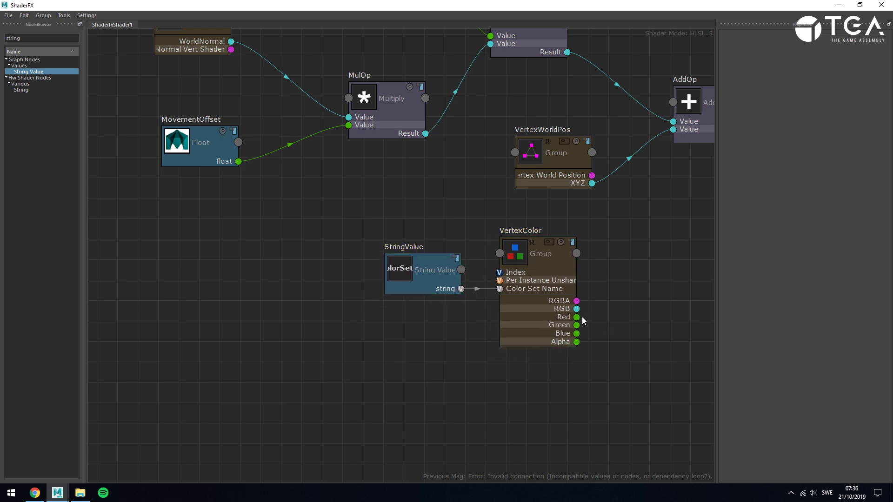
# Move the StringValue and VertexColor nodes together to below the MovementOffset node and deselect them
pyautogui.moveTo(669, 257); pyautogui.dragTo(464, 337, button='middle')
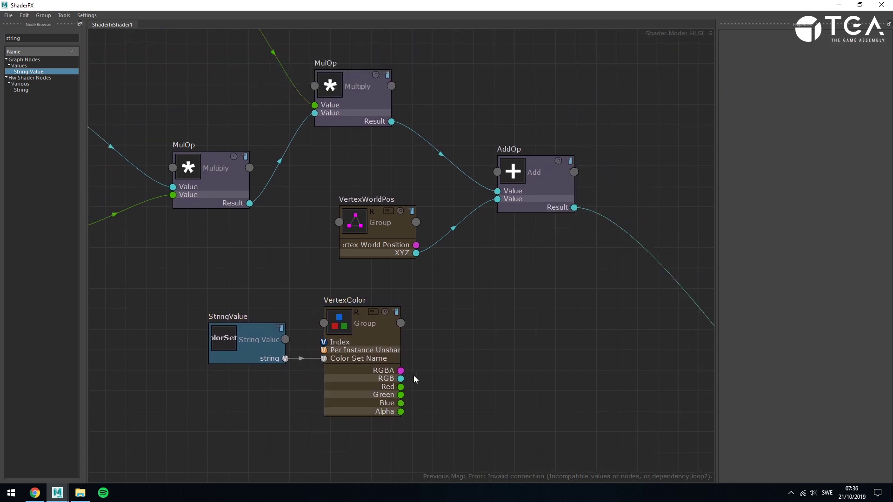
pyautogui.scroll(-3, 434, 370)
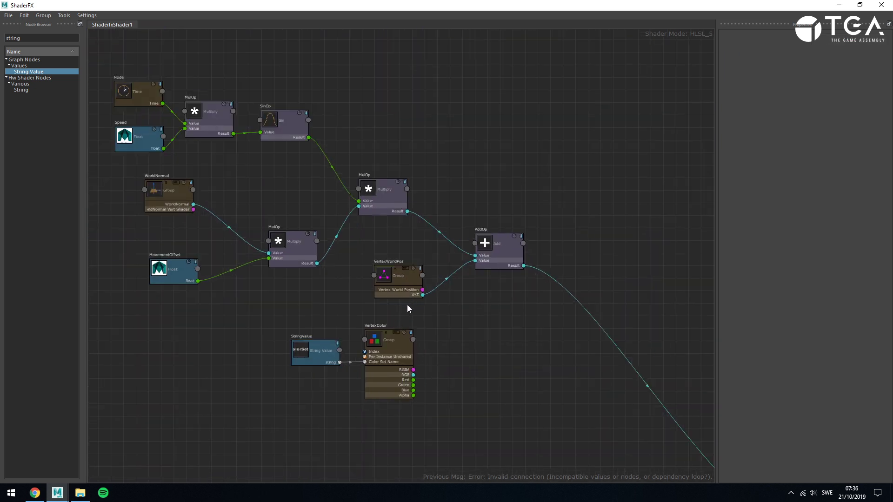
pyautogui.moveTo(249, 329); pyautogui.dragTo(319, 322, button='middle')
pyautogui.moveTo(329, 315); pyautogui.dragTo(467, 396)
pyautogui.moveTo(456, 348); pyautogui.dragTo(285, 339)
pyautogui.moveTo(243, 262); pyautogui.dragTo(329, 299, button='middle')
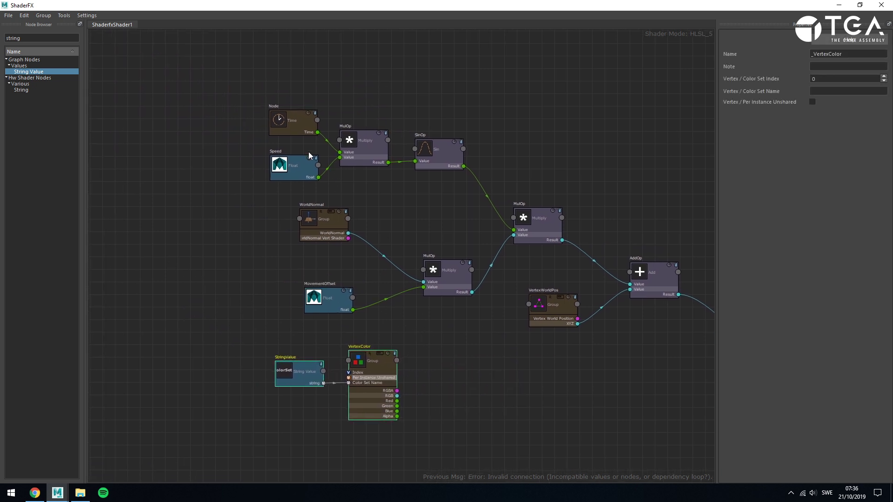
pyautogui.click(417, 356)
# Shift the WorldNormal, MovementOffset and their Multiply node left together to make room before the Multiply fed by Sin
pyautogui.scroll(2, 467, 381)
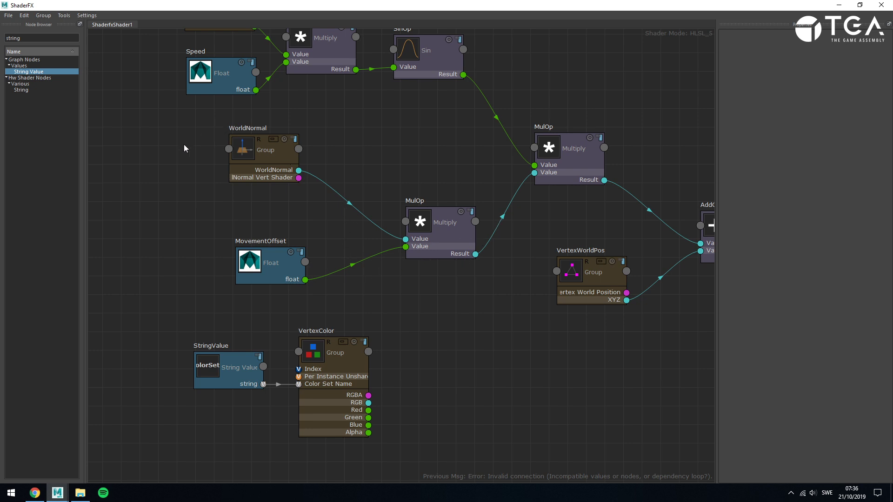
pyautogui.click(441, 240)
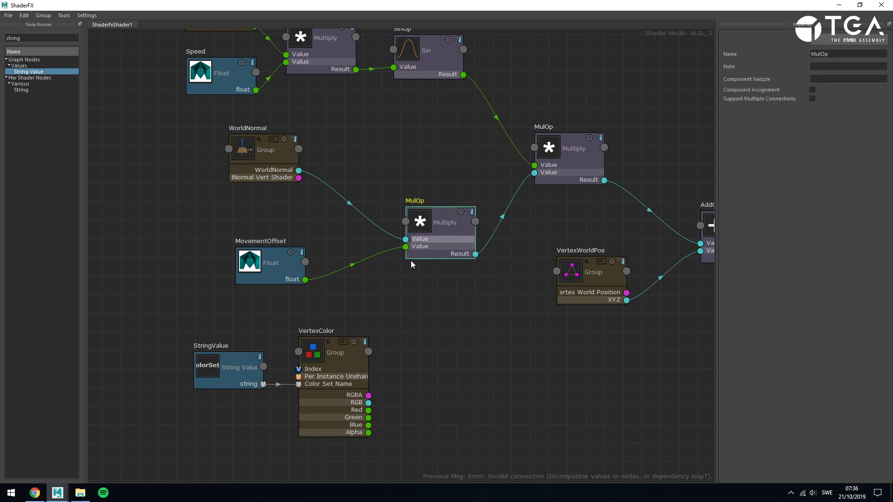
pyautogui.moveTo(153, 139); pyautogui.dragTo(457, 283)
pyautogui.moveTo(451, 247); pyautogui.dragTo(200, 244)
pyautogui.click(382, 223)
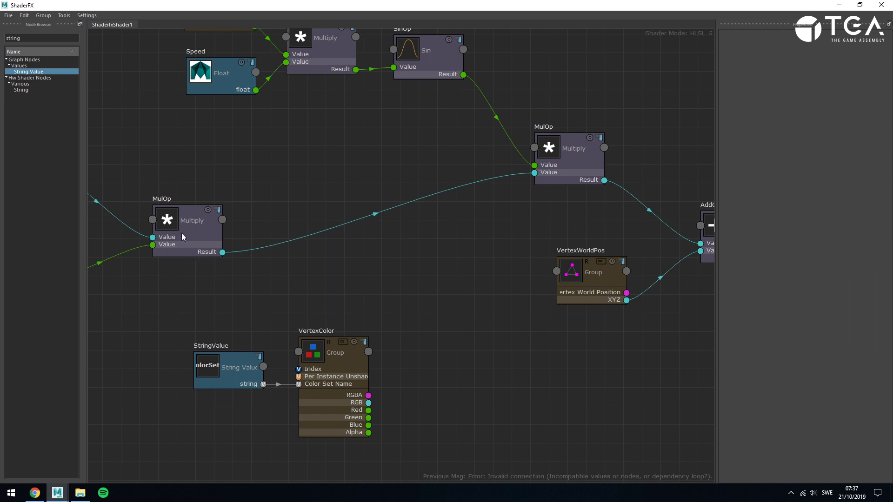
# Duplicate the offset Multiply node into the gap, and connect the original's Result and VertexColor's Red output to its two Value inputs
pyautogui.click(197, 231)
pyautogui.hotkey('ctrl', 'c')
pyautogui.hotkey('ctrl', 'v')
pyautogui.moveTo(212, 105); pyautogui.dragTo(369, 218)
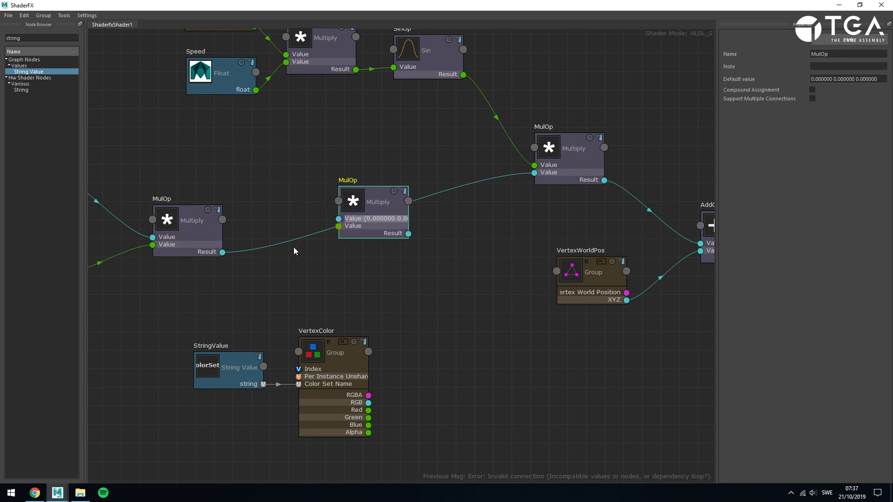
pyautogui.moveTo(222, 252); pyautogui.dragTo(339, 219)
pyautogui.moveTo(369, 417); pyautogui.dragTo(338, 227)
# Move StringValue and VertexColor further left, and connect the new Multiply's Result to the second Value of the Multiply fed by Sin
pyautogui.moveTo(202, 339); pyautogui.dragTo(370, 437)
pyautogui.moveTo(356, 402); pyautogui.dragTo(221, 416)
pyautogui.click(442, 329)
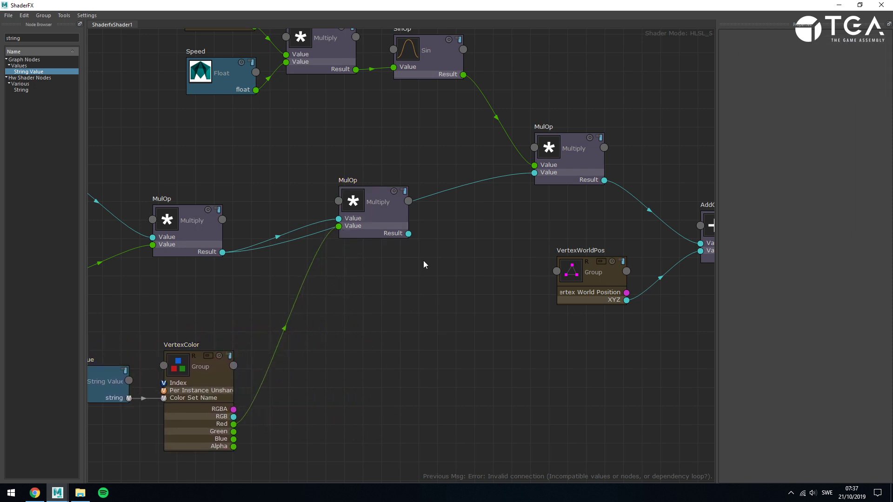
pyautogui.moveTo(409, 233); pyautogui.dragTo(535, 174)
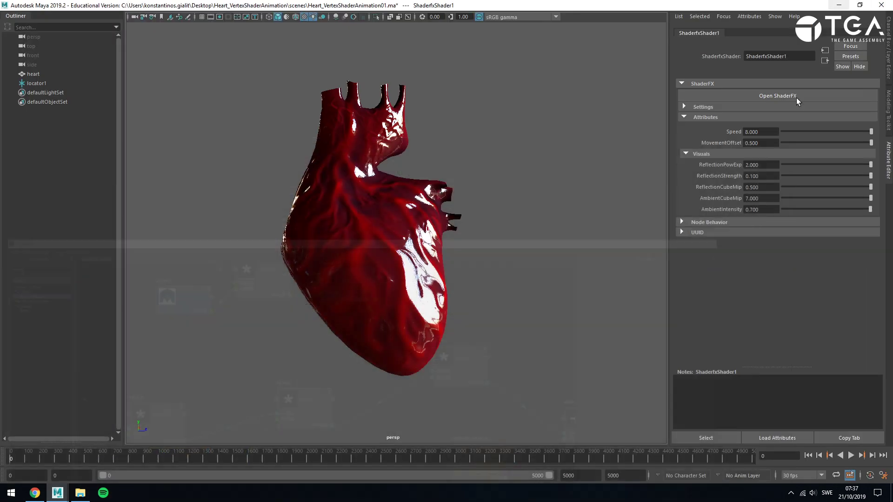
# Minimize the node graph, play the timeline to examine the color-masked heartbeat up close, and stop playback
pyautogui.click(839, 5)
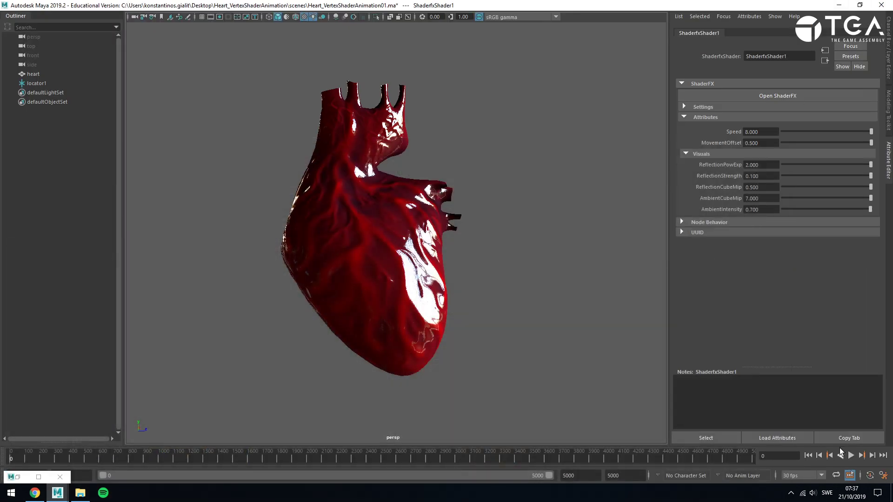
pyautogui.click(851, 456)
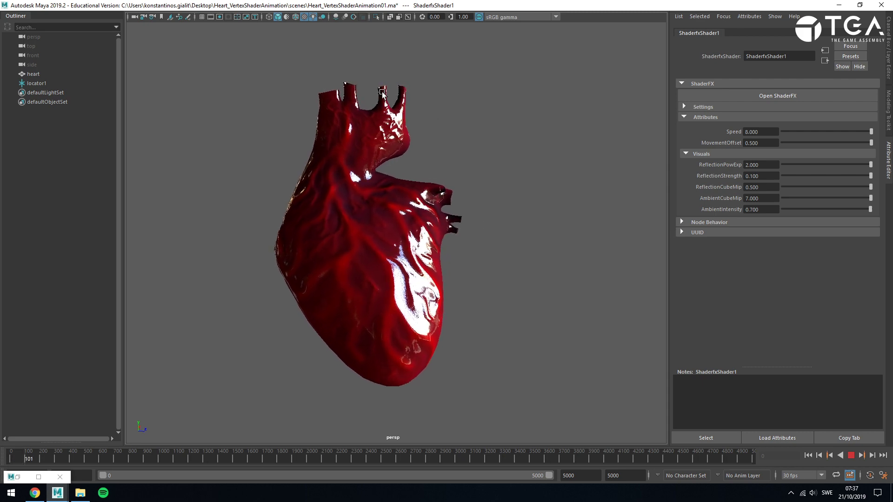
pyautogui.click(385, 108)
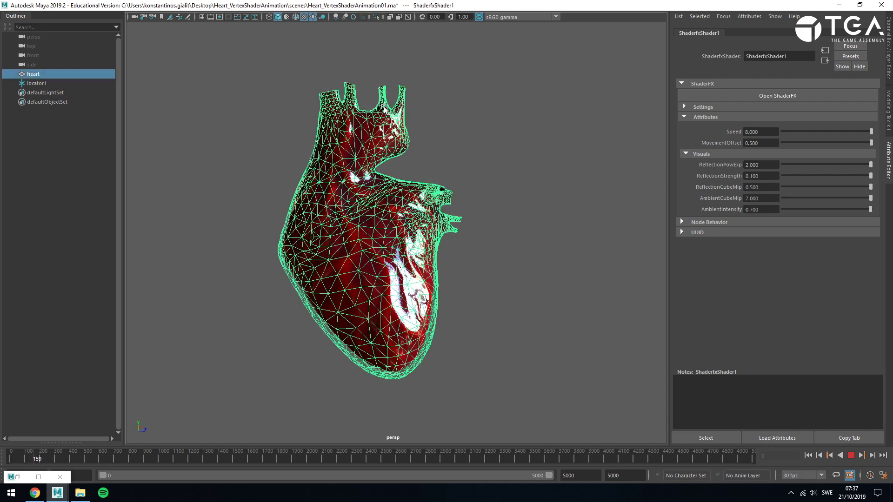
pyautogui.click(432, 110)
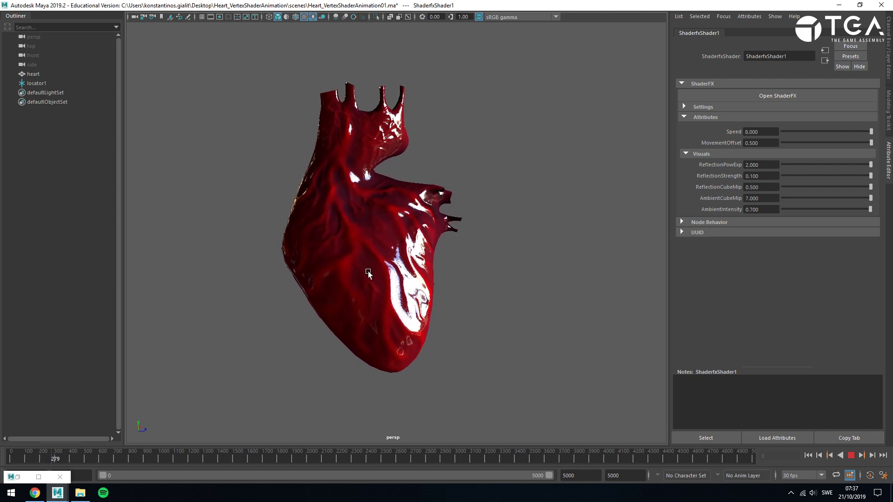
pyautogui.scroll(10, 430, 340)
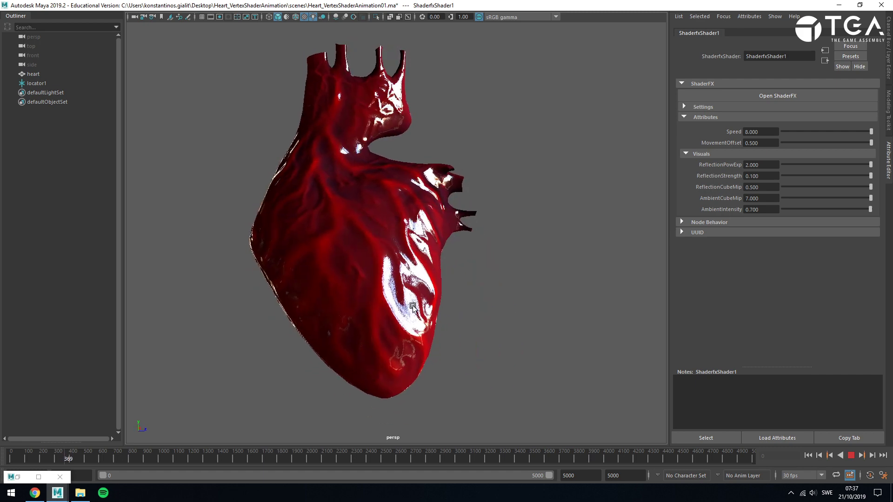
pyautogui.scroll(-5, 352, 297)
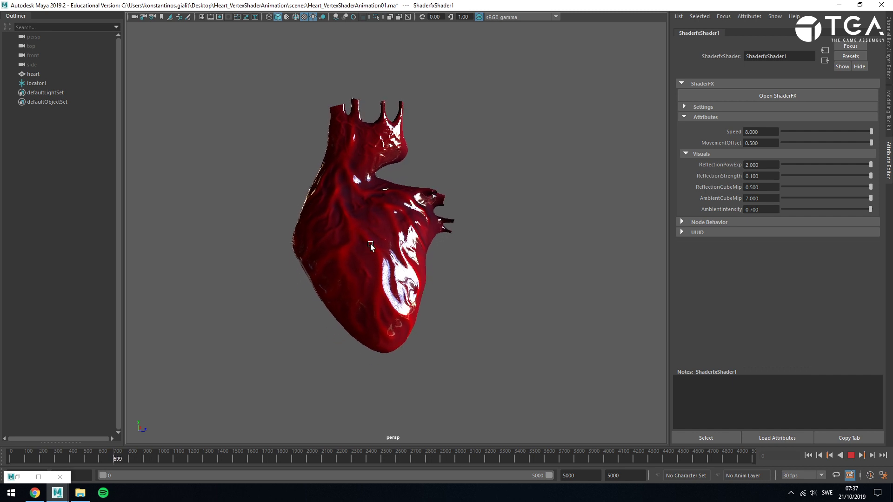
pyautogui.click(852, 458)
# Select locator1 and orbit around the heart to examine where the locator sits
pyautogui.click(37, 84)
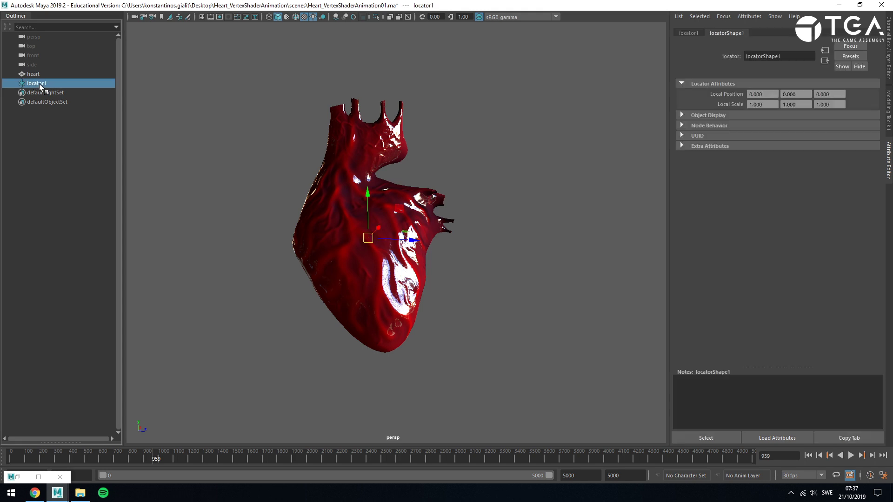
pyautogui.keyDown('alt'); pyautogui.moveTo(342, 325); pyautogui.dragTo(318, 328); pyautogui.keyUp('alt')
pyautogui.keyDown('alt'); pyautogui.moveTo(318, 328); pyautogui.dragTo(381, 347, button='right'); pyautogui.keyUp('alt')
pyautogui.keyDown('alt'); pyautogui.moveTo(381, 347); pyautogui.dragTo(409, 304); pyautogui.keyUp('alt')
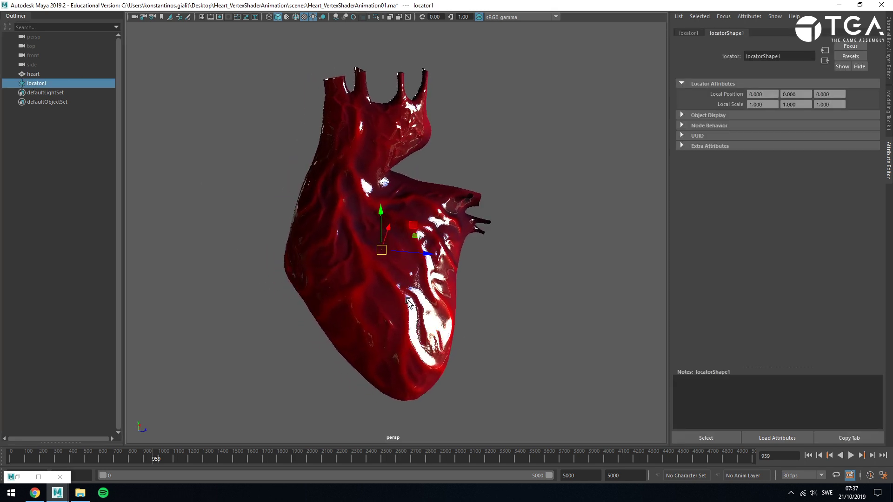
pyautogui.click(380, 251)
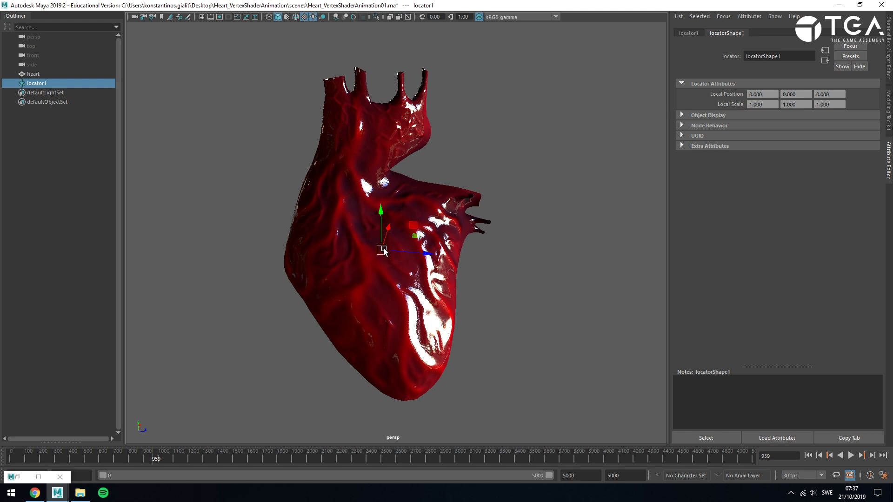
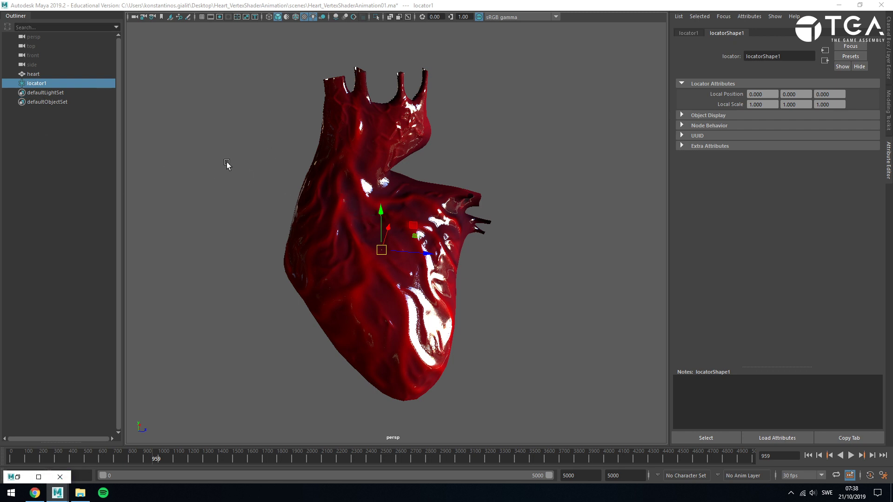
# Select the ShaderfxShader1 node through the heart's attributes and restore the ShaderFX graph window
pyautogui.click(411, 191)
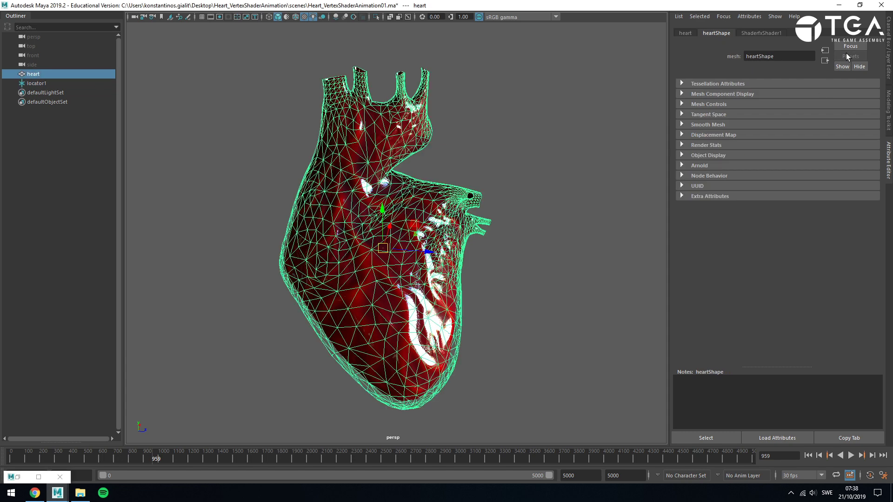
pyautogui.click(776, 33)
pyautogui.click(713, 437)
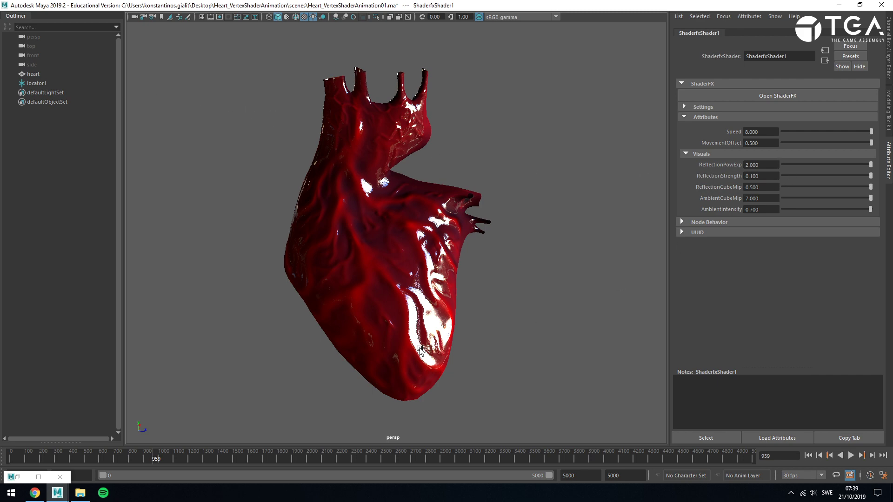
pyautogui.click(38, 477)
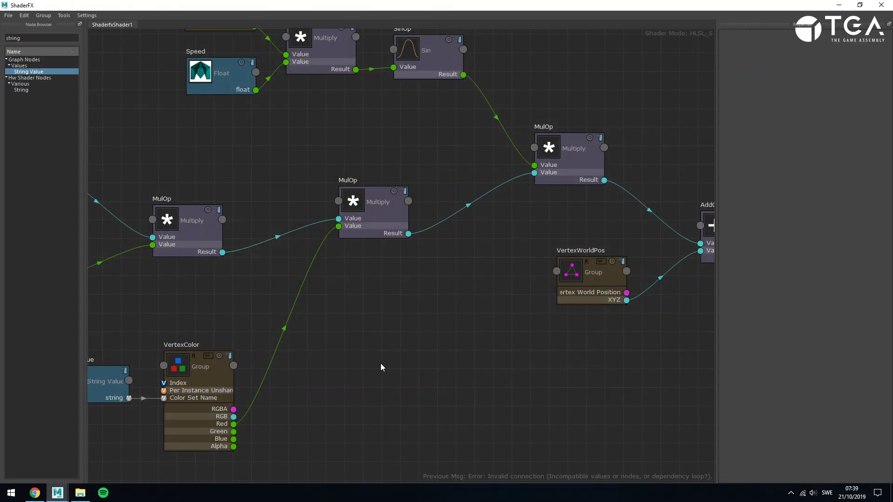
# Search the nodes for float, add a Float3 and a Float node in the empty area around WorldNormal, and inspect their properties
pyautogui.scroll(-2, 420, 382)
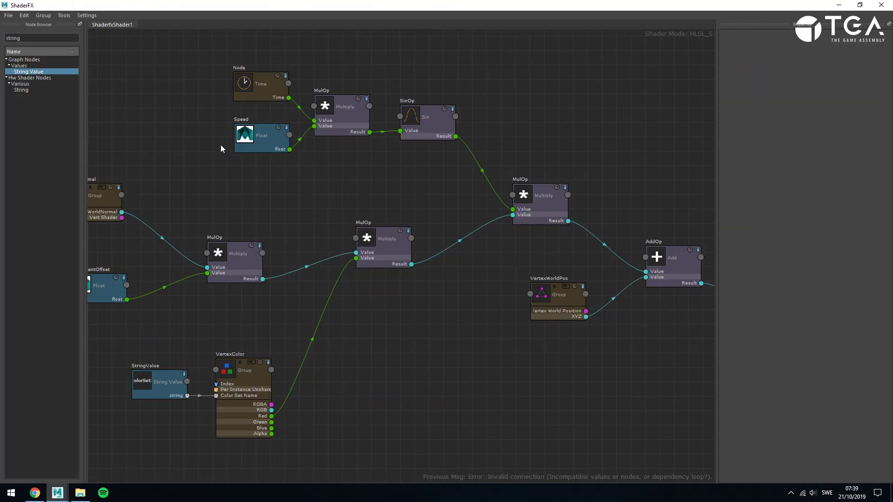
pyautogui.moveTo(209, 175); pyautogui.dragTo(428, 212, button='middle')
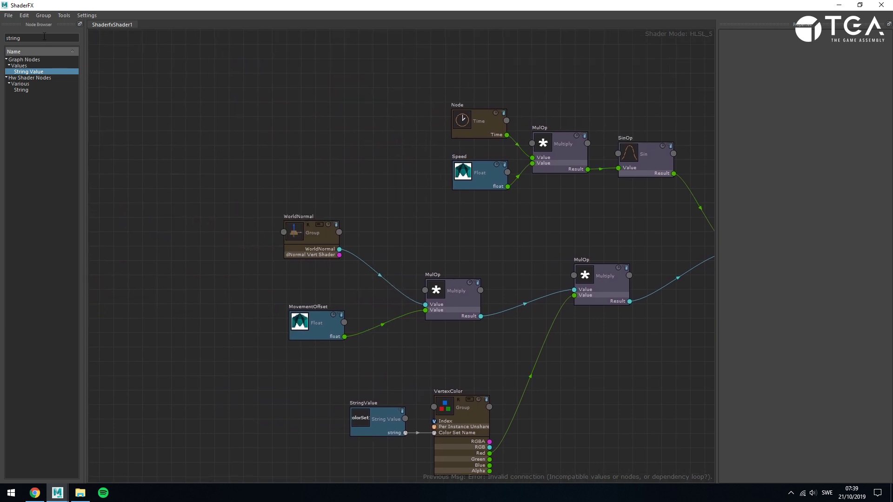
pyautogui.moveTo(44, 37); pyautogui.dragTo(0, 37)
pyautogui.write('float')
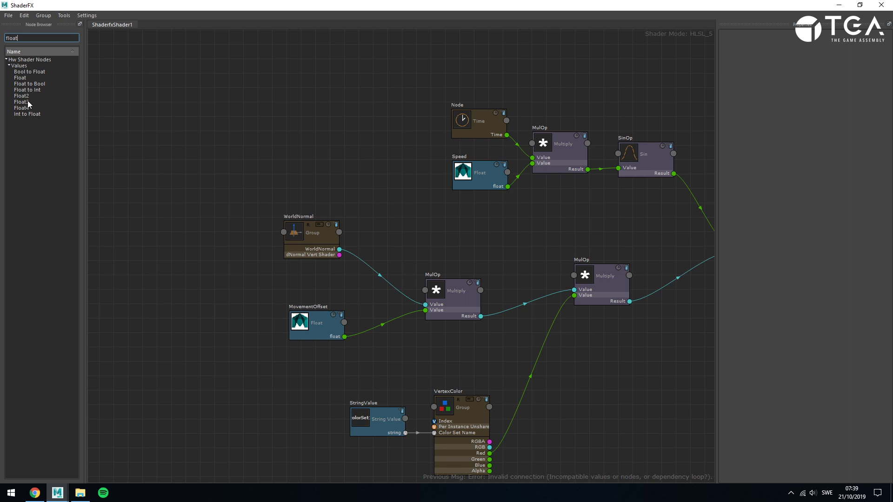
pyautogui.moveTo(28, 103); pyautogui.dragTo(204, 119)
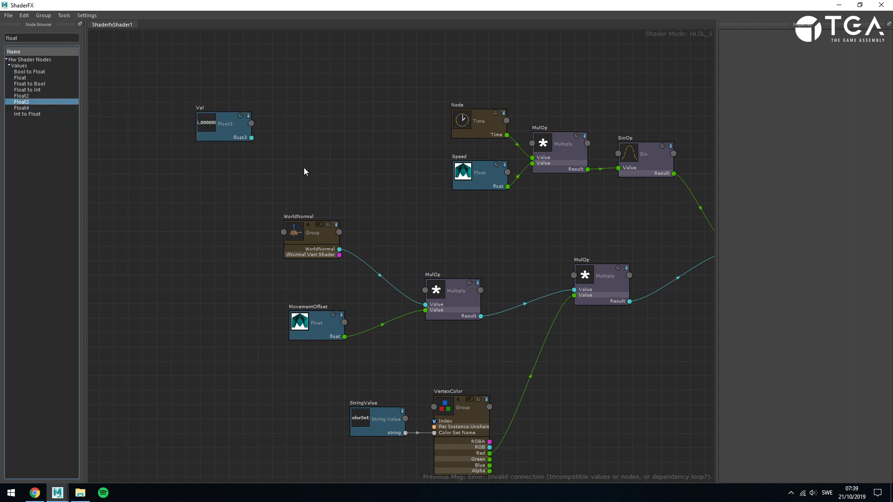
pyautogui.click(249, 138)
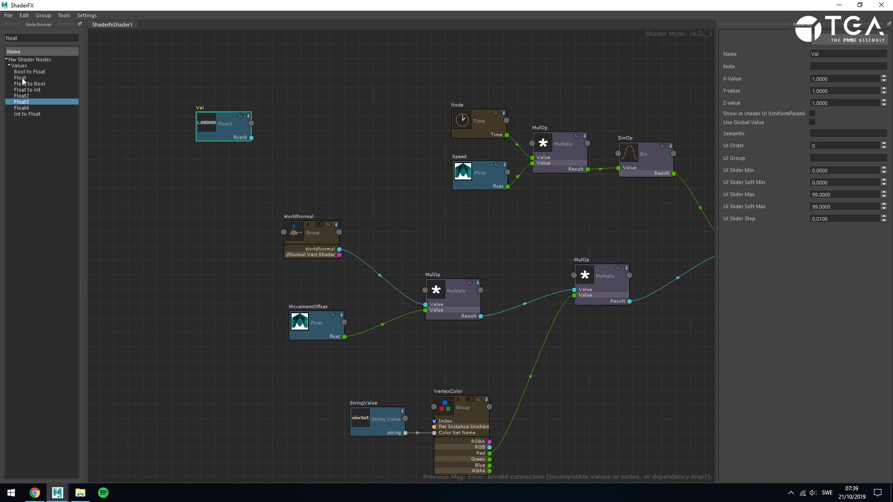
pyautogui.moveTo(22, 79); pyautogui.dragTo(140, 219)
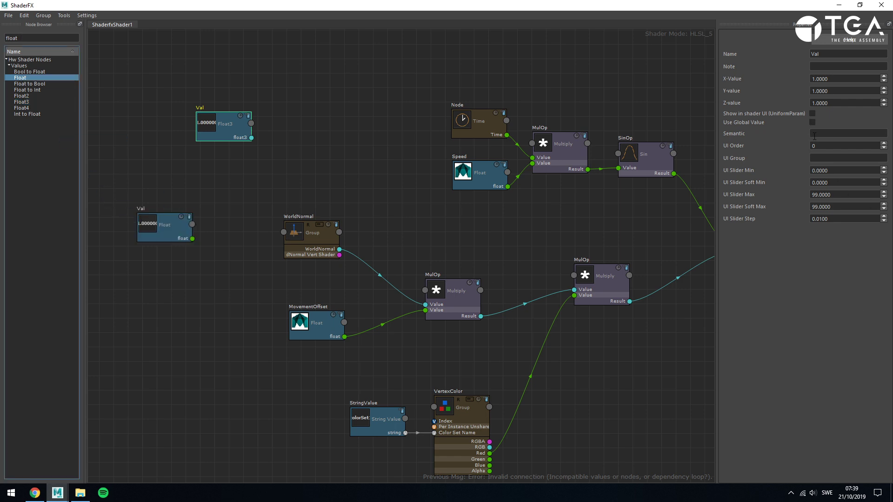
pyautogui.click(176, 226)
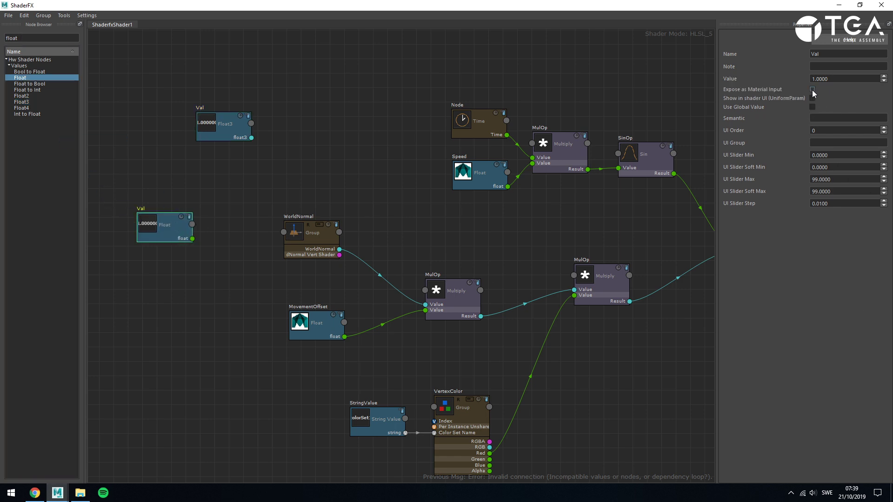
# Delete the Float3 node and move the Float node up and left into open space
pyautogui.press('f')
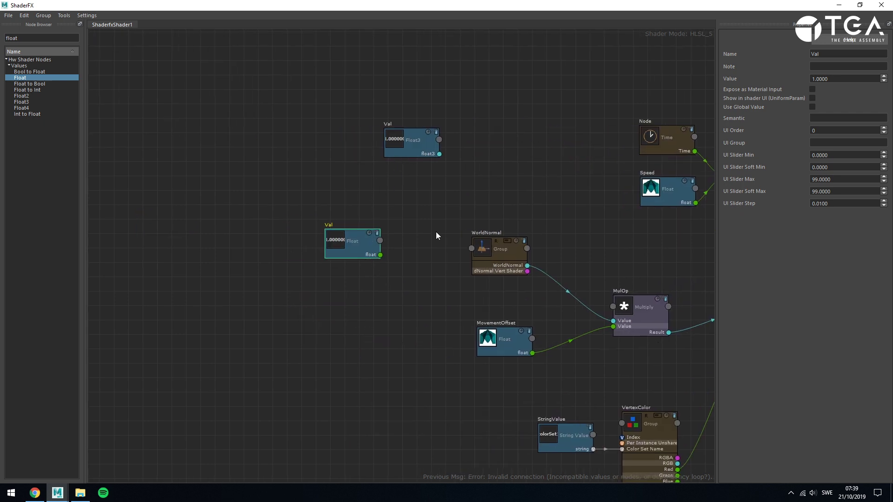
pyautogui.click(426, 151)
pyautogui.press('Delete')
pyautogui.click(362, 245)
pyautogui.moveTo(363, 249); pyautogui.dragTo(312, 176)
# Make two copies of the Float node and stack them directly beneath the original
pyautogui.hotkey('ctrl', 'c')
pyautogui.hotkey('ctrl', 'v')
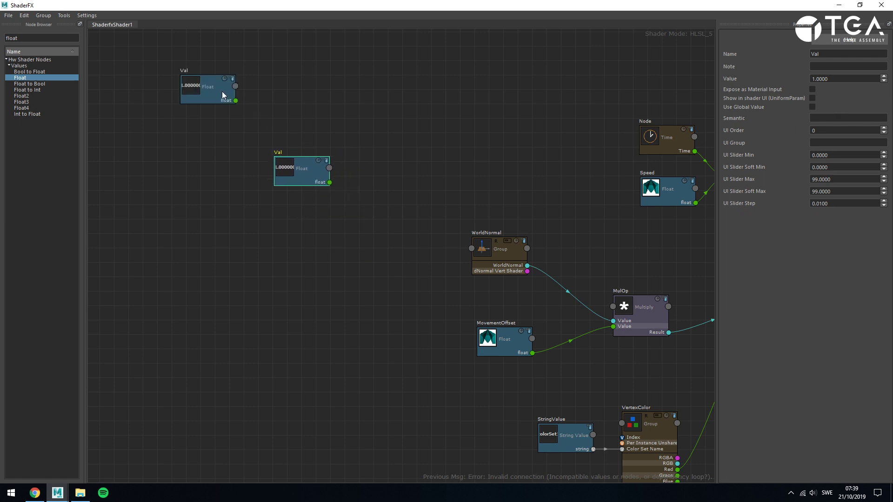
pyautogui.moveTo(225, 93); pyautogui.dragTo(314, 225)
pyautogui.hotkey('ctrl', 'v')
pyautogui.moveTo(200, 86); pyautogui.dragTo(295, 263)
# Rename the first Float node PosX and the second one PosY
pyautogui.click(296, 178)
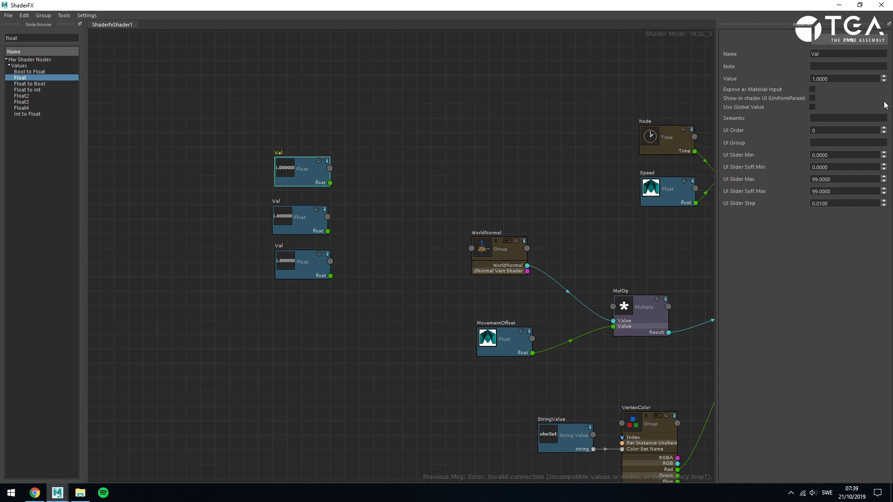
pyautogui.doubleClick(832, 53)
pyautogui.click(286, 219)
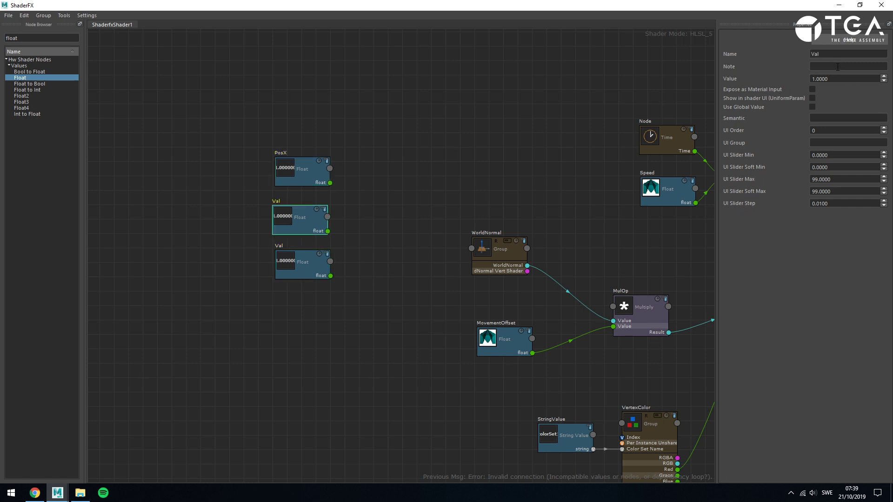
pyautogui.moveTo(830, 54); pyautogui.dragTo(792, 57)
pyautogui.write('PosY')
# Rename the third Float node PosZ and expose it as a material input
pyautogui.click(301, 258)
pyautogui.doubleClick(822, 56)
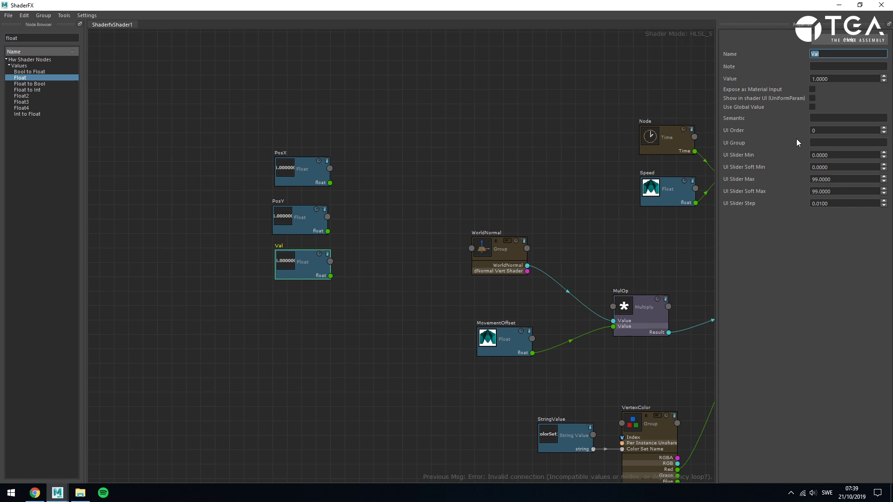
pyautogui.write('PosZ')
pyautogui.click(813, 90)
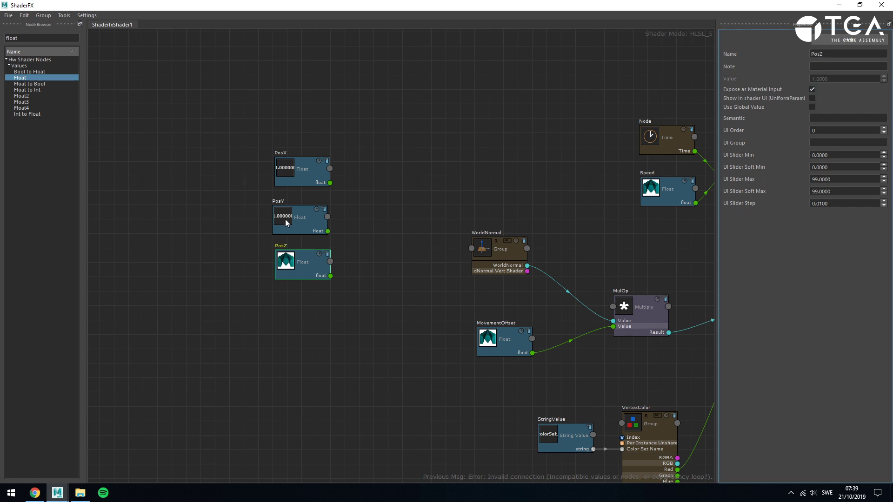
# Expose the PosY and PosX float nodes as material inputs
pyautogui.click(285, 222)
pyautogui.click(812, 89)
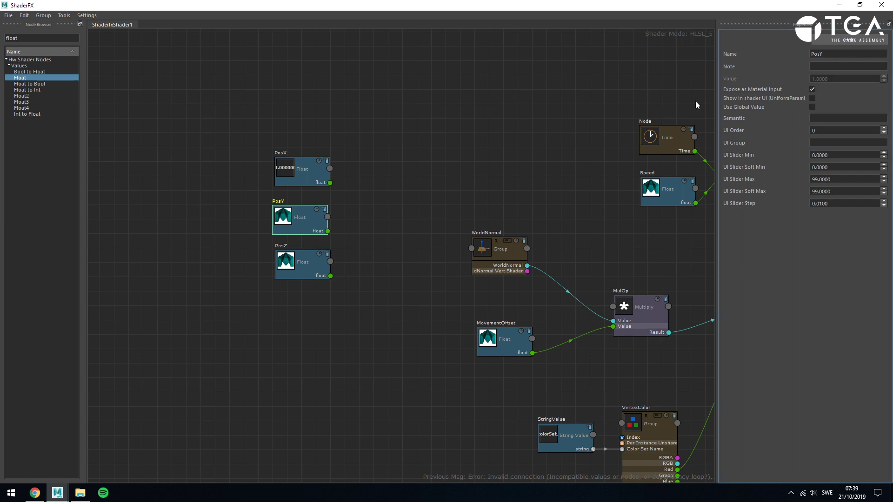
pyautogui.click(310, 170)
pyautogui.click(812, 90)
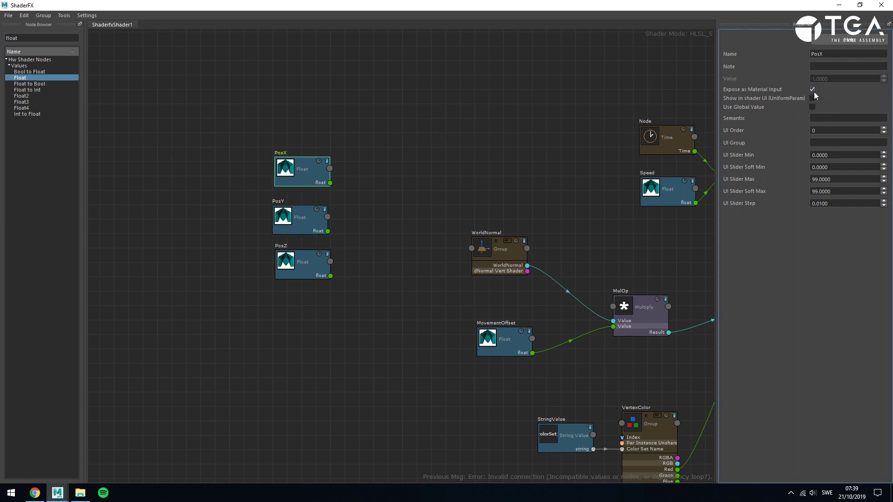
# Set the UI group of the PosX, PosY and PosZ nodes to "Animation Center Point"
pyautogui.click(829, 141)
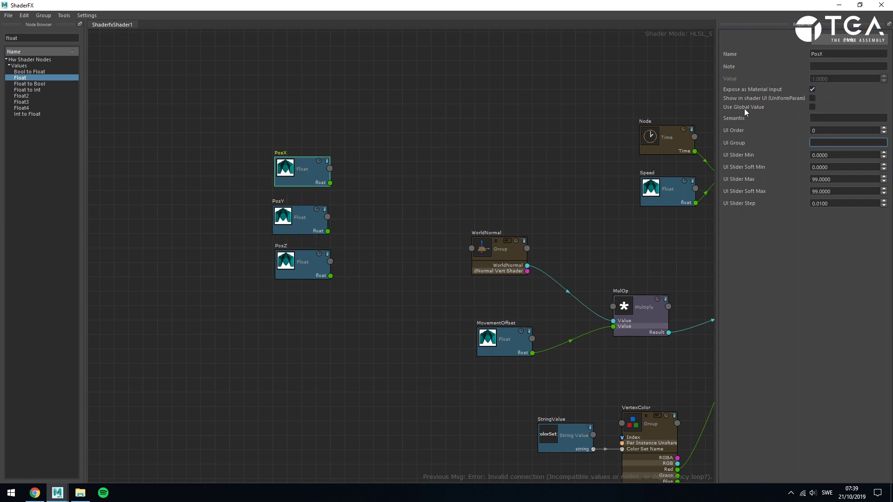
pyautogui.write('Animation Center Point')
pyautogui.press('Return')
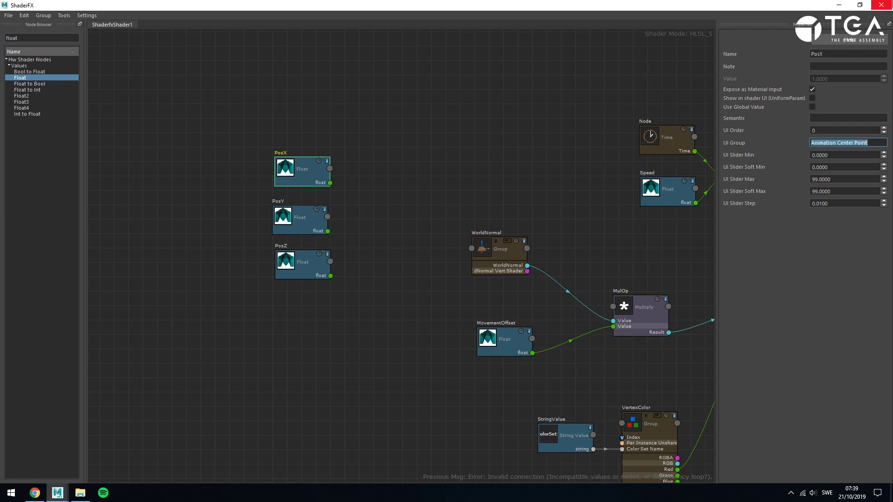
pyautogui.click(290, 210)
pyautogui.click(826, 144)
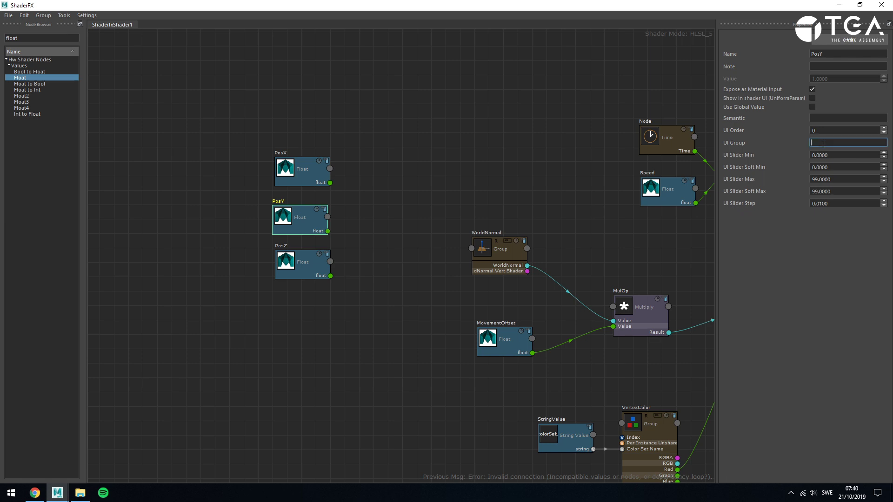
pyautogui.hotkey('ctrl', 'v')
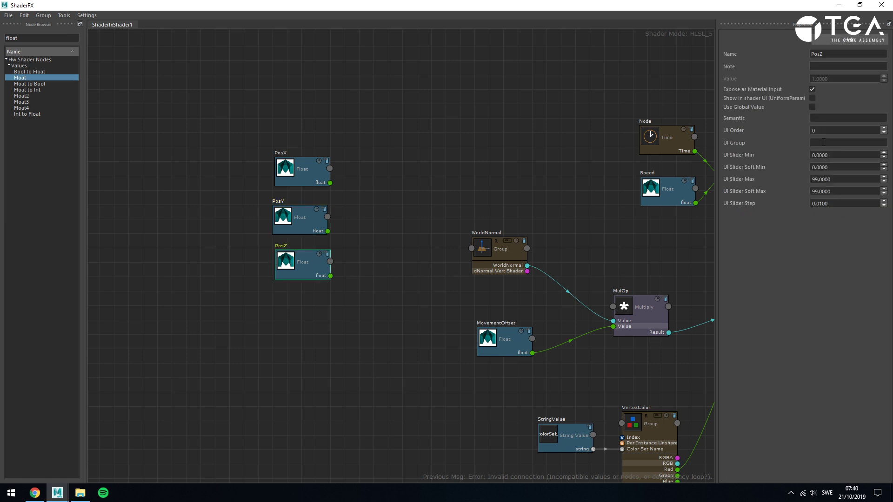
pyautogui.click(407, 159)
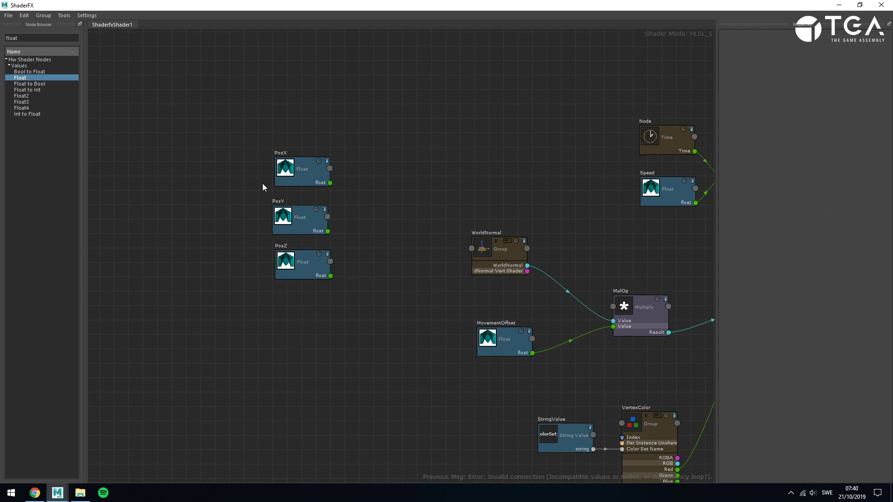
# Align the PosX and PosZ nodes with PosY so the three form a straight column
pyautogui.moveTo(286, 175); pyautogui.dragTo(284, 175)
pyautogui.moveTo(285, 254); pyautogui.dragTo(283, 255)
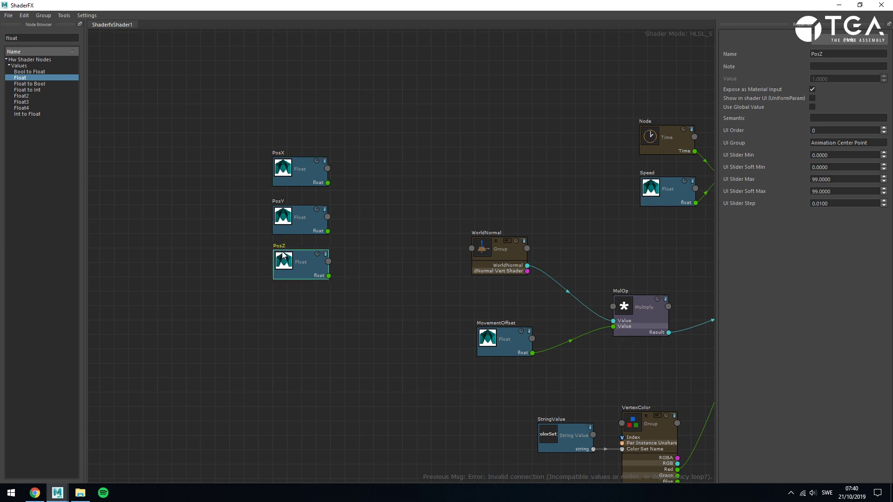
pyautogui.keyDown('alt'); pyautogui.moveTo(628, 326); pyautogui.dragTo(415, 243, button='middle'); pyautogui.keyUp('alt')
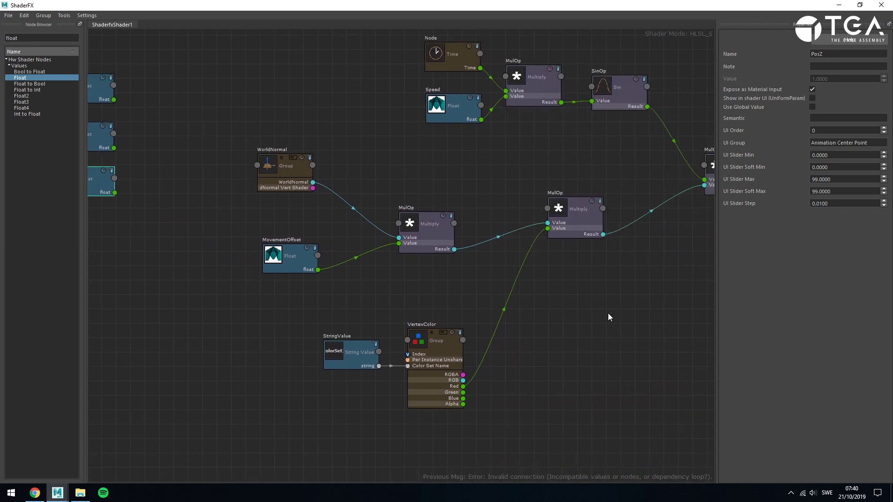
pyautogui.keyDown('alt'); pyautogui.moveTo(608, 317); pyautogui.dragTo(213, 207, button='middle'); pyautogui.keyUp('alt')
pyautogui.scroll(-3, 213, 207)
pyautogui.keyDown('alt'); pyautogui.moveTo(345, 235); pyautogui.dragTo(592, 360, button='middle'); pyautogui.keyUp('alt')
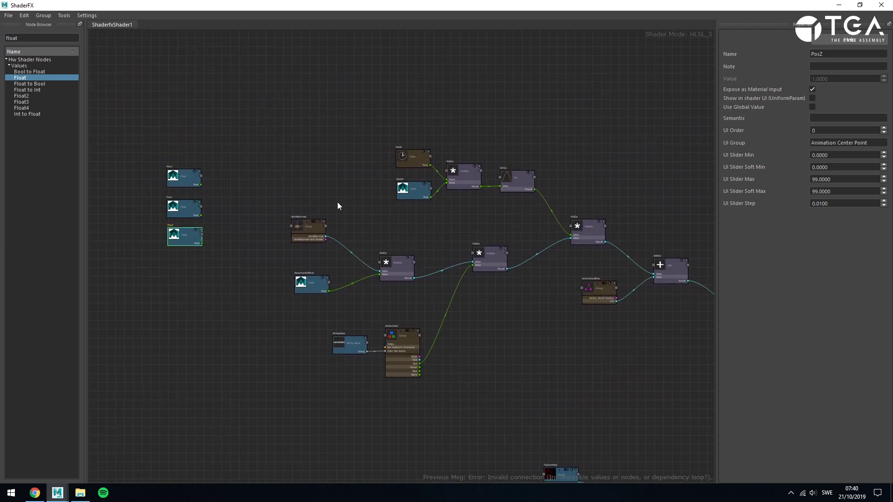
pyautogui.keyDown('alt'); pyautogui.moveTo(173, 168); pyautogui.dragTo(275, 210, button='middle'); pyautogui.keyUp('alt')
pyautogui.scroll(4, 260, 207)
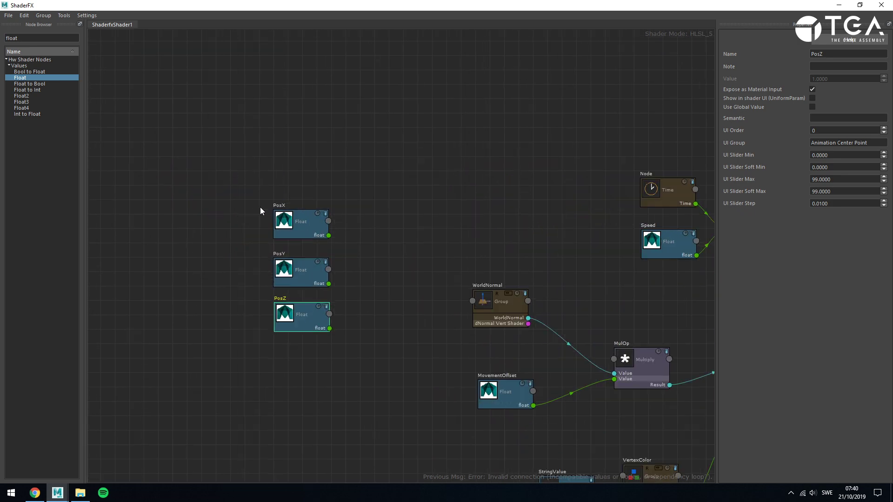
pyautogui.moveTo(324, 248); pyautogui.dragTo(326, 249)
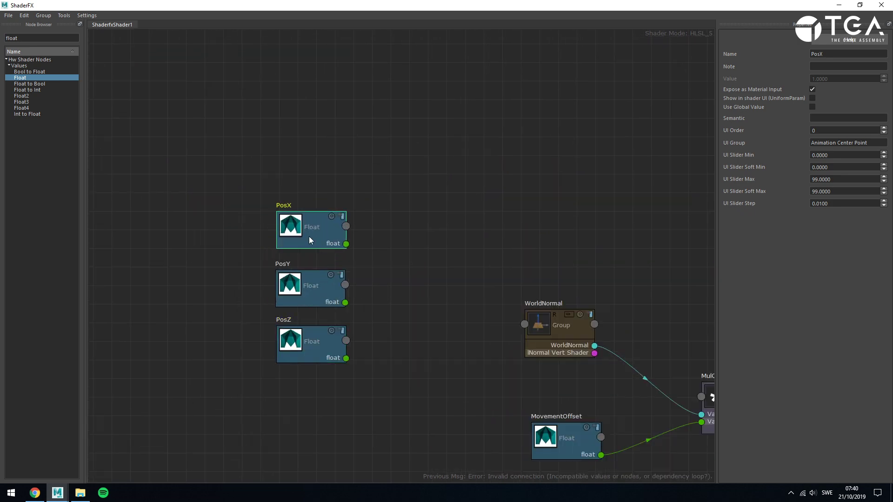
# Add a Vector Construct node beside the position floats and connect PosX, PosY and PosZ to its X, Y and Z inputs
pyautogui.doubleClick(21, 37)
pyautogui.write('vect')
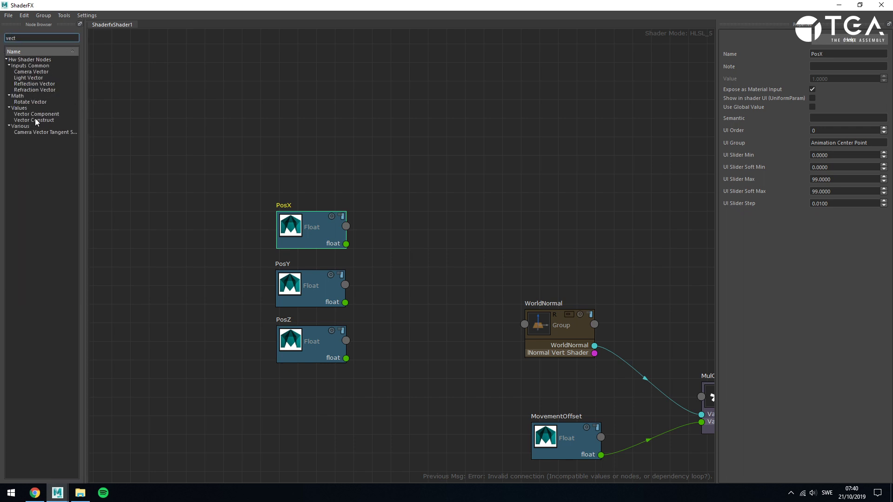
pyautogui.moveTo(35, 120); pyautogui.dragTo(439, 267)
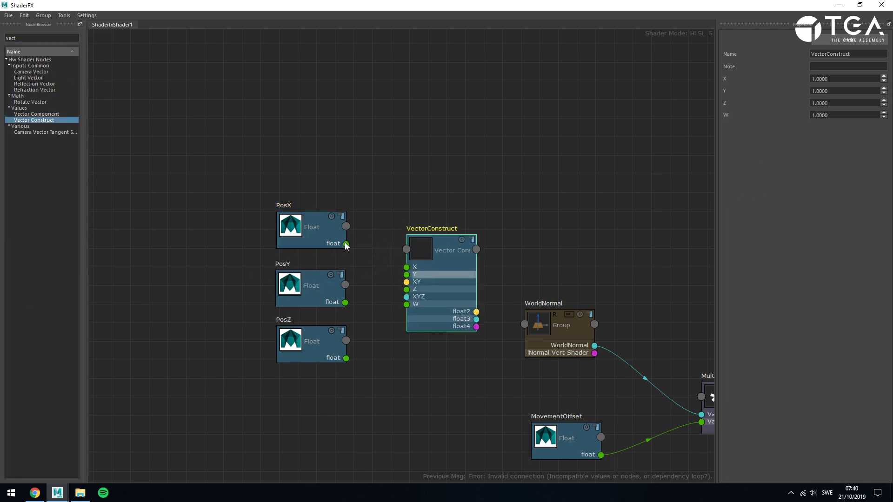
pyautogui.moveTo(346, 245); pyautogui.dragTo(407, 268)
pyautogui.moveTo(345, 303); pyautogui.dragTo(407, 274)
pyautogui.moveTo(346, 358); pyautogui.dragTo(407, 289)
pyautogui.click(494, 278)
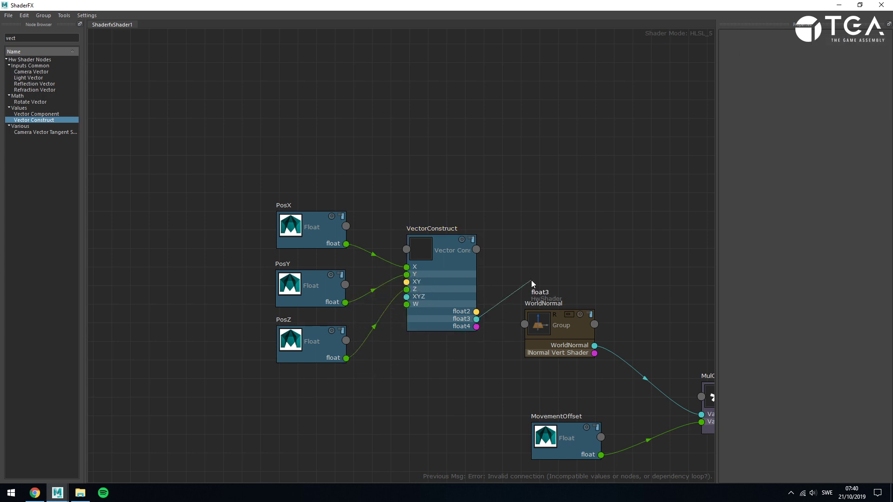
# Move the three position floats and the VectorConstruct node together farther away from the WorldNormal node
pyautogui.moveTo(531, 280); pyautogui.dragTo(554, 246)
pyautogui.moveTo(259, 152); pyautogui.dragTo(421, 377)
pyautogui.moveTo(441, 310); pyautogui.dragTo(192, 335)
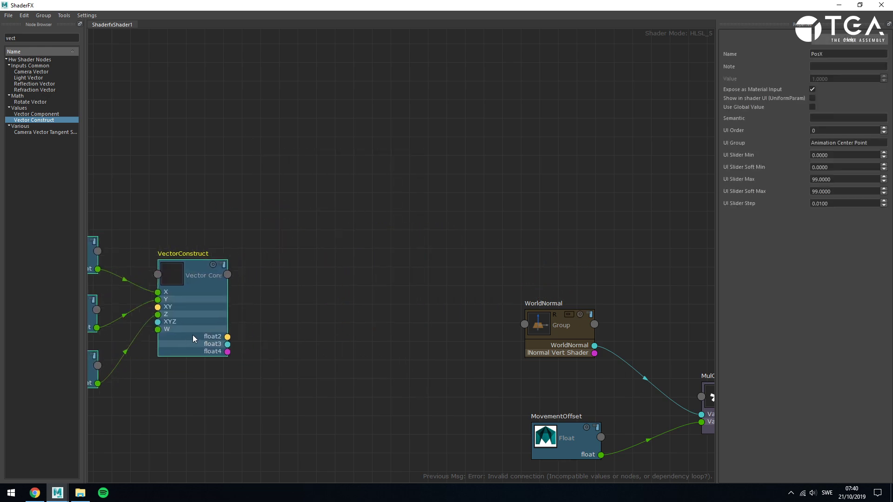
# Examine the heart model in the Maya viewport behind the shader graph, then return to the full-size graph
pyautogui.moveTo(347, 5); pyautogui.dragTo(339, 290)
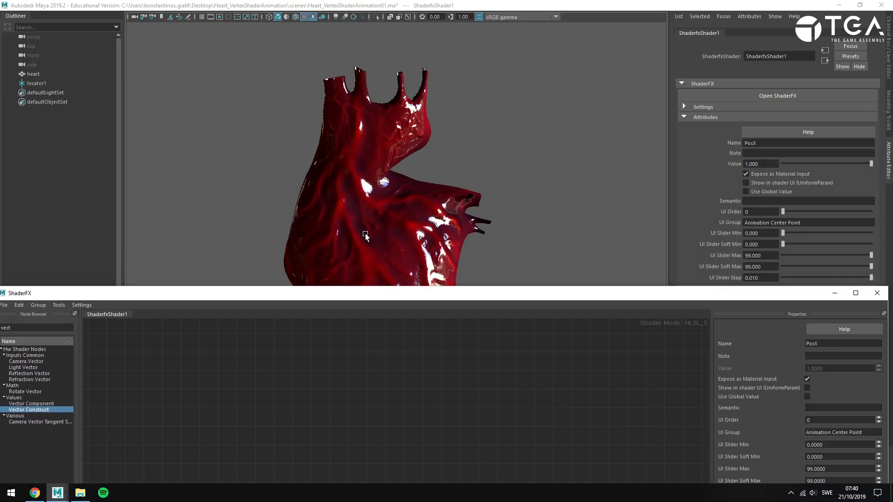
pyautogui.doubleClick(394, 295)
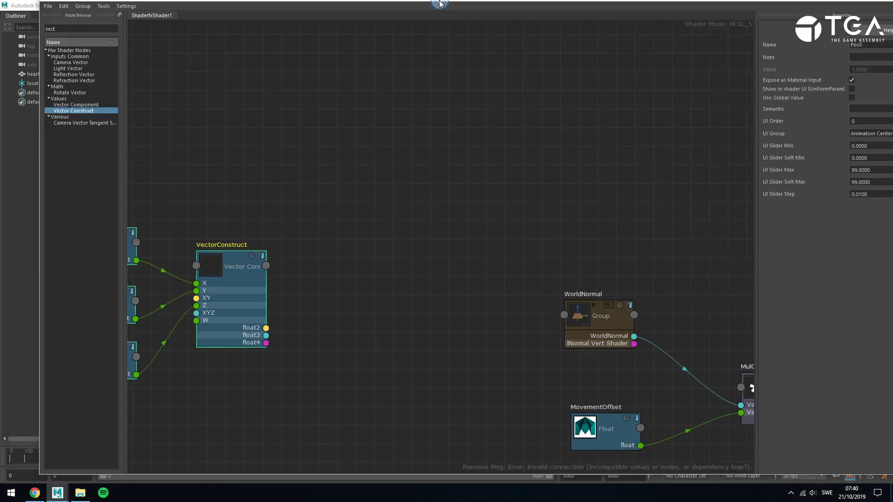
pyautogui.moveTo(255, 180); pyautogui.dragTo(406, 192, button='middle')
pyautogui.doubleClick(20, 37)
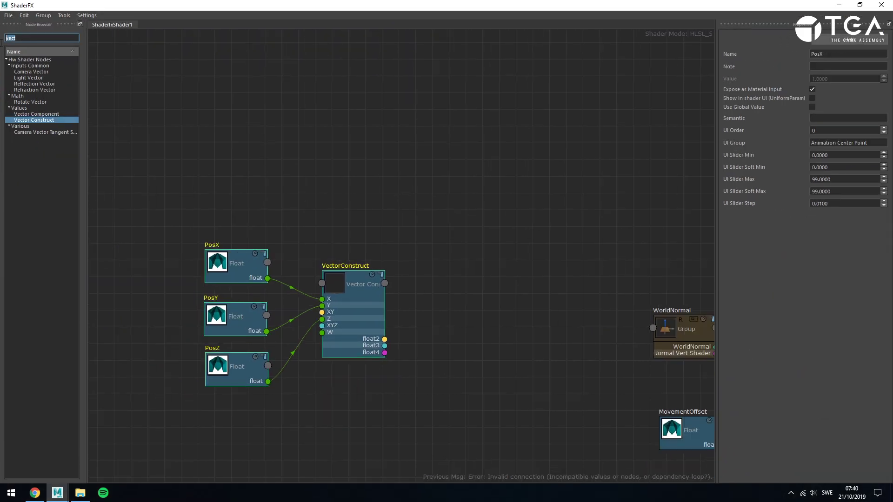
pyautogui.doubleClick(228, 7)
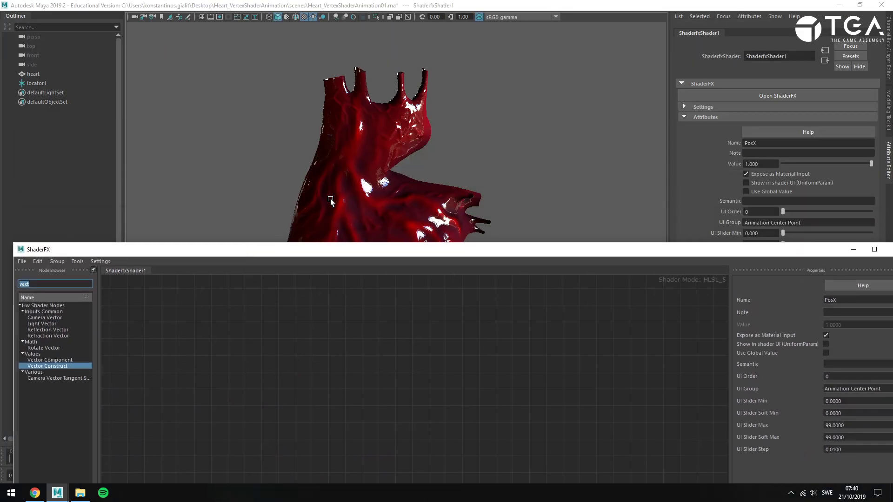
pyautogui.keyDown('alt'); pyautogui.moveTo(469, 213); pyautogui.dragTo(452, 164, button='middle'); pyautogui.keyUp('alt')
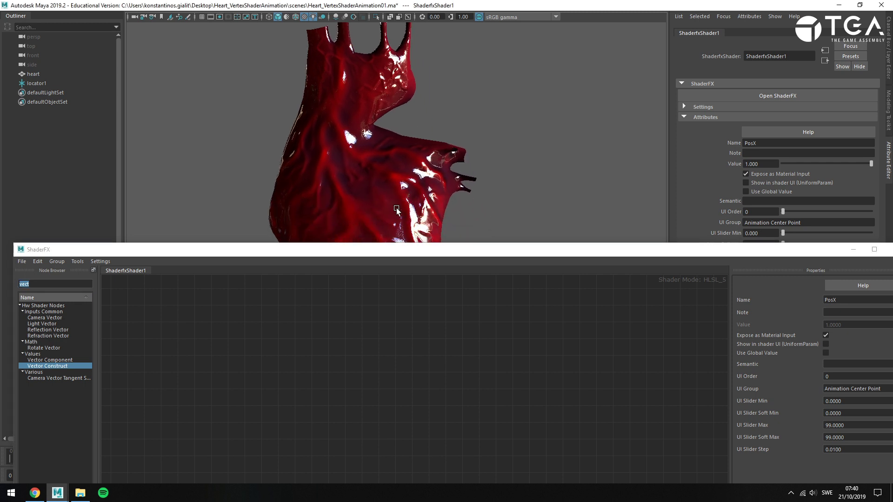
pyautogui.click(288, 262)
pyautogui.moveTo(223, 250); pyautogui.dragTo(204, 2)
# Add a Vertex World Position node from the common inputs above the VectorConstruct node
pyautogui.moveTo(26, 38); pyautogui.dragTo(3, 36)
pyautogui.write('ve')
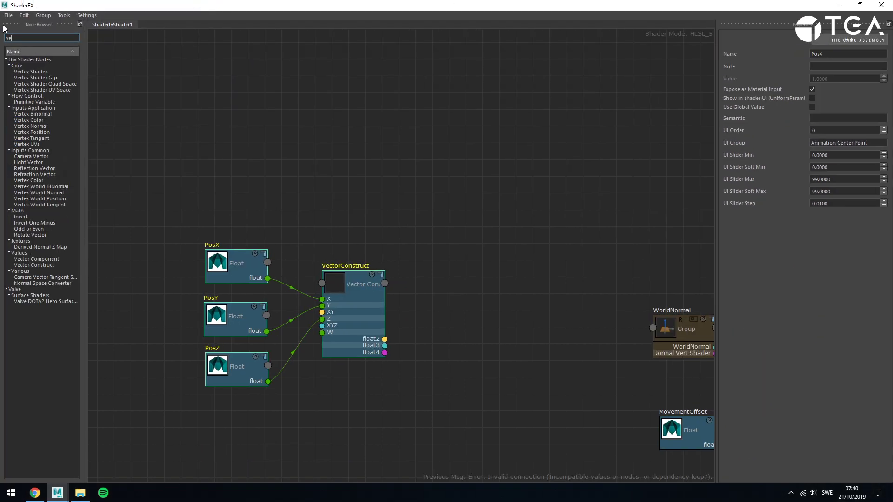
pyautogui.write('rtex')
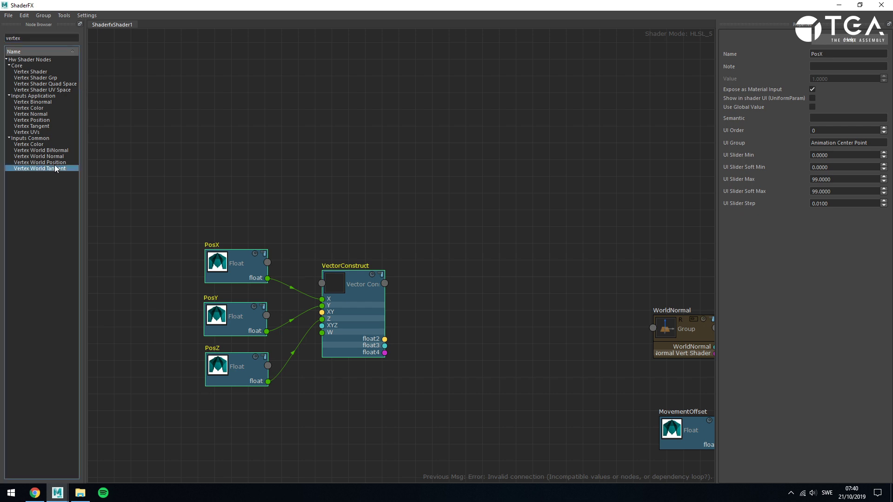
pyautogui.moveTo(54, 165); pyautogui.dragTo(348, 156)
pyautogui.click(442, 167)
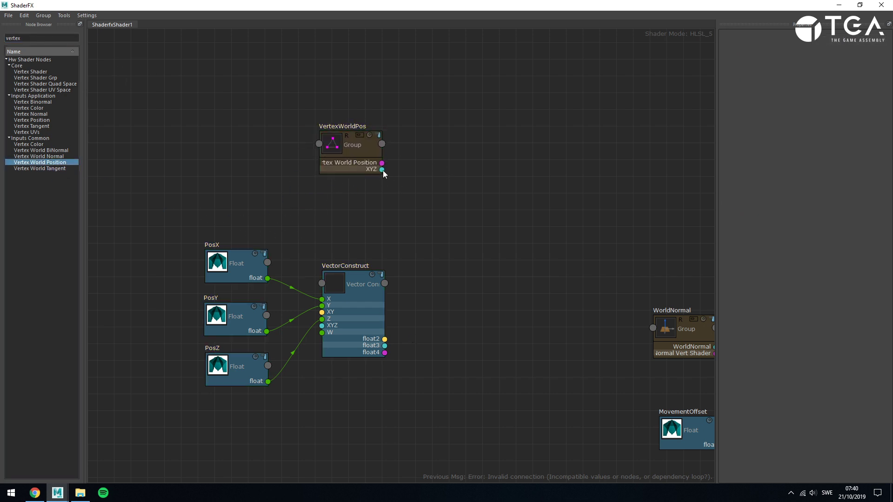
# Add a Subtract node that subtracts the VectorConstruct float3 output from the vertex world position's XYZ output
pyautogui.doubleClick(7, 38)
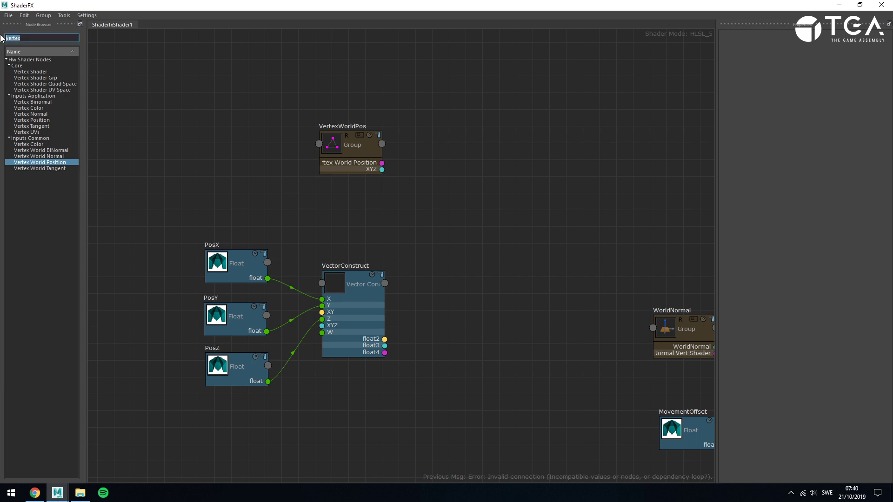
pyautogui.write('sub')
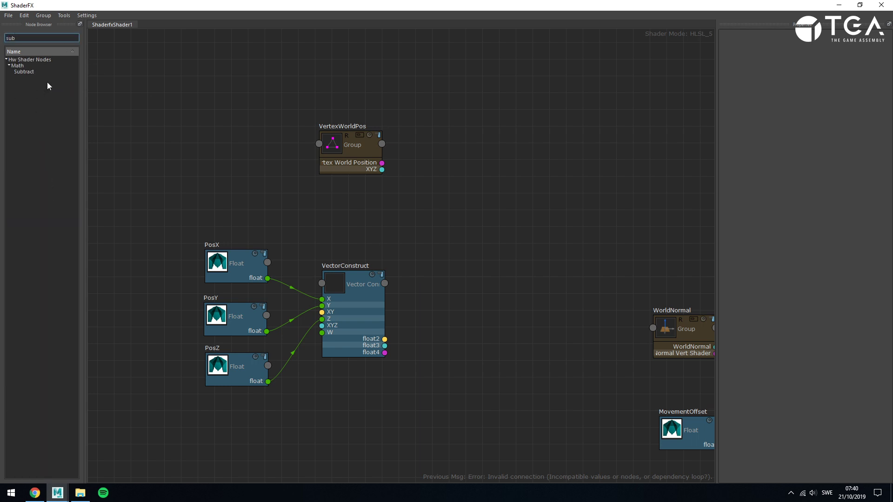
pyautogui.moveTo(30, 71); pyautogui.dragTo(446, 193)
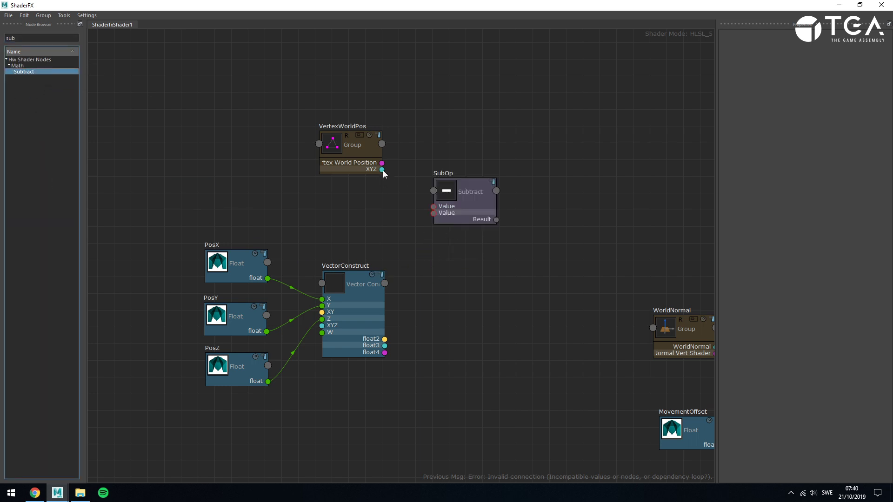
pyautogui.moveTo(382, 169); pyautogui.dragTo(432, 206)
pyautogui.moveTo(385, 346); pyautogui.dragTo(466, 233)
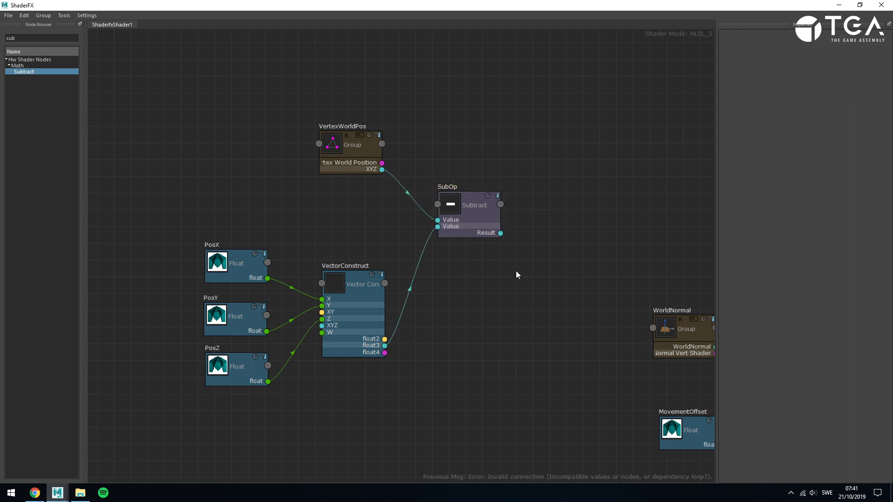
# Add a Length node after the Subtract node and connect the subtraction result to its value input
pyautogui.doubleClick(41, 36)
pyautogui.write('length')
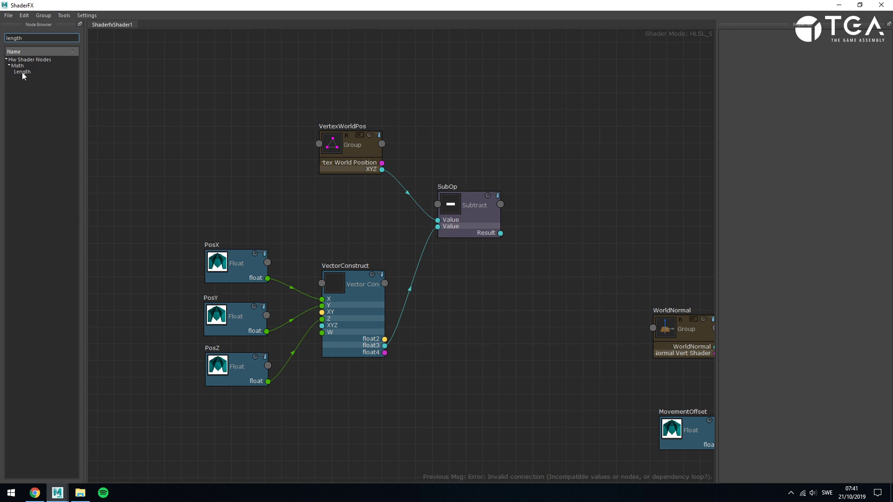
pyautogui.moveTo(23, 73); pyautogui.dragTo(566, 187)
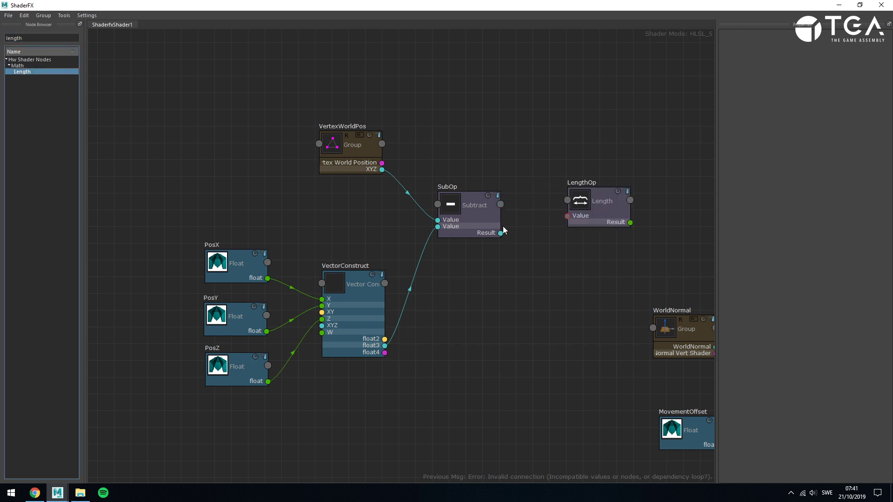
pyautogui.moveTo(500, 233); pyautogui.dragTo(561, 210)
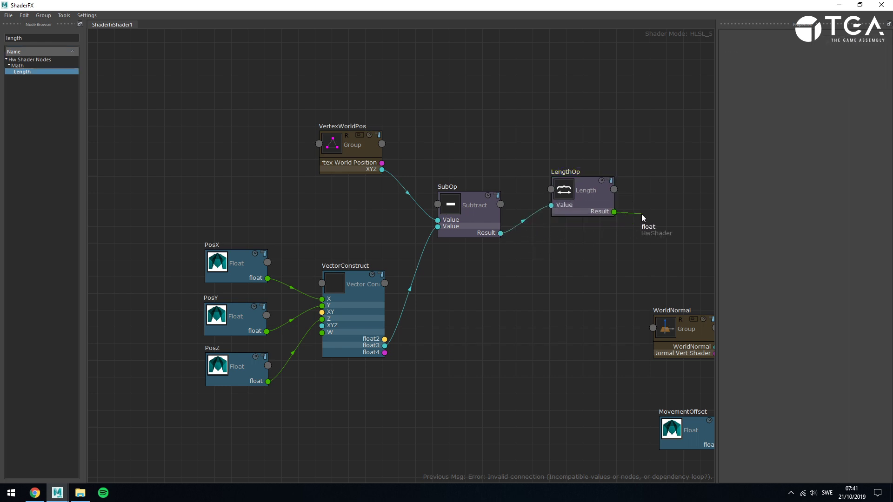
# Rearrange the VertexWorldPos, SubOp and LengthOp nodes into a tighter chain beside the VectorConstruct node
pyautogui.moveTo(663, 205); pyautogui.dragTo(661, 201)
pyautogui.scroll(2, 651, 179)
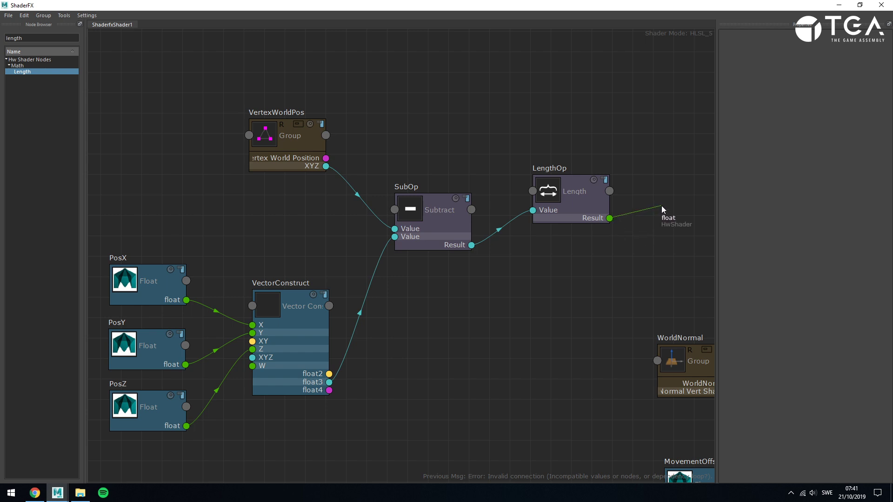
pyautogui.moveTo(661, 206); pyautogui.dragTo(662, 206)
pyautogui.moveTo(593, 187); pyautogui.dragTo(576, 208)
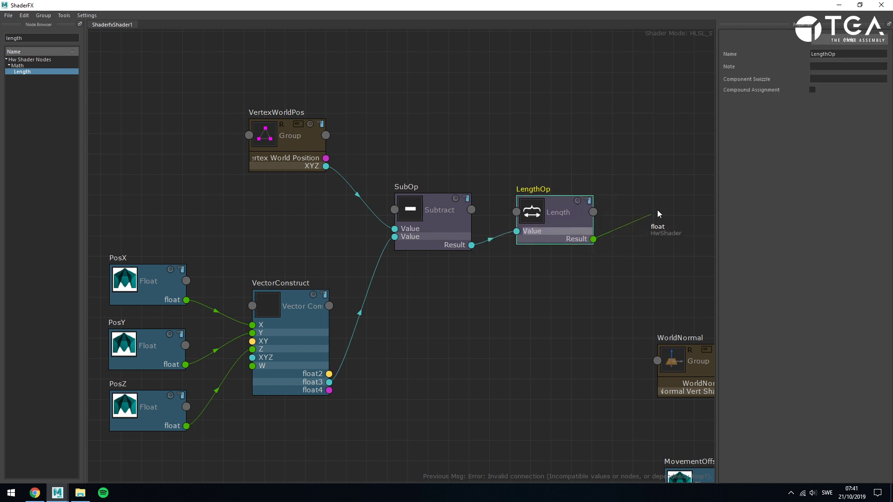
pyautogui.moveTo(657, 211); pyautogui.dragTo(660, 202)
pyautogui.moveTo(660, 202); pyautogui.dragTo(639, 149)
pyautogui.moveTo(268, 148); pyautogui.dragTo(279, 176)
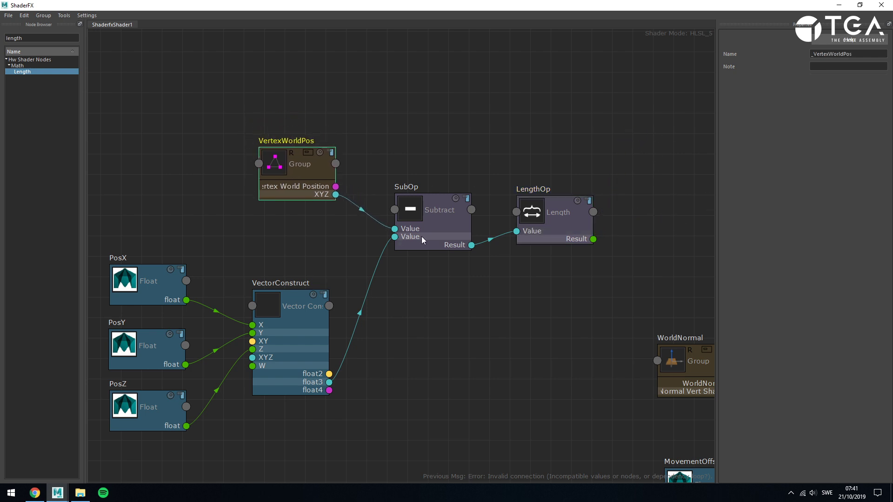
pyautogui.moveTo(421, 236); pyautogui.dragTo(422, 268)
pyautogui.moveTo(546, 234); pyautogui.dragTo(539, 270)
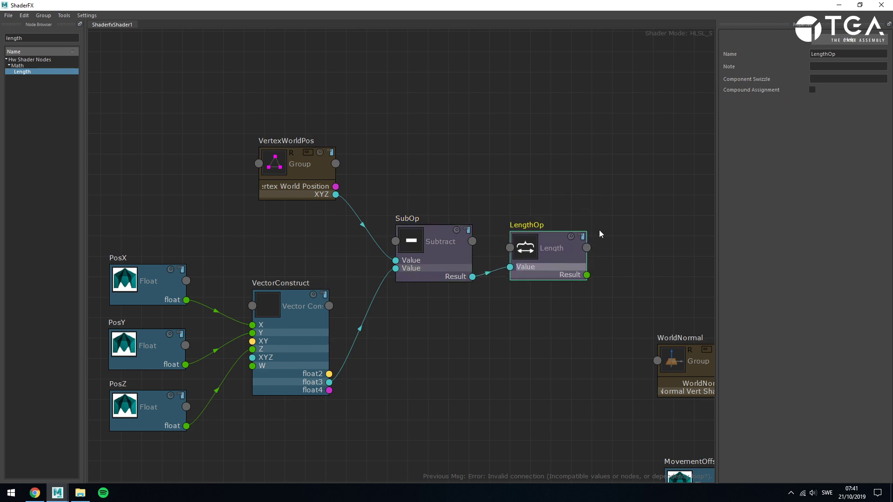
# Move the Time node away from the Speed and Multiply nodes, to free space above the LengthOp node
pyautogui.click(600, 231)
pyautogui.moveTo(623, 247); pyautogui.dragTo(367, 127, button='middle')
pyautogui.scroll(-3, 367, 131)
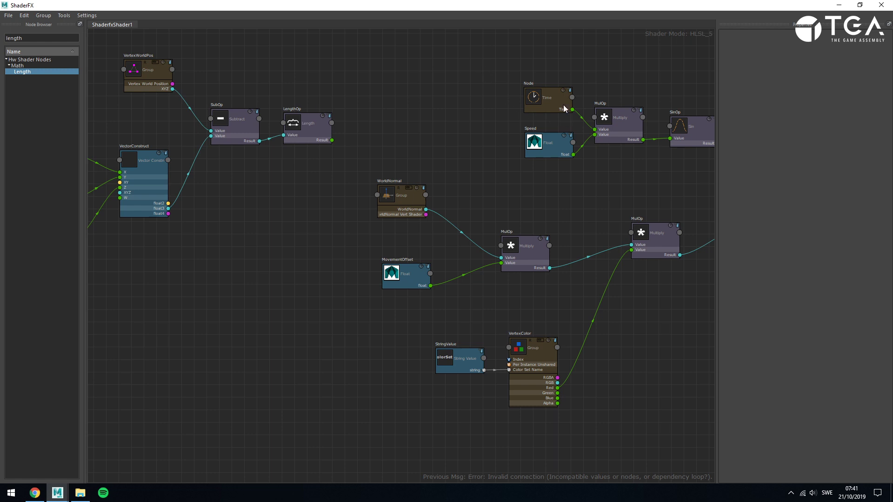
pyautogui.moveTo(279, 73); pyautogui.dragTo(301, 148, button='middle')
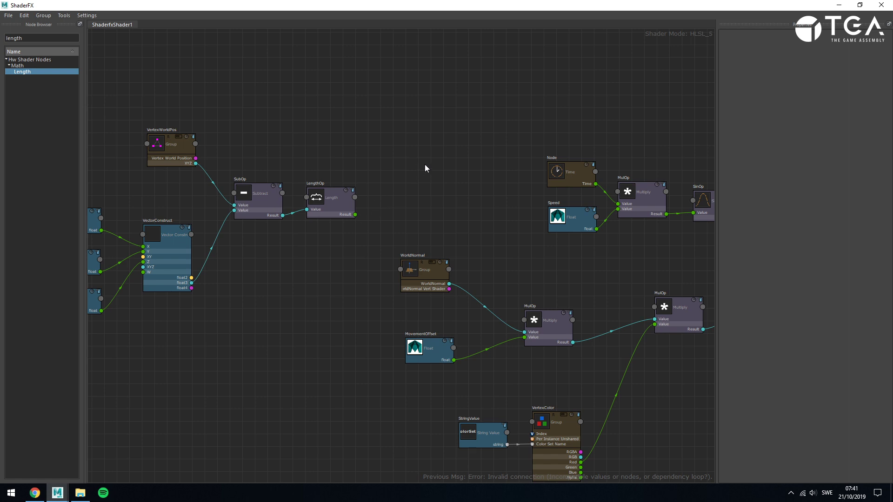
pyautogui.scroll(-3, 224, 148)
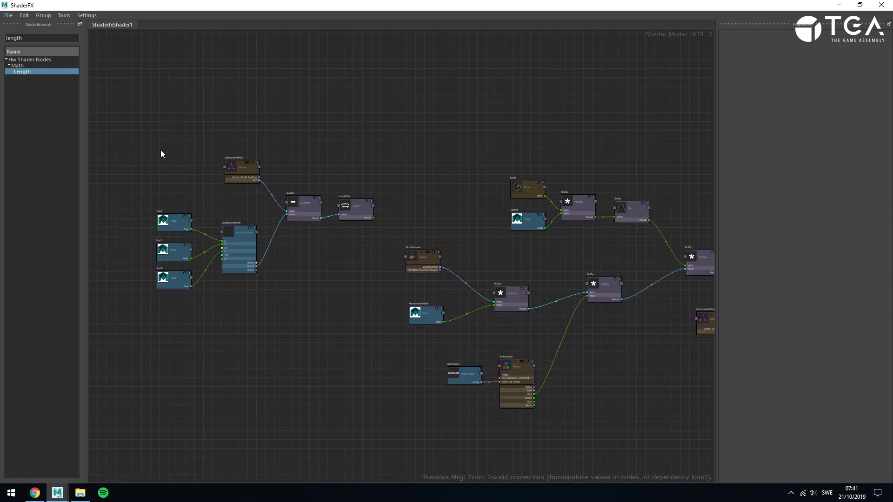
pyautogui.moveTo(160, 150); pyautogui.dragTo(346, 337)
pyautogui.moveTo(519, 193); pyautogui.dragTo(401, 77)
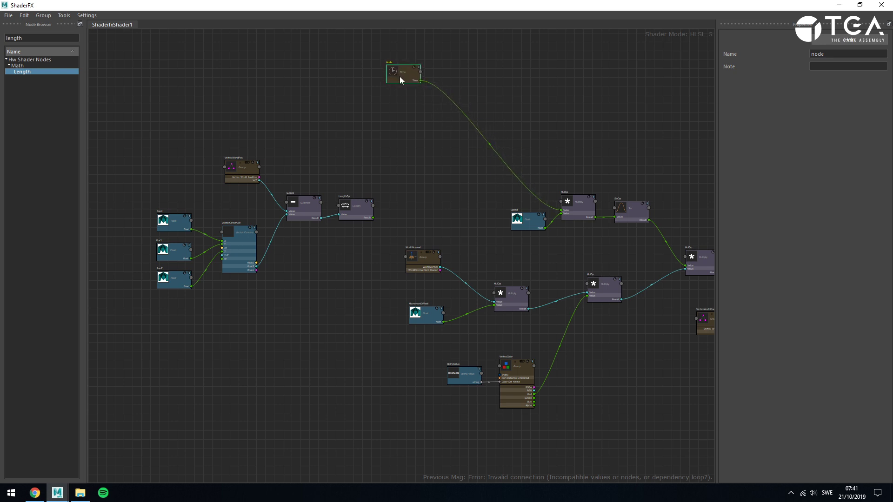
pyautogui.click(386, 187)
pyautogui.scroll(3, 495, 222)
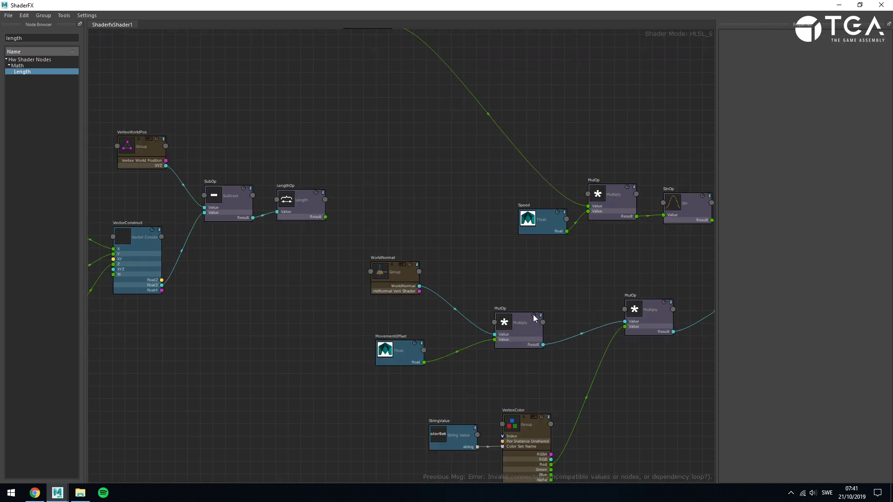
# Add a Subtract node that subtracts the LengthOp result from Time, and feed its result into the Speed node's Multiply
pyautogui.doubleClick(52, 40)
pyautogui.press('BackSpace')
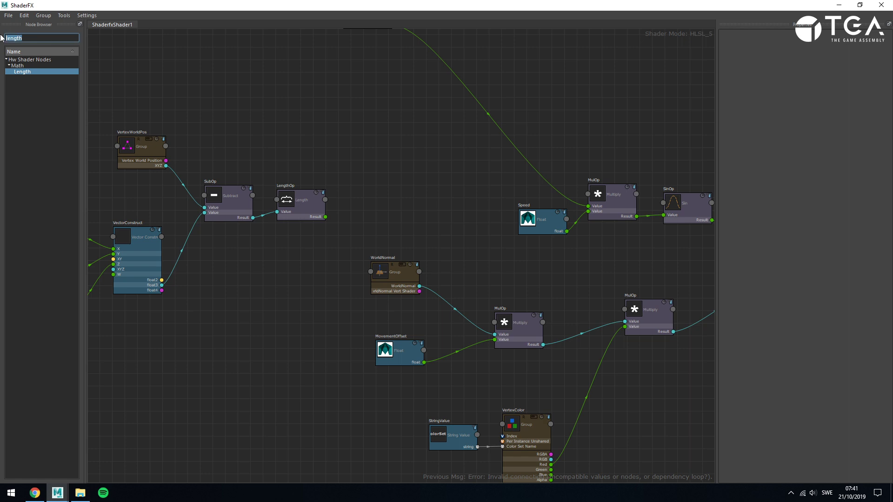
pyautogui.write('su')
pyautogui.moveTo(32, 90); pyautogui.dragTo(461, 80)
pyautogui.moveTo(407, 70); pyautogui.dragTo(461, 144)
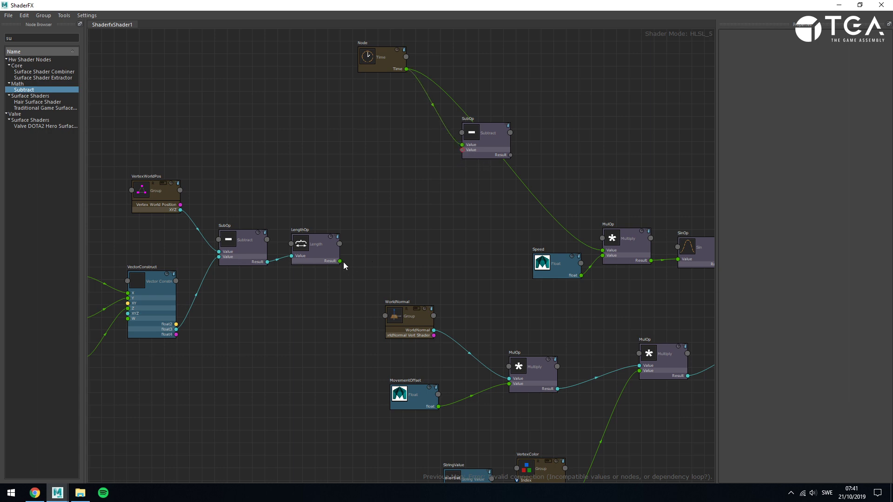
pyautogui.moveTo(340, 261); pyautogui.dragTo(603, 250)
# Move the whole center-point distance chain, from PosX, PosY and PosZ to LengthOp, up closer to the new Subtract node
pyautogui.moveTo(170, 163); pyautogui.dragTo(361, 217, button='middle')
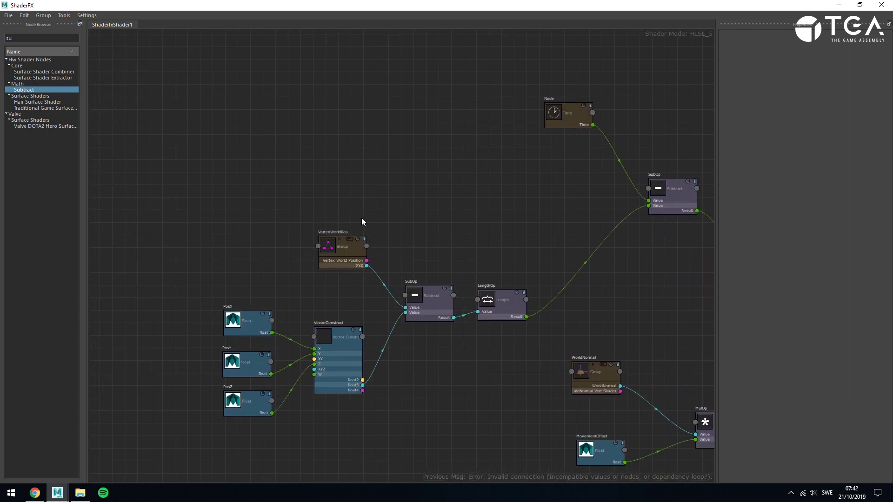
pyautogui.moveTo(247, 195); pyautogui.dragTo(484, 418)
pyautogui.moveTo(510, 289); pyautogui.dragTo(518, 215)
# Preview the heart's animation in the Maya viewport, stop playback and return to the ShaderFX graph
pyautogui.click(840, 5)
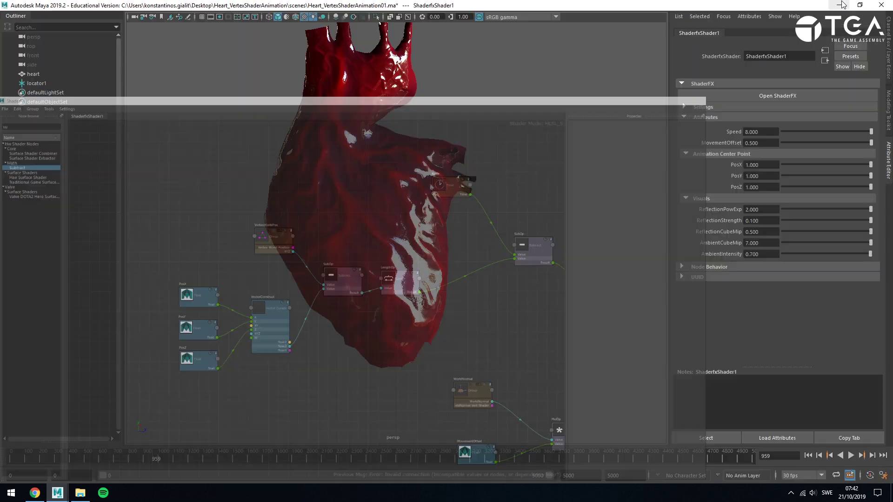
pyautogui.click(850, 457)
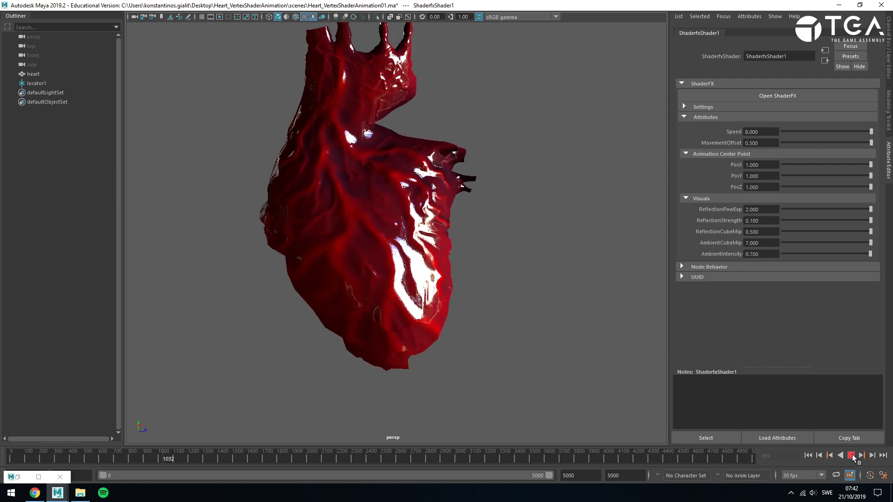
pyautogui.click(851, 457)
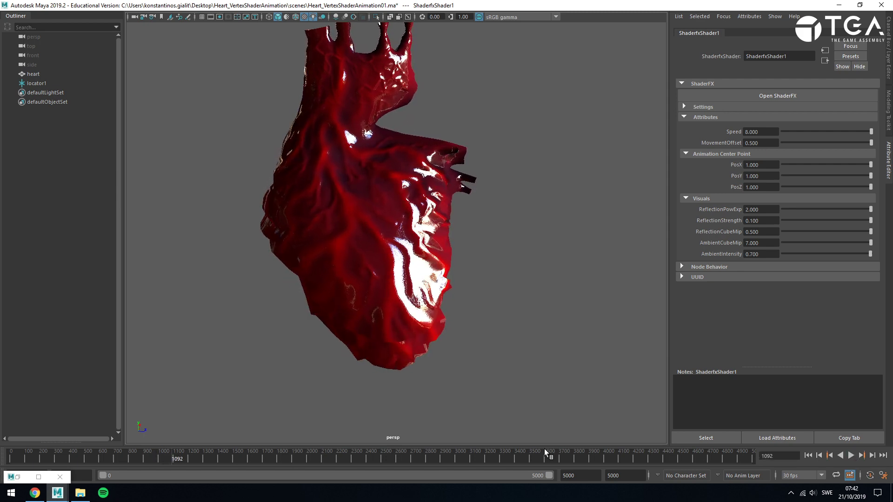
pyautogui.click(39, 476)
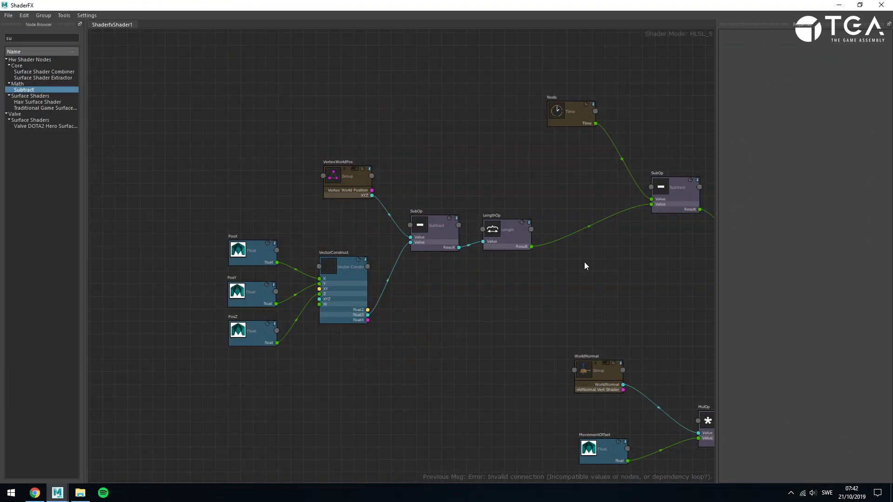
# Duplicate the Speed node together with its Multiply node and place the copies below the LengthOp node
pyautogui.moveTo(584, 261); pyautogui.dragTo(421, 191, button='middle')
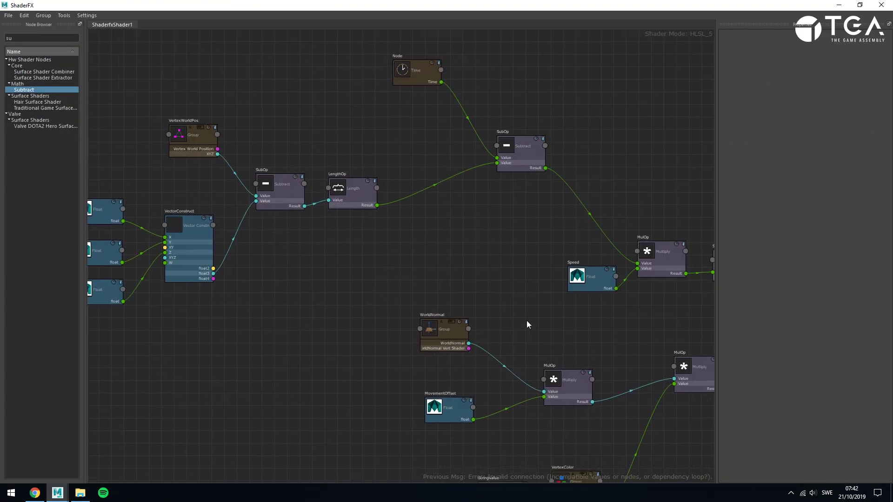
pyautogui.moveTo(528, 322); pyautogui.dragTo(443, 284, button='middle')
pyautogui.click(495, 235)
pyautogui.keyDown('shift'); pyautogui.click(552, 220); pyautogui.keyUp('shift')
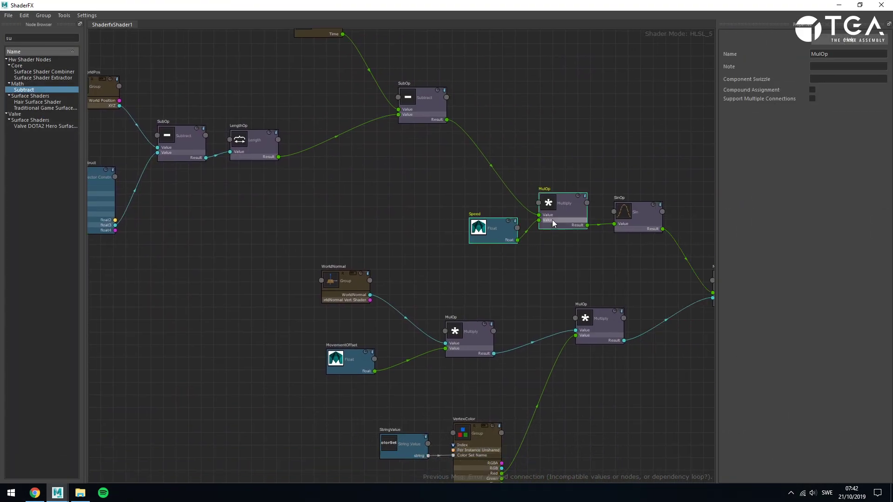
pyautogui.hotkey('ctrl', 'c')
pyautogui.hotkey('ctrl', 'v')
pyautogui.moveTo(177, 67); pyautogui.dragTo(269, 128)
pyautogui.moveTo(242, 77); pyautogui.dragTo(337, 198)
pyautogui.scroll(3, 333, 168)
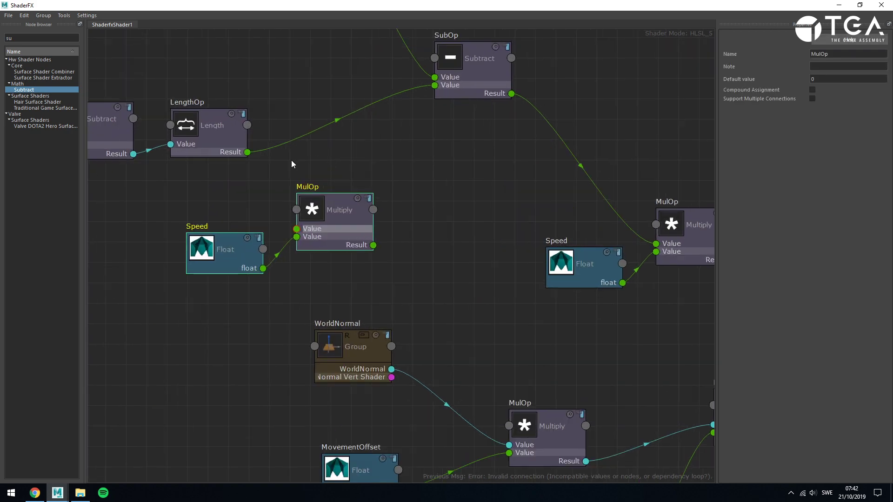
# Multiply the LengthOp result by the copied Speed value, feed it into the Time Subtract's second value, and tidy the copied nodes
pyautogui.moveTo(279, 157); pyautogui.dragTo(310, 206)
pyautogui.moveTo(314, 262); pyautogui.dragTo(313, 259)
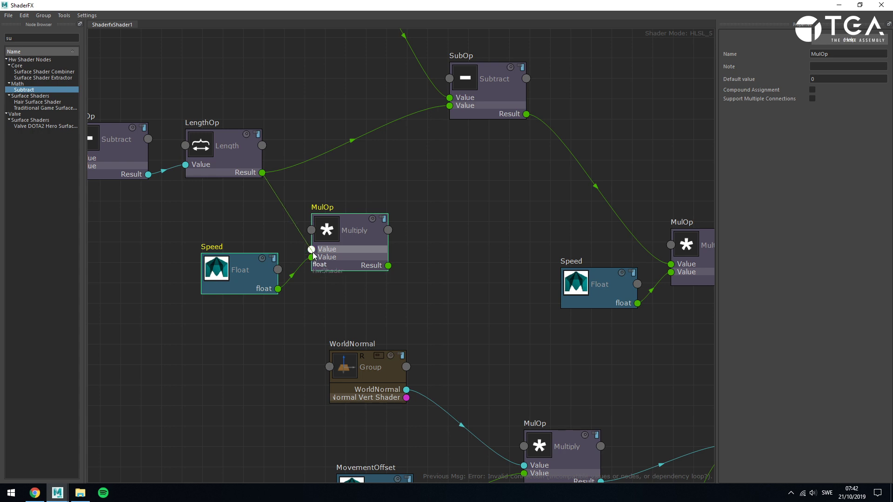
pyautogui.moveTo(387, 265); pyautogui.dragTo(449, 105)
pyautogui.moveTo(359, 236); pyautogui.dragTo(352, 157)
pyautogui.click(285, 289)
# Rename the copied Speed node as DistanceTimeOffset and nudge it closer to the LengthOp node
pyautogui.click(237, 257)
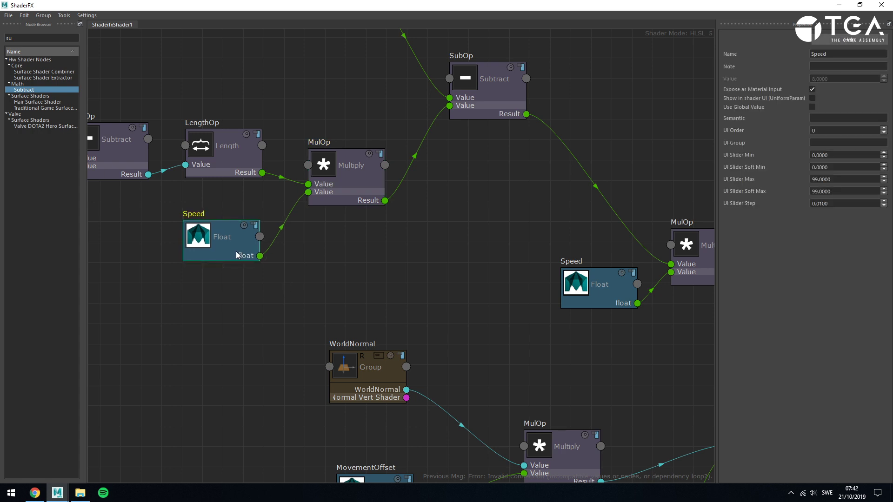
pyautogui.doubleClick(828, 55)
pyautogui.write('Tim')
pyautogui.press('BackSpace')
pyautogui.press('BackSpace')
pyautogui.press('BackSpace')
pyautogui.write('DistanceTimeOffset')
pyautogui.press('Return')
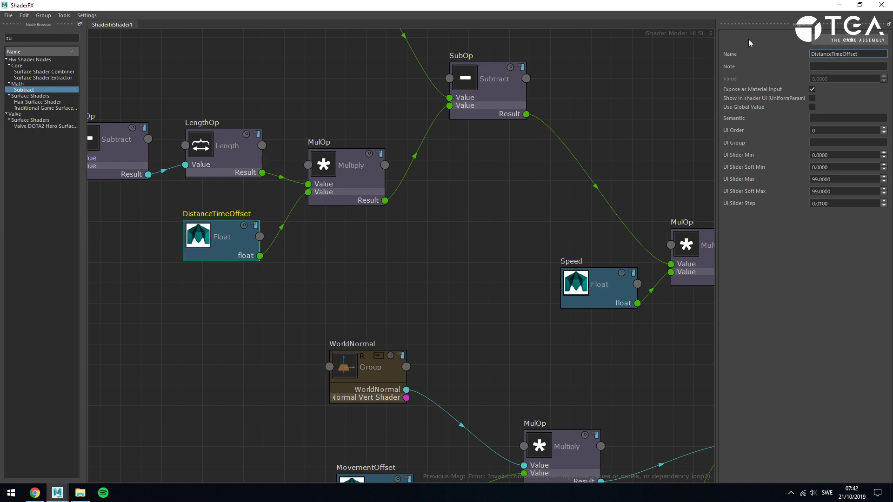
pyautogui.click(130, 203)
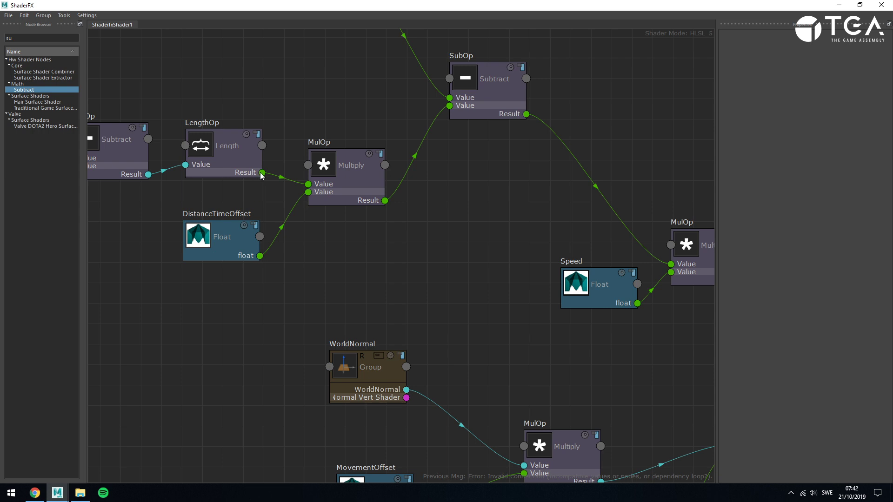
pyautogui.moveTo(231, 235); pyautogui.dragTo(229, 231)
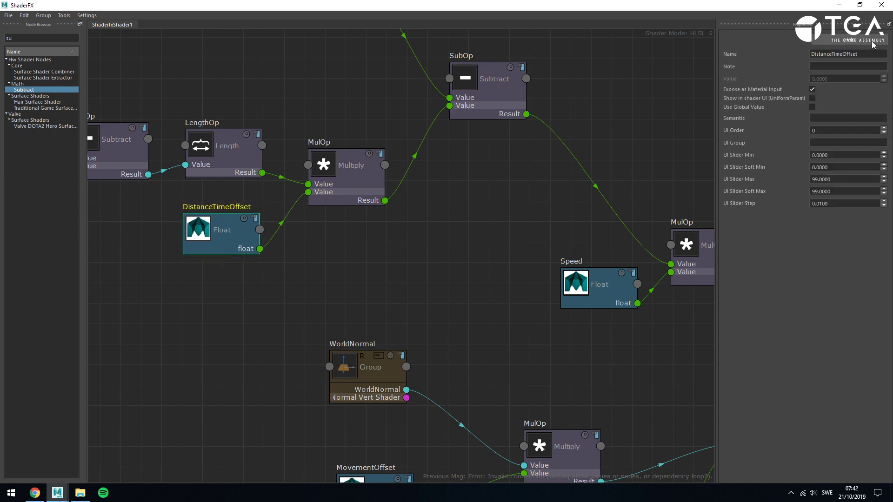
pyautogui.click(494, 264)
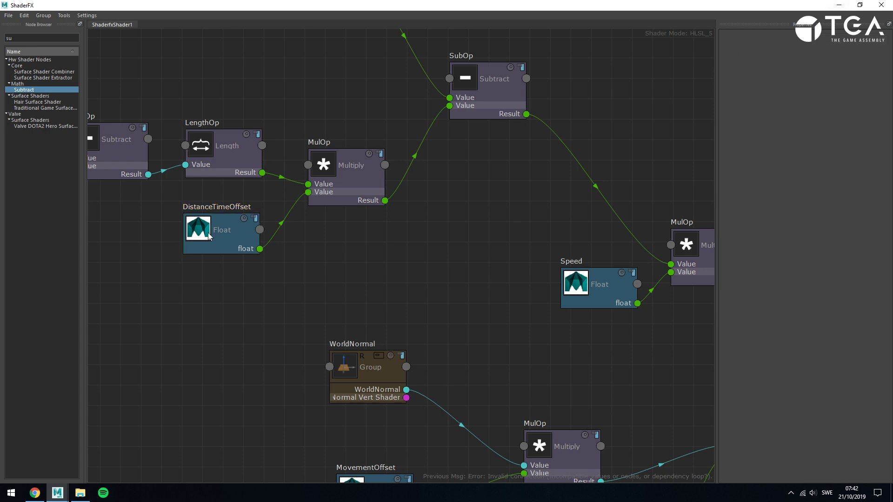
# Switch back to the Maya scene, set the shader's DistanceTimeOffset to 0.1 and play the animation
pyautogui.click(839, 5)
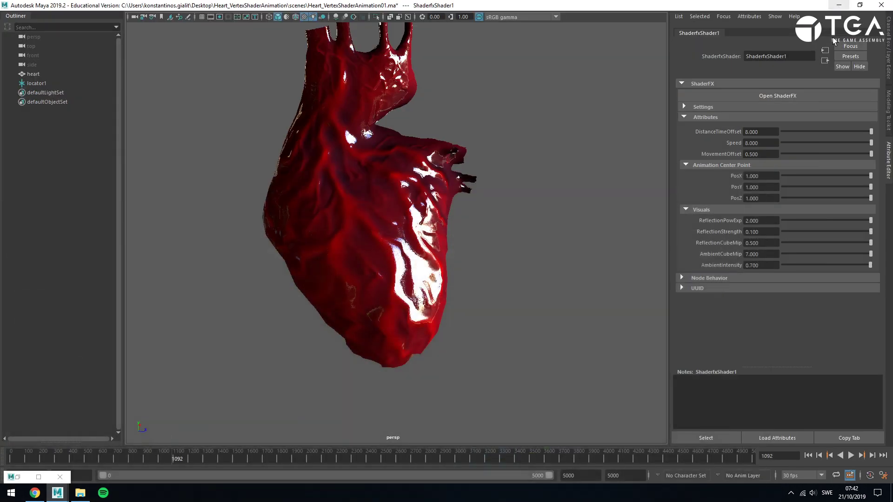
pyautogui.moveTo(762, 132); pyautogui.dragTo(722, 131)
pyautogui.write('0.1')
pyautogui.press('Return')
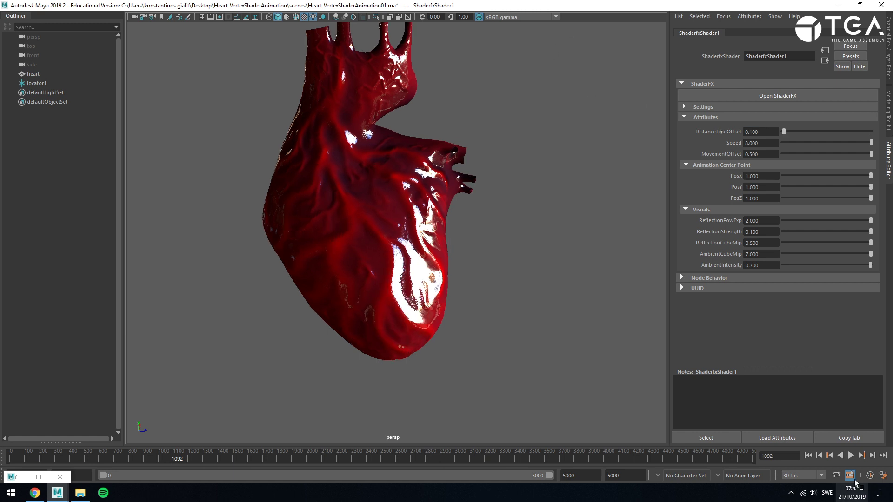
pyautogui.click(851, 456)
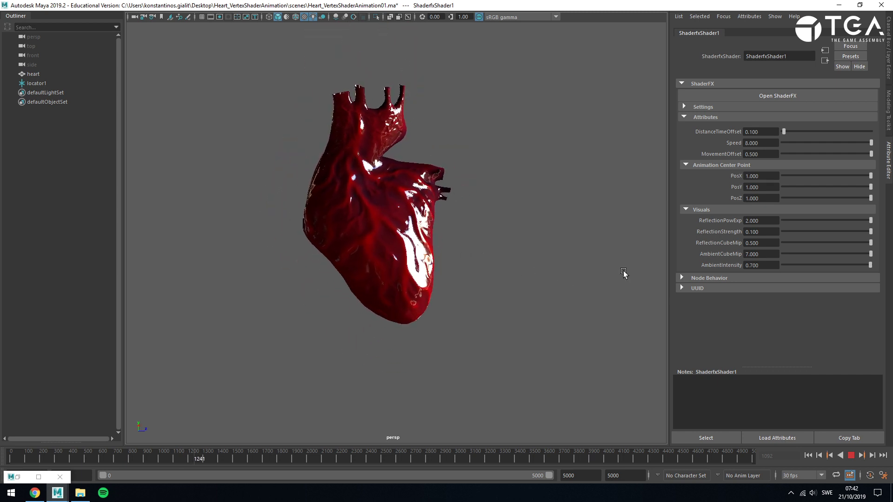
# Set DistanceTimeOffset to 0.05 during playback, watch the heartbeat and stop the animation
pyautogui.click(769, 132)
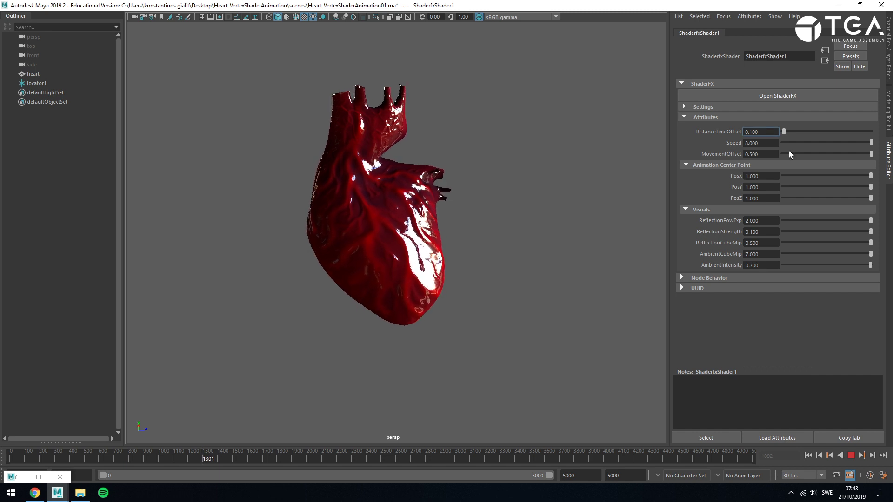
pyautogui.press('BackSpace')
pyautogui.press('BackSpace')
pyautogui.press('BackSpace')
pyautogui.write('95')
pyautogui.press('BackSpace')
pyautogui.press('BackSpace')
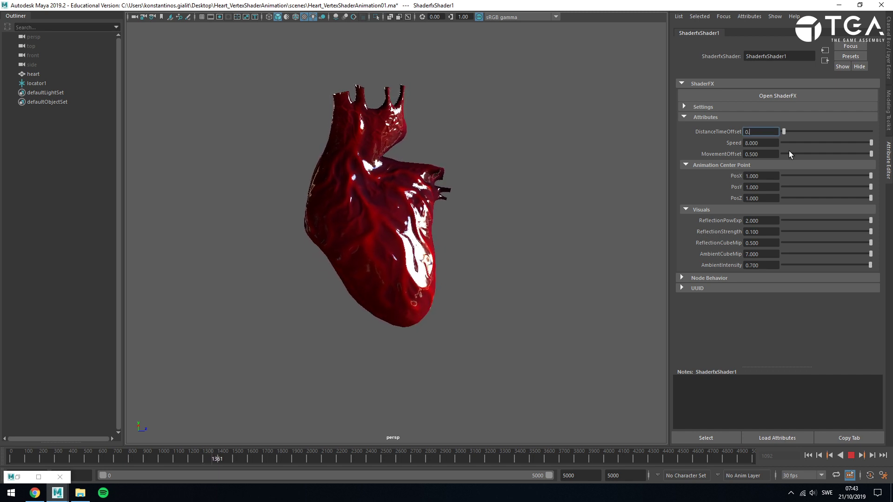
pyautogui.write('05')
pyautogui.press('Return')
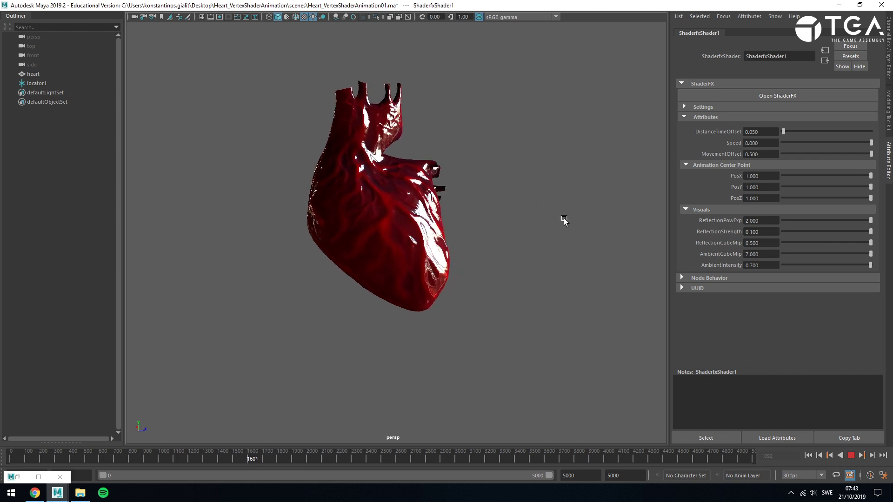
pyautogui.click(851, 456)
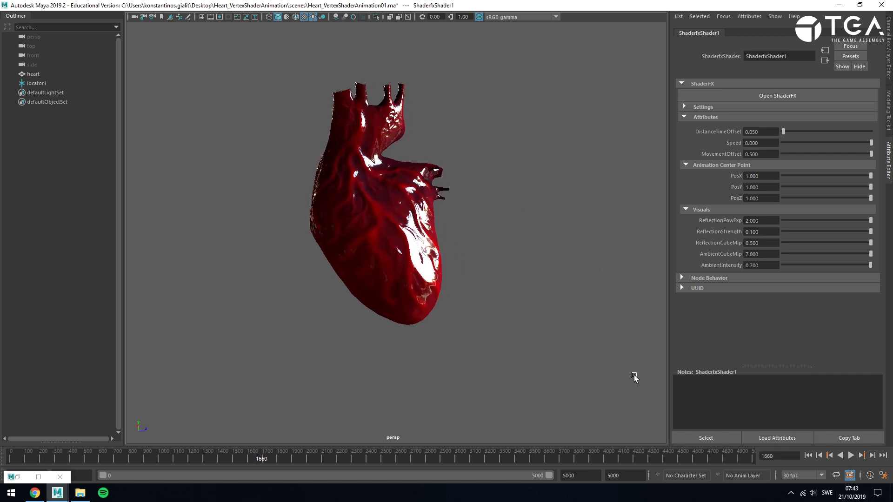
# Clear the shader selection and select locator1 in the scene
pyautogui.click(481, 286)
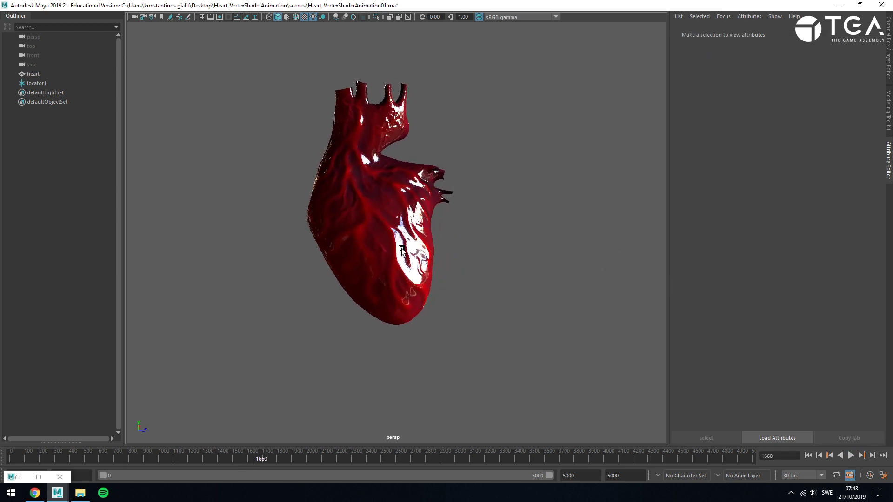
pyautogui.click(43, 83)
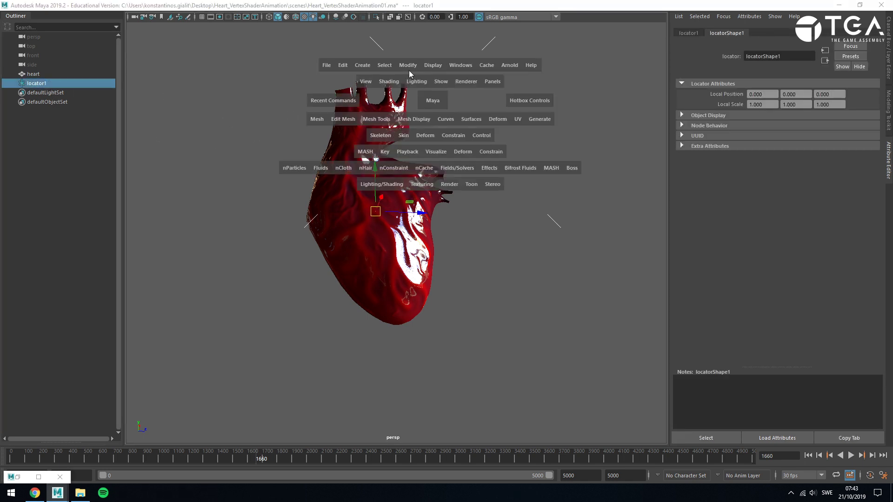
# Open the Connection Editor with locator1 loaded as the output node
pyautogui.click(466, 65)
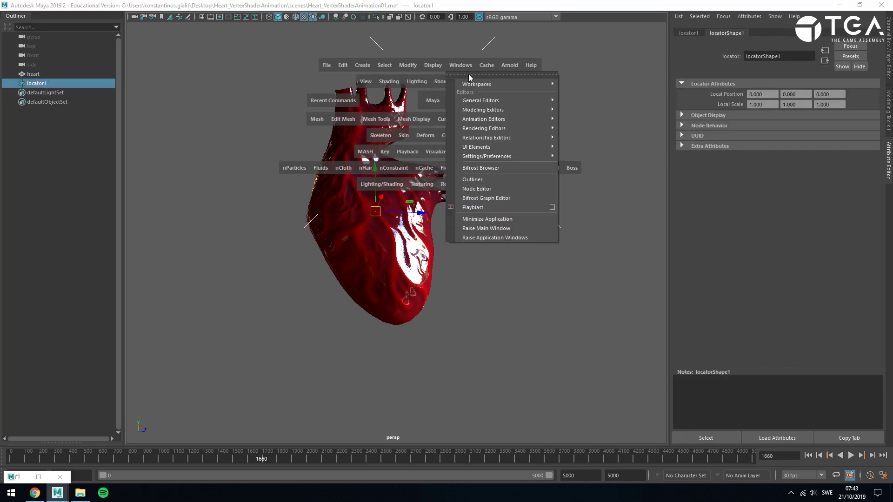
pyautogui.moveTo(528, 101)
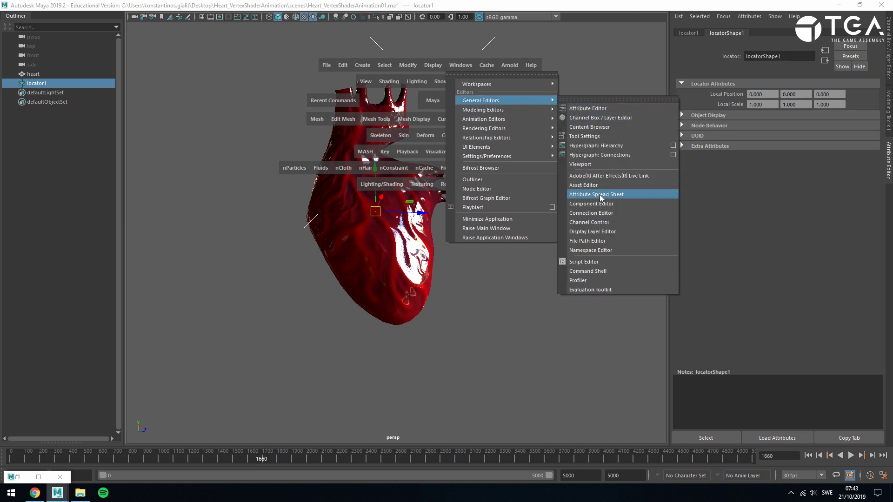
pyautogui.click(620, 213)
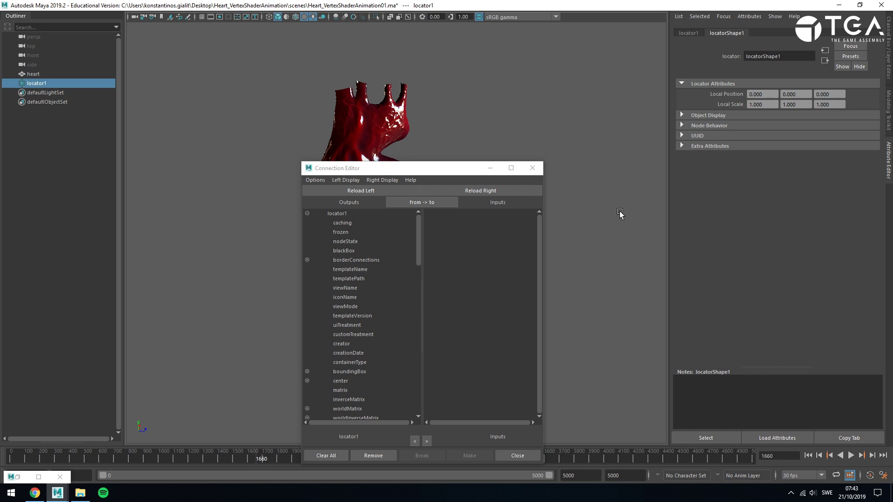
# Select the heart's ShaderfxShader1 material and load it as the input node in the Connection Editor
pyautogui.click(390, 157)
pyautogui.click(463, 133)
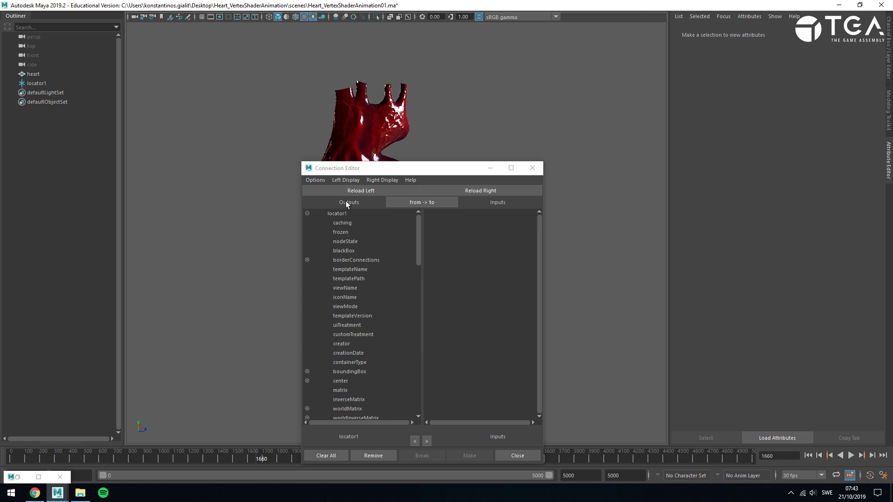
pyautogui.click(405, 112)
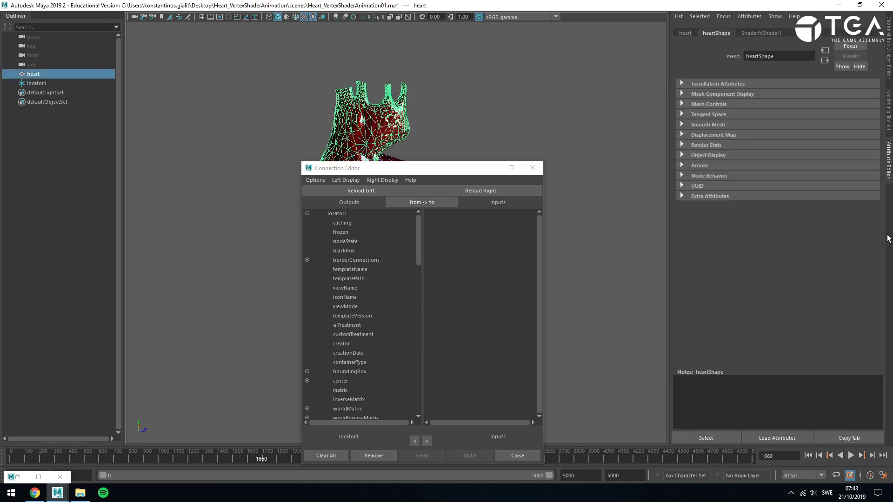
pyautogui.click(768, 33)
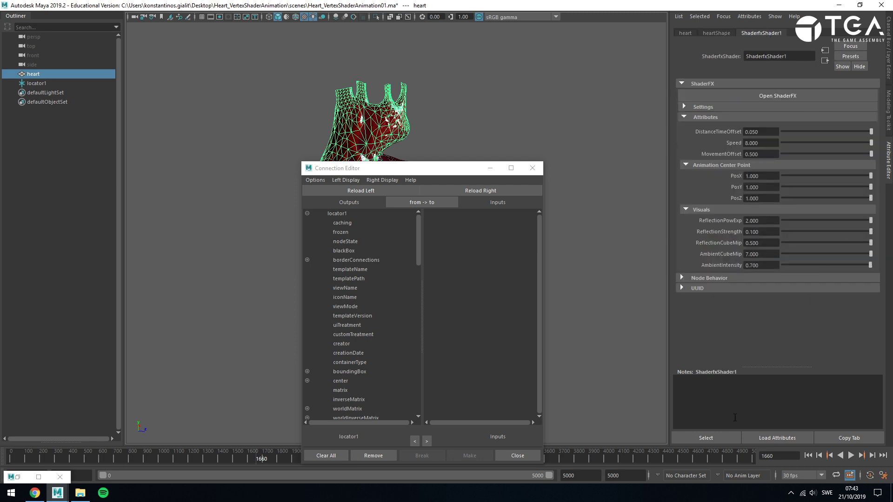
pyautogui.click(665, 409)
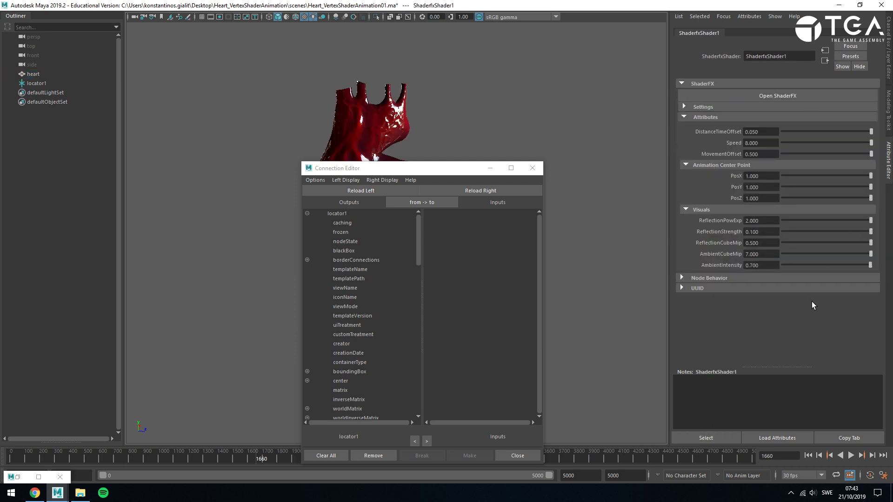
pyautogui.click(487, 192)
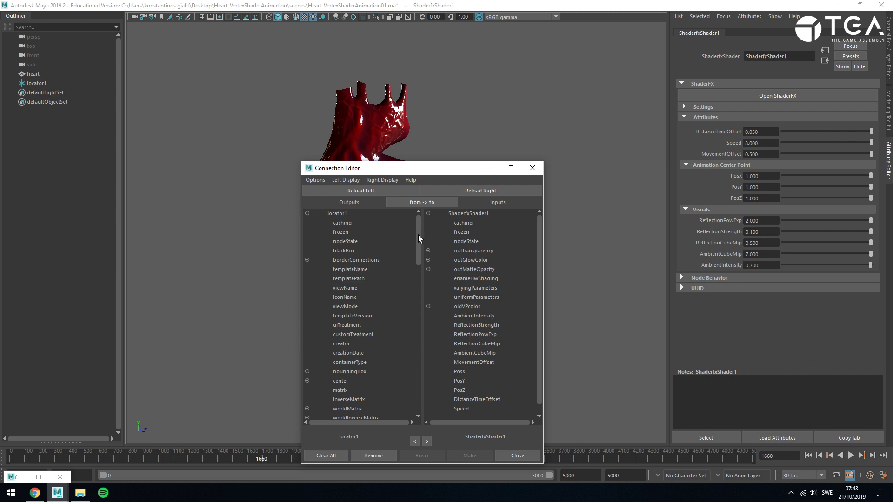
# Connect locator1's translateX, translateY and translateZ to the shader's PosX, PosY and PosZ, and close the Connection Editor
pyautogui.moveTo(418, 236); pyautogui.dragTo(412, 320)
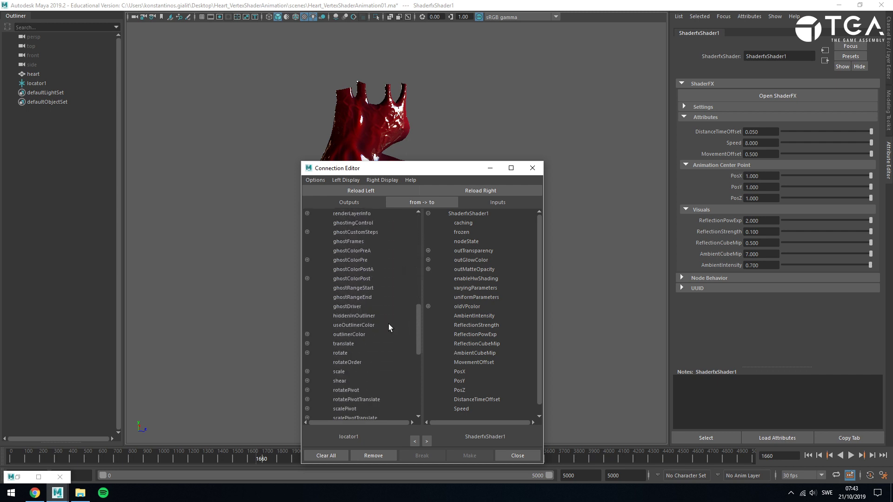
pyautogui.click(306, 344)
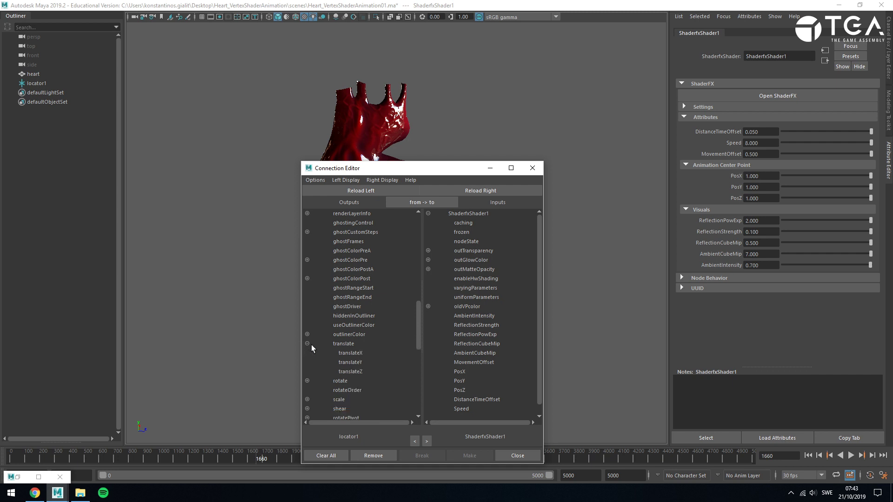
pyautogui.click(350, 353)
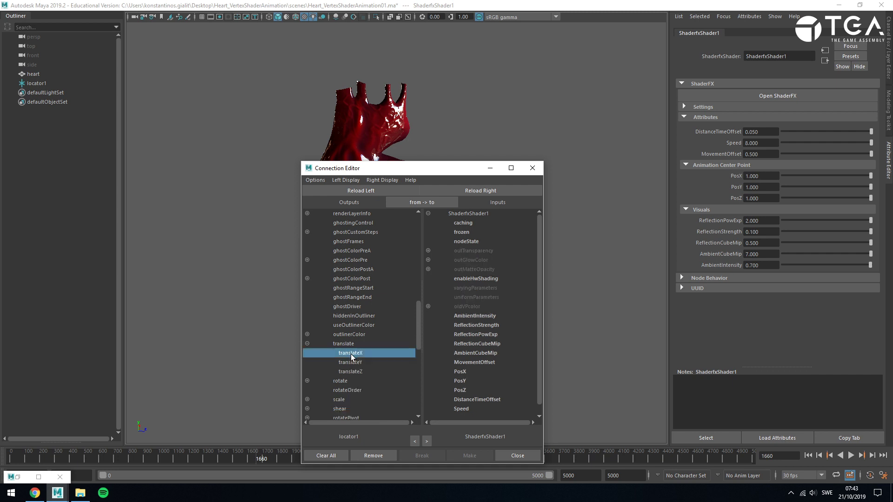
pyautogui.click(460, 372)
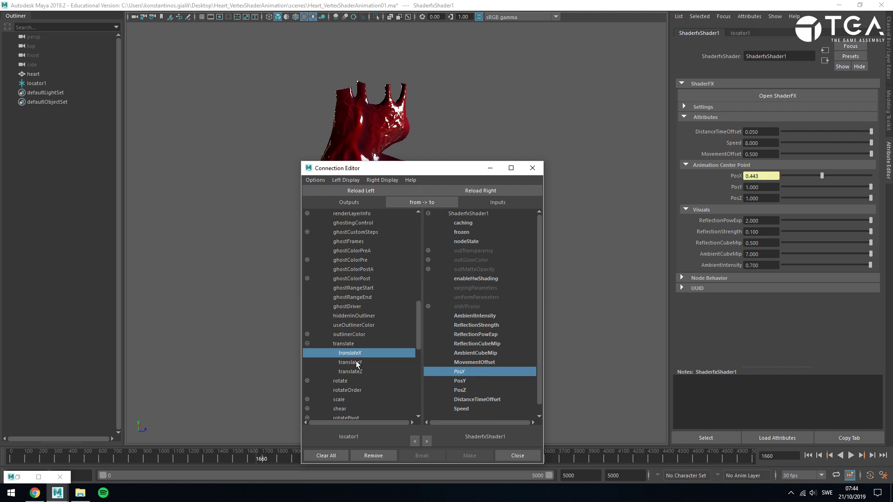
pyautogui.click(357, 363)
pyautogui.click(461, 382)
pyautogui.click(363, 372)
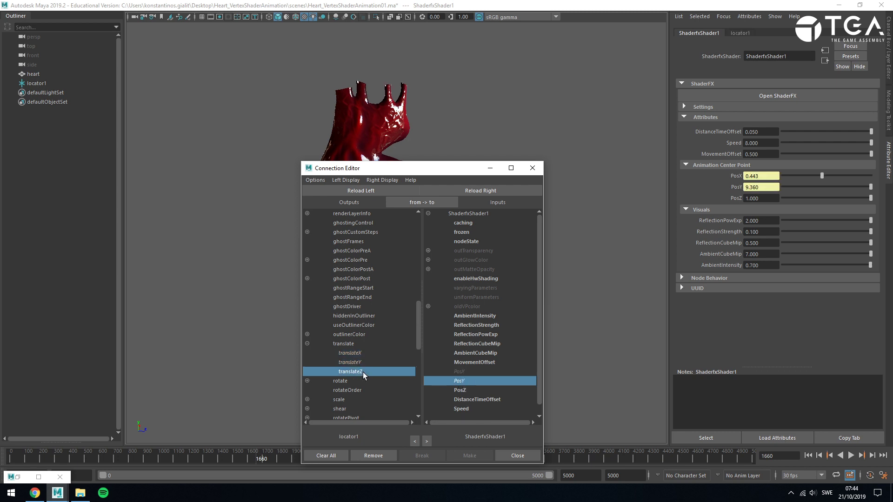
pyautogui.click(463, 390)
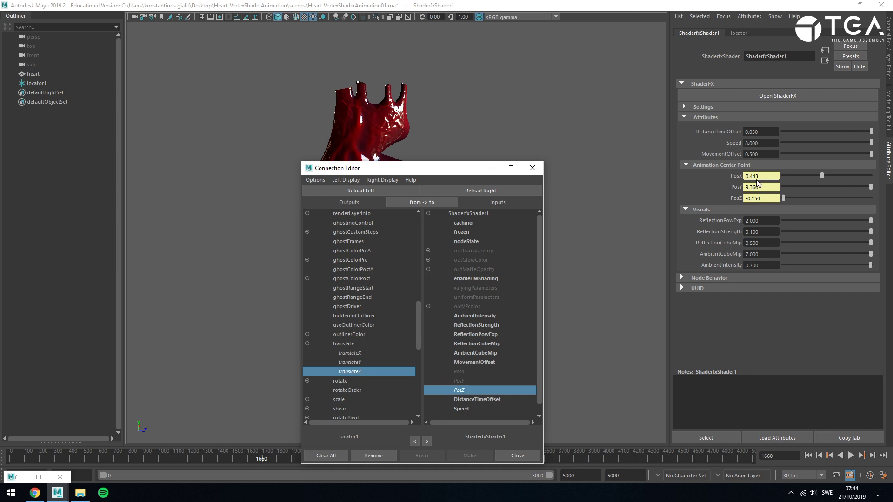
pyautogui.click(532, 168)
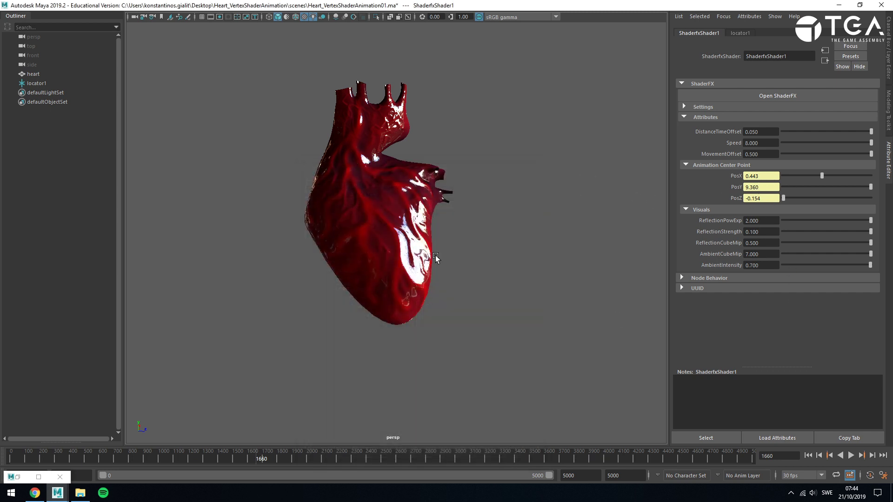
# Play back the heart animation in the perspective view
pyautogui.press('space')
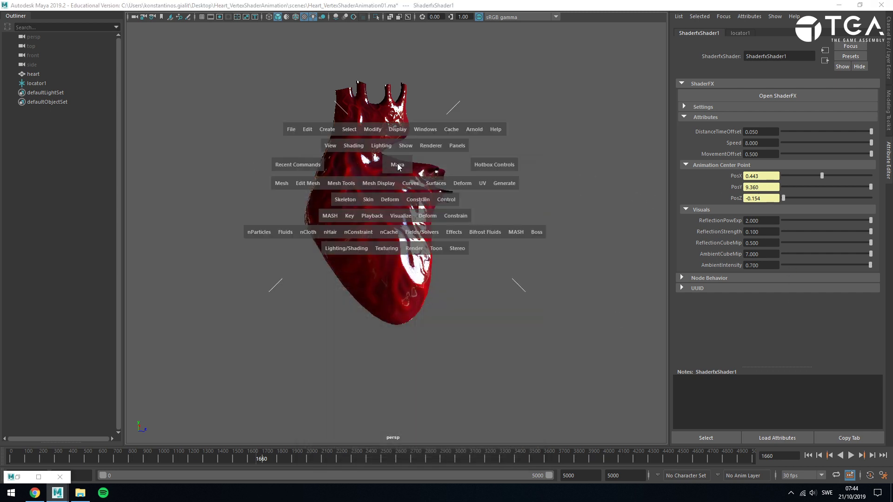
pyautogui.click(417, 233)
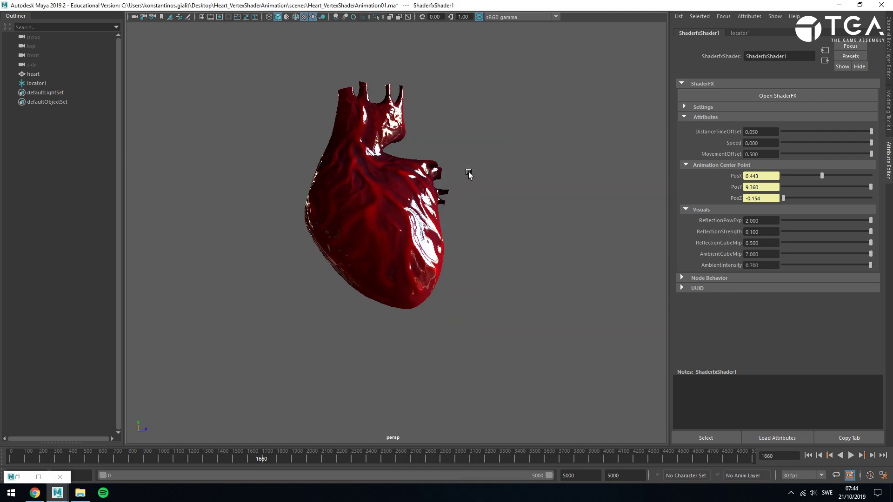
pyautogui.press('space')
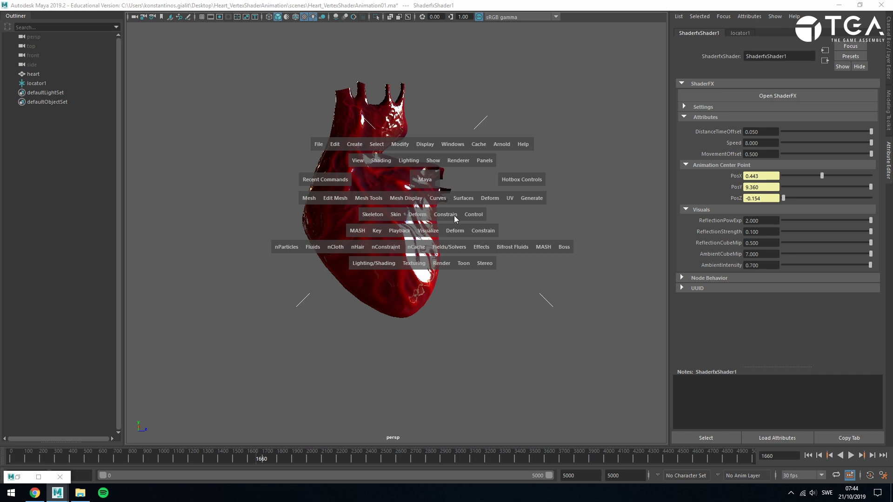
pyautogui.click(452, 247)
pyautogui.click(504, 325)
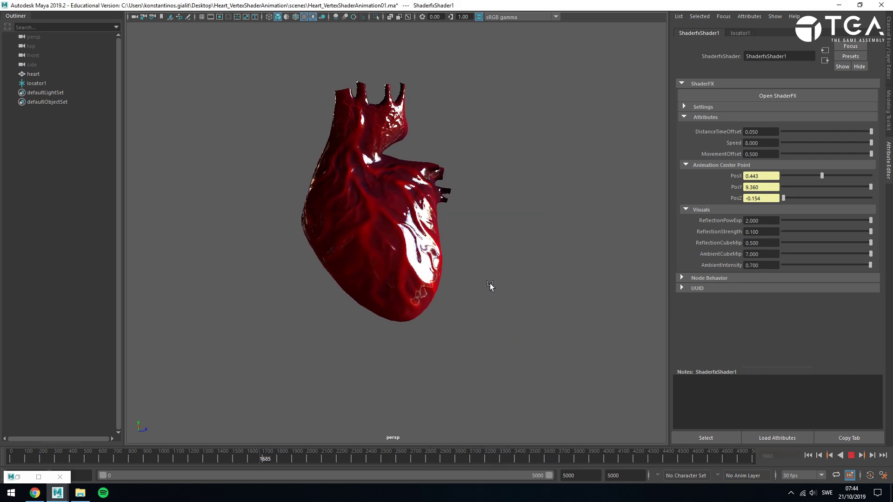
# Move locator1 outside the heart and return it to the heart's centre while the animation plays
pyautogui.click(38, 84)
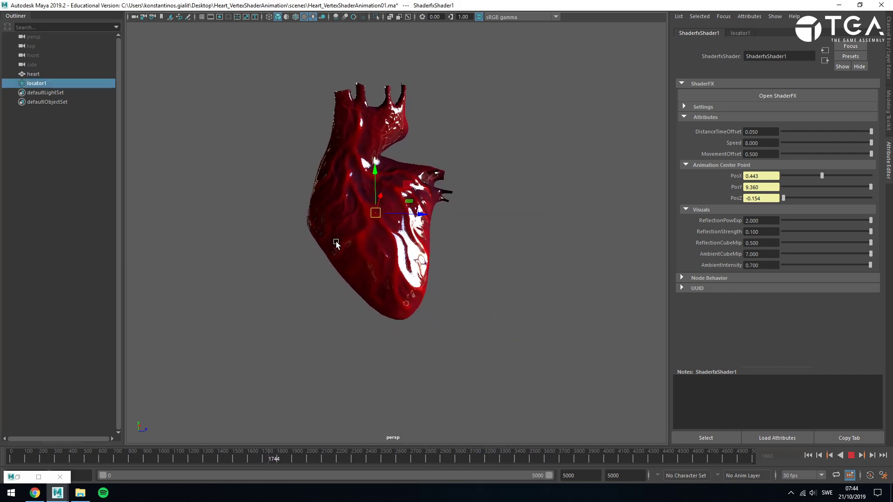
pyautogui.moveTo(370, 218); pyautogui.dragTo(463, 277)
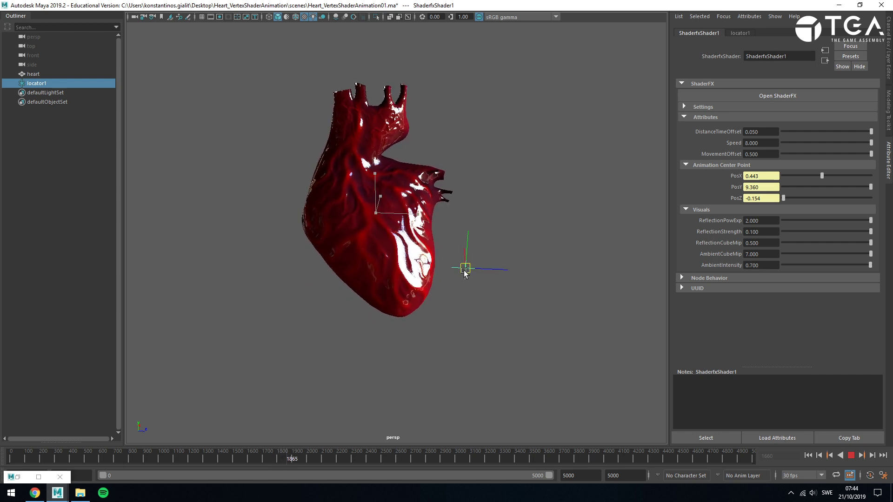
pyautogui.moveTo(432, 325)
pyautogui.mouseDown()
pyautogui.moveTo(418, 347)
pyautogui.moveTo(370, 333)
pyautogui.moveTo(293, 285)
pyautogui.moveTo(377, 211)
pyautogui.mouseUp()
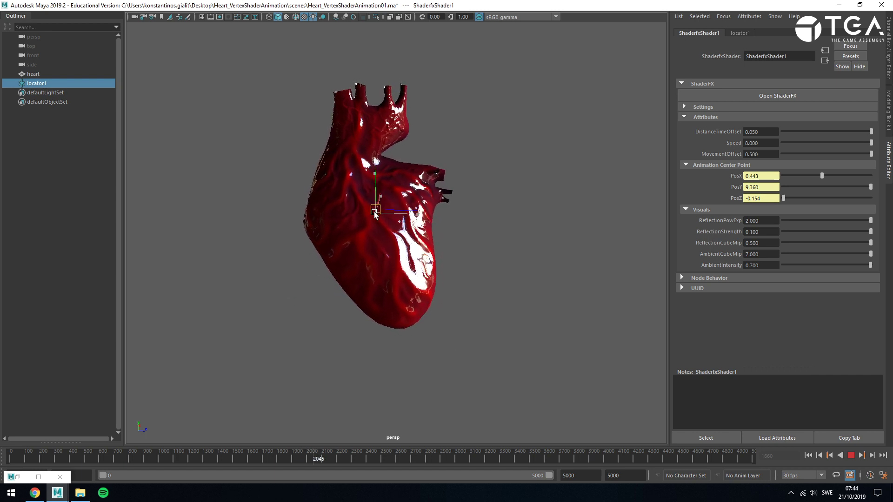
pyautogui.keyDown('alt'); pyautogui.moveTo(553, 223); pyautogui.dragTo(489, 252, button='middle'); pyautogui.keyUp('alt')
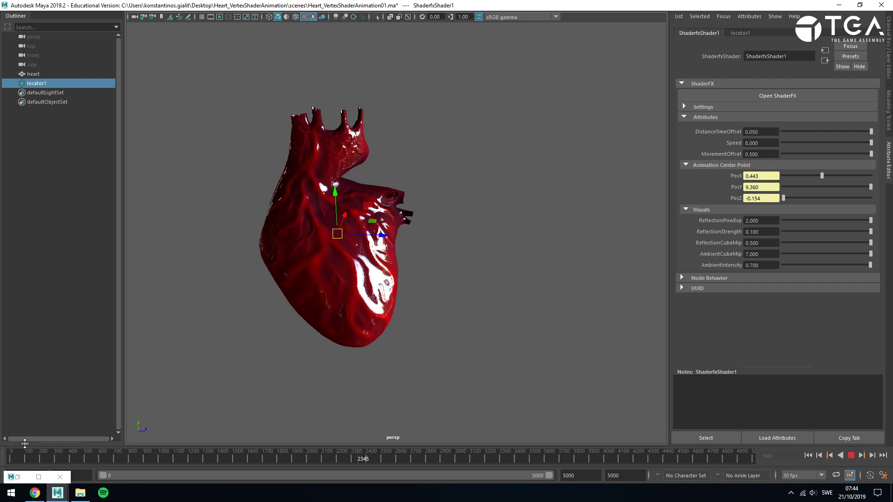
# Switch to the Heartbeat graph in Desmos and delete the sin(x) expression
pyautogui.click(42, 494)
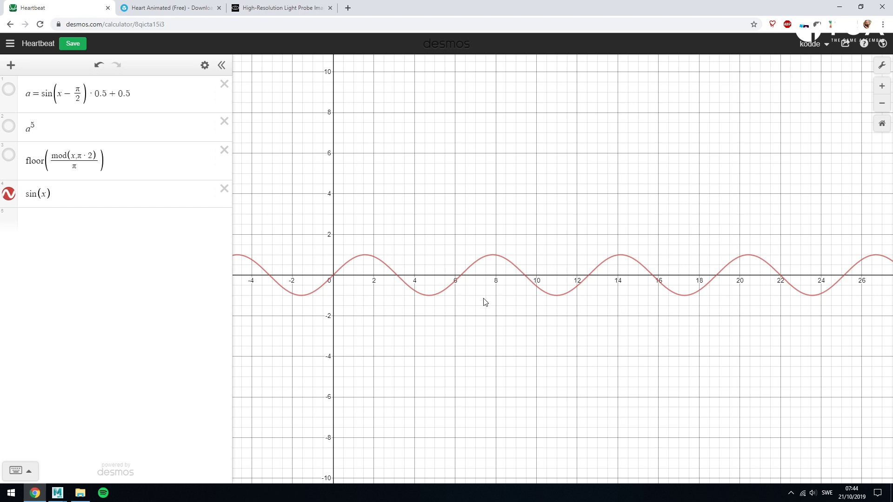
pyautogui.click(10, 194)
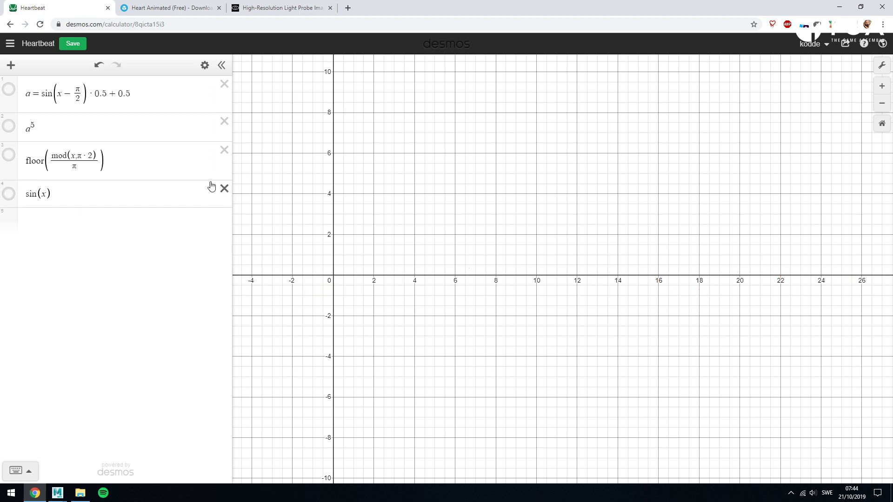
pyautogui.click(224, 189)
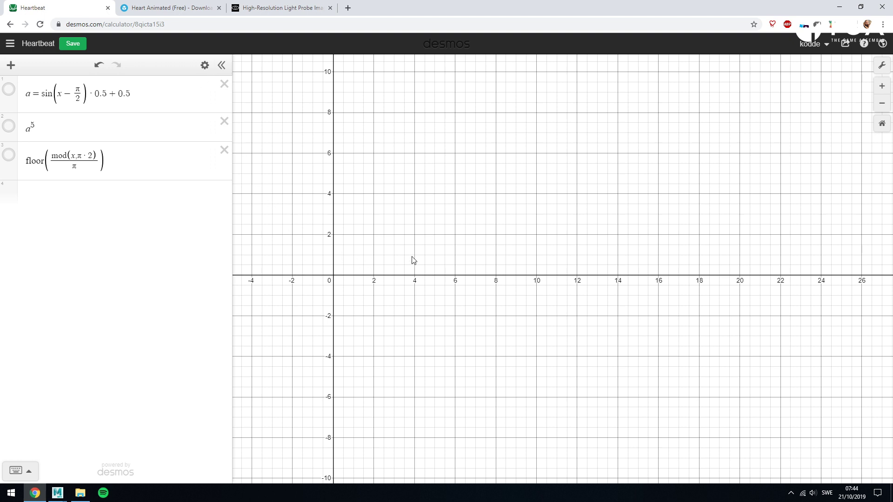
# Show the curve a = sin(x − π/2) · 0.5 + 0.5 and examine its shape up close
pyautogui.scroll(4, 316, 258)
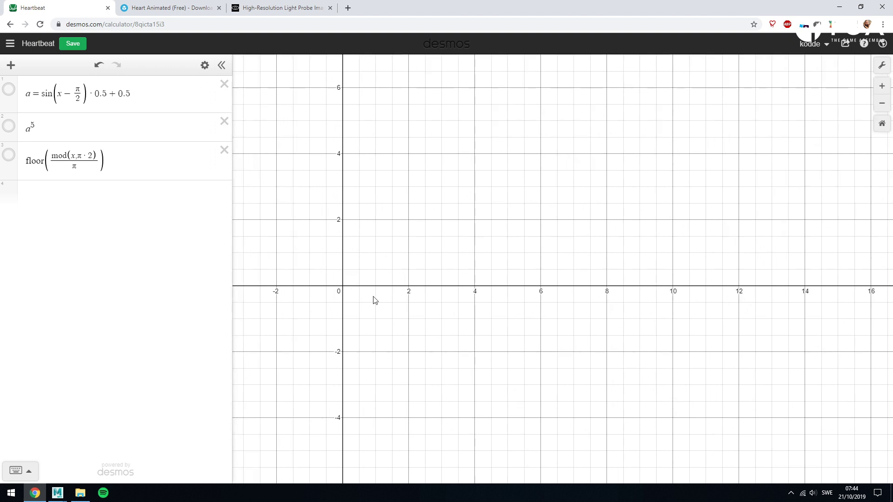
pyautogui.click(10, 89)
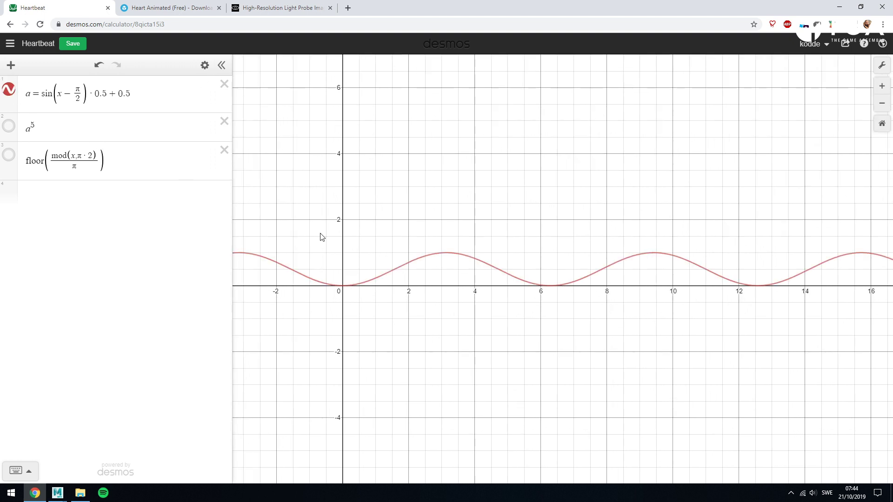
pyautogui.scroll(2, 407, 299)
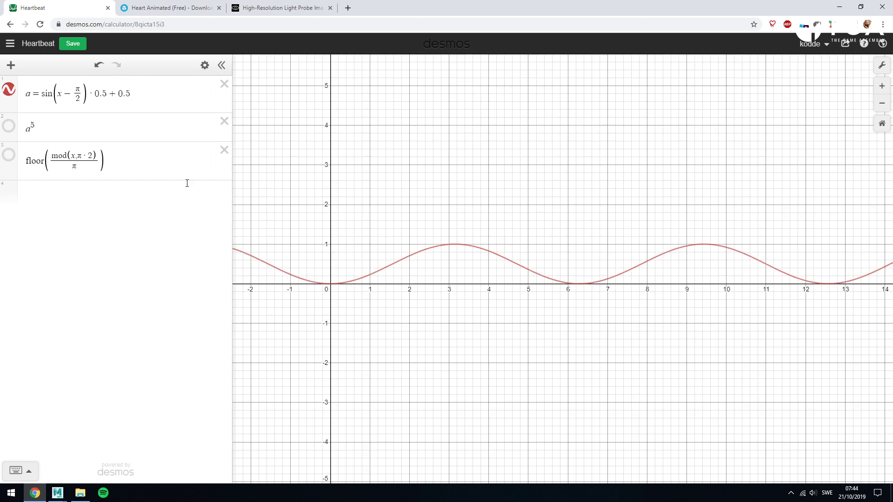
pyautogui.scroll(2, 456, 252)
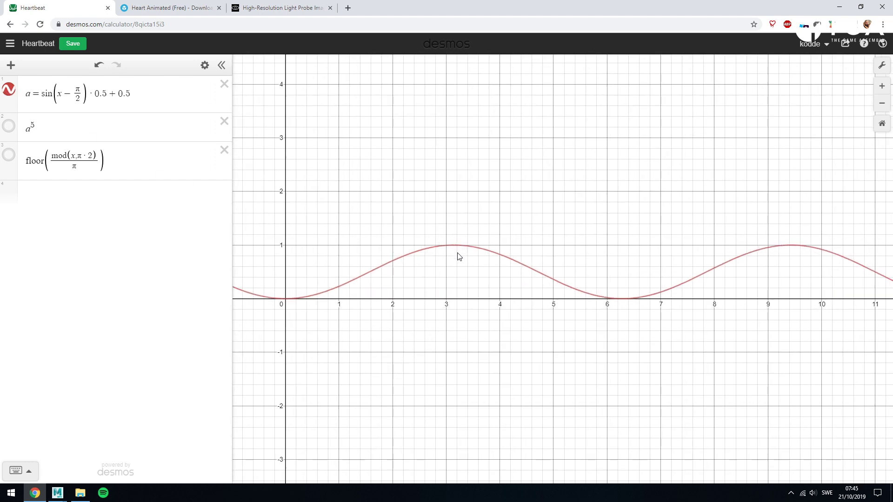
pyautogui.scroll(-1, 459, 256)
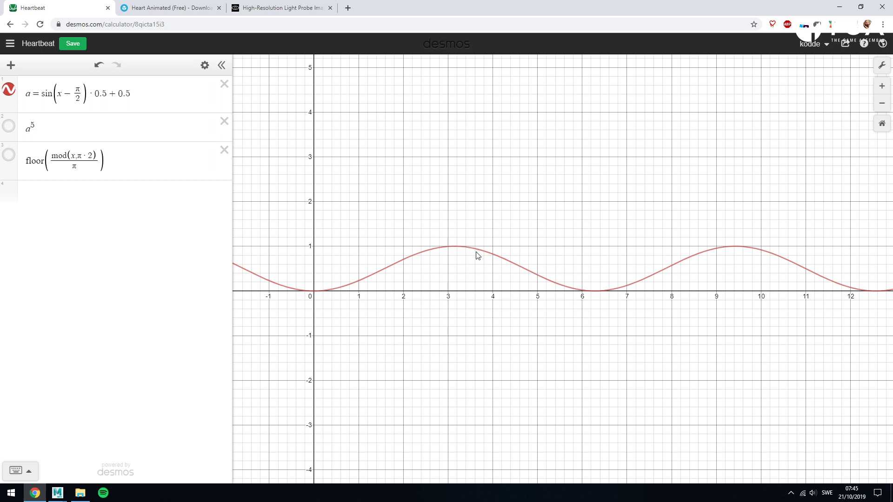
# Show the a^5 curve together with the base sine curve a for comparison
pyautogui.click(9, 126)
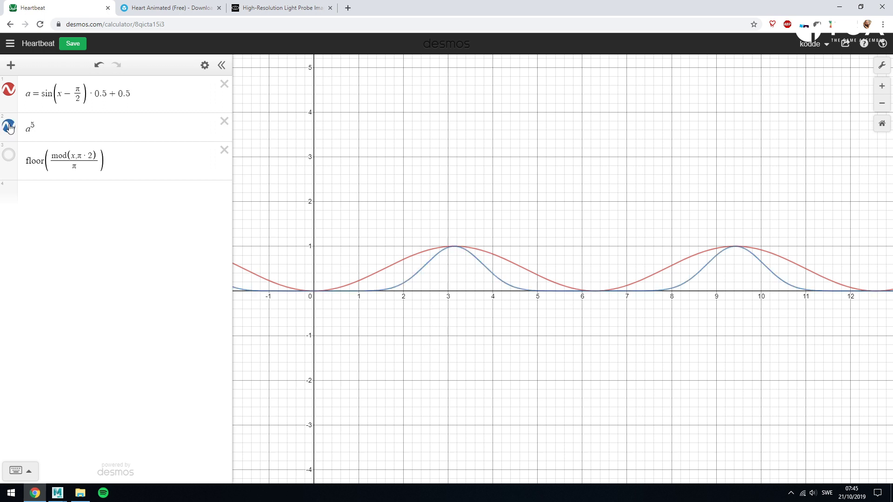
pyautogui.click(9, 127)
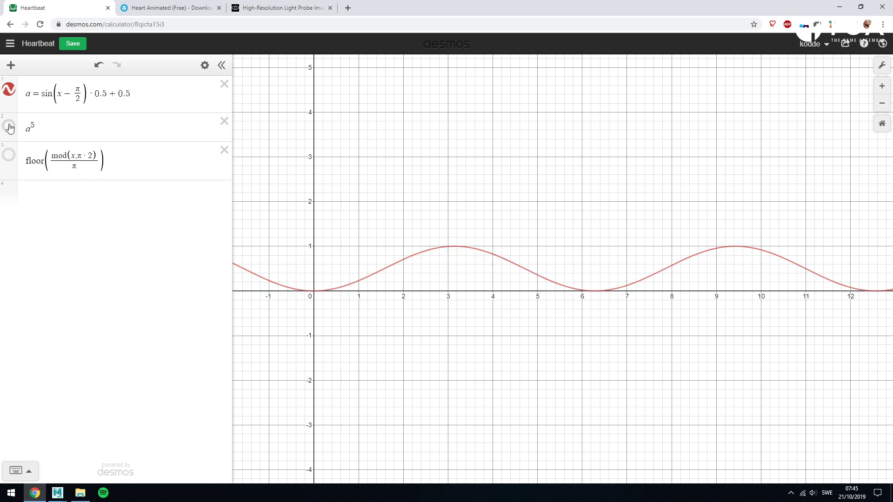
pyautogui.click(29, 93)
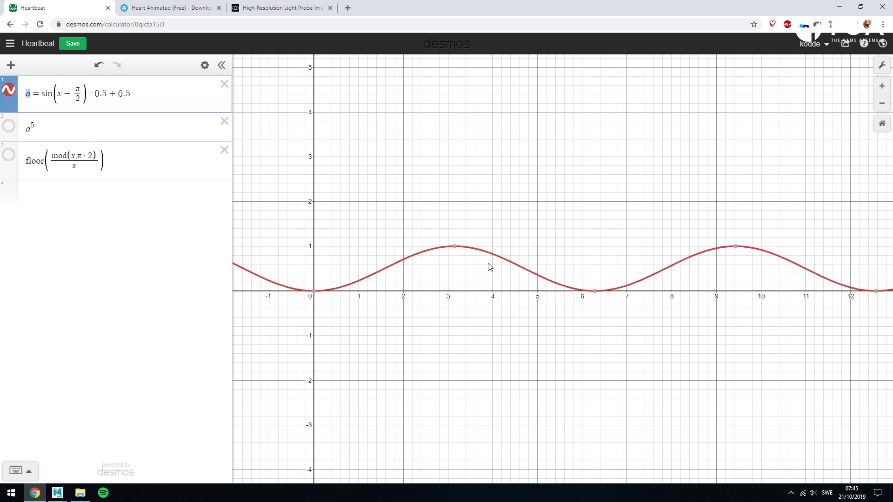
pyautogui.click(9, 126)
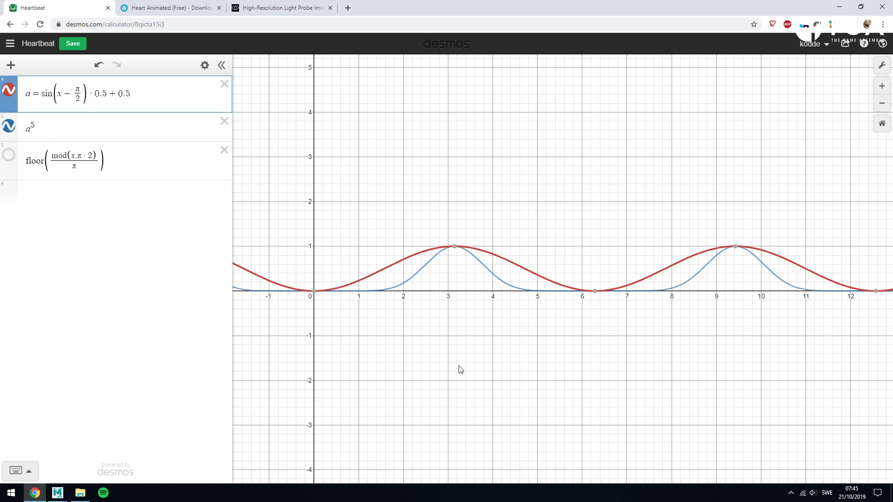
# Examine the a and a^5 curves up close and hide the a^5 curve
pyautogui.click(488, 358)
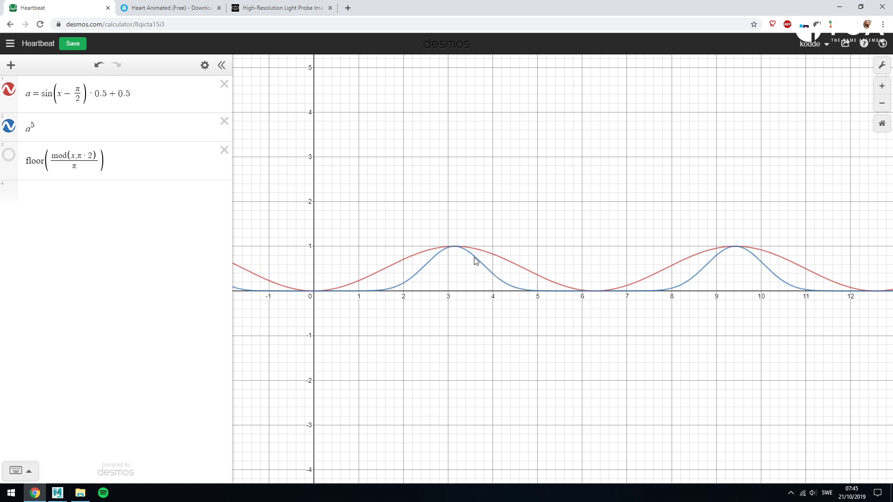
pyautogui.scroll(2, 469, 251)
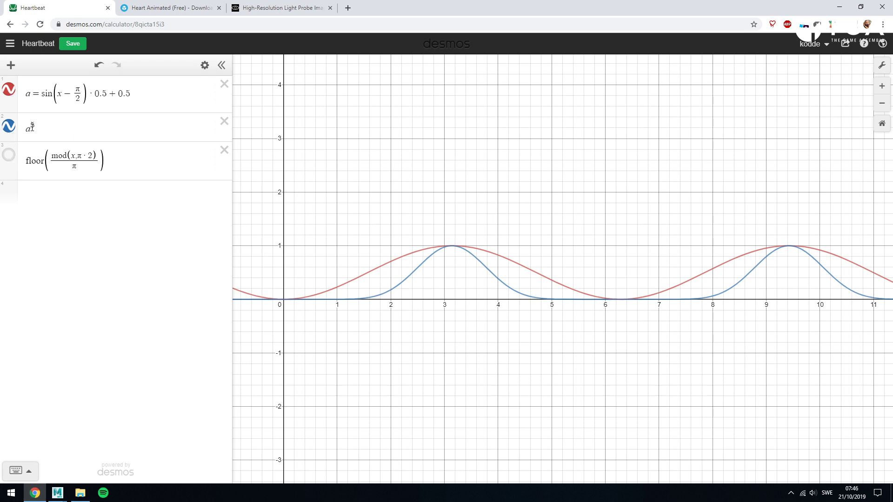
pyautogui.click(8, 128)
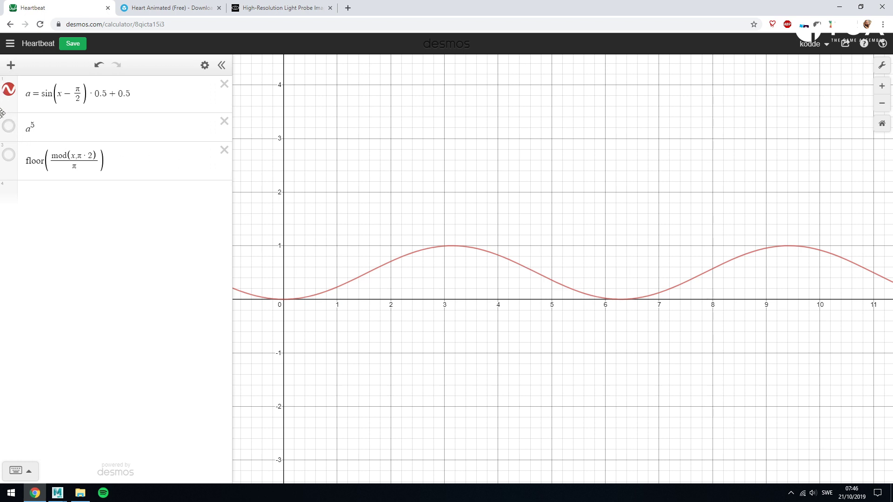
# Hide curve a and add the expression b = sin(x) in a new row
pyautogui.click(32, 201)
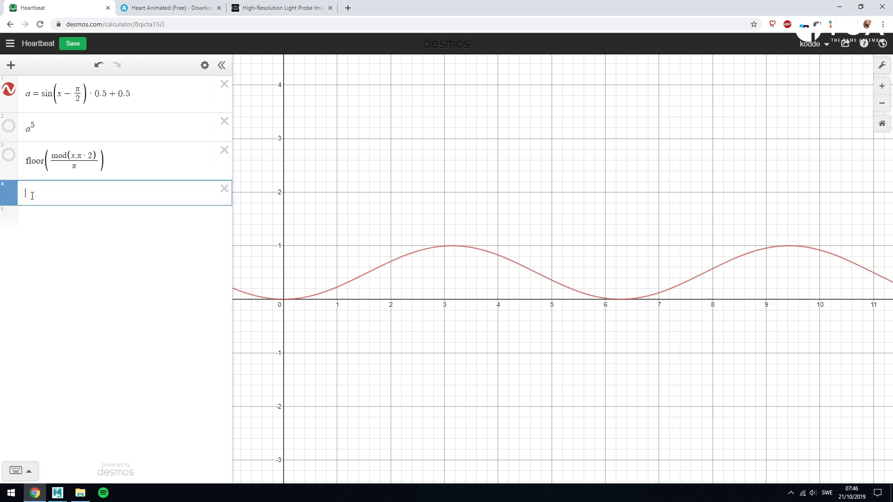
pyautogui.click(8, 89)
pyautogui.click(9, 91)
pyautogui.click(9, 91)
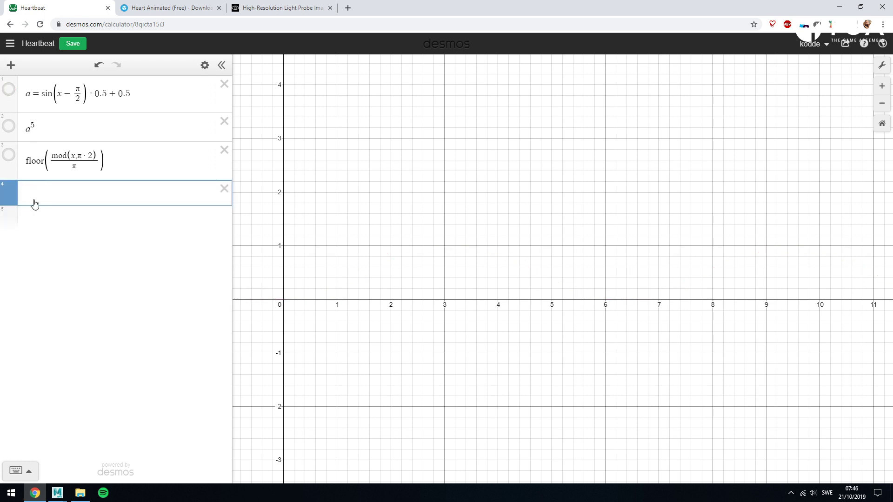
pyautogui.write('b = sin(x)')
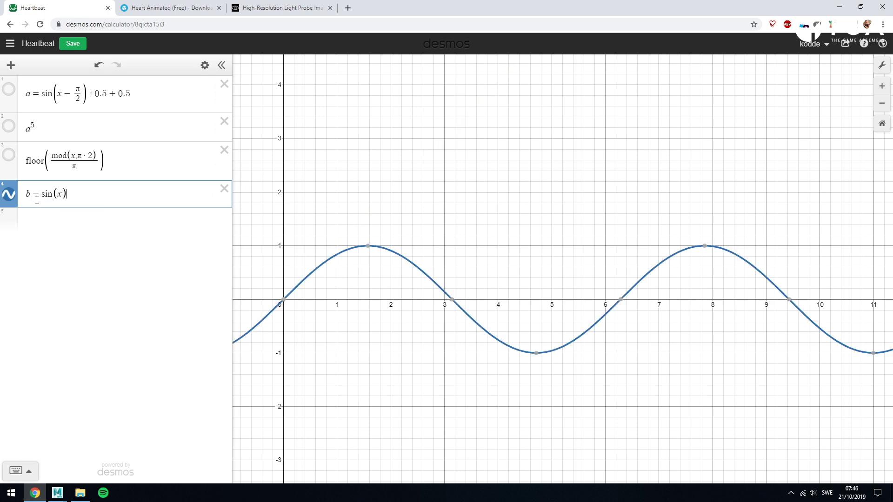
# Add an expression raising b to the power of 2 below b = sin(x), and change the exponent to 5
pyautogui.click(41, 220)
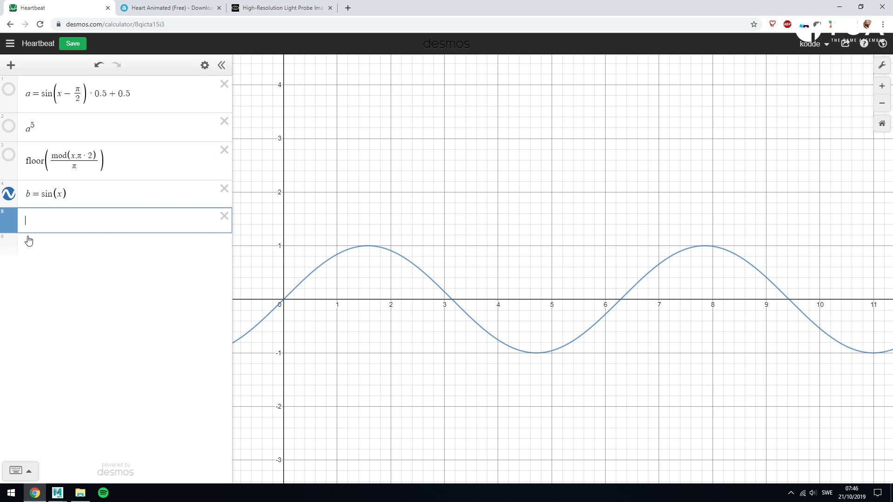
pyautogui.write('b')
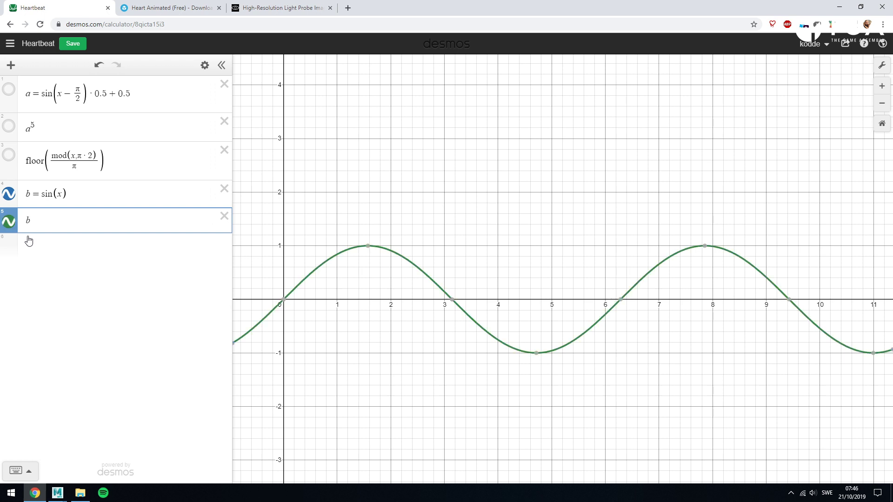
pyautogui.write('^2')
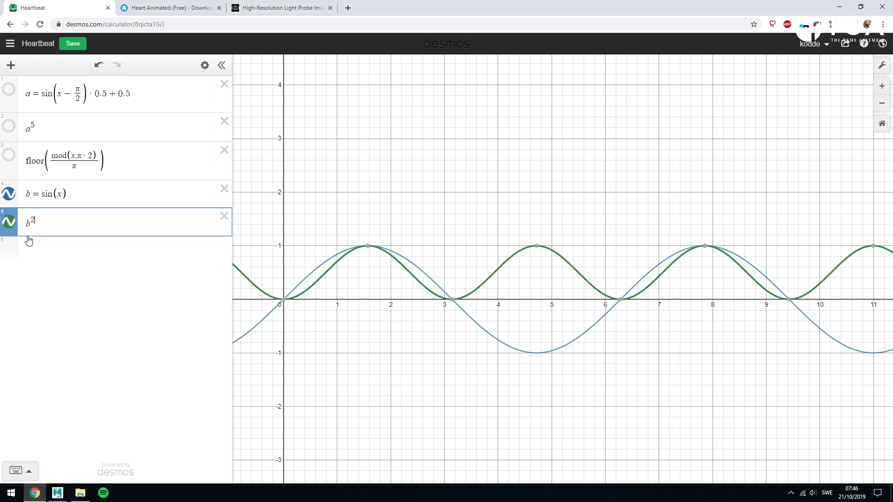
pyautogui.press('BackSpace')
pyautogui.write('5')
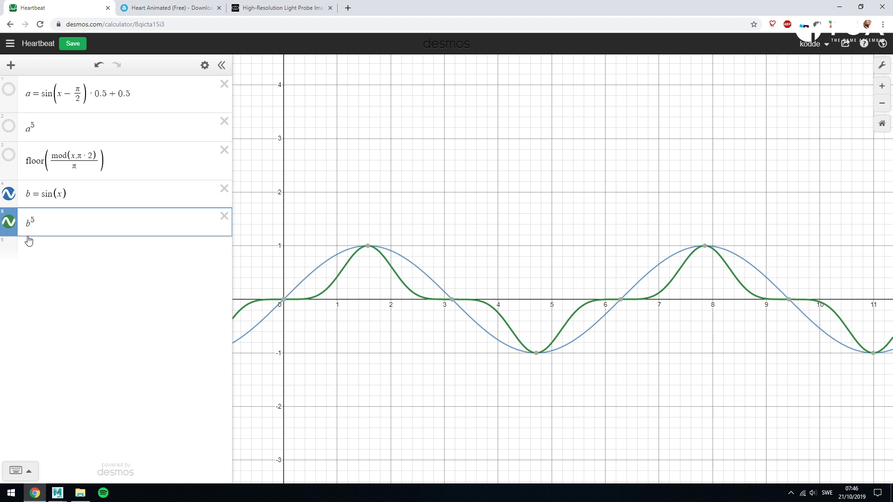
# Try even and odd exponents such as 4, 78 and 2 on the power of b, and return it to 5
pyautogui.press('BackSpace')
pyautogui.write('4')
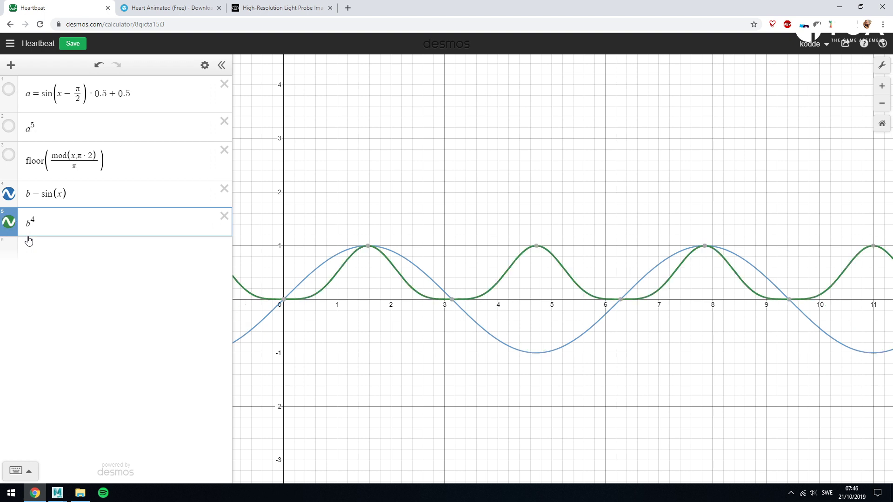
pyautogui.press('BackSpace')
pyautogui.write('5')
pyautogui.press('BackSpace')
pyautogui.write('6')
pyautogui.press('BackSpace')
pyautogui.write('78')
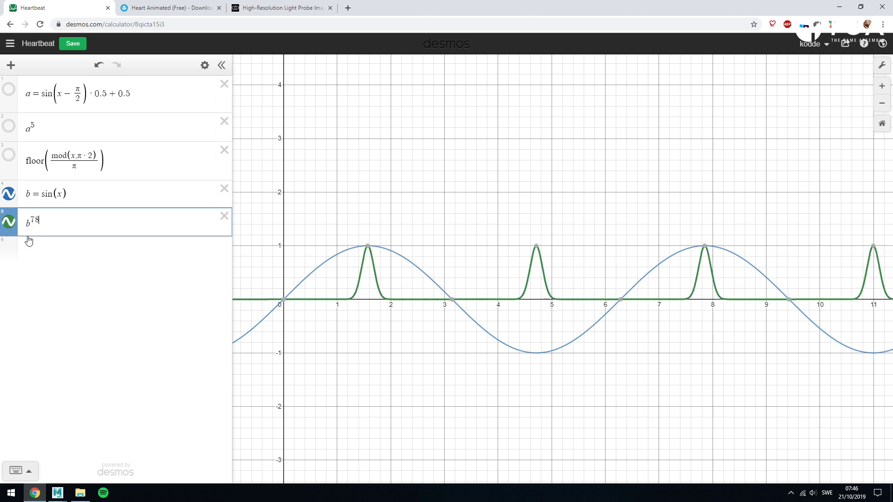
pyautogui.press('BackSpace')
pyautogui.write('6')
pyautogui.press('BackSpace')
pyautogui.press('BackSpace')
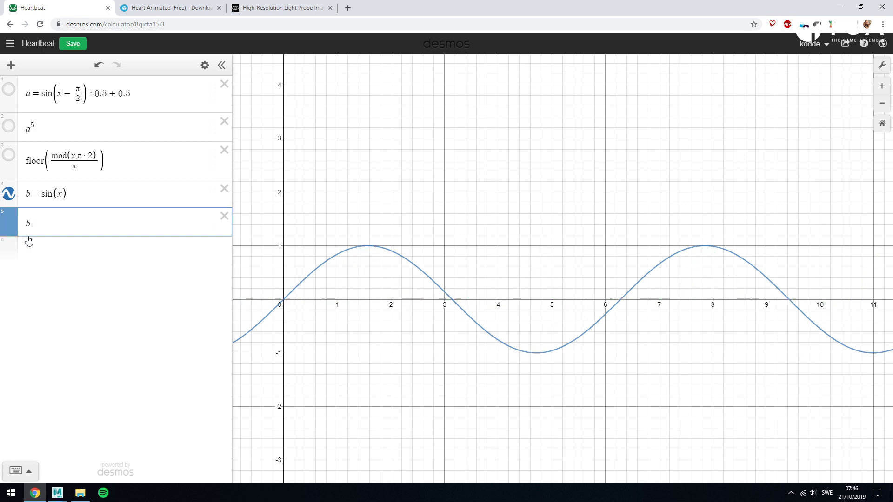
pyautogui.write('6')
pyautogui.press('BackSpace')
pyautogui.write('5')
pyautogui.press('BackSpace')
pyautogui.write('6')
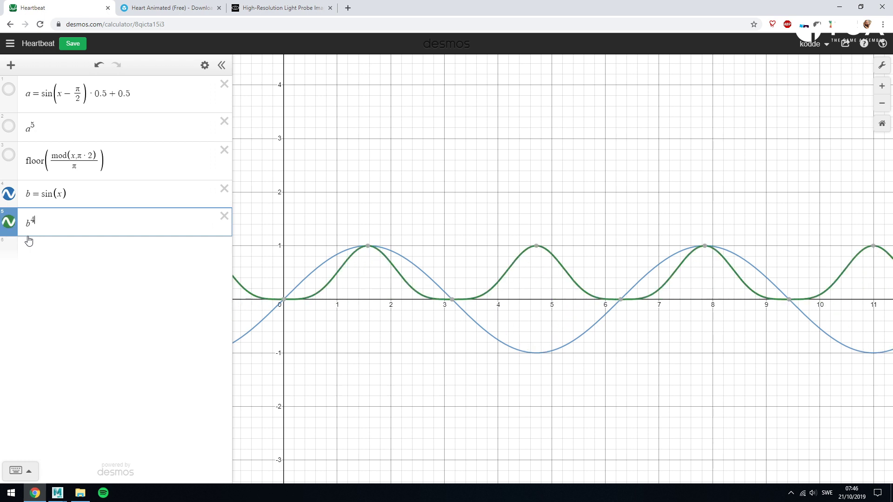
pyautogui.press('BackSpace')
pyautogui.write('5')
pyautogui.press('BackSpace')
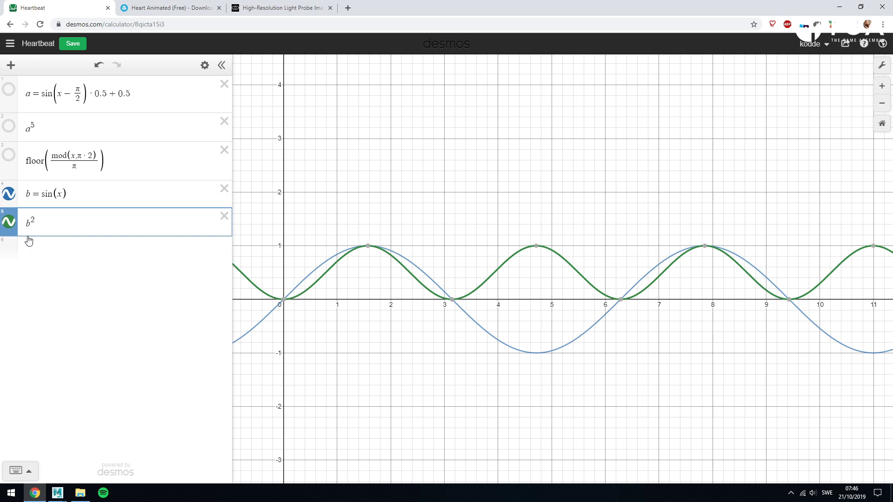
pyautogui.press('BackSpace')
pyautogui.write('5')
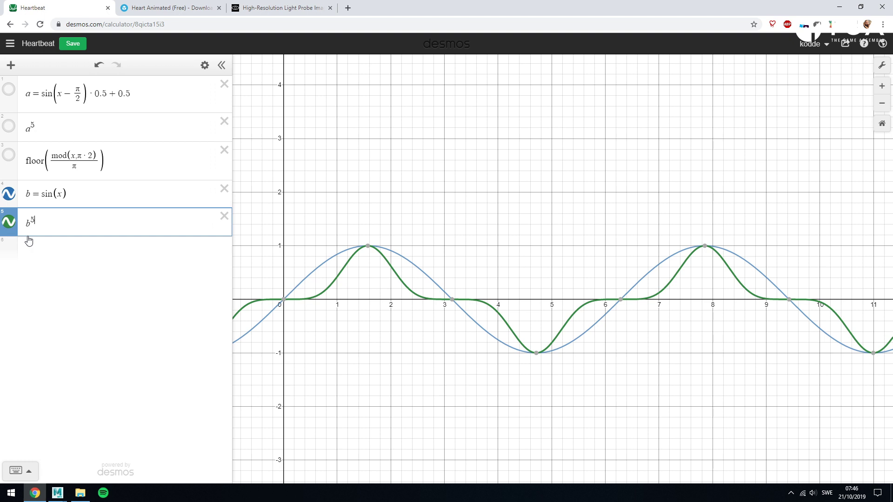
# Hide the b^5 curve, extend b to sin(x) · 0.5 + 0.5, and highlight the added scale and offset terms
pyautogui.click(77, 193)
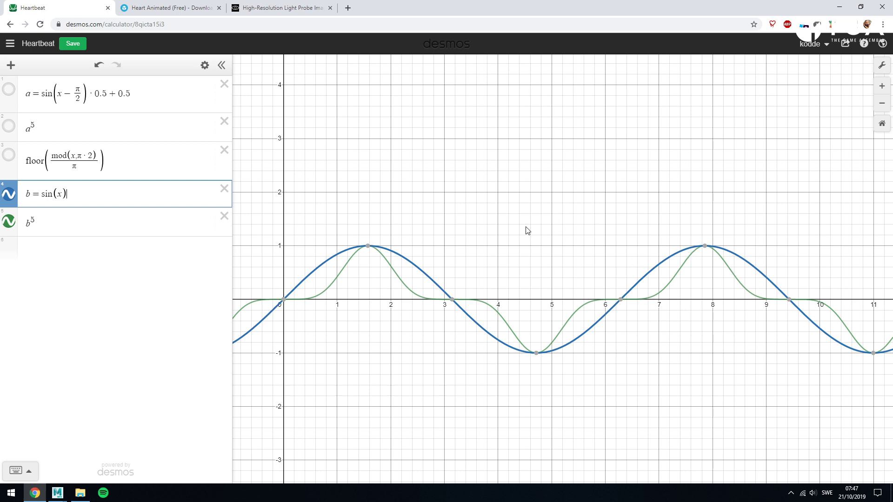
pyautogui.click(8, 221)
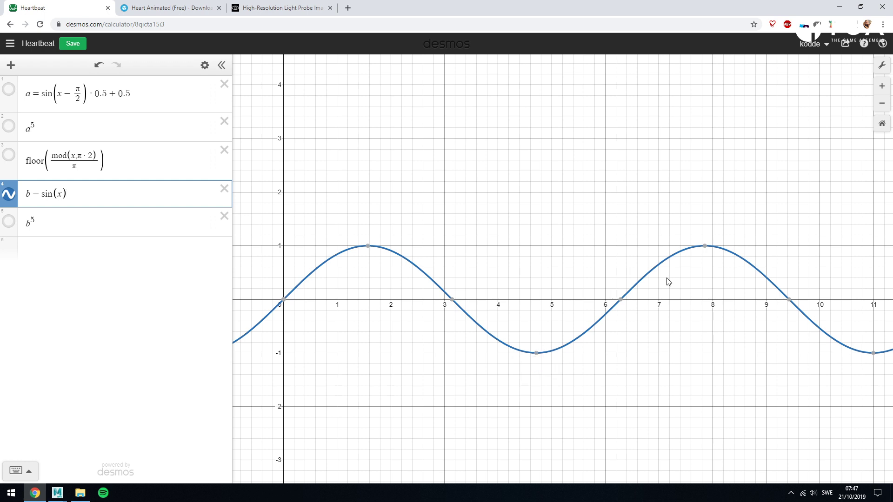
pyautogui.moveTo(704, 250)
pyautogui.write('*0.5')
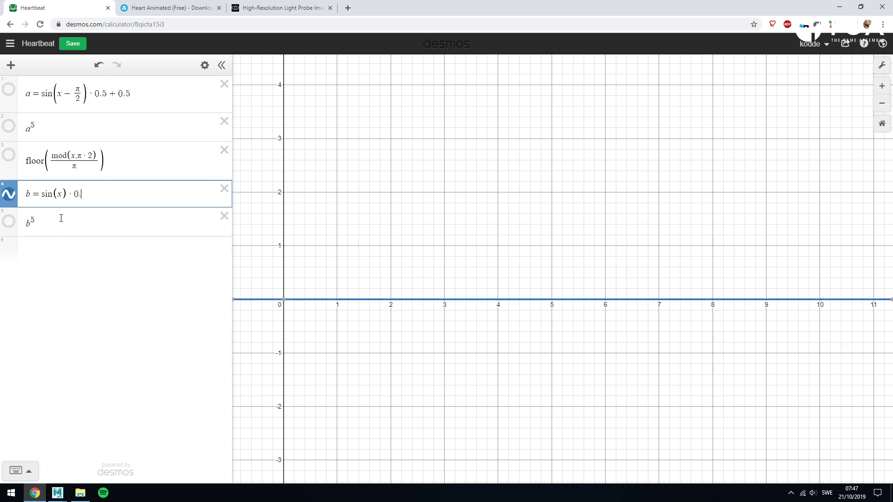
pyautogui.write('+0')
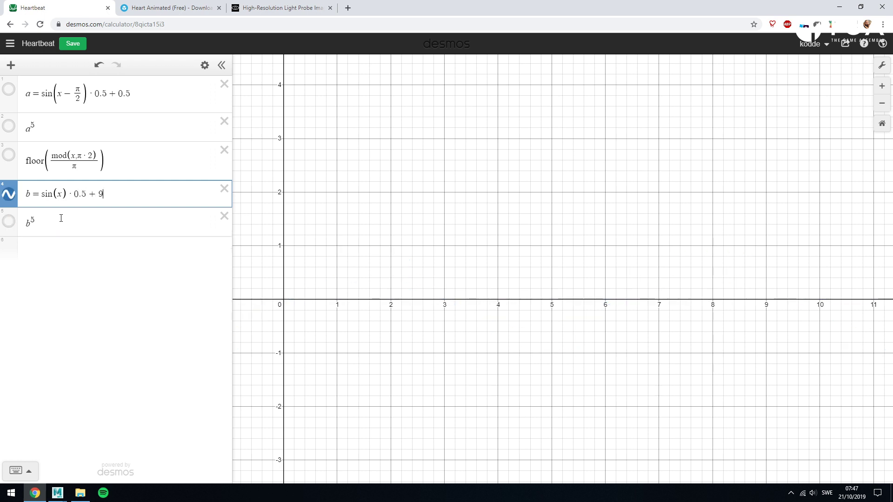
pyautogui.write('.5')
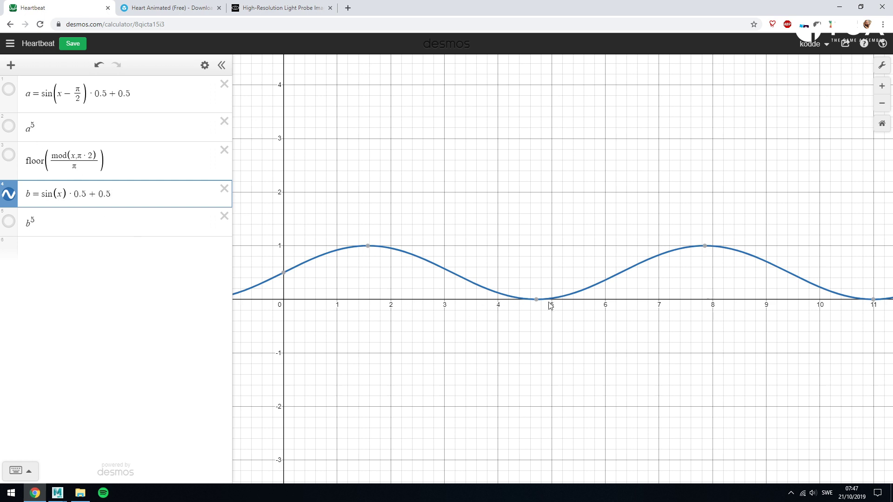
pyautogui.moveTo(540, 303)
pyautogui.moveTo(67, 195); pyautogui.dragTo(121, 193)
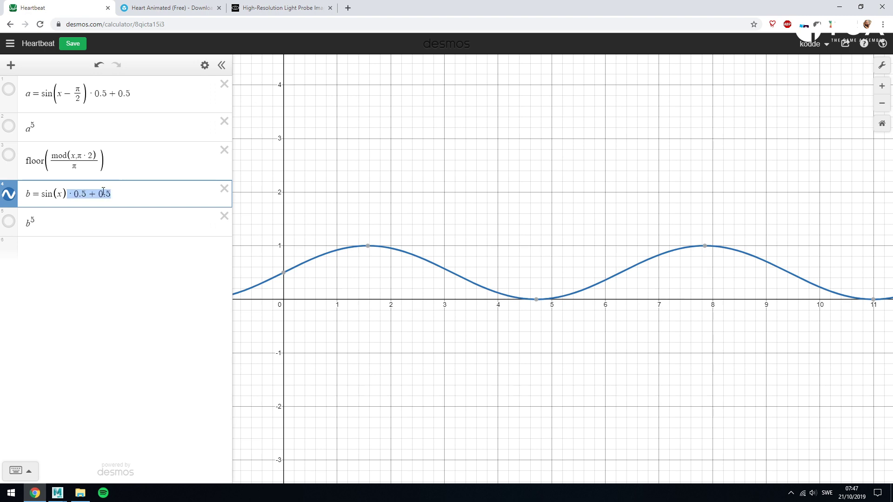
# Switch to Maya's ShaderFX graph and move the nodes from the animation centre through SinOp away from the final Multiply to make room
pyautogui.click(57, 493)
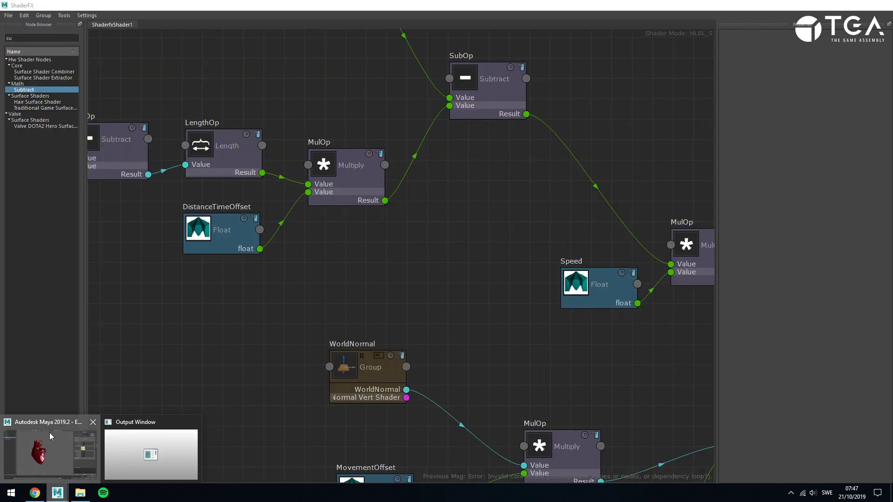
pyautogui.click(49, 433)
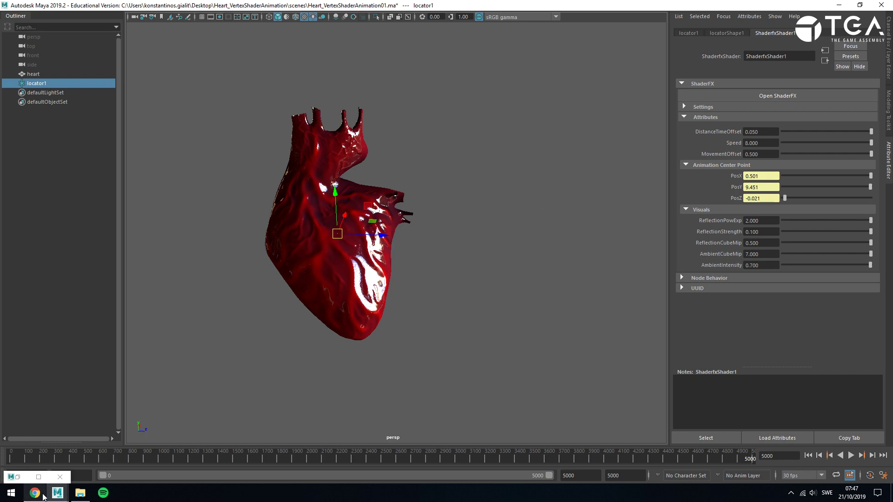
pyautogui.click(39, 477)
pyautogui.scroll(-5, 370, 289)
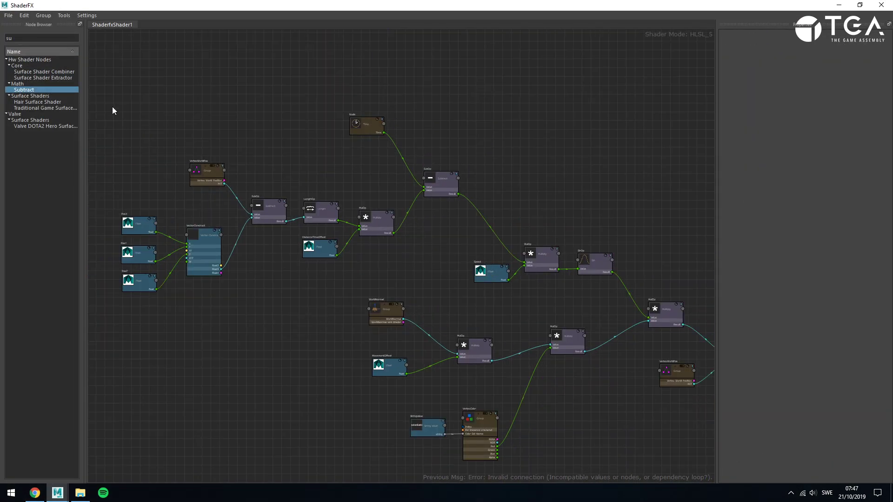
pyautogui.moveTo(113, 142); pyautogui.dragTo(482, 223)
pyautogui.scroll(-5, 618, 297)
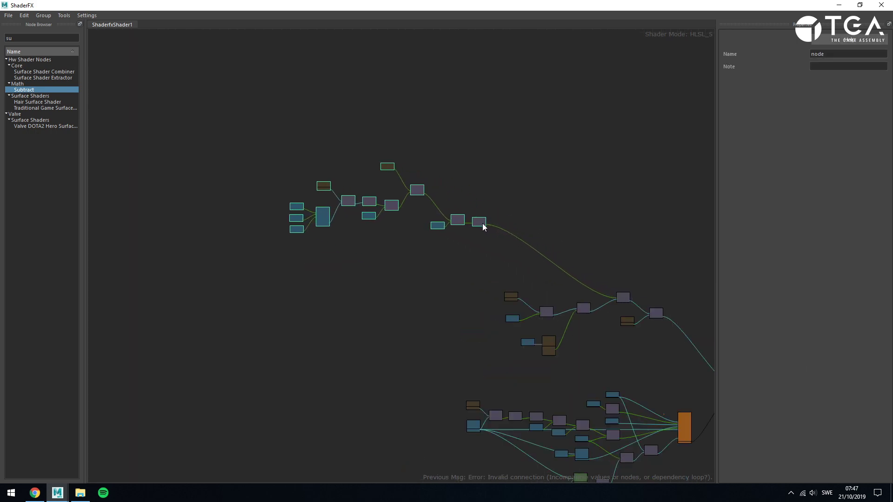
pyautogui.scroll(6, 567, 236)
pyautogui.click(565, 233)
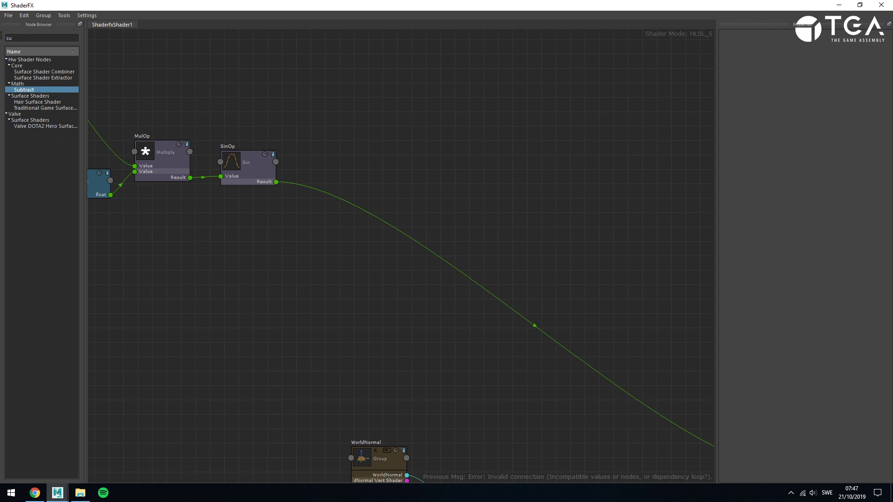
# Add a Multiply node after SinOp, connect the sine result to its first value, and set its second value to 0.5
pyautogui.moveTo(15, 38); pyautogui.dragTo(2, 36)
pyautogui.write('mul')
pyautogui.moveTo(29, 84); pyautogui.dragTo(337, 171)
pyautogui.moveTo(276, 182); pyautogui.dragTo(339, 196)
pyautogui.click(348, 202)
pyautogui.click(838, 77)
pyautogui.write('0.5')
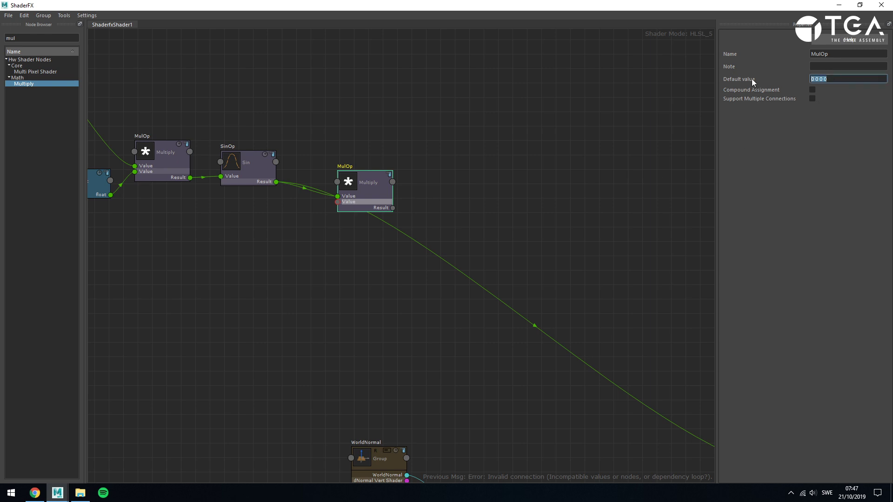
pyautogui.press('Return')
# Add an Add node fed by the new Multiply's result and set its second value to 0.5
pyautogui.doubleClick(23, 39)
pyautogui.write('add')
pyautogui.moveTo(24, 72); pyautogui.dragTo(426, 190)
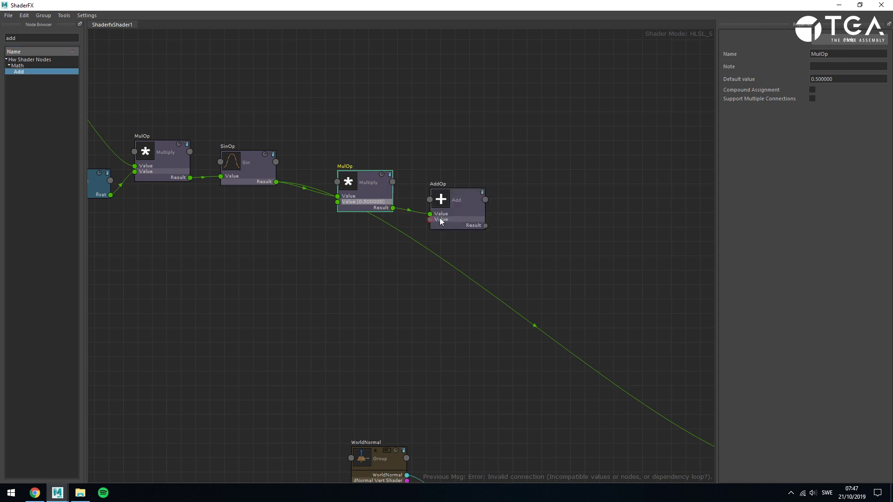
pyautogui.click(474, 220)
pyautogui.click(861, 82)
pyautogui.write('0.5')
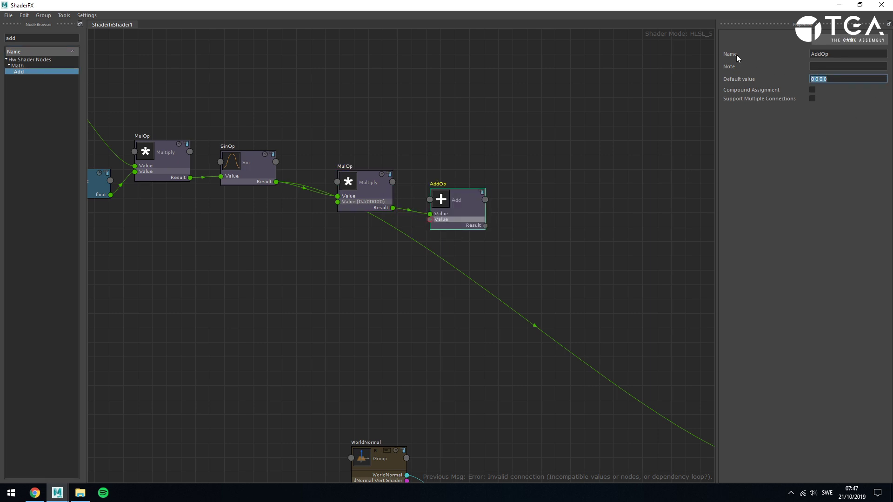
pyautogui.press('Return')
# Reposition the Add node and connect its result to the first value of the final Multiply, replacing the direct SinOp link
pyautogui.click(352, 134)
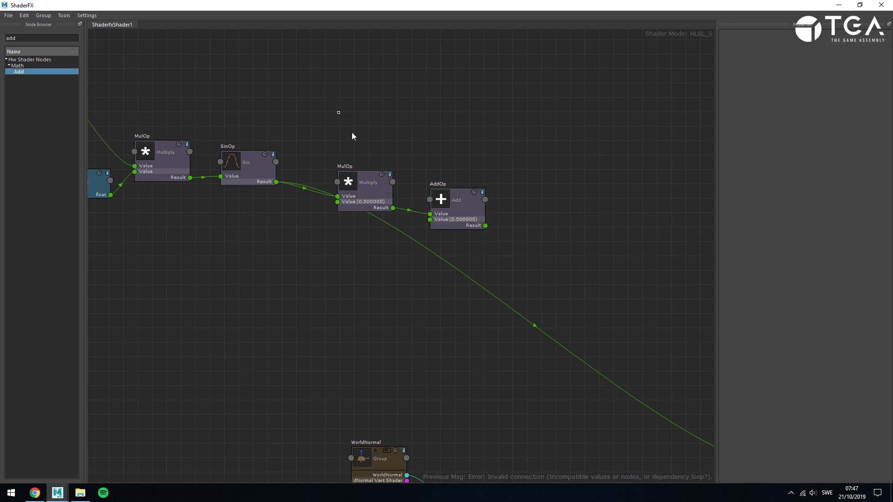
pyautogui.moveTo(352, 134); pyautogui.dragTo(440, 203)
pyautogui.click(595, 308)
pyautogui.moveTo(597, 308); pyautogui.dragTo(420, 201, button='middle')
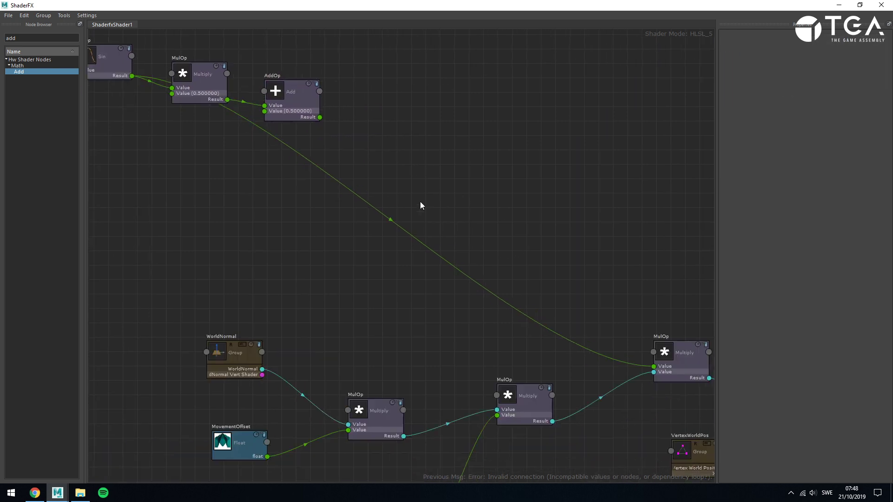
pyautogui.scroll(-1, 372, 176)
pyautogui.click(314, 127)
pyautogui.click(343, 144)
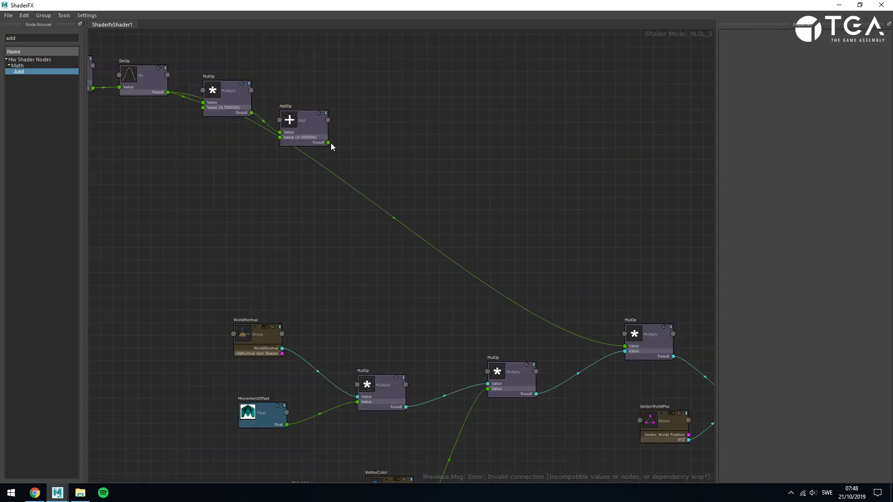
pyautogui.moveTo(329, 143); pyautogui.dragTo(626, 345)
# Return to the Maya viewport, play the heart animation, and set the shader's MovementOffset to 1
pyautogui.click(840, 5)
pyautogui.click(850, 456)
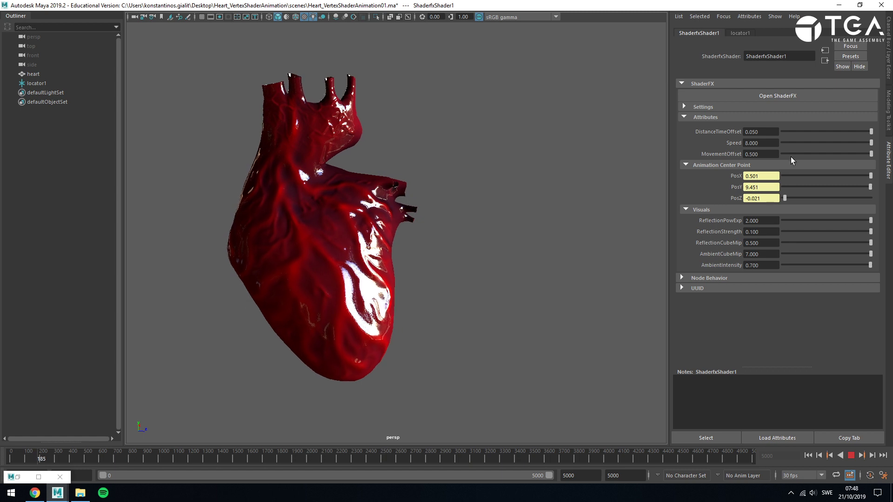
pyautogui.moveTo(761, 134); pyautogui.dragTo(744, 154)
pyautogui.write('1')
pyautogui.press('Return')
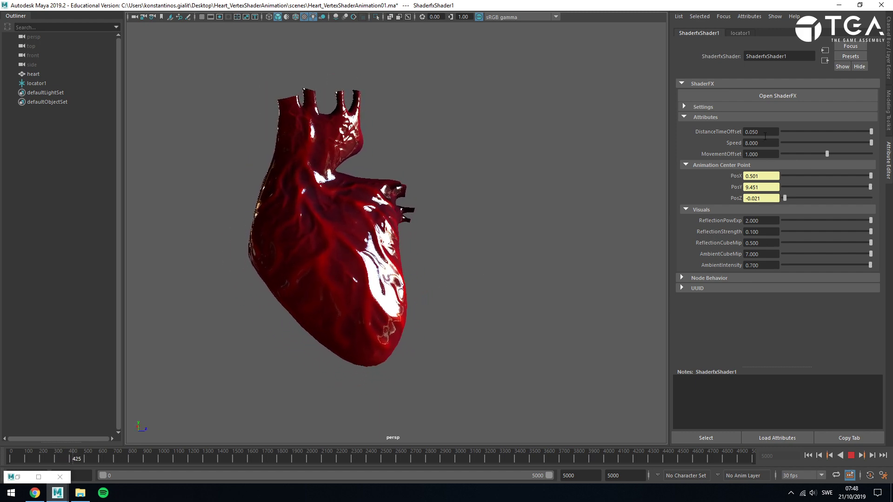
# Set the shader's Speed to 10 and stop the heart animation playback
pyautogui.moveTo(763, 143); pyautogui.dragTo(740, 144)
pyautogui.write('1')
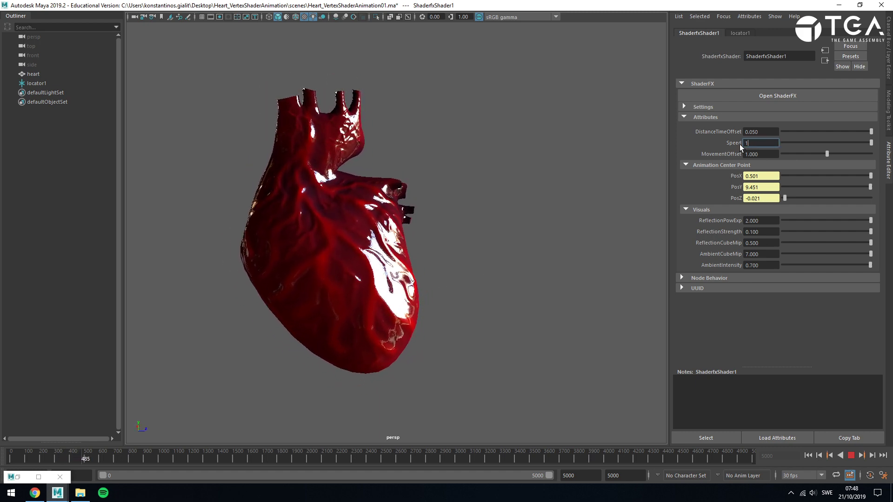
pyautogui.write('0')
pyautogui.press('Return')
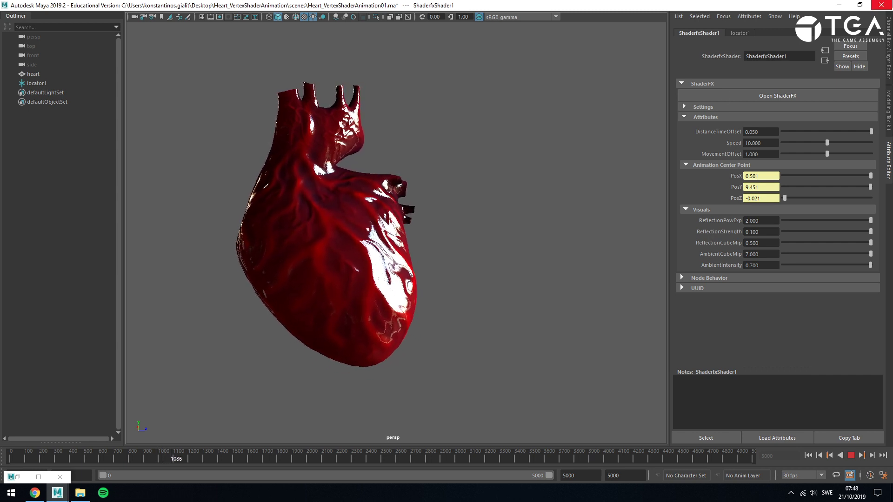
pyautogui.click(851, 455)
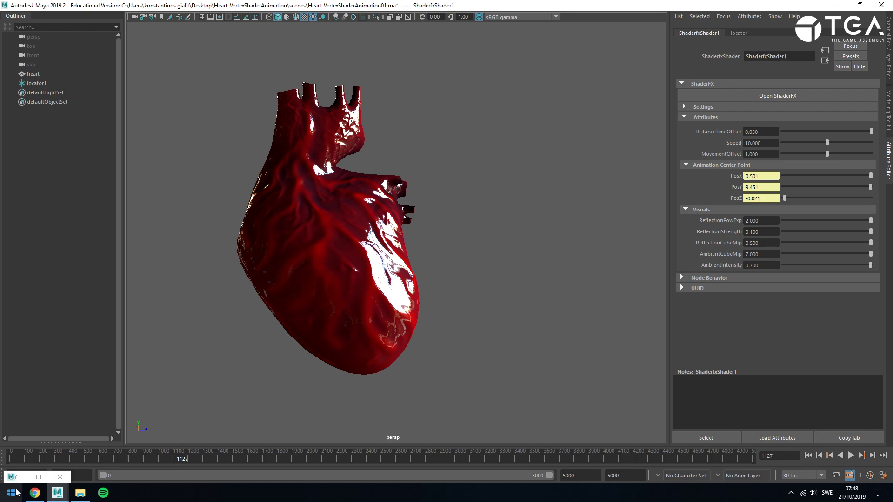
# Switch to the Desmos heartbeat graph in the browser and show the b^5 curve
pyautogui.click(34, 493)
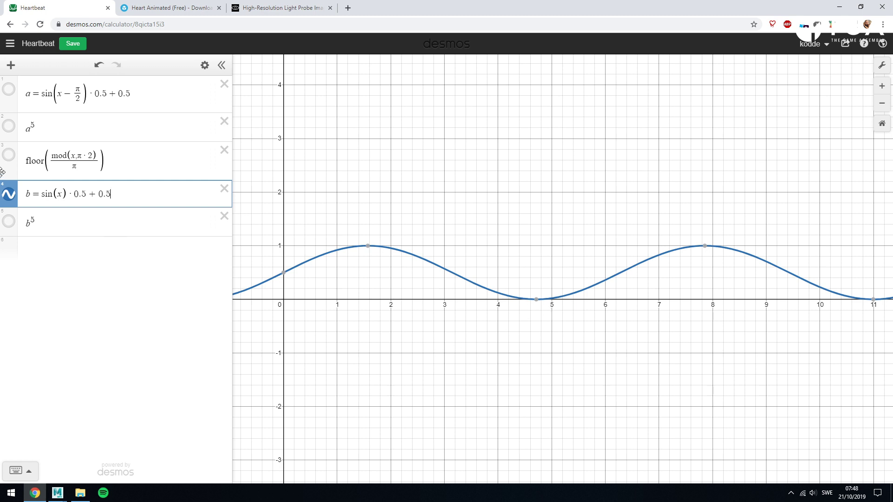
pyautogui.click(9, 221)
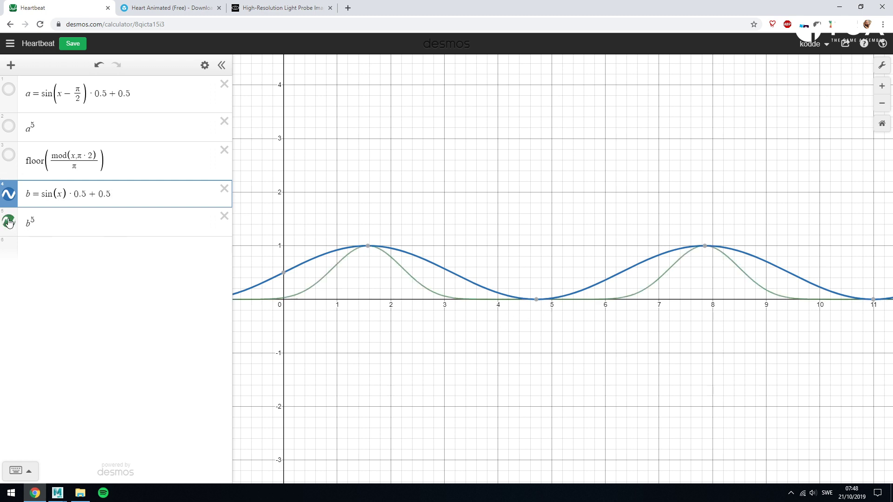
# Try exponents 50, 2, 3 and 40 on the b power curve, restore the exponent to 5, and hide the curve
pyautogui.click(33, 224)
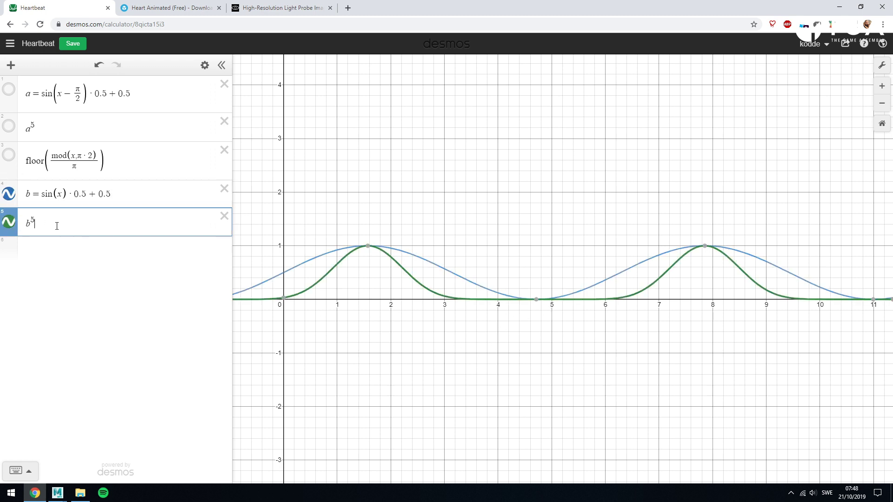
pyautogui.write('0')
pyautogui.press('BackSpace')
pyautogui.press('BackSpace')
pyautogui.write('2')
pyautogui.press('BackSpace')
pyautogui.write('3')
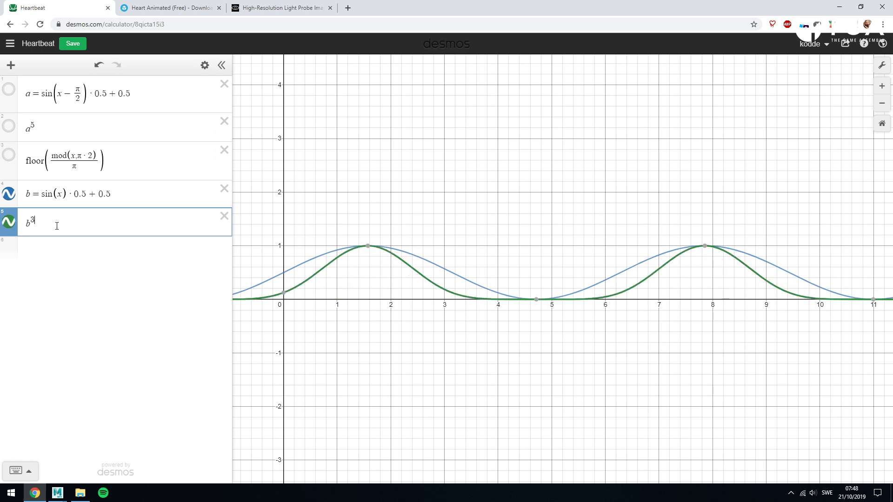
pyautogui.press('BackSpace')
pyautogui.write('40')
pyautogui.press('BackSpace')
pyautogui.press('BackSpace')
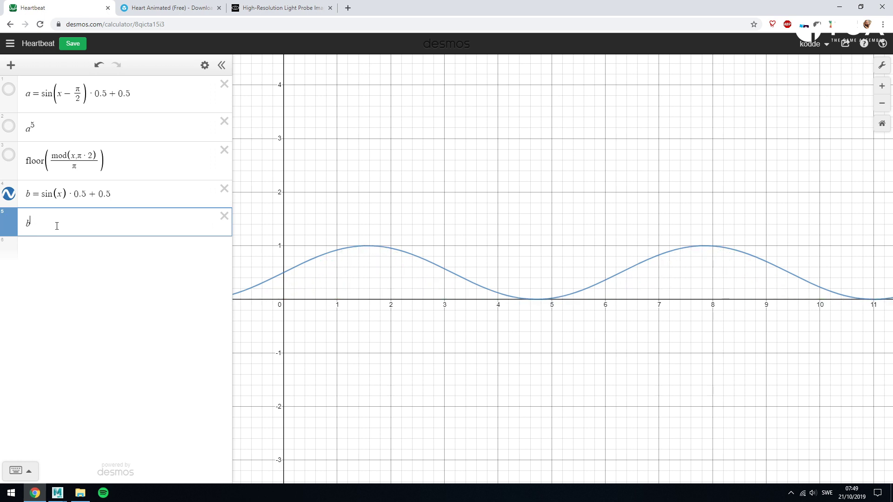
pyautogui.write('5')
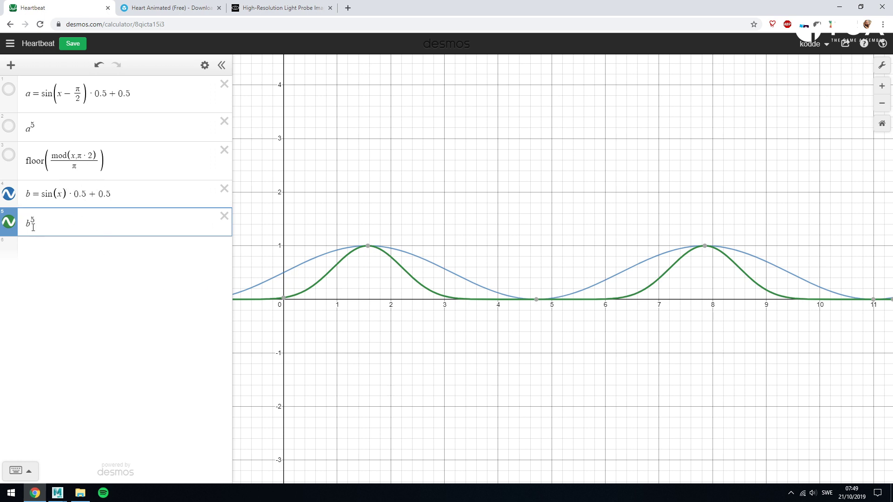
pyautogui.click(10, 222)
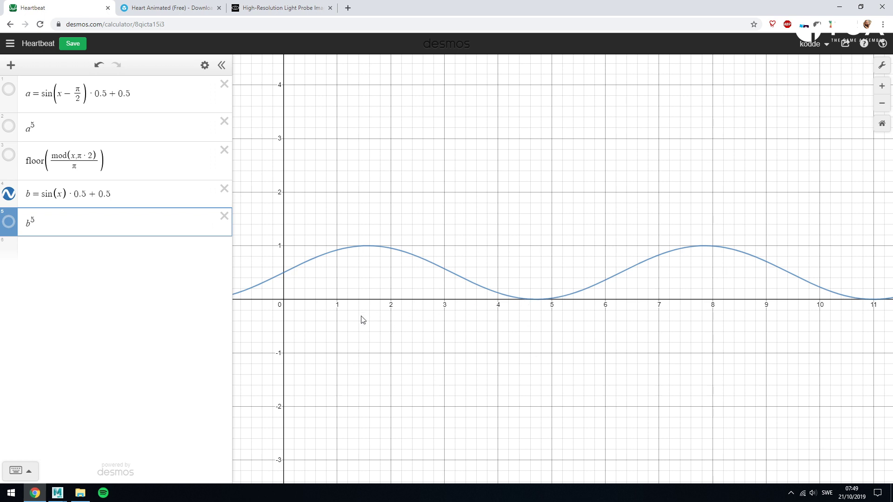
# Remove the · 0.5 + 0.5 part from b to inspect plain sin(x), and undo the removal
pyautogui.moveTo(515, 140); pyautogui.dragTo(393, 278)
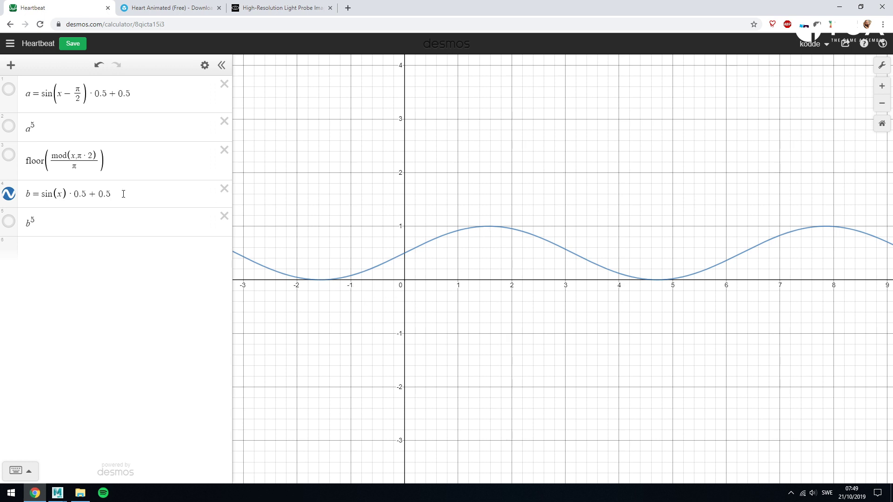
pyautogui.moveTo(73, 191); pyautogui.dragTo(120, 194)
pyautogui.press('BackSpace')
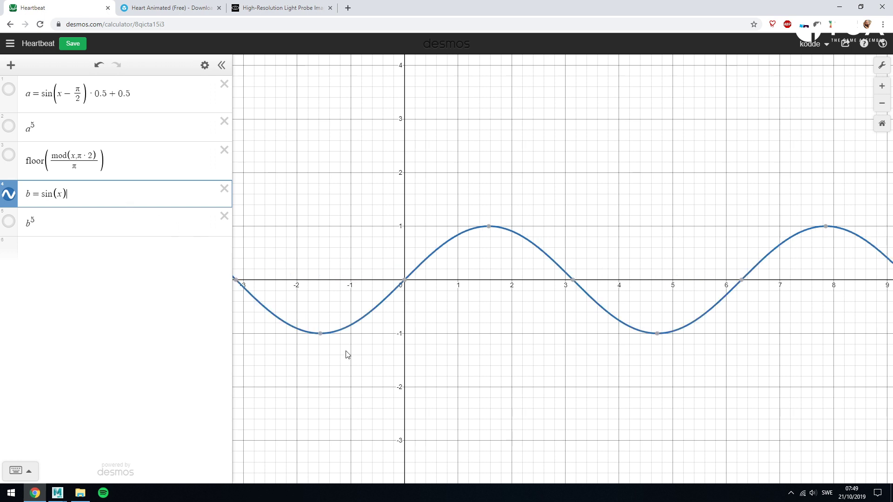
pyautogui.moveTo(404, 284)
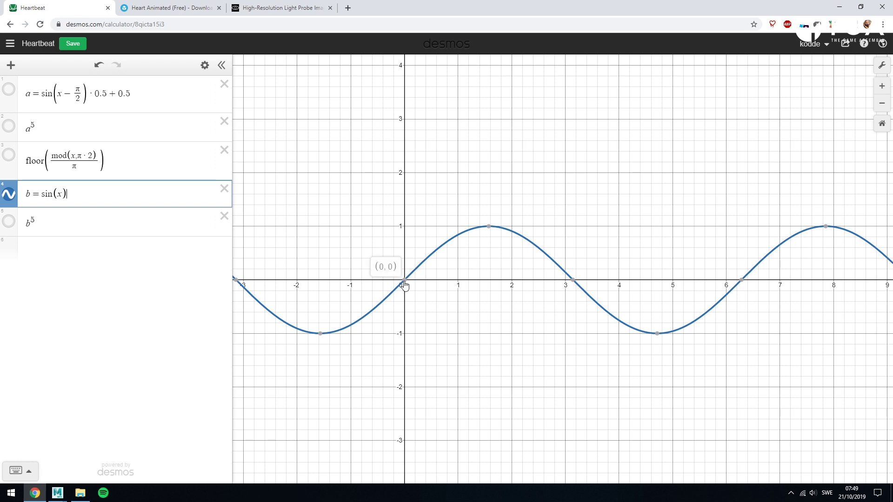
pyautogui.hotkey('ctrl', 'z')
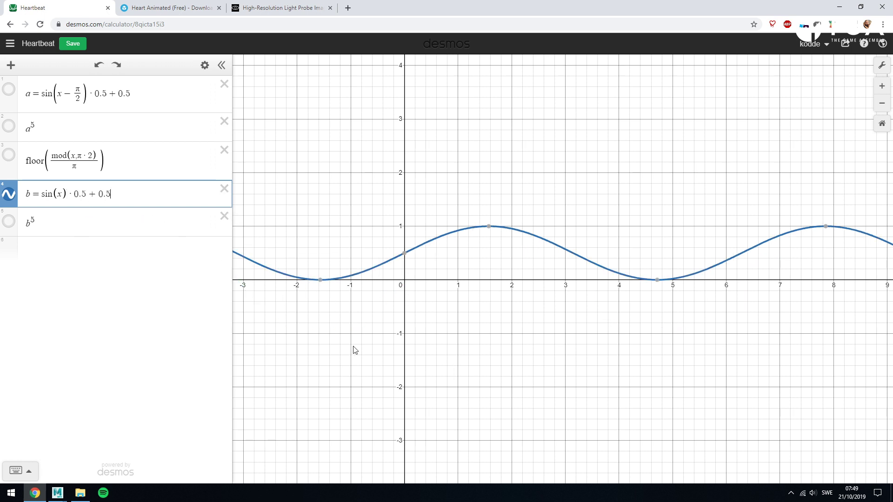
# Shift the sine in b, trying x + π and x + π/2 before setting its argument to x − π/2
pyautogui.moveTo(321, 283)
pyautogui.moveTo(488, 230)
pyautogui.moveTo(490, 230)
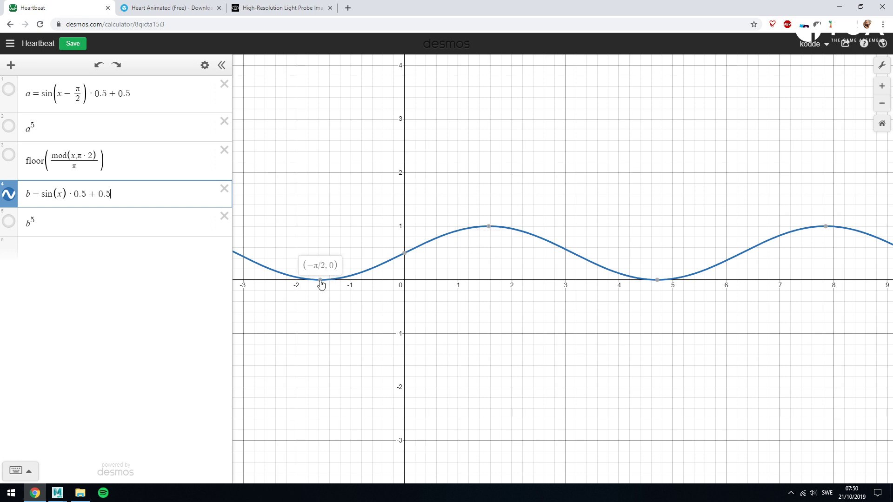
pyautogui.moveTo(320, 283)
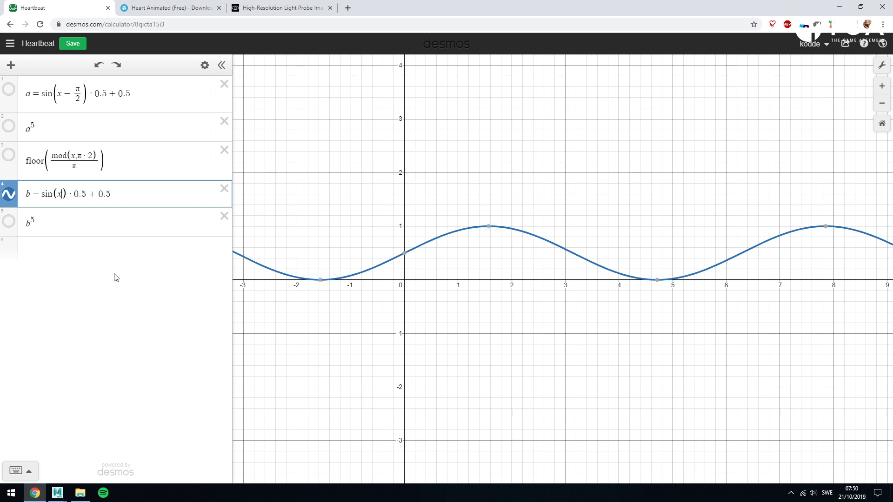
pyautogui.write('+ ')
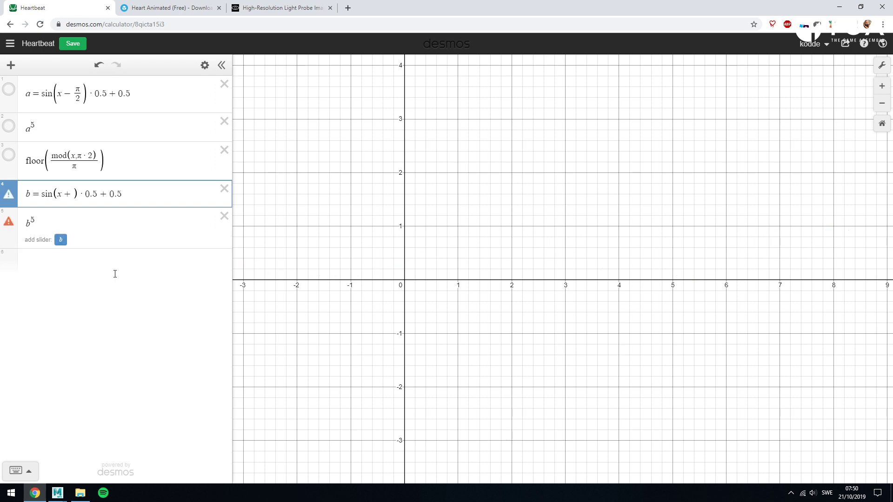
pyautogui.write('pi')
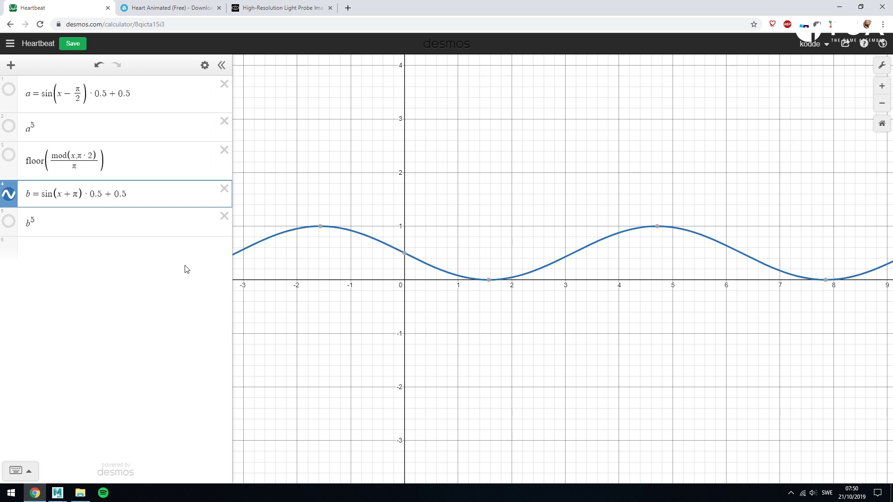
pyautogui.write('/2')
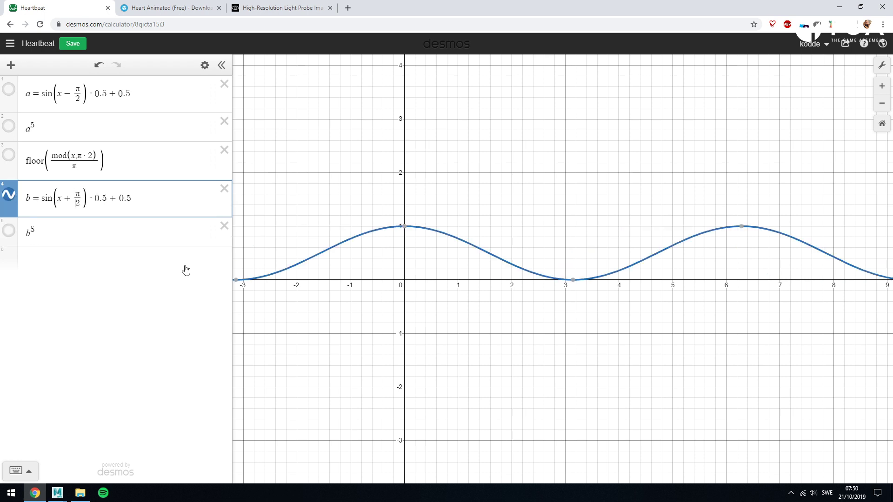
pyautogui.press('BackSpace')
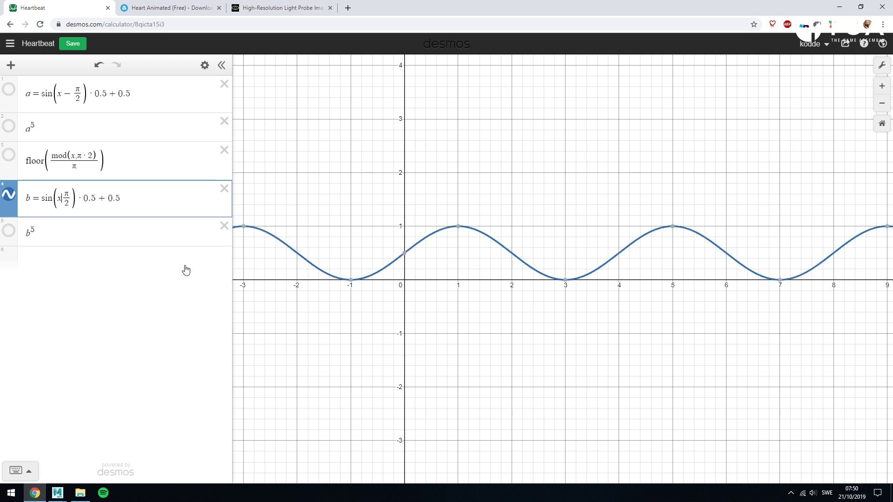
pyautogui.write('-')
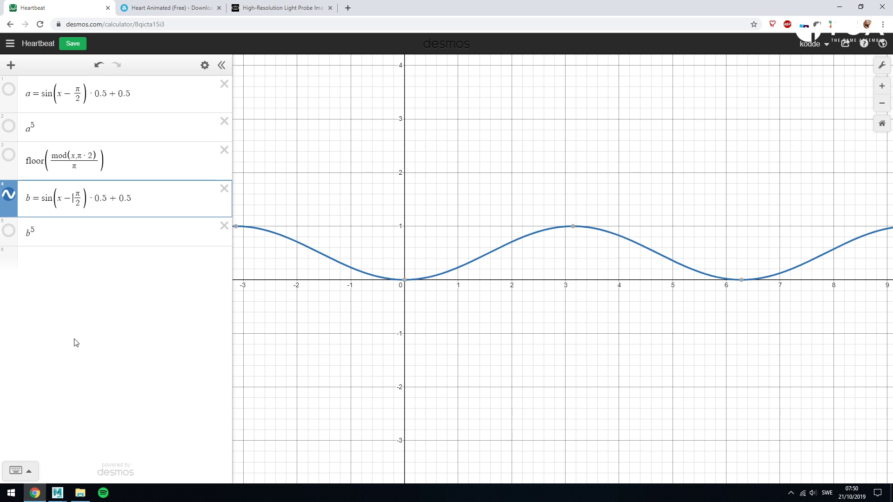
# Re-enter the phase shift in b, viewing it as x − π before dividing π by 2 again
pyautogui.press('BackSpace')
pyautogui.press('BackSpace')
pyautogui.press('BackSpace')
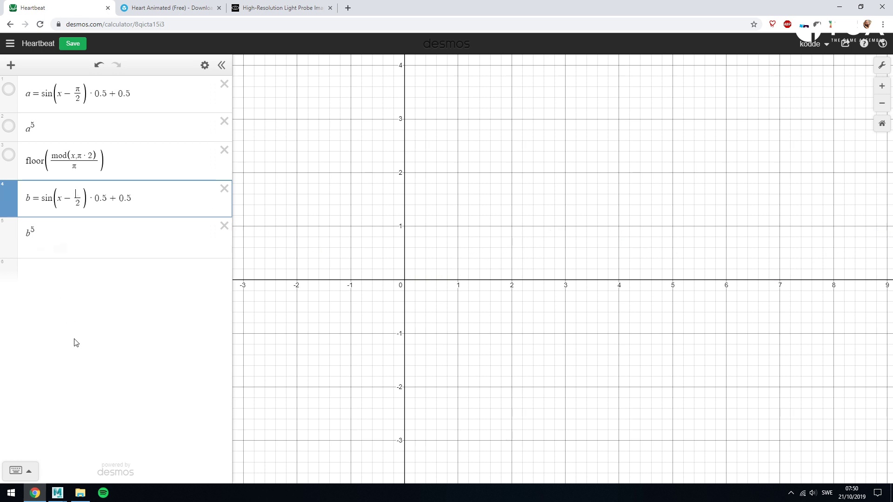
pyautogui.write('pi')
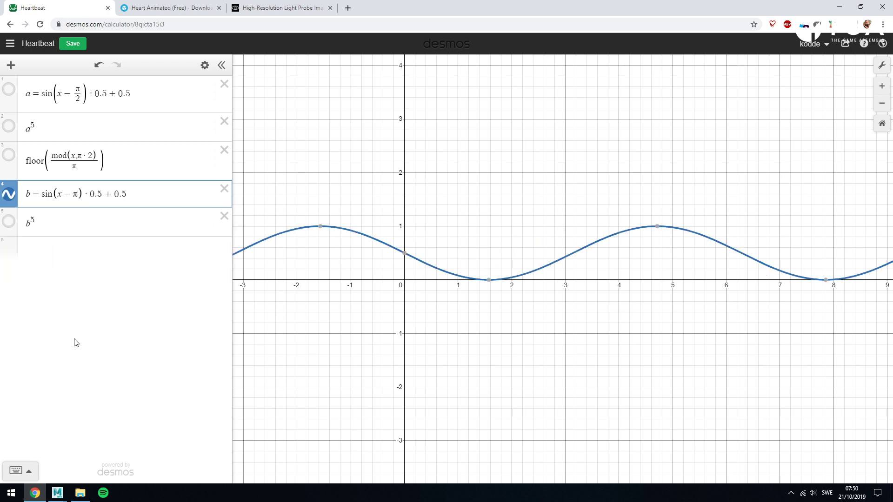
pyautogui.write('/2')
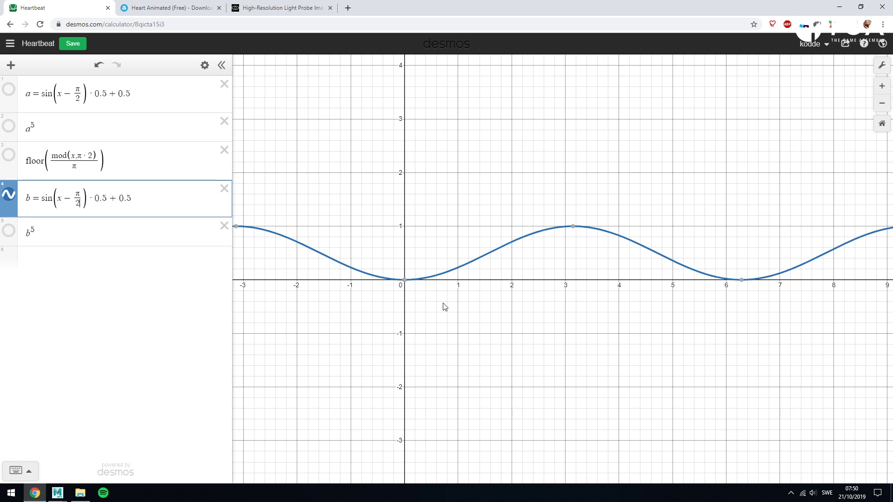
# Show the b^5 curve alongside the shifted b curve, toggling its visibility to compare the two
pyautogui.moveTo(405, 282)
pyautogui.click(10, 232)
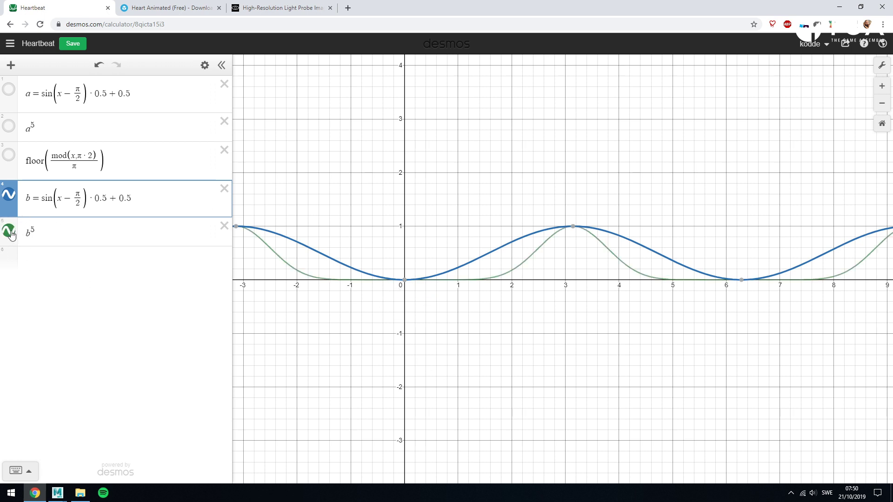
pyautogui.click(13, 233)
pyautogui.click(12, 233)
pyautogui.click(11, 232)
pyautogui.click(11, 232)
pyautogui.click(11, 232)
pyautogui.click(11, 232)
pyautogui.moveTo(592, 333); pyautogui.dragTo(493, 306)
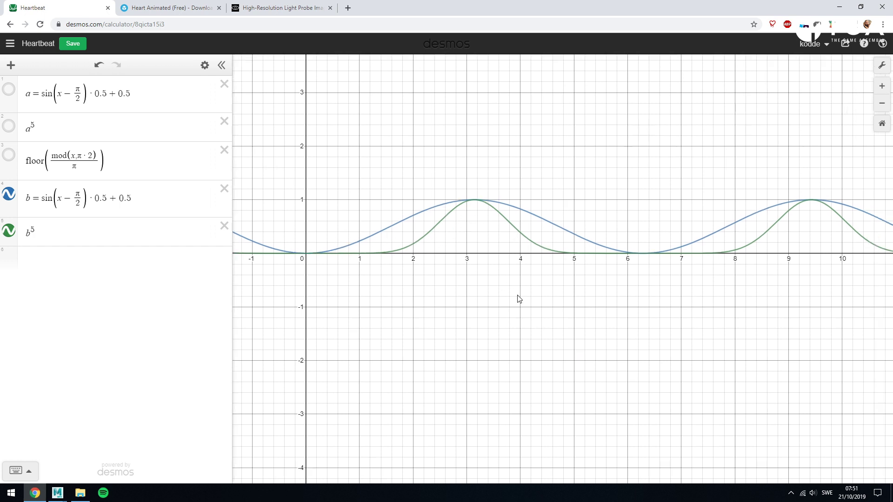
pyautogui.moveTo(517, 300); pyautogui.dragTo(522, 359)
pyautogui.scroll(-3, 521, 360)
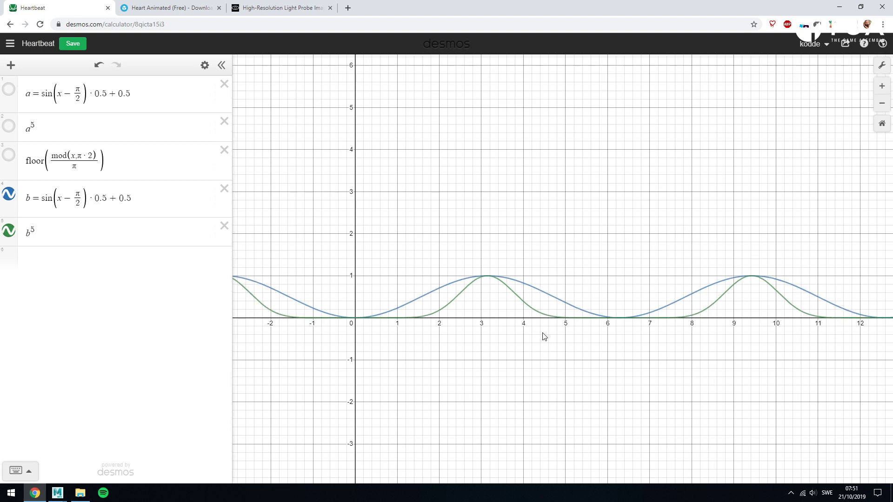
pyautogui.scroll(2, 542, 337)
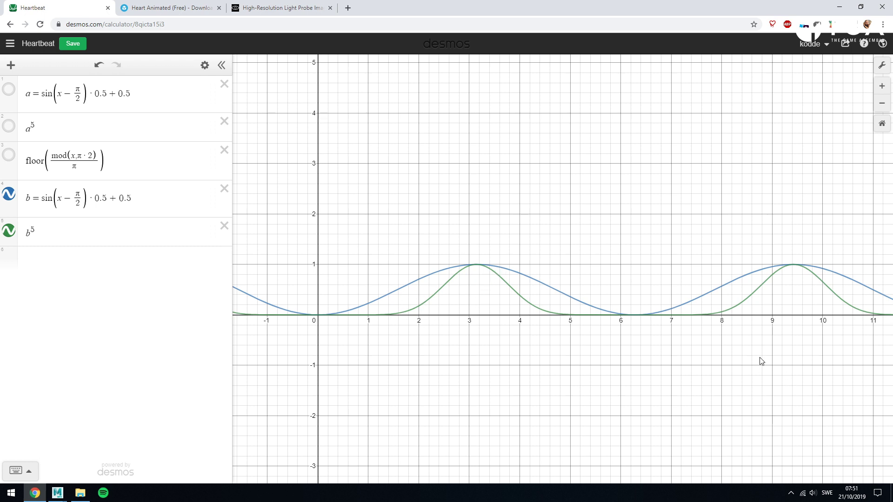
# Inspect the coordinates of the b curve's first peak and the minimum after it, and clear the point labels
pyautogui.click(478, 266)
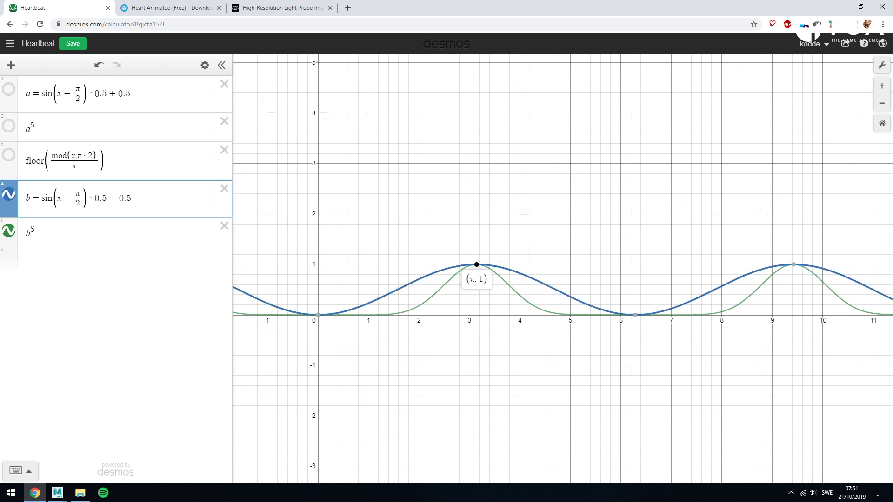
pyautogui.moveTo(318, 318)
pyautogui.click(635, 315)
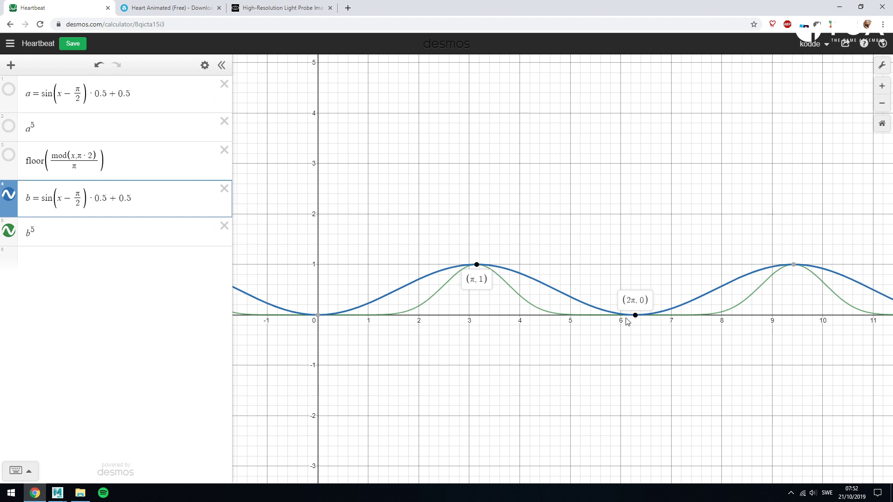
pyautogui.click(610, 382)
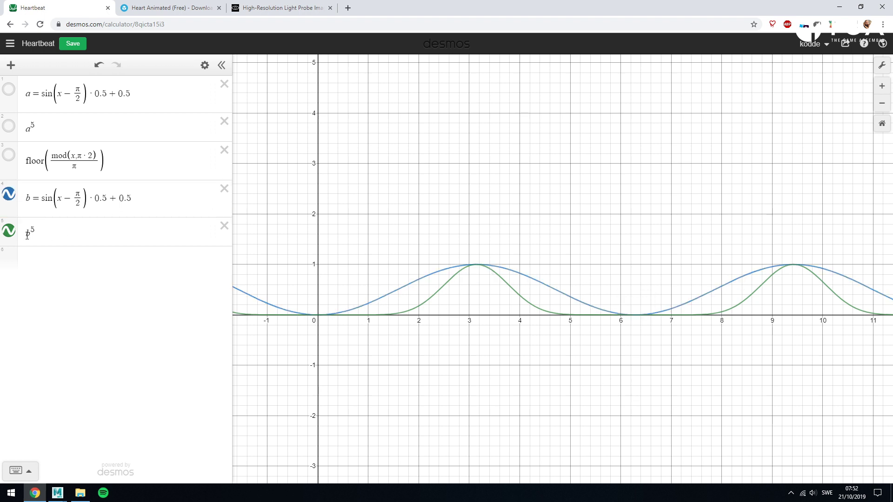
# Add a new expression mod(x, π) below b^5 and extend its divisor to π · 2
pyautogui.click(81, 259)
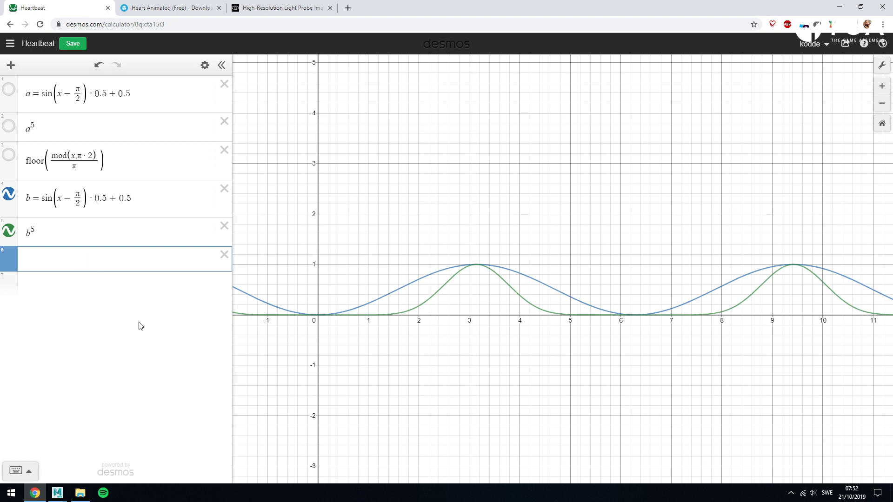
pyautogui.write('mod(x')
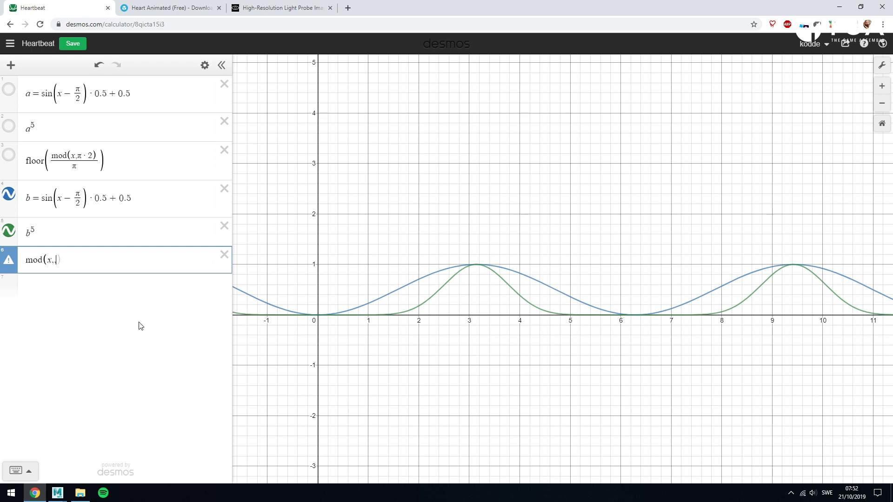
pyautogui.write(',pi')
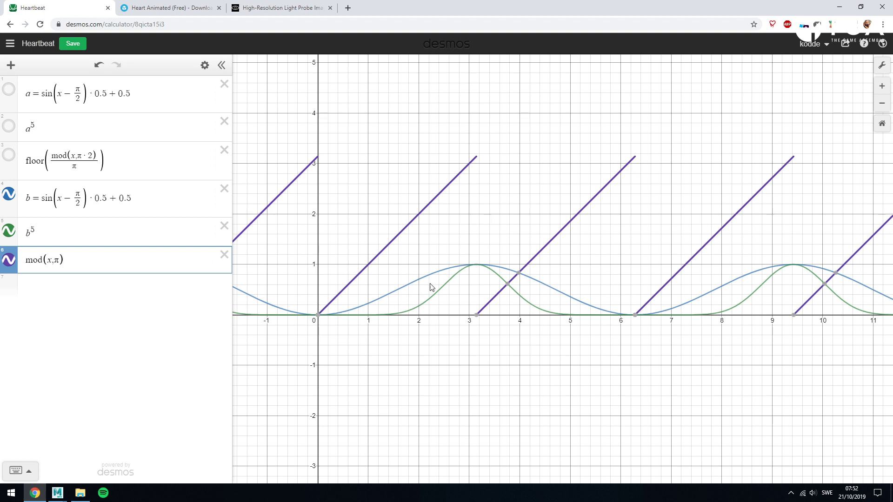
pyautogui.moveTo(636, 316)
pyautogui.write('*2')
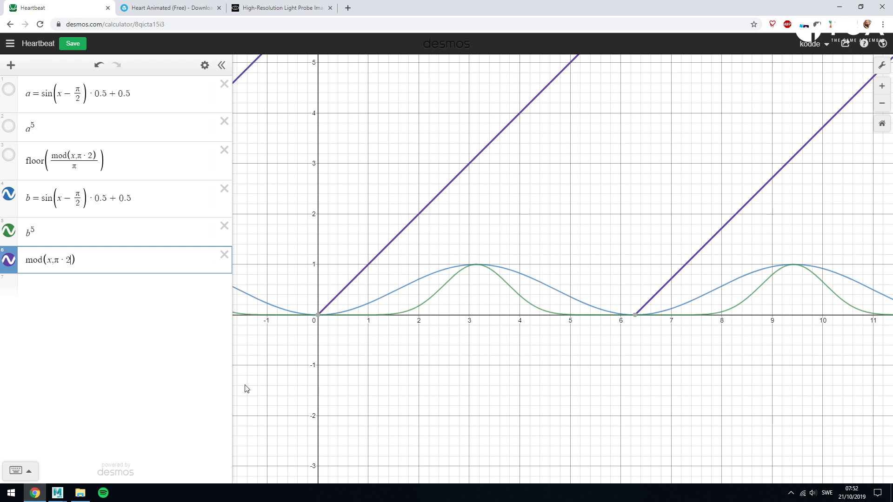
# Wrap the last expression, mod(x, π · 2), in floor() and divide the mod term inside it by π
pyautogui.scroll(-2, 648, 179)
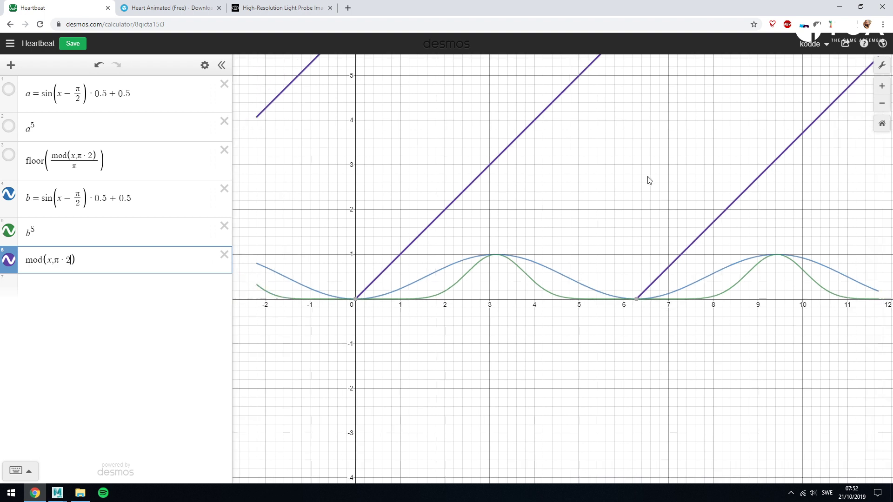
pyautogui.moveTo(691, 124); pyautogui.dragTo(627, 238)
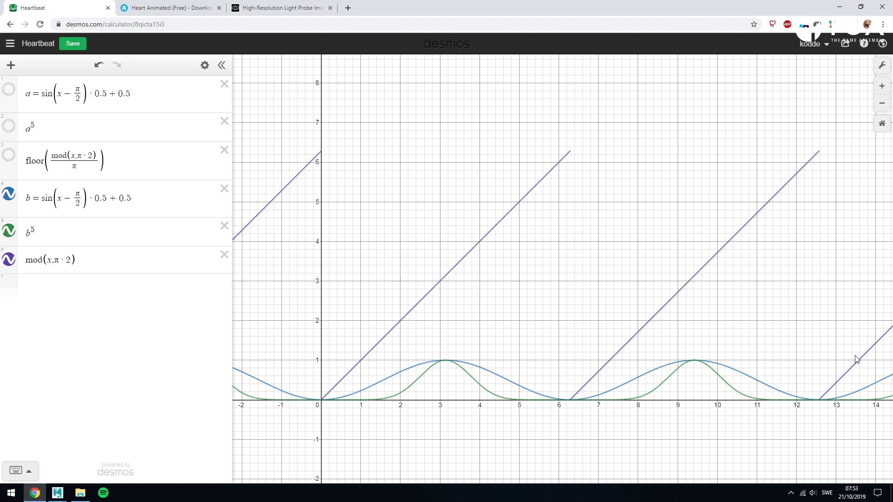
pyautogui.click(102, 259)
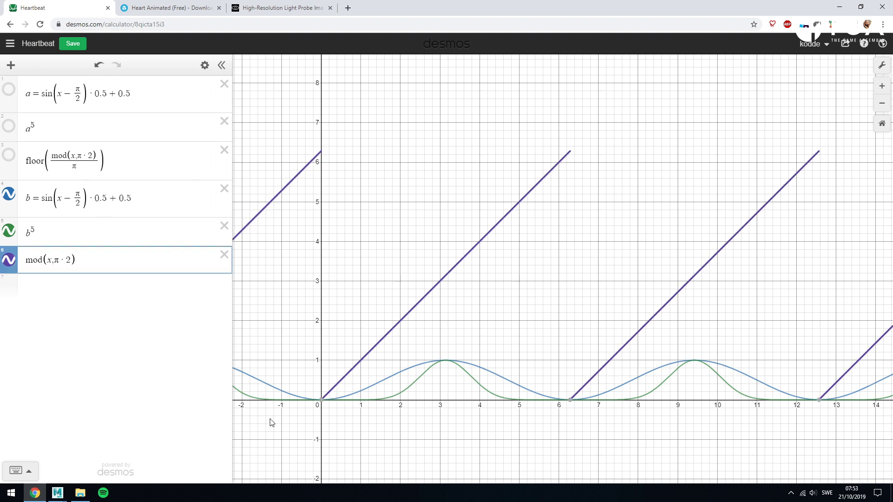
pyautogui.write('floor(')
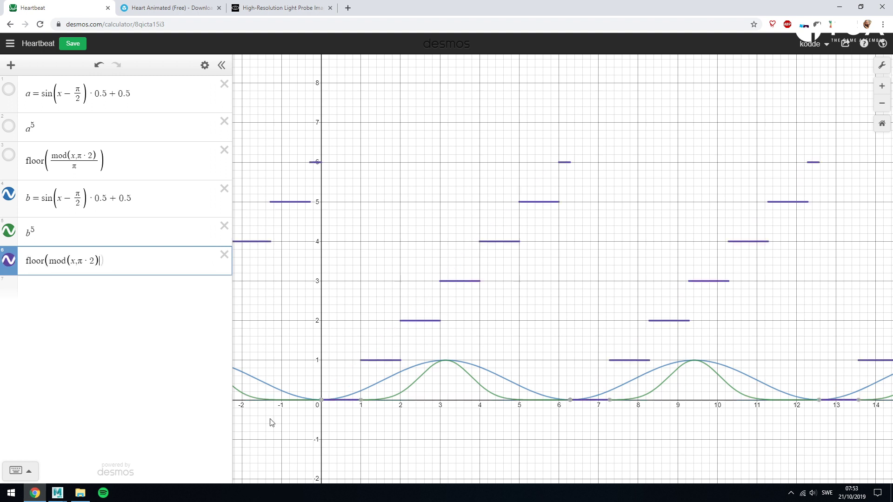
pyautogui.write(')')
pyautogui.moveTo(362, 403)
pyautogui.moveTo(323, 404)
pyautogui.write('/')
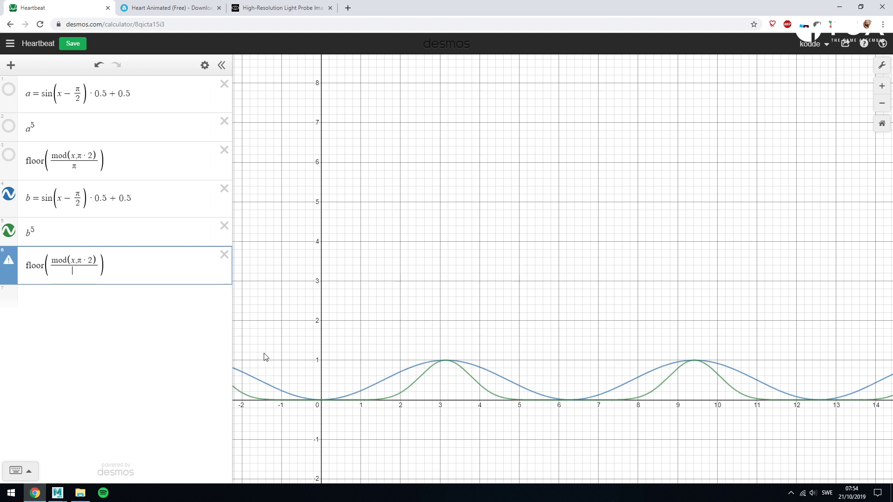
pyautogui.write('pi')
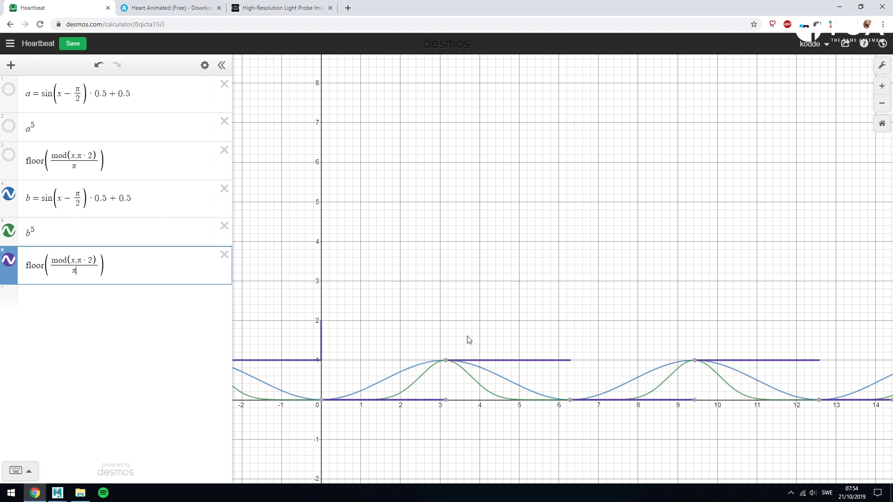
# Strip the floor function from the last expression and rebuild it as mod(x, π · 2) divided by π to inspect its curve
pyautogui.press('BackSpace')
pyautogui.press('BackSpace')
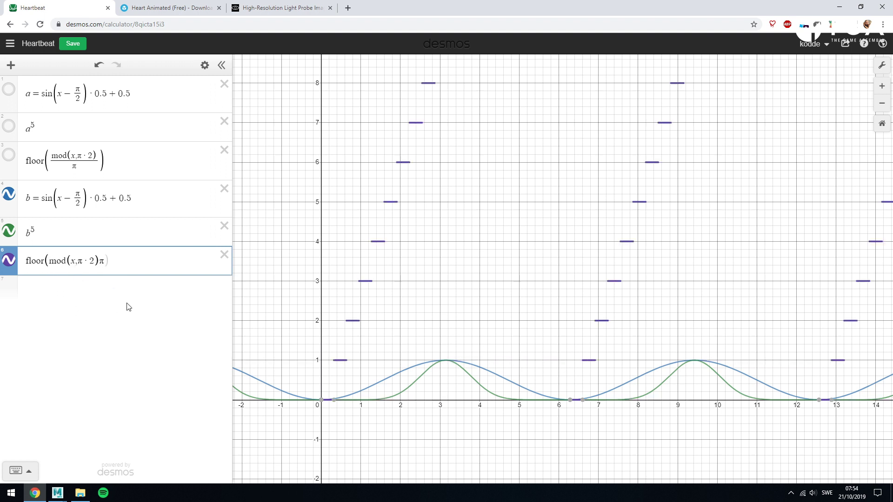
pyautogui.press('BackSpace')
pyautogui.press('BackSpace')
pyautogui.press('BackSpace')
pyautogui.press('BackSpace')
pyautogui.press('BackSpace')
pyautogui.press('BackSpace')
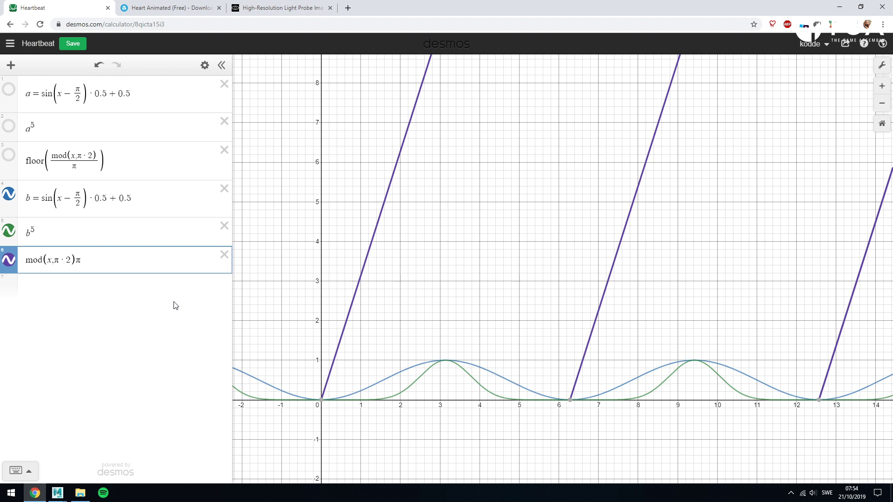
pyautogui.write('/')
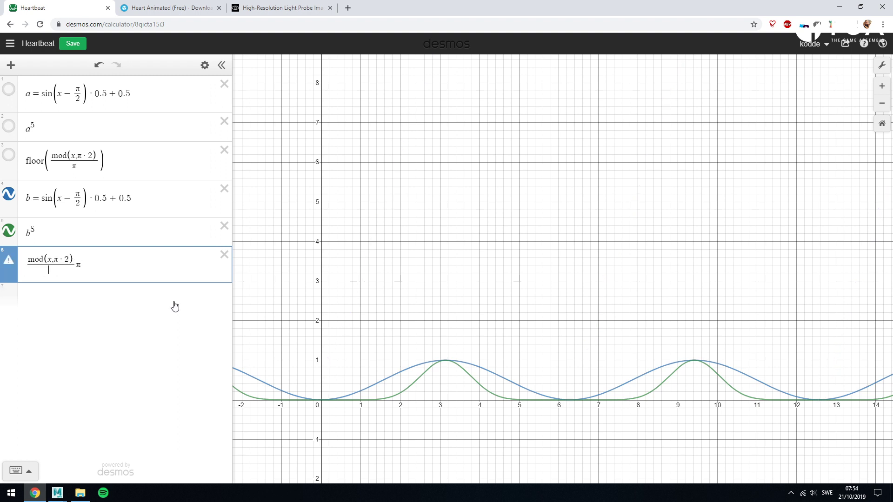
pyautogui.write('π')
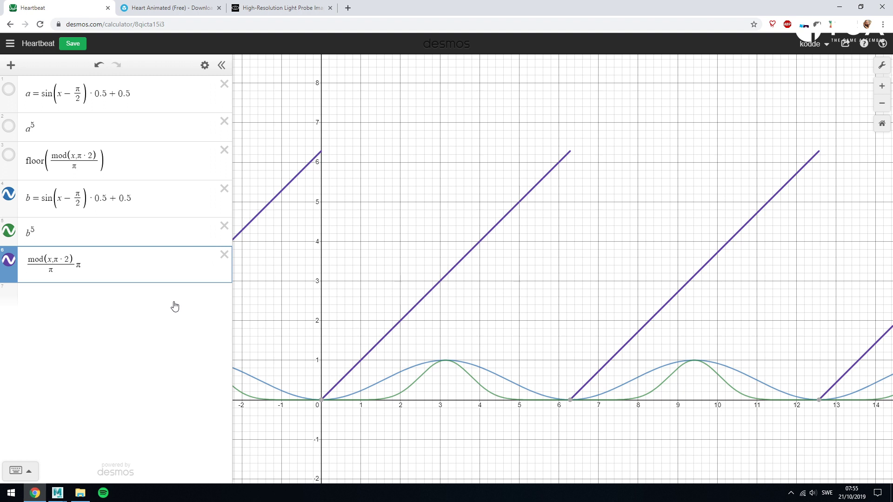
pyautogui.press('BackSpace')
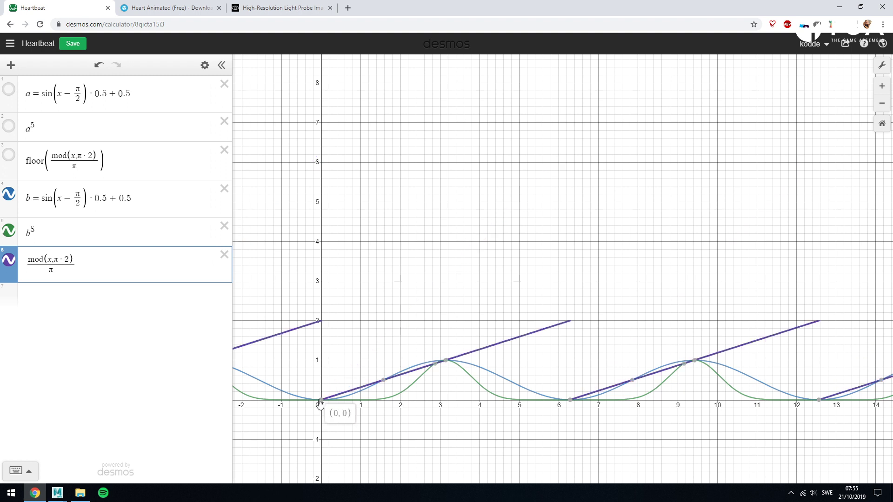
pyautogui.moveTo(448, 364)
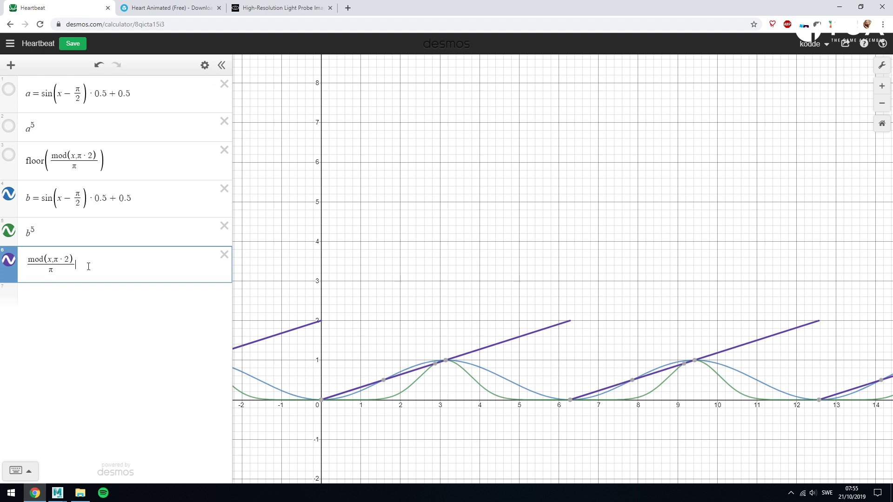
# Reduce the last expression to mod(x, π · 2), re-enter the division by π and wrap it in floor() again
pyautogui.press('BackSpace')
pyautogui.press('BackSpace')
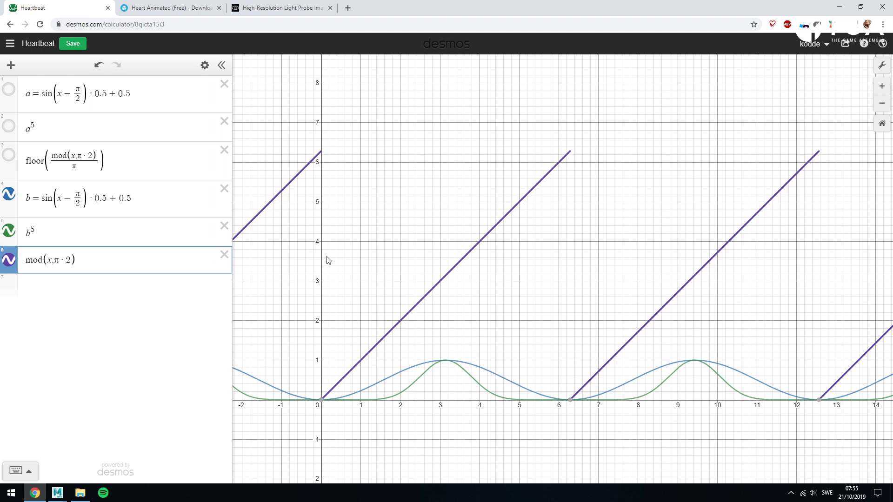
pyautogui.write('/pi')
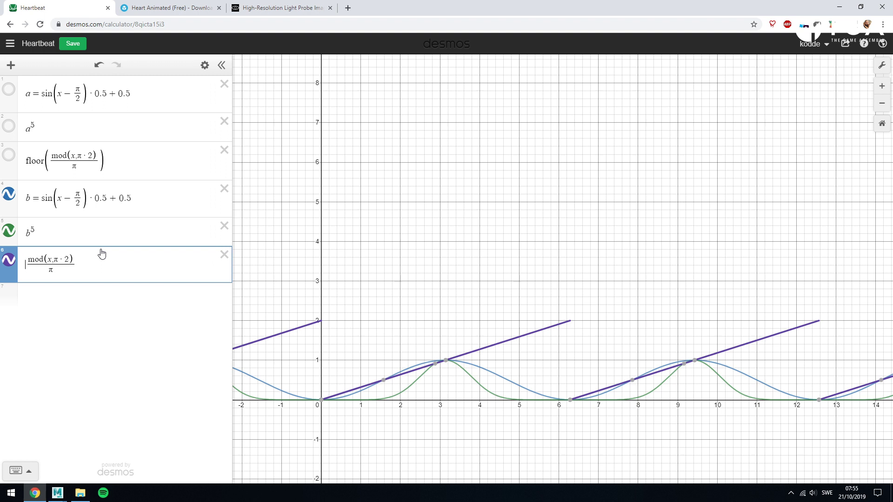
pyautogui.press('Home')
pyautogui.write('floor(')
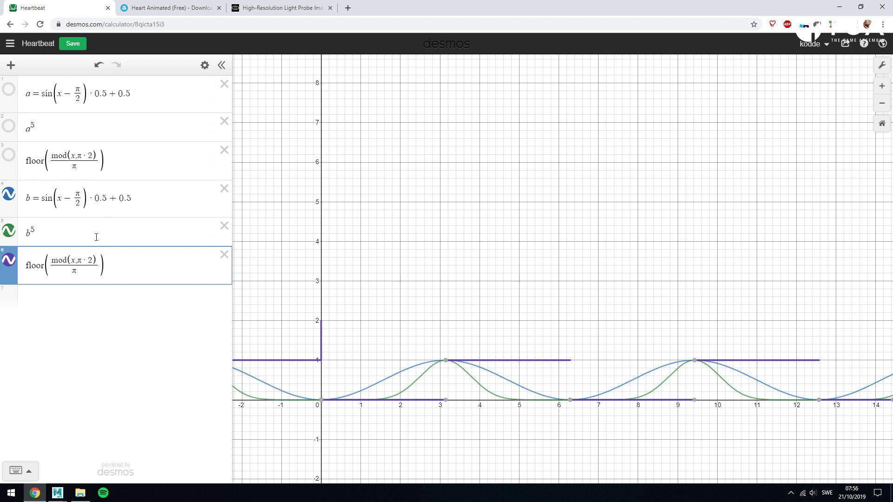
# Examine the · 0.5 + 0.5 scaling and π/2 shift in b, and the π terms in the last floor expression
pyautogui.moveTo(135, 196); pyautogui.dragTo(88, 201)
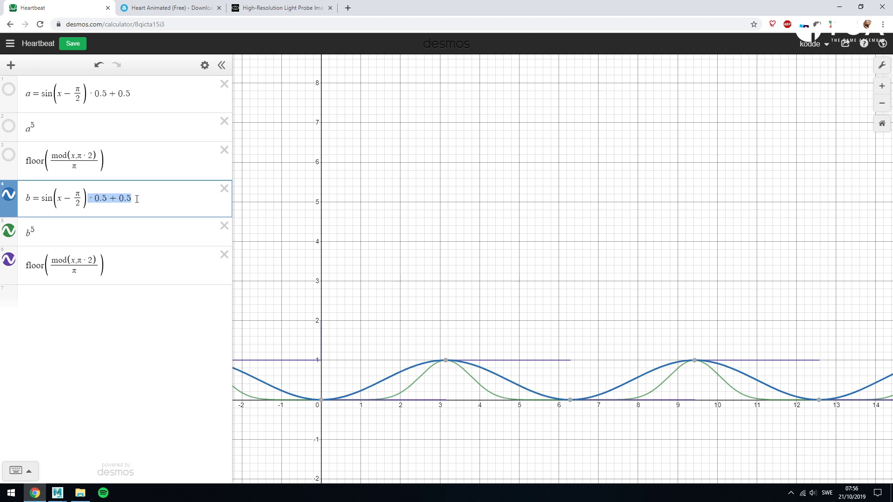
pyautogui.moveTo(62, 198); pyautogui.dragTo(80, 195)
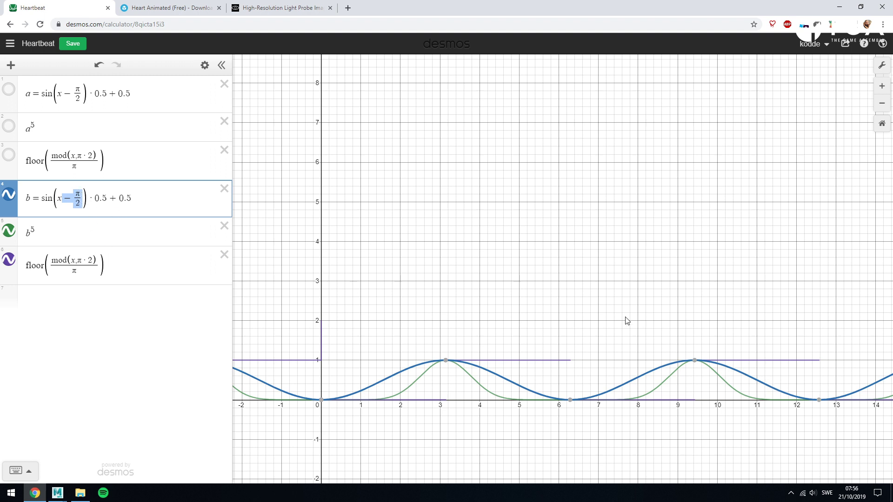
pyautogui.moveTo(589, 291); pyautogui.dragTo(587, 291)
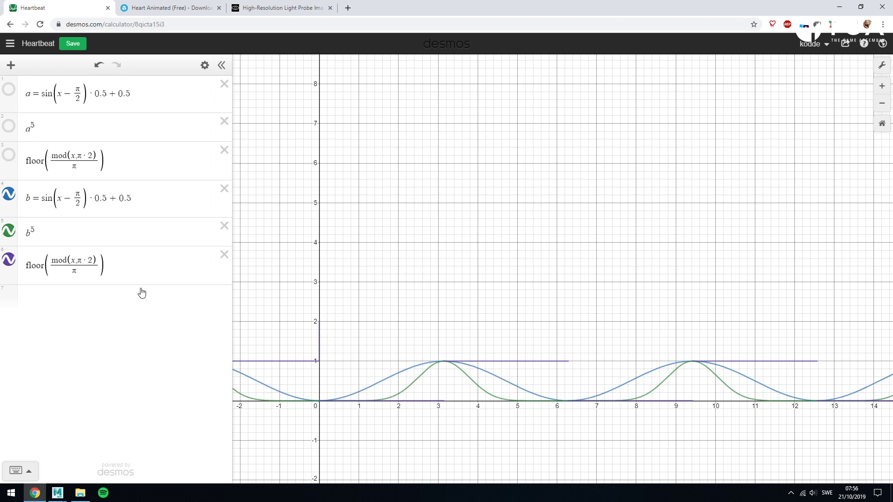
pyautogui.moveTo(76, 197); pyautogui.dragTo(79, 198)
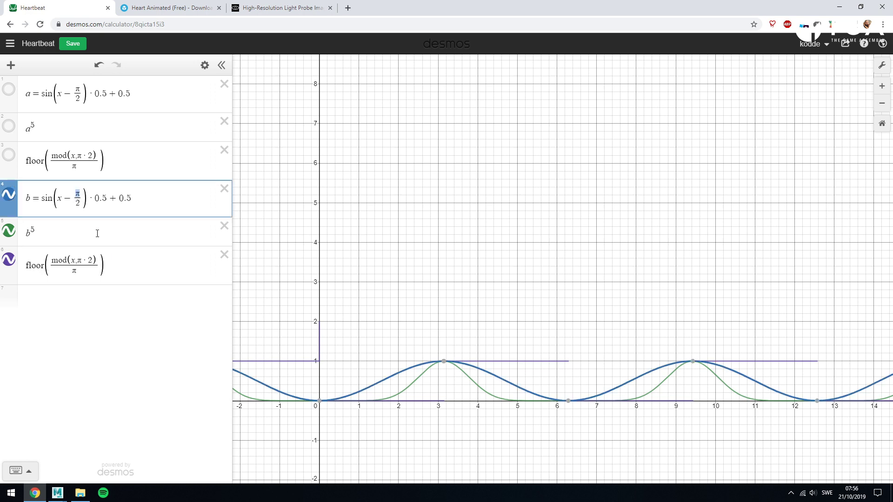
pyautogui.moveTo(78, 257)
pyautogui.mouseDown()
pyautogui.moveTo(92, 257)
pyautogui.moveTo(79, 270)
pyautogui.mouseUp()
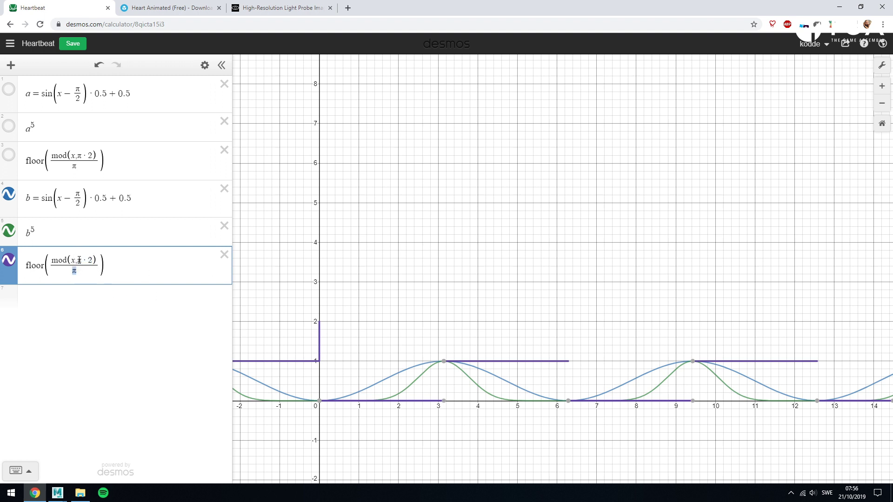
pyautogui.moveTo(78, 260); pyautogui.dragTo(93, 257)
pyautogui.moveTo(77, 259); pyautogui.dragTo(81, 258)
pyautogui.doubleClick(75, 272)
# Search Google for =pi in a new browser tab and copy the value 3.14159265359
pyautogui.click(348, 8)
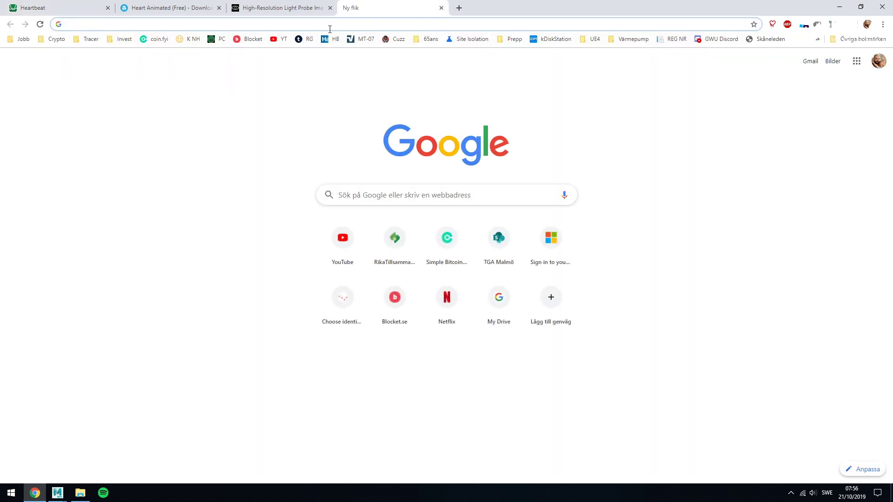
pyautogui.write('=pi')
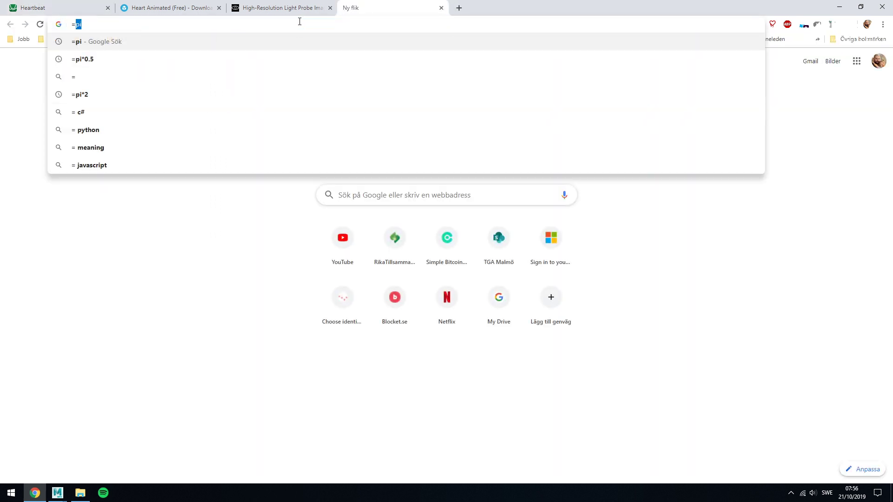
pyautogui.press('Return')
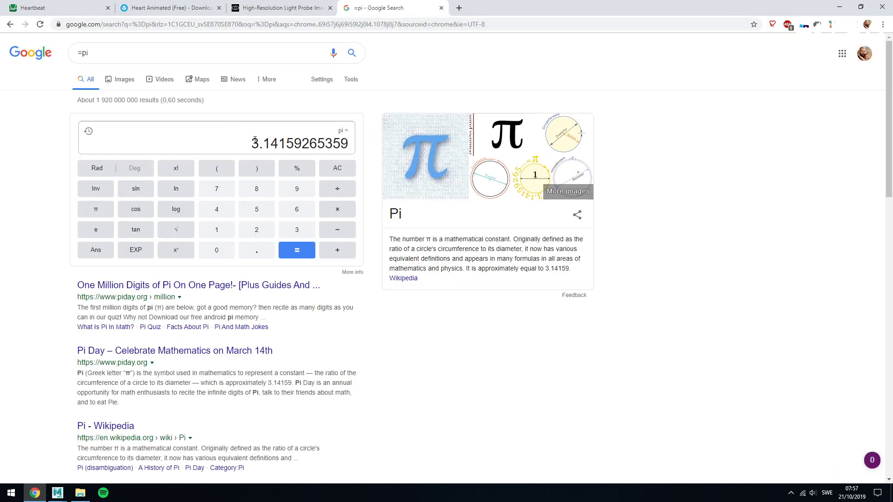
pyautogui.moveTo(255, 141); pyautogui.dragTo(347, 139)
pyautogui.hotkey('ctrl', 'c')
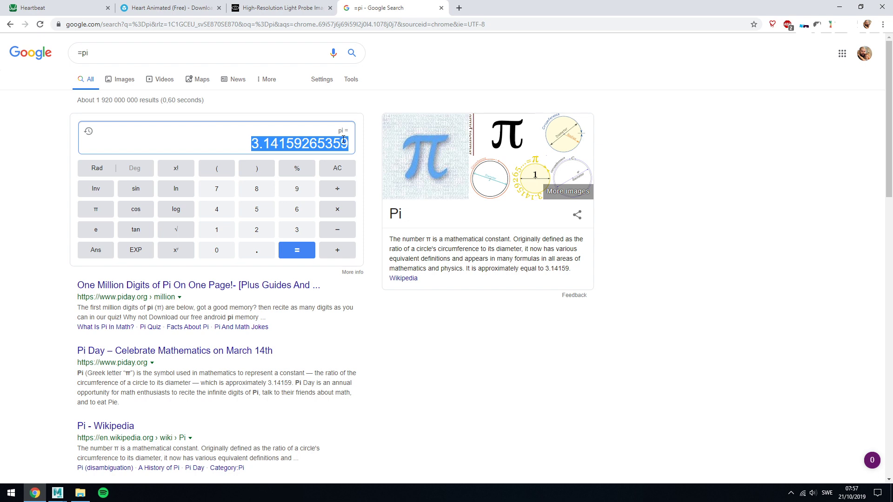
# Switch to Maya's ShaderFX window and add a Float value node to the graph
pyautogui.click(57, 493)
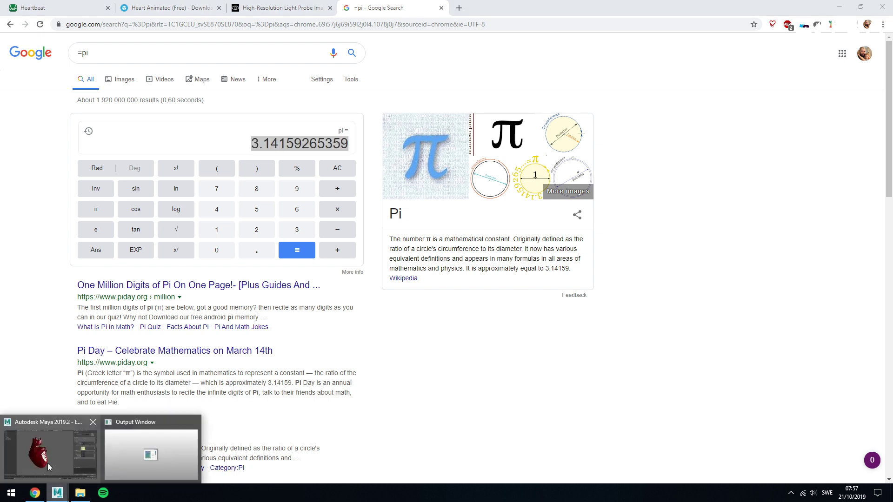
pyautogui.click(49, 467)
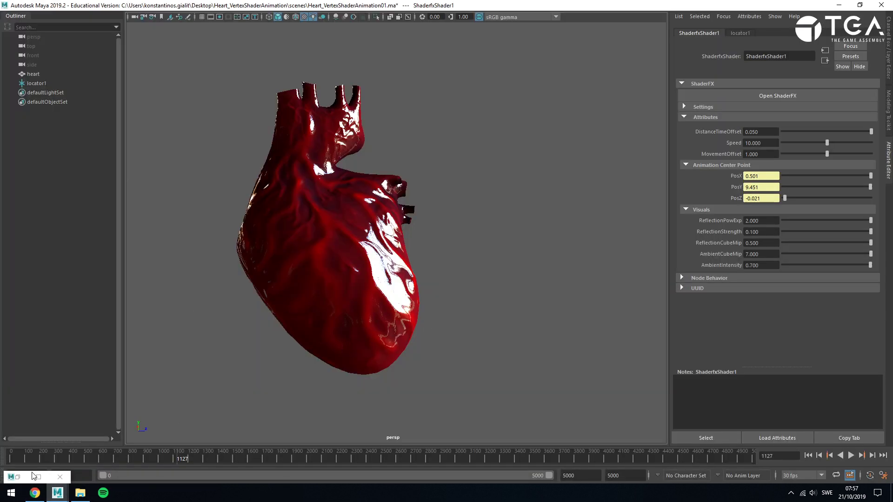
pyautogui.click(33, 475)
pyautogui.click(18, 38)
pyautogui.write('add')
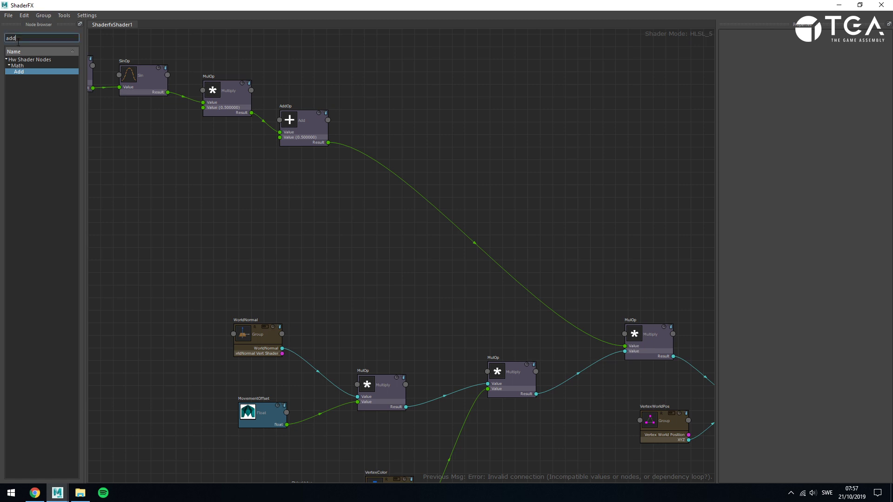
pyautogui.moveTo(18, 41); pyautogui.dragTo(1, 41)
pyautogui.write('float')
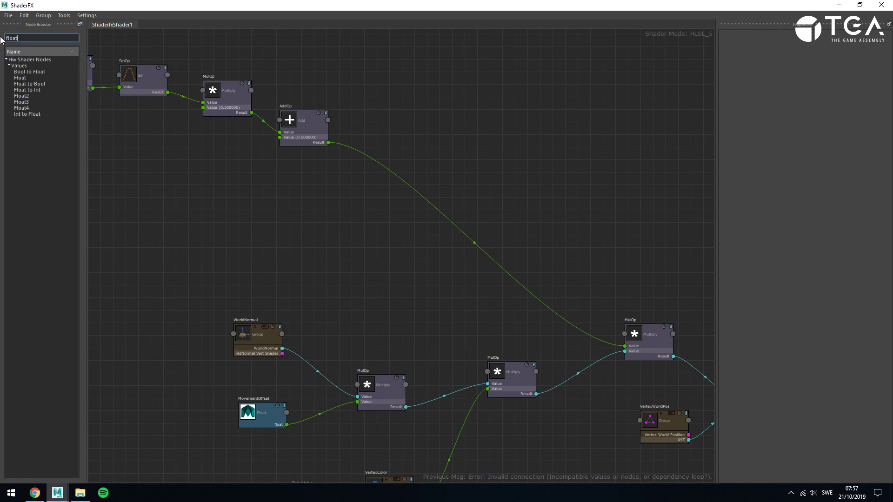
pyautogui.moveTo(20, 80); pyautogui.dragTo(170, 192)
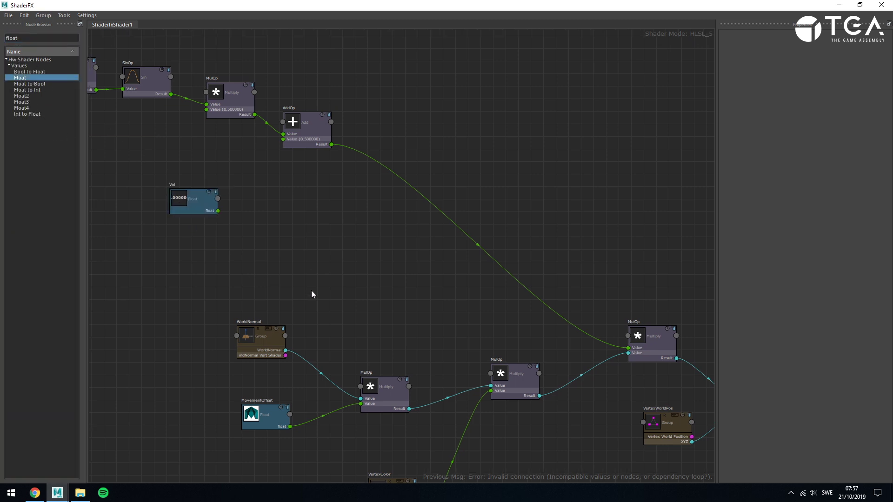
# Move the new Float node into the empty graph area between the DistanceTimeOffset and Speed nodes, below both
pyautogui.moveTo(311, 290); pyautogui.dragTo(540, 297, button='middle')
pyautogui.moveTo(446, 223); pyautogui.dragTo(139, 192)
pyautogui.moveTo(204, 204); pyautogui.dragTo(516, 372, button='middle')
pyautogui.scroll(-1, 472, 365)
pyautogui.scroll(2, 470, 363)
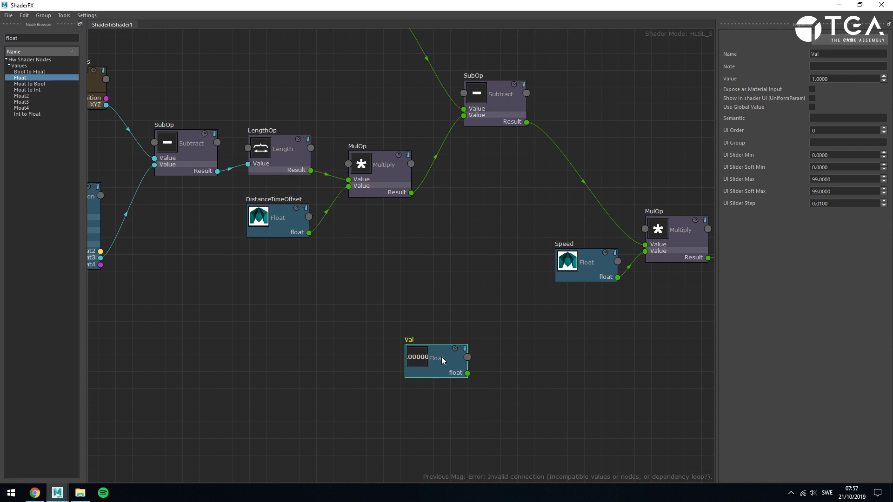
# Uncover Maya's attributes behind the ShaderFX window and set the Float node's value to the copied 3.14159265359
pyautogui.moveTo(780, 4); pyautogui.dragTo(471, 30)
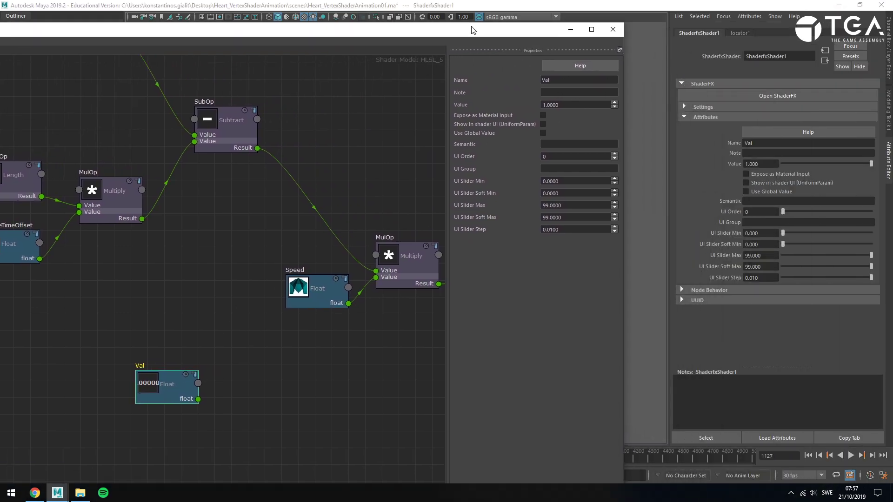
pyautogui.click(765, 164)
pyautogui.press('BackSpace')
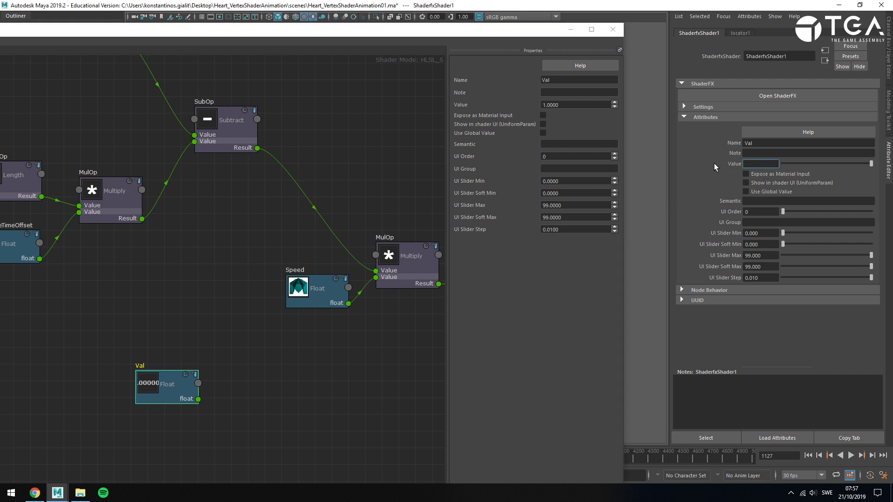
pyautogui.hotkey('ctrl', 'v')
pyautogui.press('Return')
# Give the Float node the note Pi and move it up closer to the distance offset's Multiply node
pyautogui.click(763, 153)
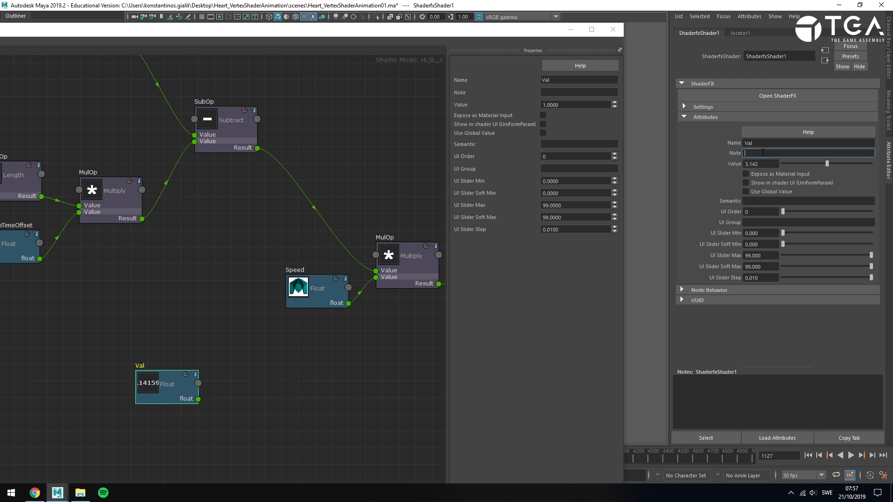
pyautogui.write('Pi')
pyautogui.press('Return')
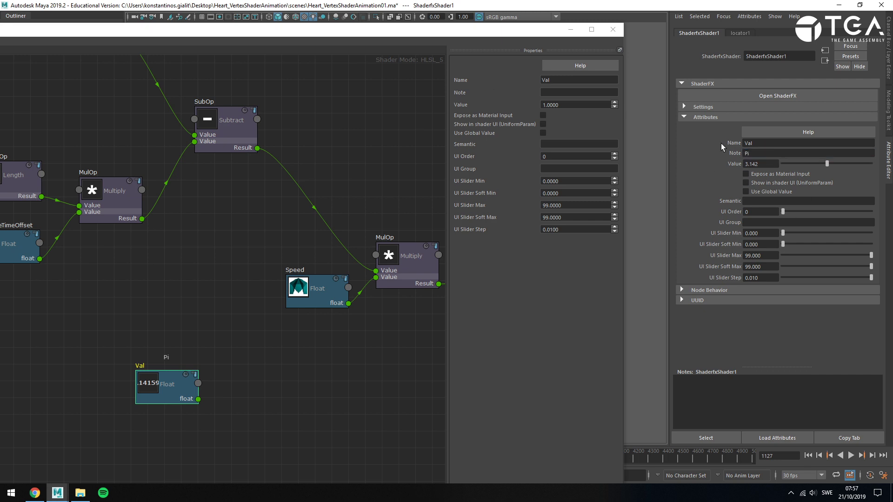
pyautogui.moveTo(185, 388); pyautogui.dragTo(174, 328)
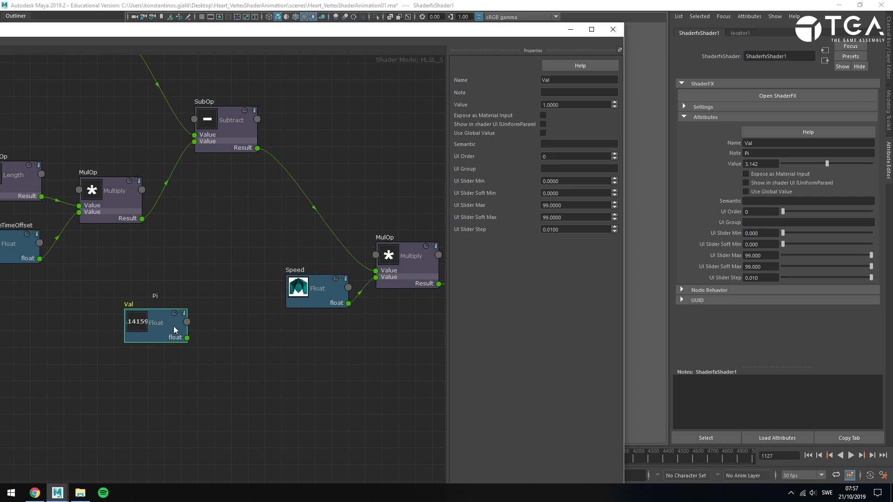
# Duplicate the Pi Float node, place the copy directly below it and change the copy's note to Pi / 2.0
pyautogui.click(204, 347)
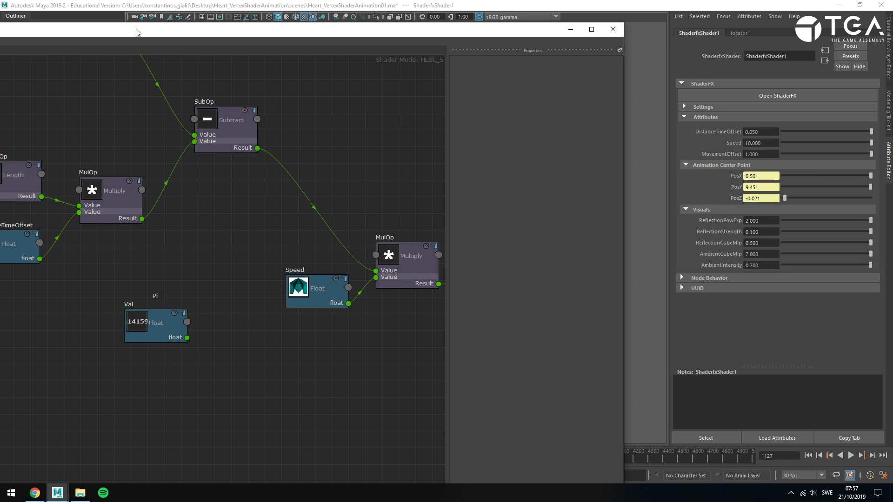
pyautogui.moveTo(136, 30); pyautogui.dragTo(388, 25)
pyautogui.moveTo(186, 110); pyautogui.dragTo(400, 386)
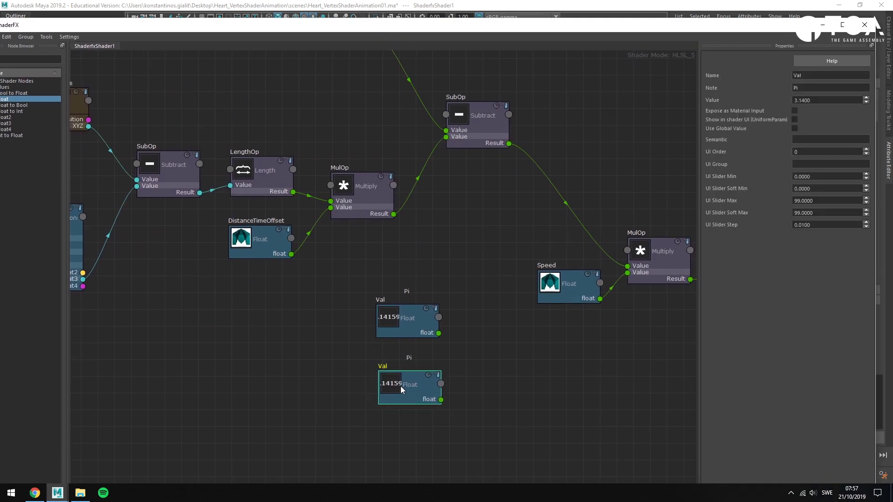
pyautogui.click(816, 87)
pyautogui.press('Return')
# Switch to Chrome, calculate =pi / 2.0 with Google Search and copy the calculator's result
pyautogui.click(35, 492)
pyautogui.click(104, 50)
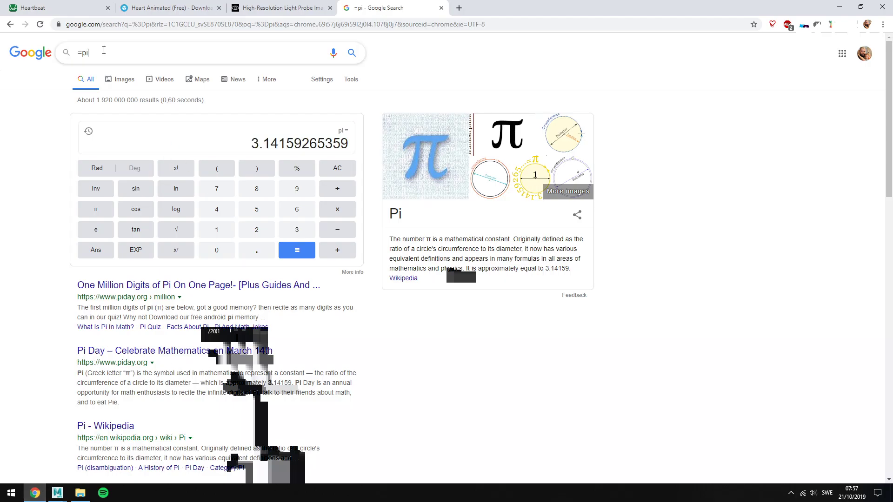
pyautogui.write('/ 2.0')
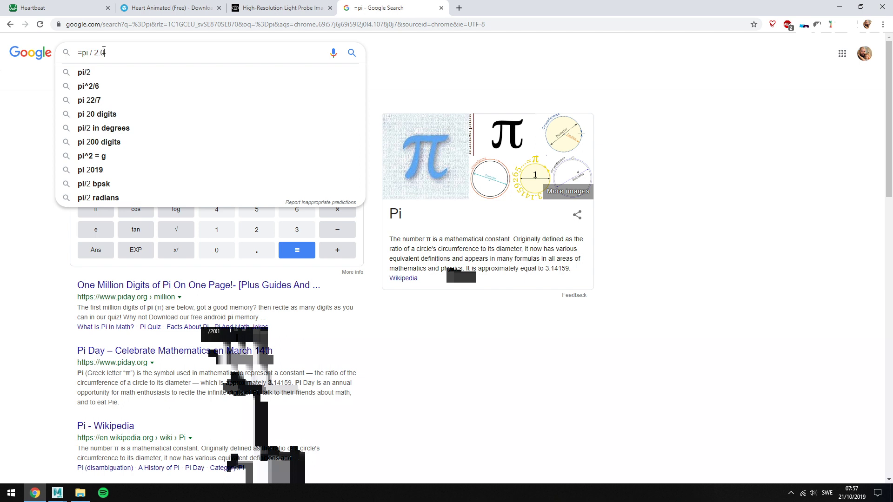
pyautogui.press('Return')
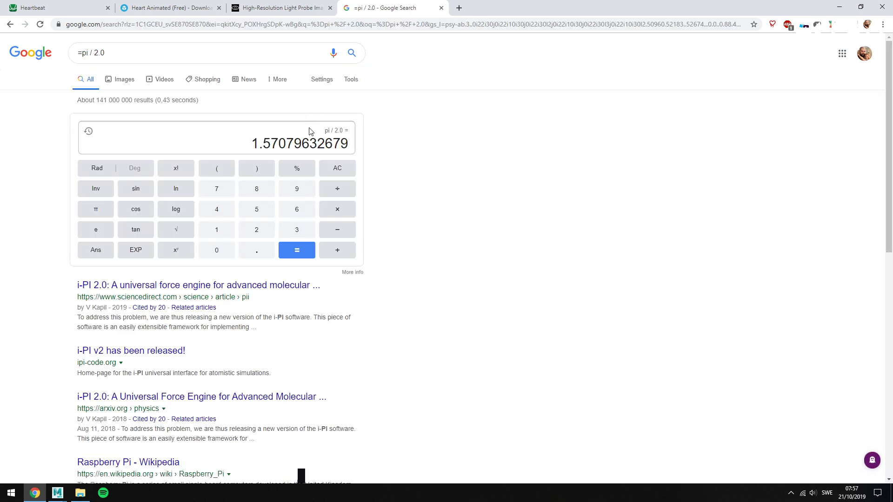
pyautogui.doubleClick(310, 142)
pyautogui.hotkey('ctrl', 'c')
# Switch back to Maya, uncover the shader attributes and set the Pi / 2.0 node's value to the copied 1.57079632679
pyautogui.click(57, 493)
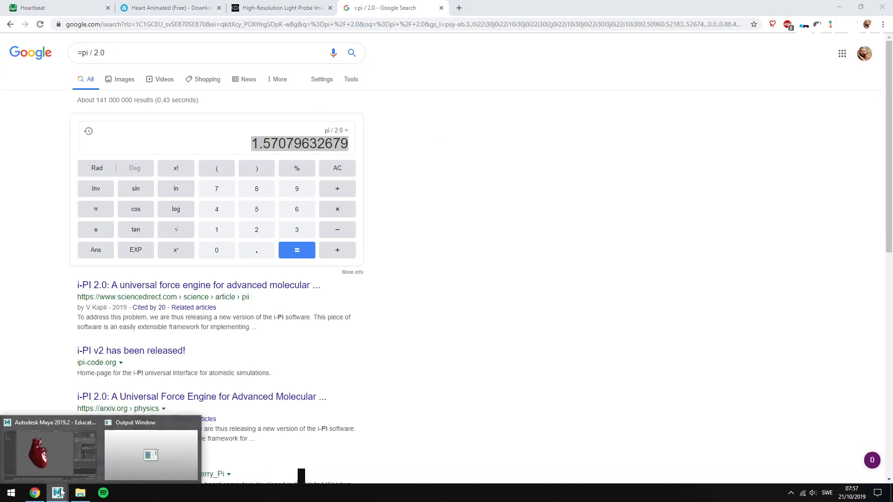
pyautogui.click(70, 455)
pyautogui.click(403, 400)
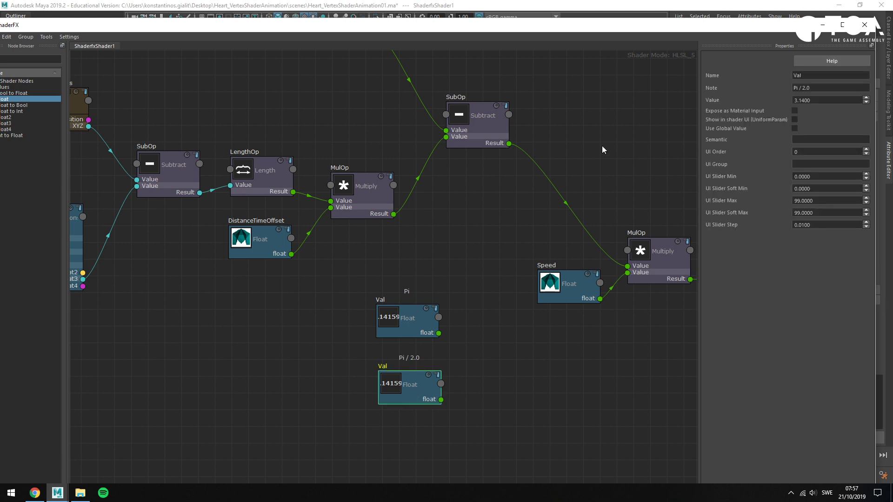
pyautogui.moveTo(623, 24); pyautogui.dragTo(453, 16)
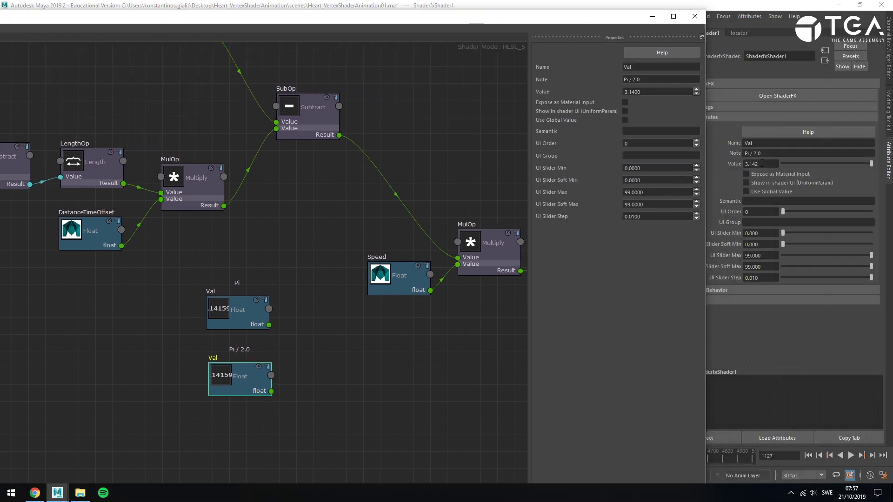
pyautogui.moveTo(777, 163); pyautogui.dragTo(710, 164)
pyautogui.hotkey('ctrl', 'v')
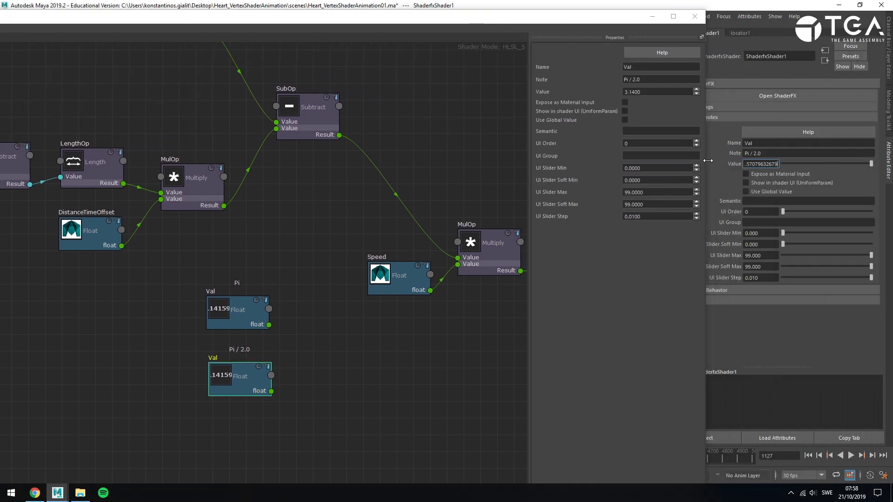
pyautogui.press('Return')
# Duplicate the Pi / 2.0 node, place the copy beneath it and change the copy's note to Pi * 2.0
pyautogui.scroll(-3, 322, 350)
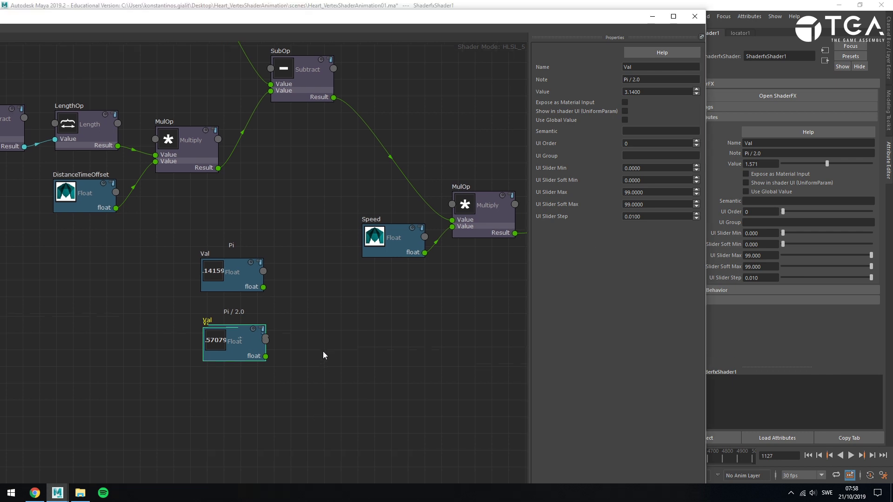
pyautogui.click(309, 336)
pyautogui.click(254, 316)
pyautogui.hotkey('ctrl', 'c')
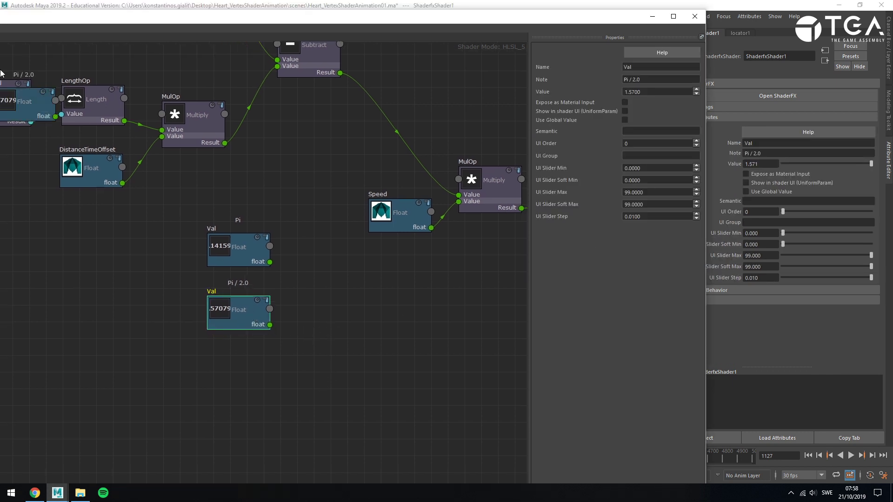
pyautogui.hotkey('ctrl', 'v')
pyautogui.click(233, 370)
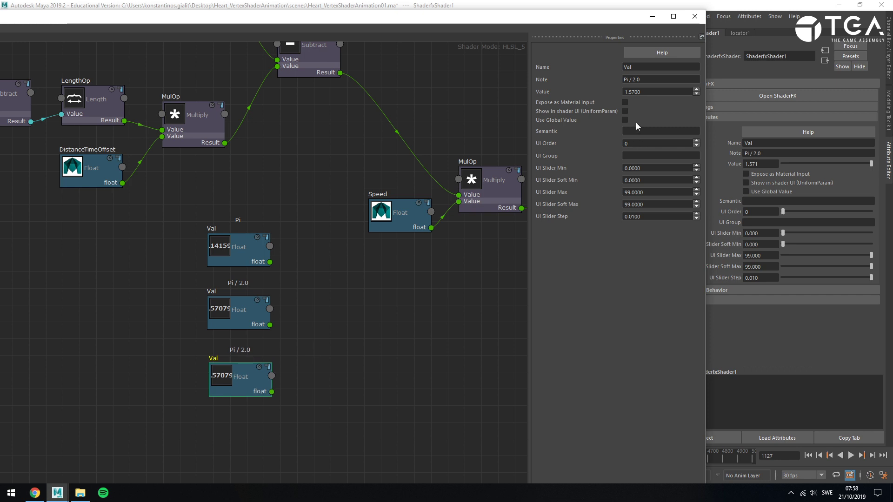
pyautogui.click(632, 80)
pyautogui.write('*')
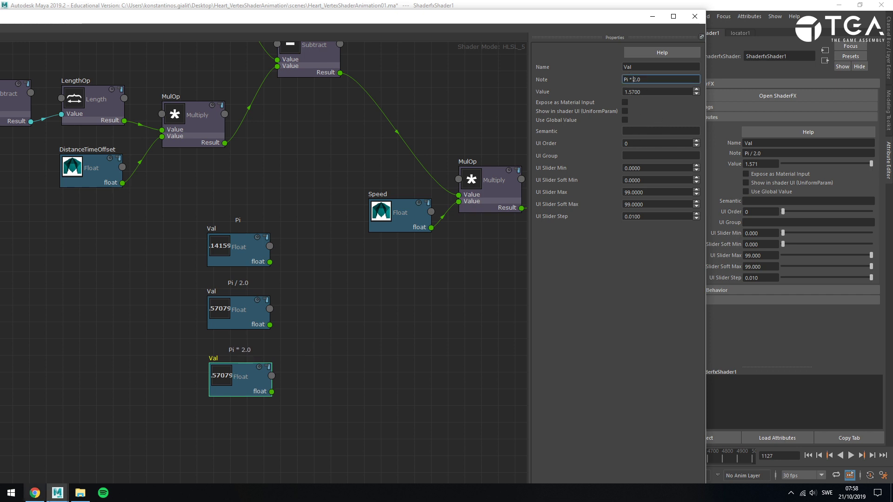
# Switch to Chrome, change the Google calculation to =pi * 2.0 and copy the result
pyautogui.click(35, 493)
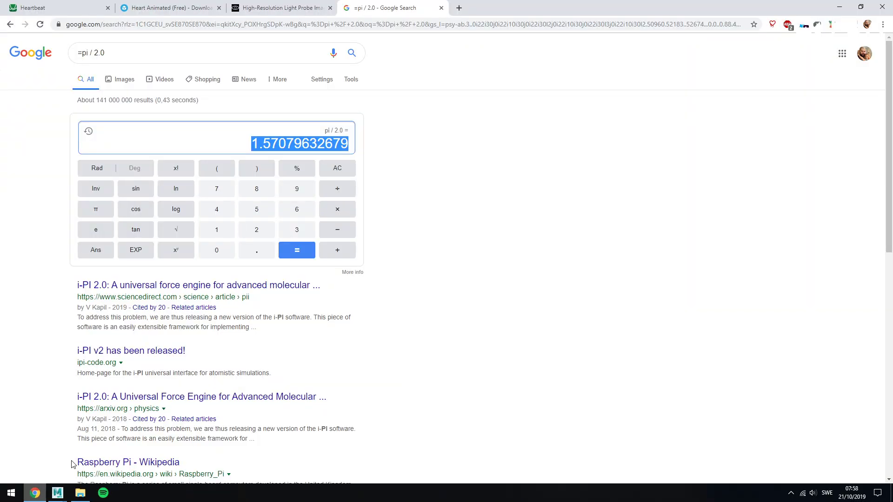
pyautogui.click(93, 53)
pyautogui.press('BackSpace')
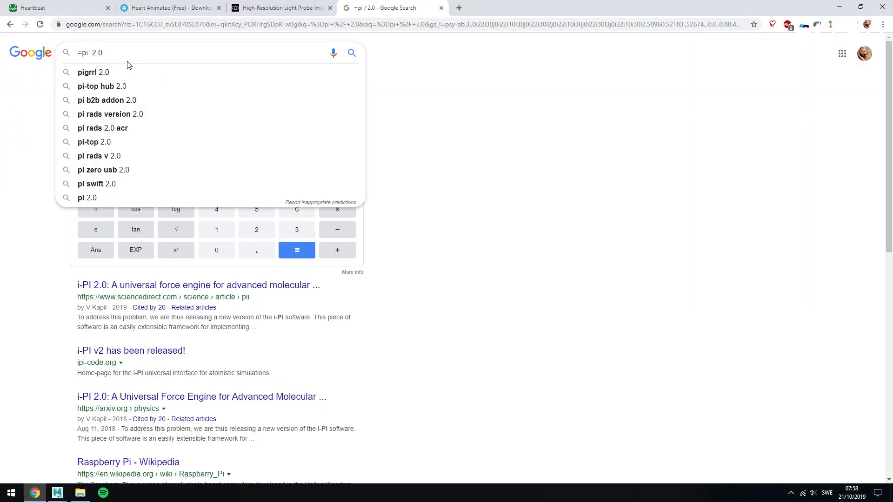
pyautogui.write('*')
pyautogui.press('Return')
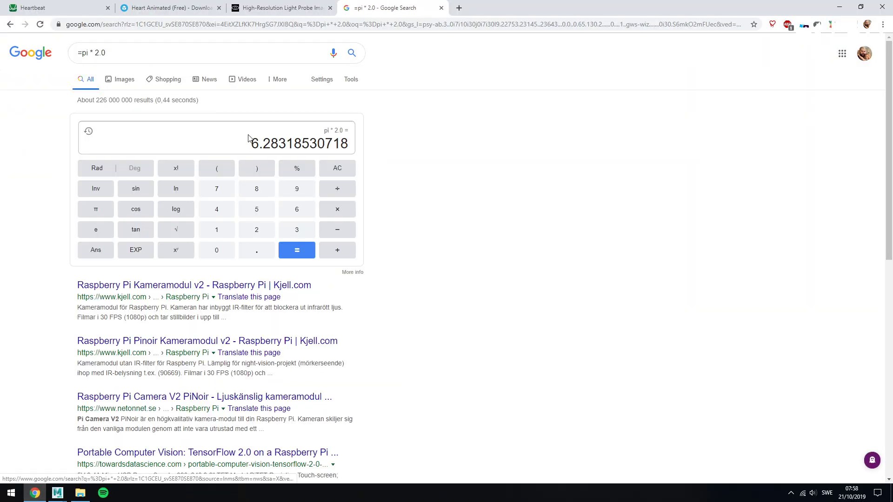
pyautogui.click(267, 142)
pyautogui.doubleClick(268, 142)
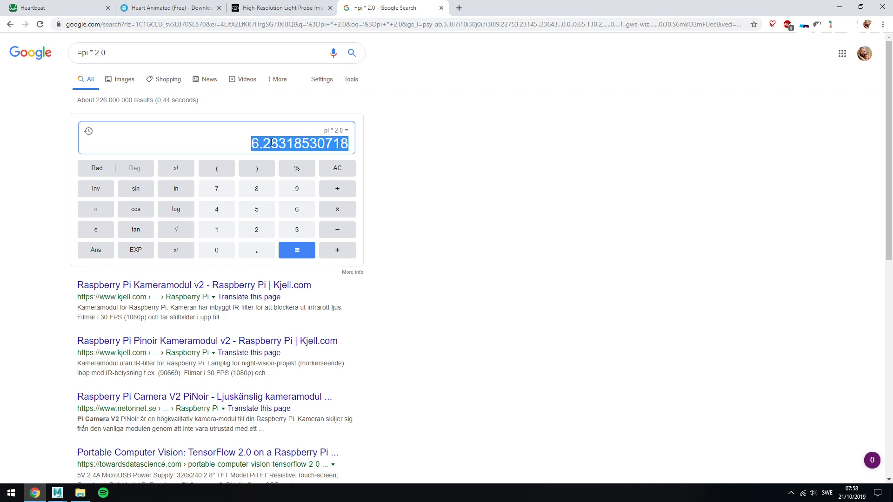
# Return to Maya's ShaderFX graph and set the Pi * 2.0 node's value to 6.28318530718
pyautogui.click(57, 493)
pyautogui.click(65, 456)
pyautogui.click(319, 331)
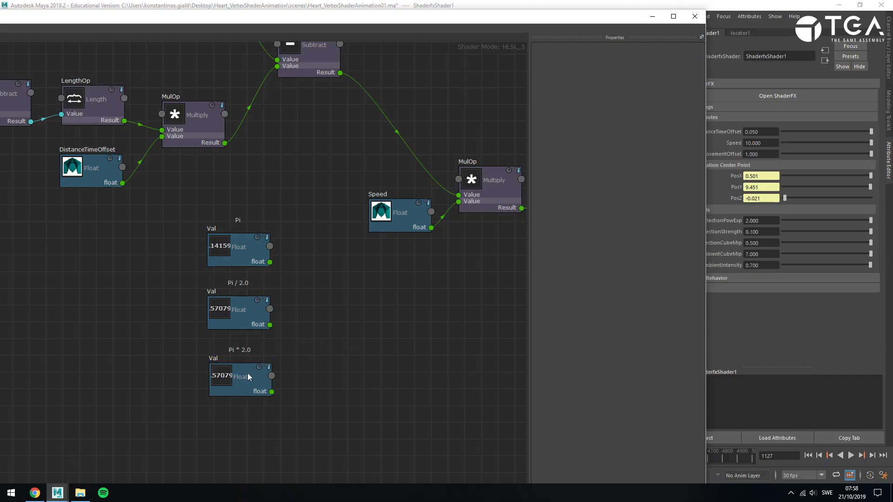
pyautogui.click(248, 374)
pyautogui.doubleClick(765, 164)
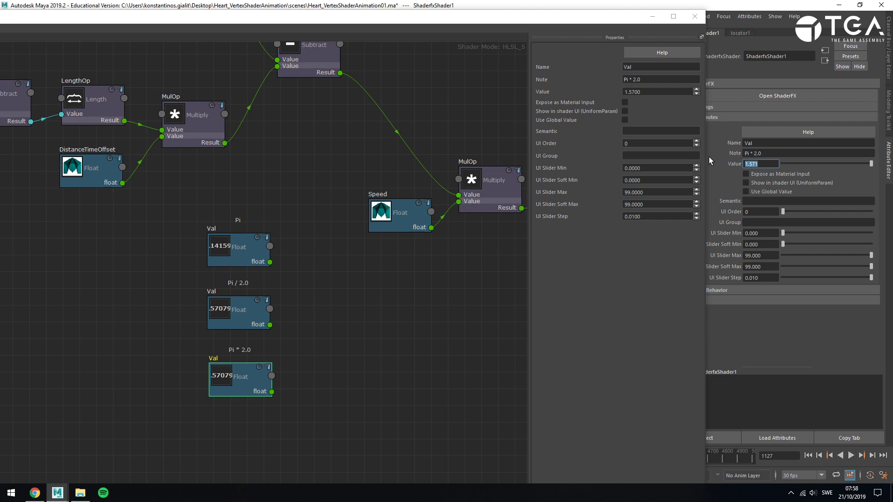
pyautogui.write('6.28318530718')
pyautogui.press('Return')
# Deselect the node and maximize the ShaderFX window
pyautogui.click(297, 413)
pyautogui.moveTo(327, 24); pyautogui.dragTo(447, 69)
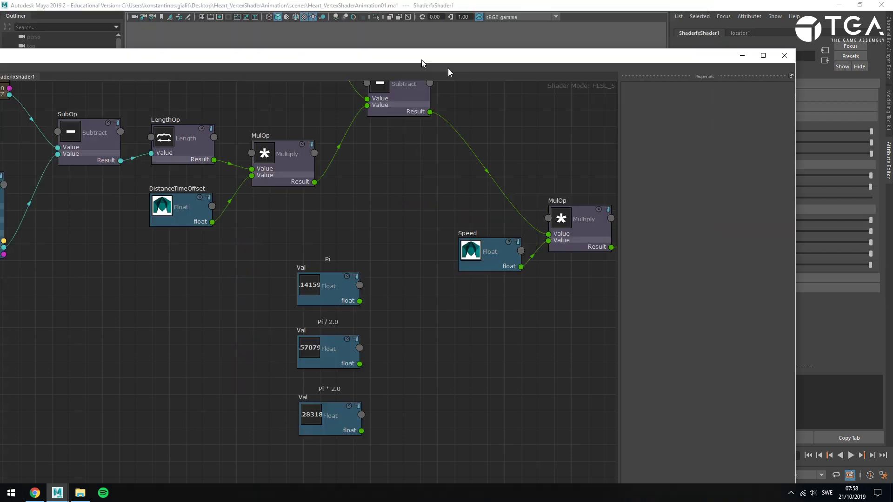
pyautogui.doubleClick(448, 68)
# Switch to the Heartbeat graph in Chrome and examine the − π/2 shift and the · 0.5 + 0.5 scaling in expression b
pyautogui.click(35, 493)
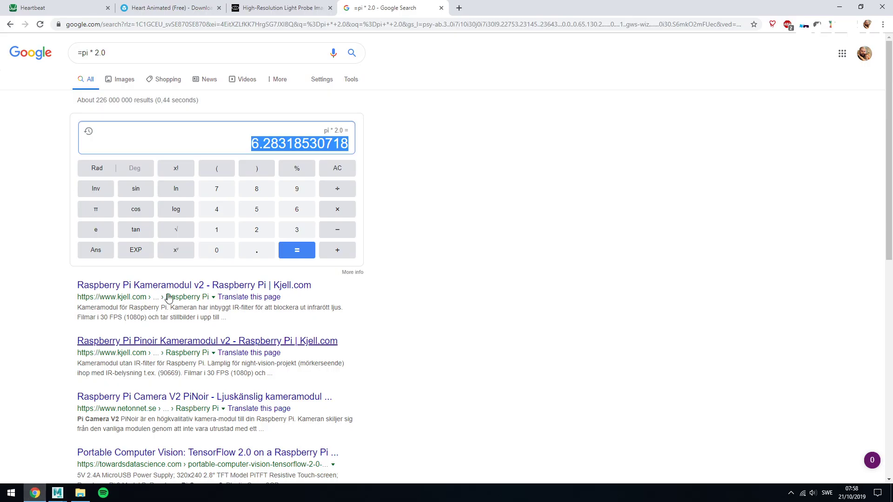
pyautogui.click(77, 5)
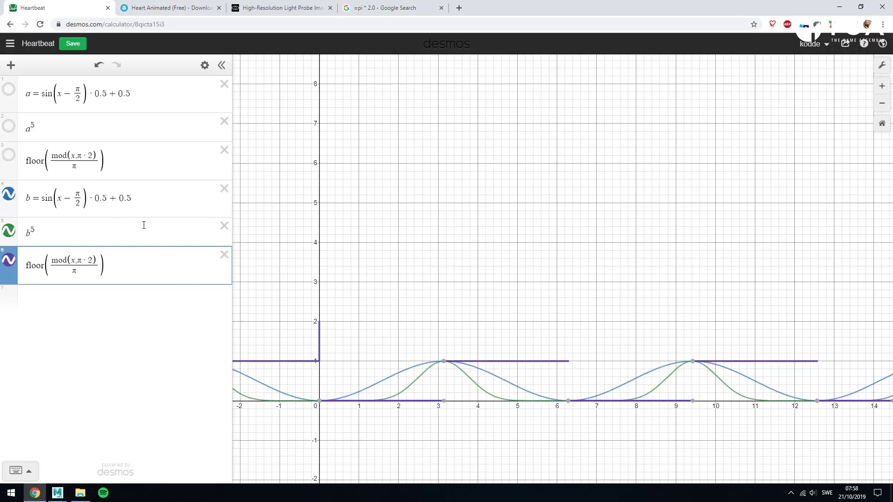
pyautogui.moveTo(79, 195); pyautogui.dragTo(66, 204)
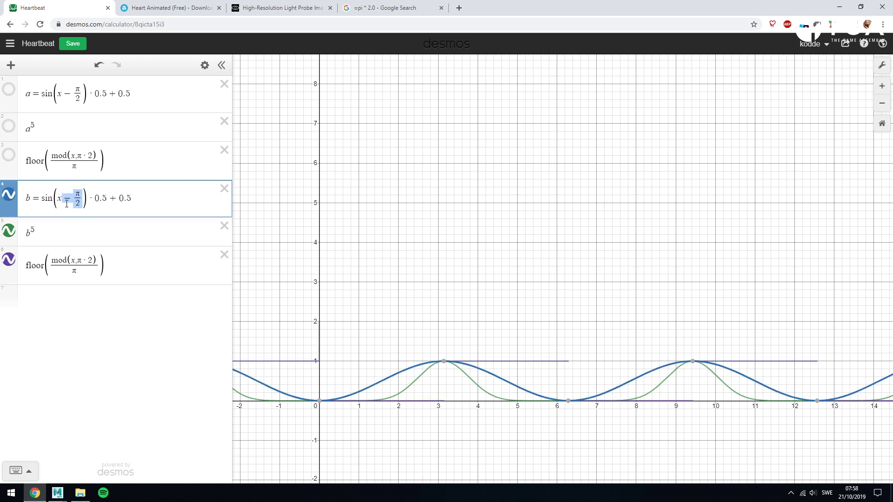
pyautogui.click(71, 200)
pyautogui.moveTo(58, 200); pyautogui.dragTo(133, 198)
pyautogui.click(81, 197)
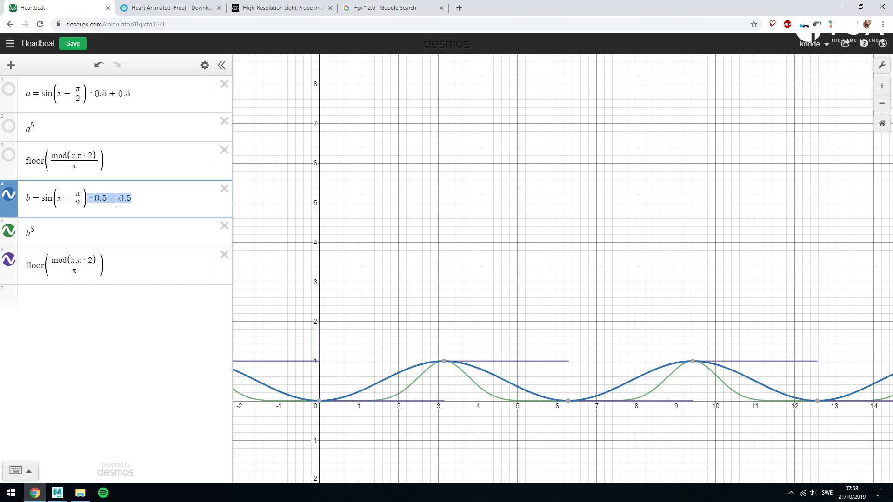
pyautogui.click(69, 198)
pyautogui.moveTo(61, 199); pyautogui.dragTo(82, 199)
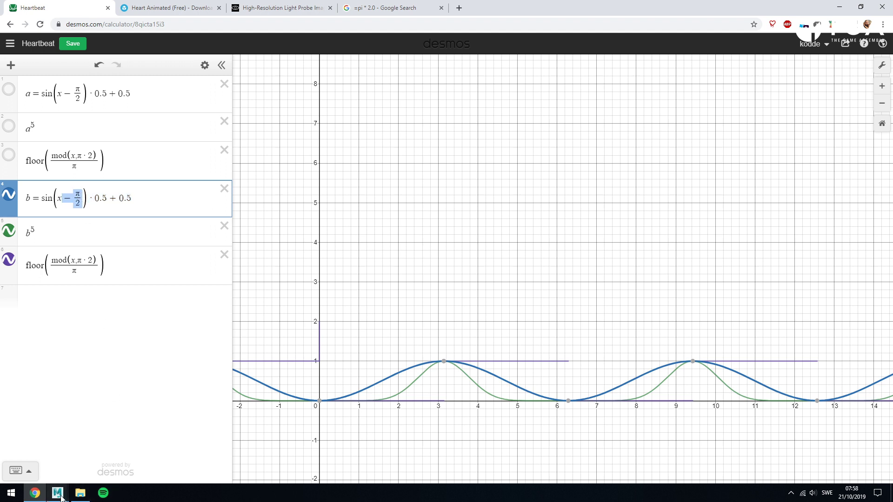
# Switch back to ShaderFX, move the three Pi value nodes further down and shift the chain ending in the speed Multiply away from Sin
pyautogui.moveTo(57, 493)
pyautogui.click(81, 459)
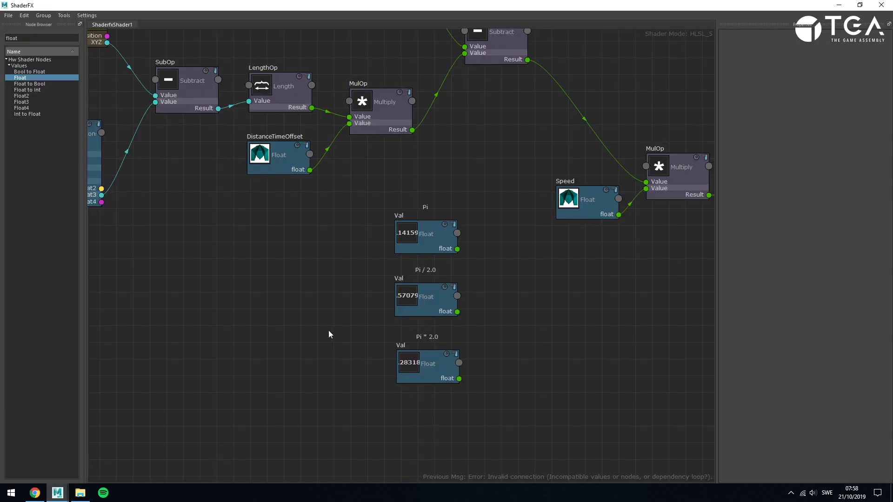
pyautogui.scroll(-3, 378, 264)
pyautogui.moveTo(585, 286); pyautogui.dragTo(435, 277, button='middle')
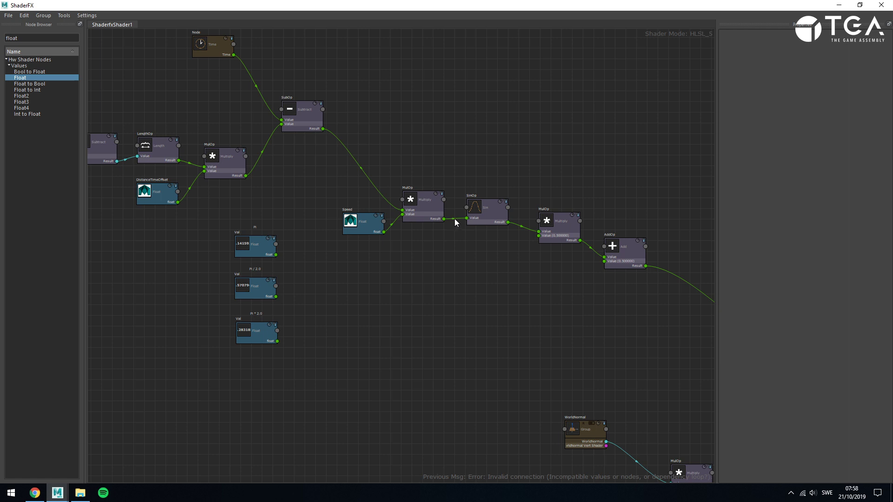
pyautogui.scroll(-4, 329, 242)
pyautogui.moveTo(358, 229); pyautogui.dragTo(423, 260, button='middle')
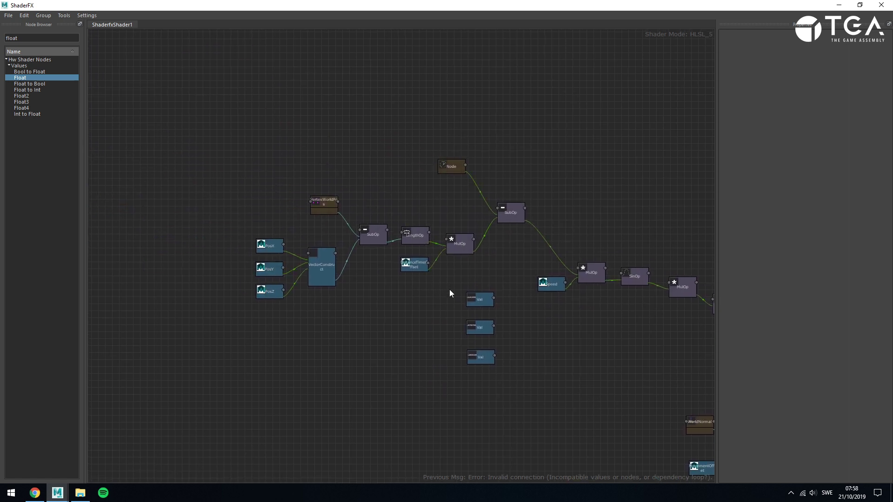
pyautogui.moveTo(449, 290); pyautogui.dragTo(494, 365)
pyautogui.moveTo(485, 359); pyautogui.dragTo(496, 416)
pyautogui.moveTo(230, 116); pyautogui.dragTo(602, 319)
pyautogui.scroll(4, 593, 284)
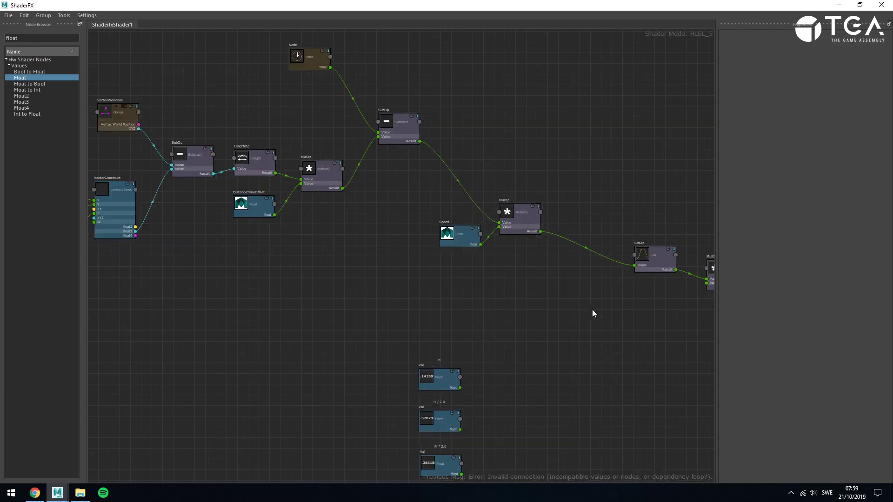
# Duplicate the time Subtract node and place the copy between the speed Multiply node and the Sin node
pyautogui.scroll(2, 592, 313)
pyautogui.click(356, 54)
pyautogui.hotkey('ctrl', 'c')
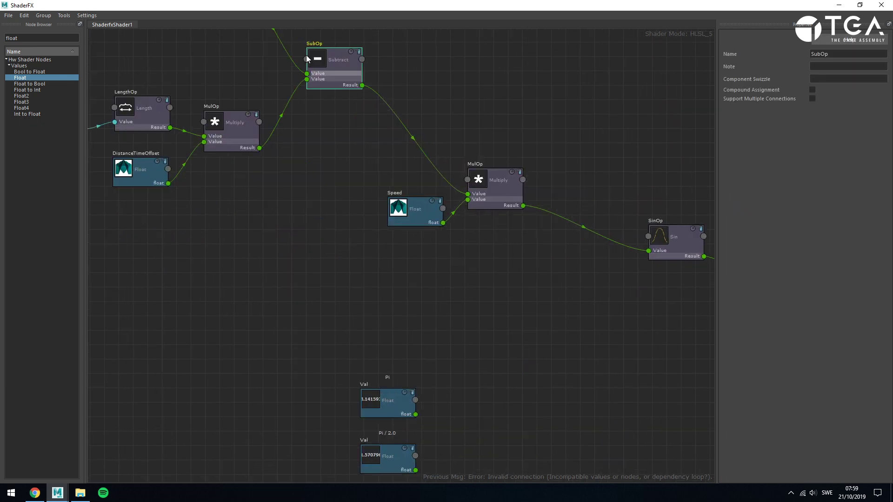
pyautogui.hotkey('ctrl', 'v')
pyautogui.moveTo(217, 107); pyautogui.dragTo(560, 269)
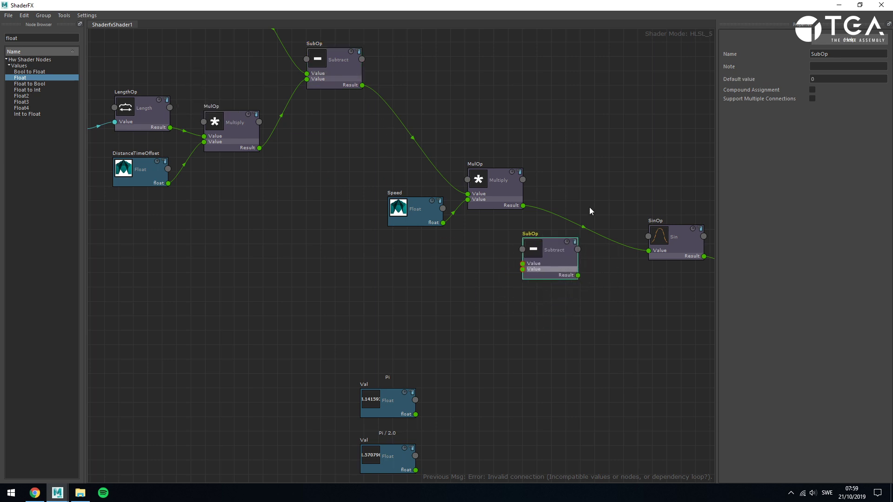
# Connect the speed Multiply node's Result to the new Subtract node's first Value input and nudge the Subtract node further from it
pyautogui.scroll(2, 589, 209)
pyautogui.scroll(-1, 281, 68)
pyautogui.moveTo(308, 130); pyautogui.dragTo(458, 222)
pyautogui.moveTo(448, 192); pyautogui.dragTo(480, 259)
pyautogui.click(455, 183)
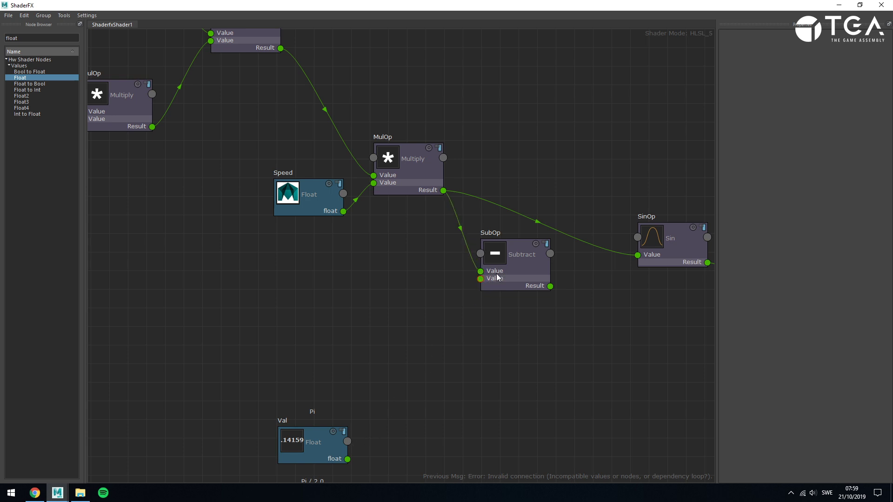
pyautogui.moveTo(518, 284); pyautogui.dragTo(533, 292)
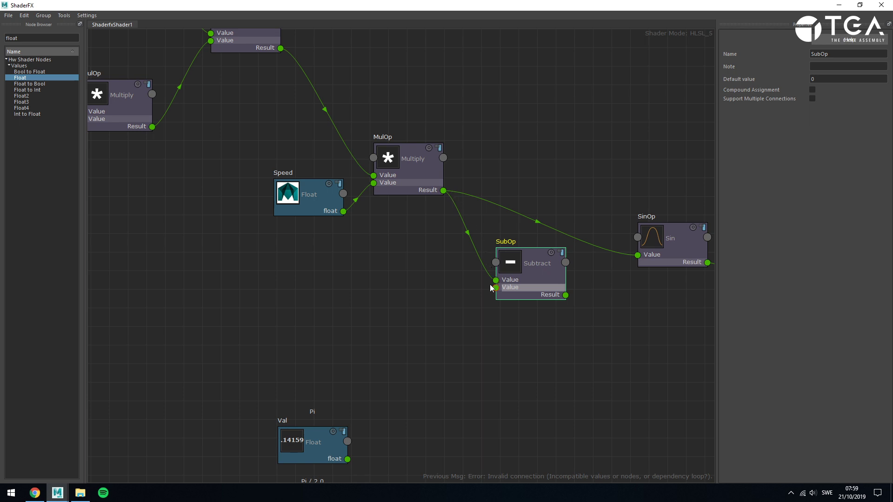
# Place the Pi / 2.0 node beside the new Subtract node and connect its float output to the second Value input
pyautogui.scroll(-3, 435, 263)
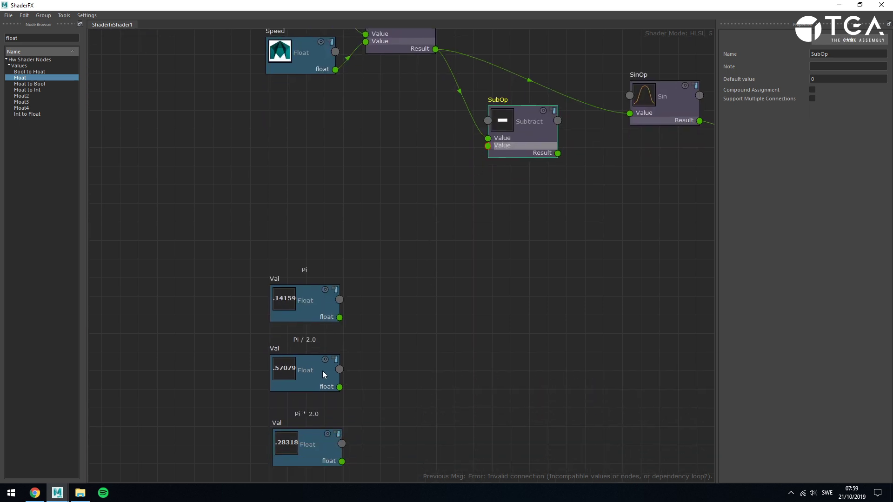
pyautogui.moveTo(326, 389); pyautogui.dragTo(488, 146)
pyautogui.moveTo(551, 200); pyautogui.dragTo(514, 277, button='middle')
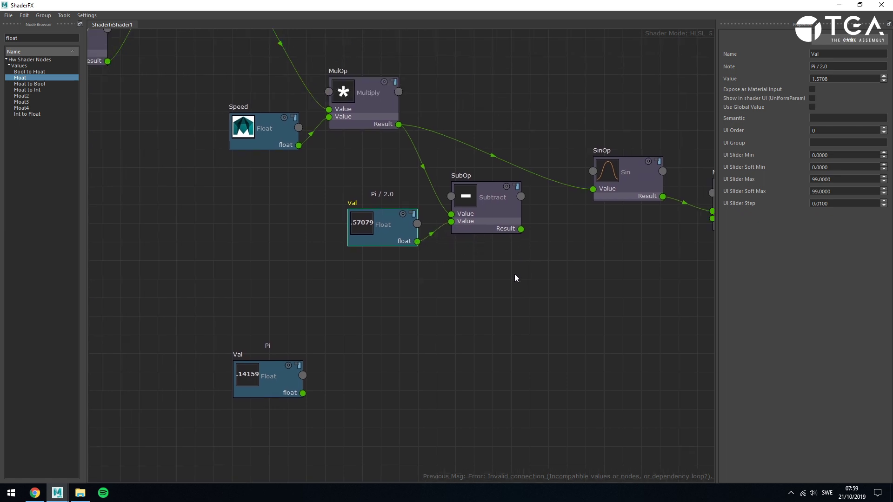
# Connect the new Subtract node's Result to the Sin node's Value input and move the Subtract node level with Sin
pyautogui.moveTo(521, 229); pyautogui.dragTo(590, 189)
pyautogui.moveTo(505, 203); pyautogui.dragTo(506, 173)
# Switch to Desmos to check the b^5 expression of the Heartbeat graph and return to ShaderFX
pyautogui.click(35, 493)
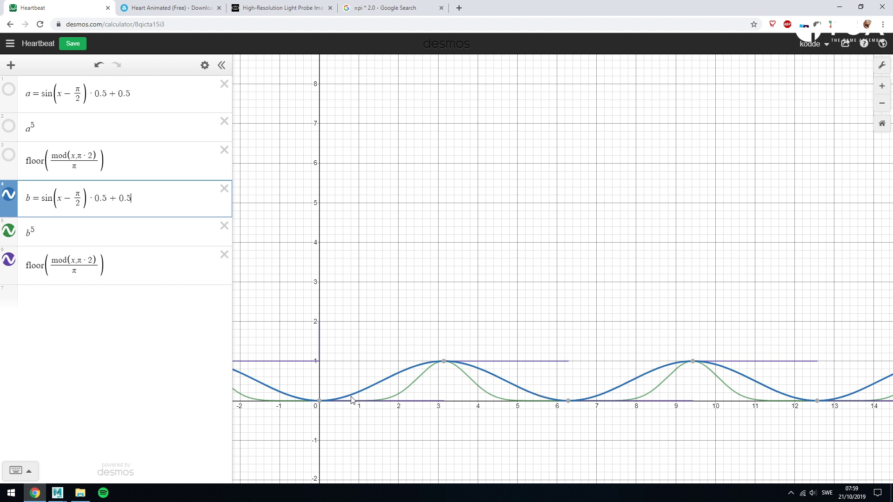
pyautogui.moveTo(321, 404)
pyautogui.moveTo(36, 234); pyautogui.dragTo(27, 238)
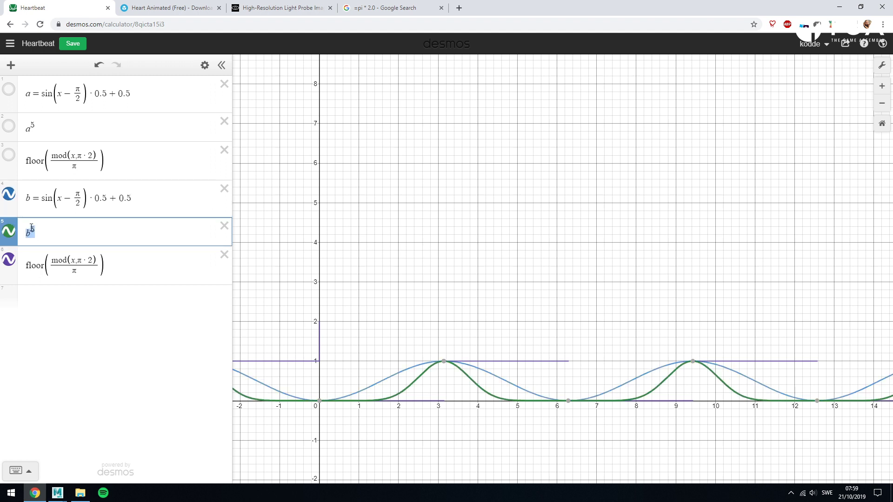
pyautogui.moveTo(58, 493)
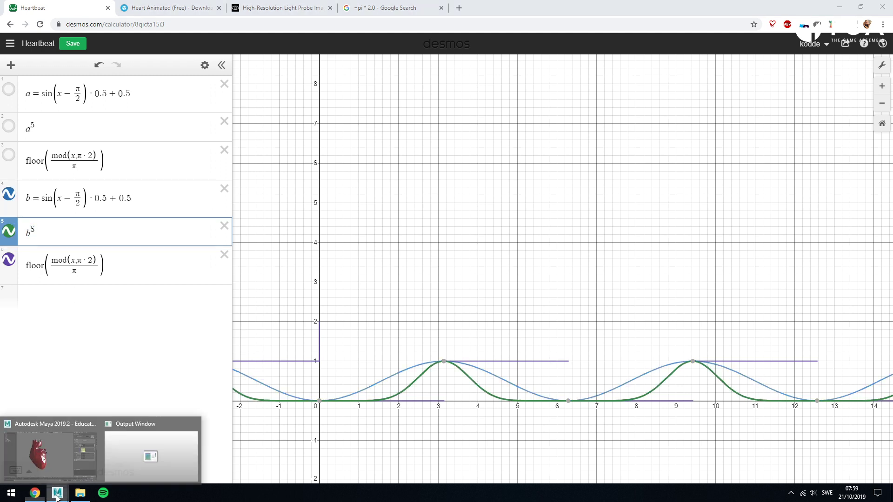
pyautogui.click(149, 455)
# Add a Pow node below the Add node and connect the Add node's Result to its X input
pyautogui.scroll(-3, 601, 208)
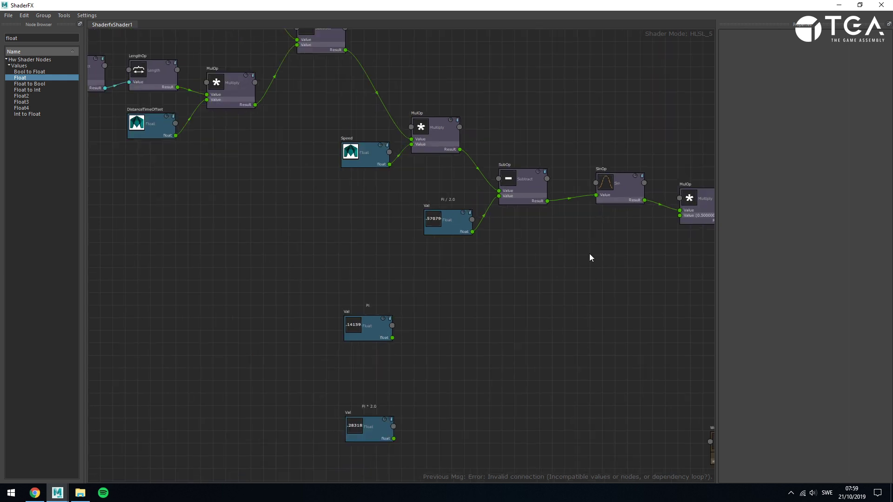
pyautogui.moveTo(589, 253); pyautogui.dragTo(263, 238, button='middle')
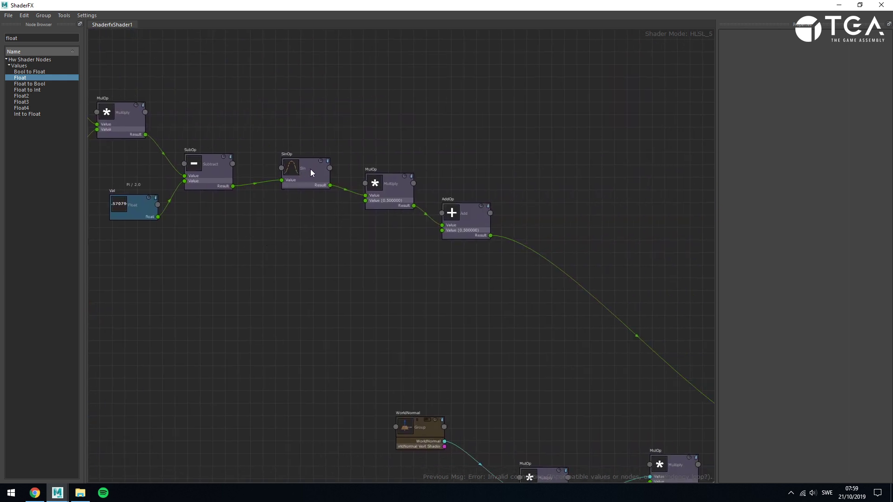
pyautogui.scroll(3, 392, 206)
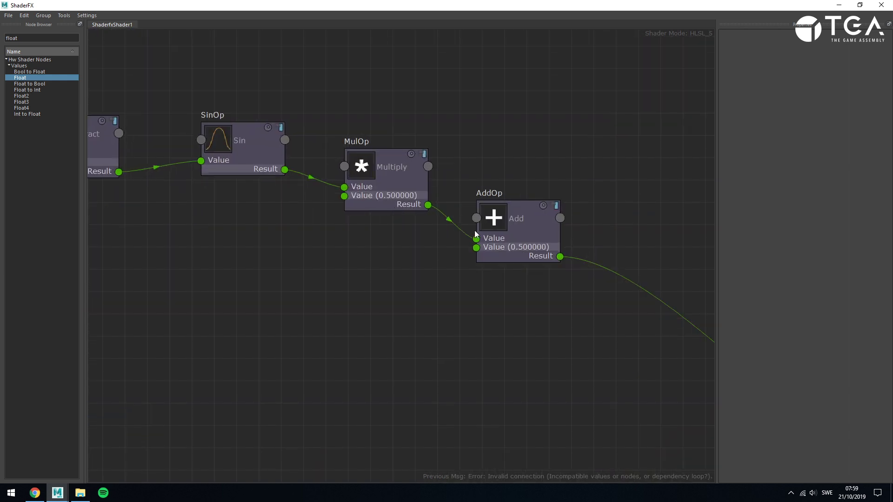
pyautogui.moveTo(632, 371); pyautogui.dragTo(491, 237, button='middle')
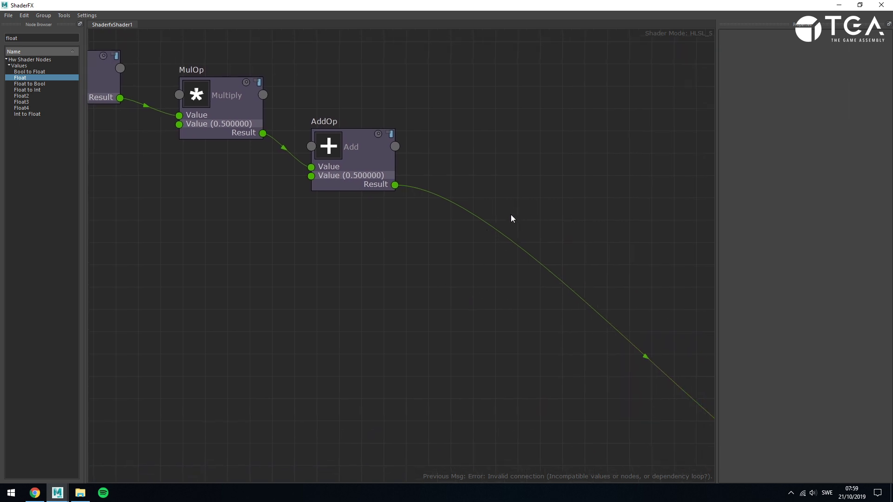
pyautogui.doubleClick(45, 38)
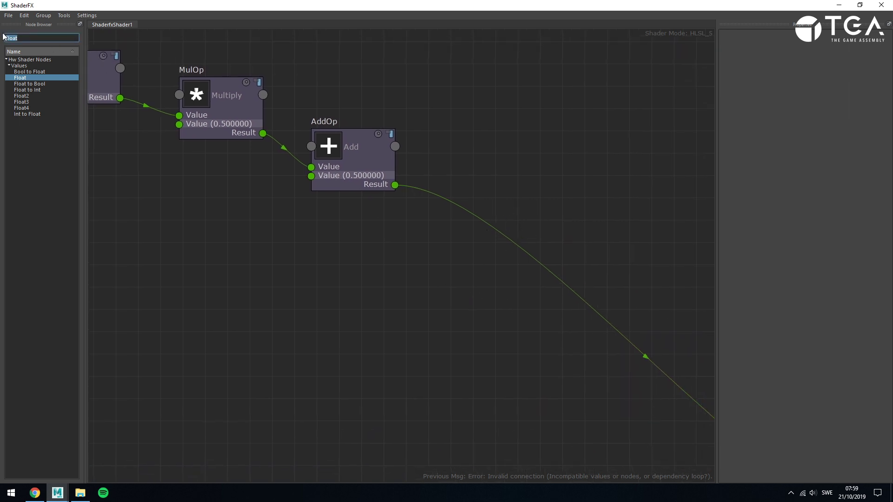
pyautogui.write('pow')
pyautogui.moveTo(19, 71); pyautogui.dragTo(401, 310)
pyautogui.scroll(-3, 444, 298)
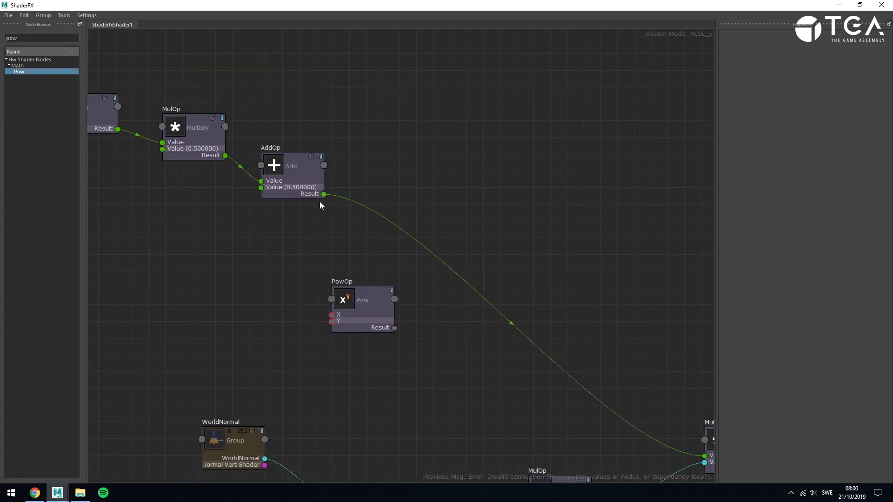
pyautogui.moveTo(343, 214); pyautogui.dragTo(399, 314)
pyautogui.click(504, 251)
# Add a Float value node beside the Pow node and connect its float output to Pow's Y input
pyautogui.moveTo(24, 38); pyautogui.dragTo(4, 30)
pyautogui.write('float')
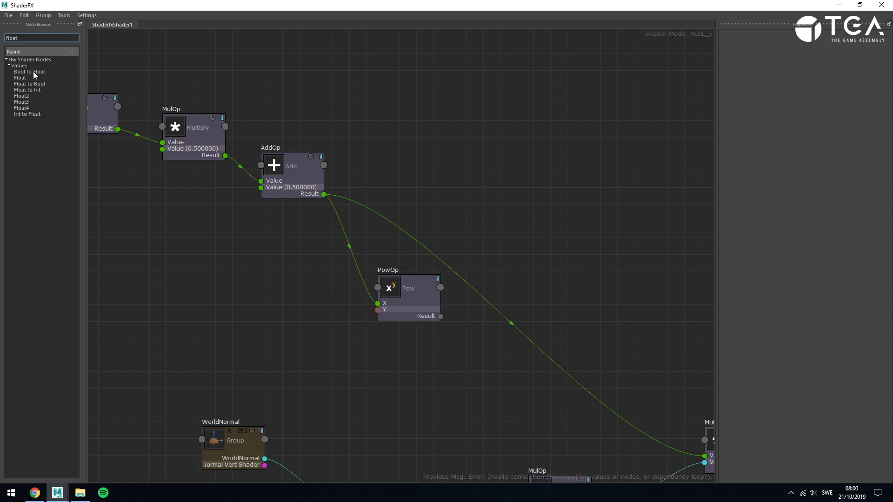
pyautogui.moveTo(21, 78); pyautogui.dragTo(272, 323)
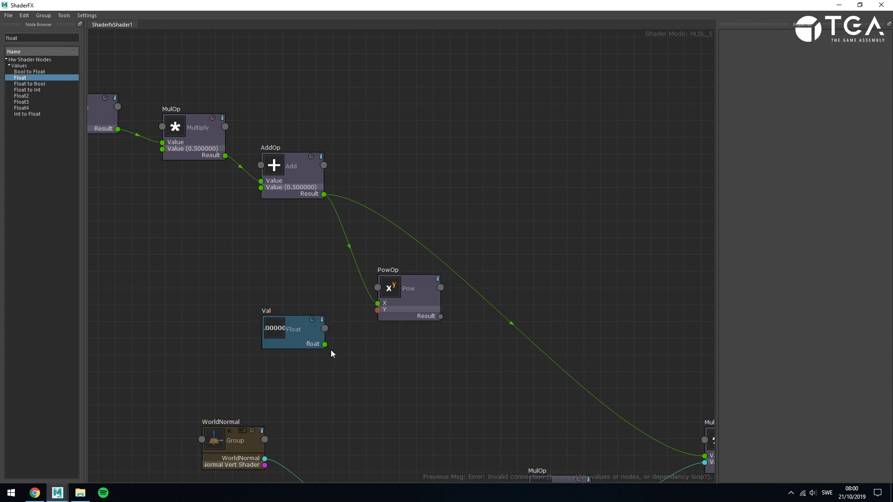
pyautogui.moveTo(325, 344); pyautogui.dragTo(375, 309)
# Expose the new Float node as a material input and name it ContractionPowExponent
pyautogui.click(300, 340)
pyautogui.click(812, 89)
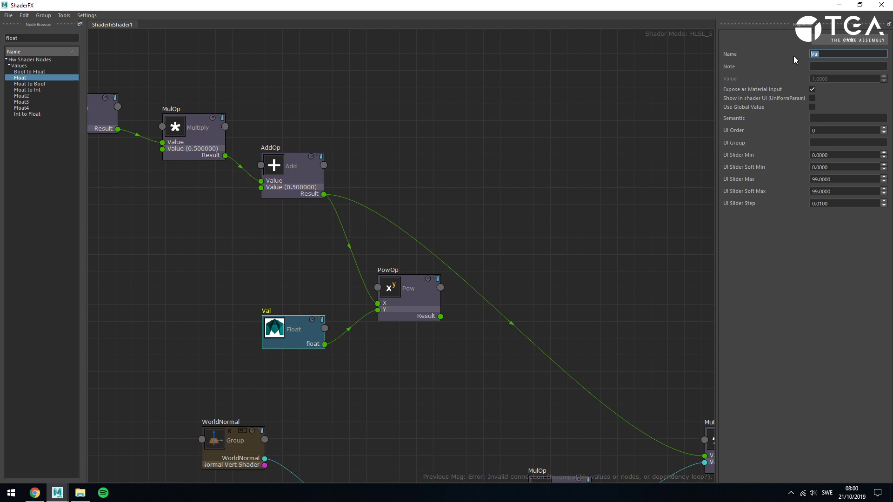
pyautogui.write('Con')
pyautogui.write('tractio')
pyautogui.write('nPowExpo')
pyautogui.write('in')
pyautogui.press('BackSpace')
pyautogui.press('BackSpace')
pyautogui.write('nent')
pyautogui.press('Return')
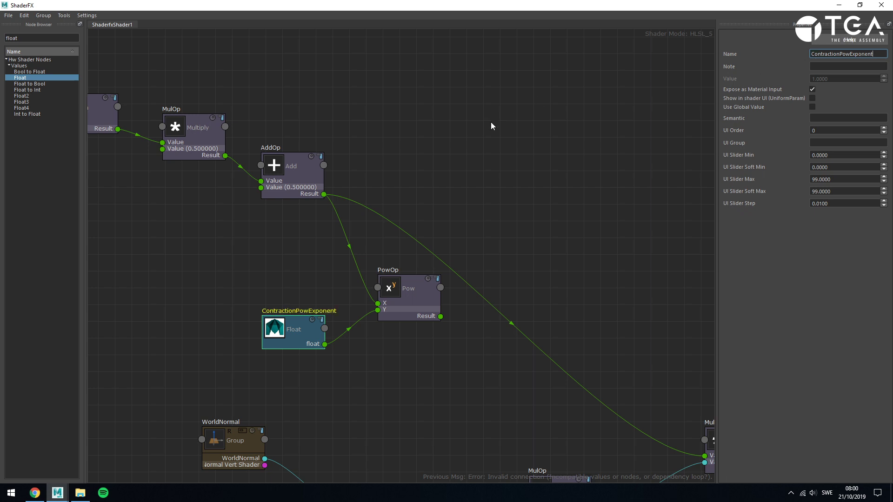
pyautogui.click(502, 99)
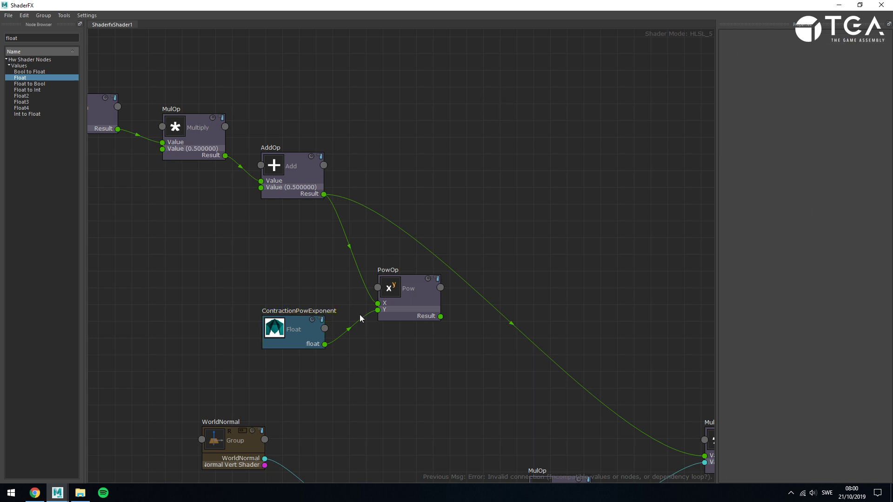
pyautogui.click(295, 341)
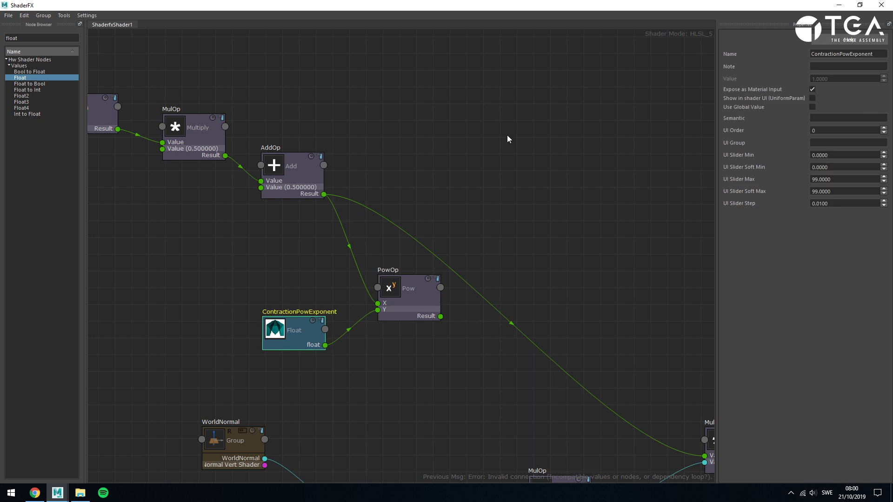
pyautogui.click(556, 253)
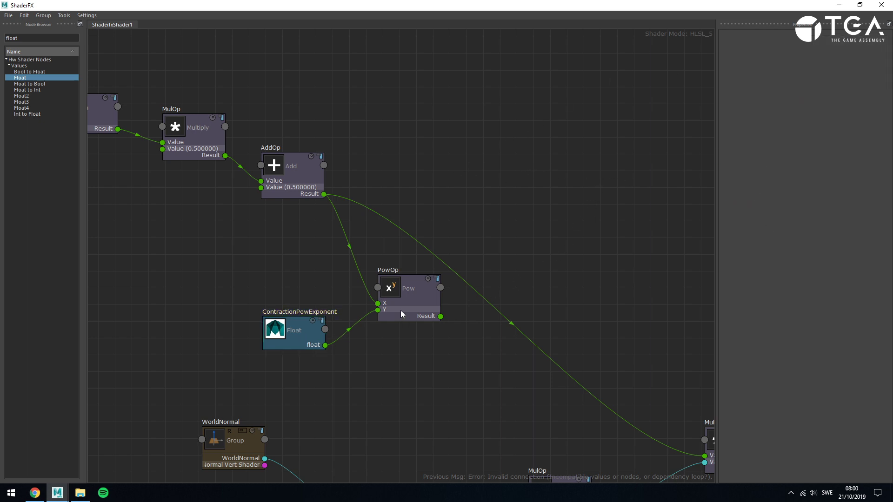
pyautogui.moveTo(323, 194); pyautogui.dragTo(495, 132)
pyautogui.moveTo(440, 316); pyautogui.dragTo(507, 257)
pyautogui.moveTo(323, 194); pyautogui.dragTo(517, 118)
pyautogui.moveTo(440, 317); pyautogui.dragTo(516, 226)
# Switch to Desmos, examine the floored mod(x, π·2) / π expression against the x − π/2 sine term, and return to ShaderFX
pyautogui.click(35, 493)
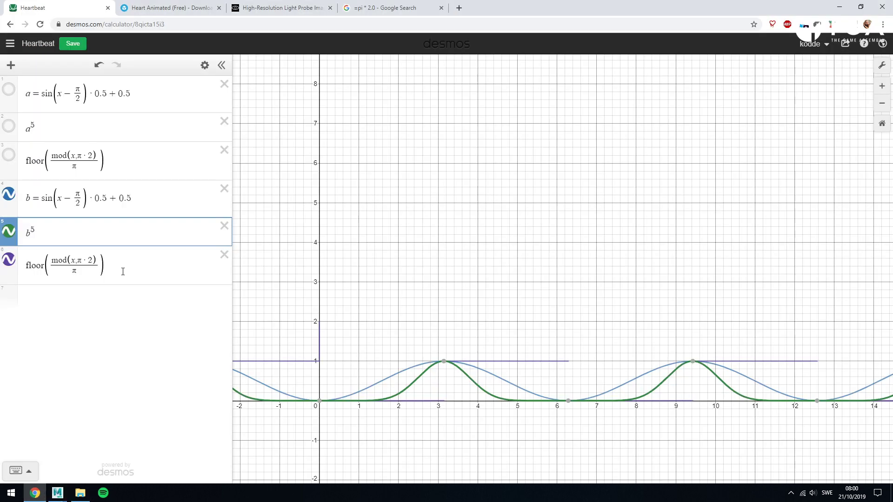
pyautogui.click(9, 260)
pyautogui.click(10, 262)
pyautogui.moveTo(72, 260); pyautogui.dragTo(77, 259)
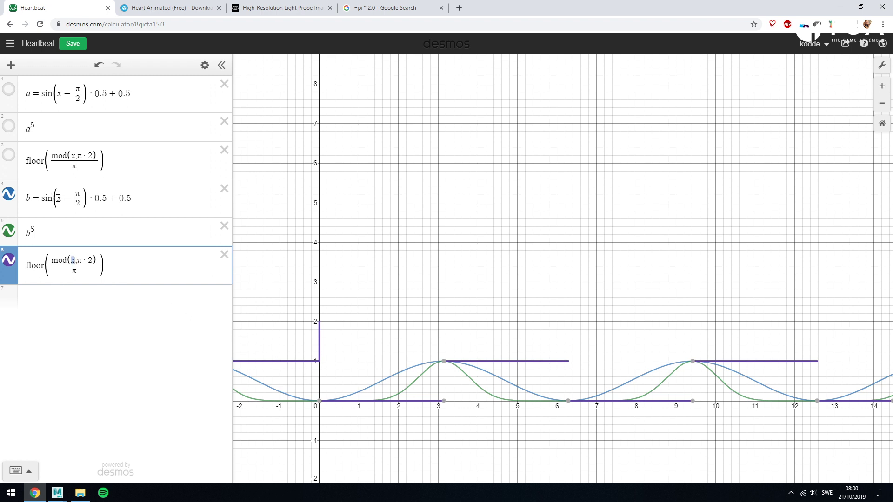
pyautogui.moveTo(58, 198); pyautogui.dragTo(62, 198)
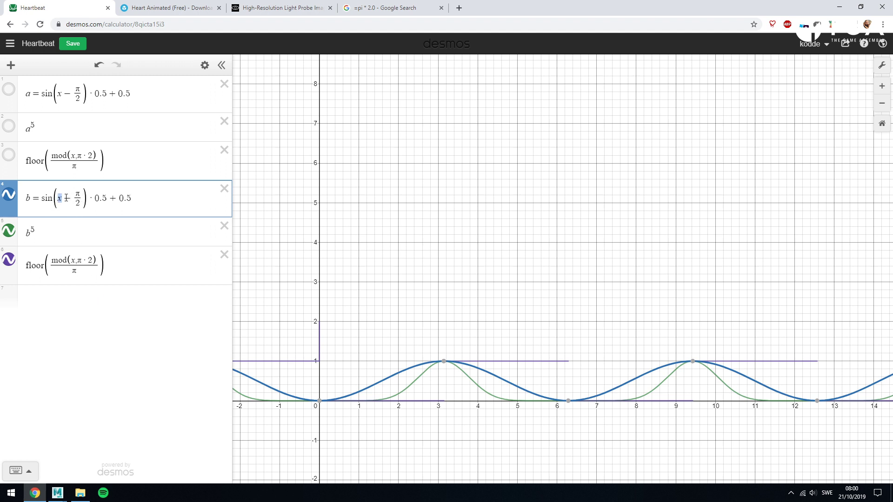
pyautogui.moveTo(64, 199); pyautogui.dragTo(78, 193)
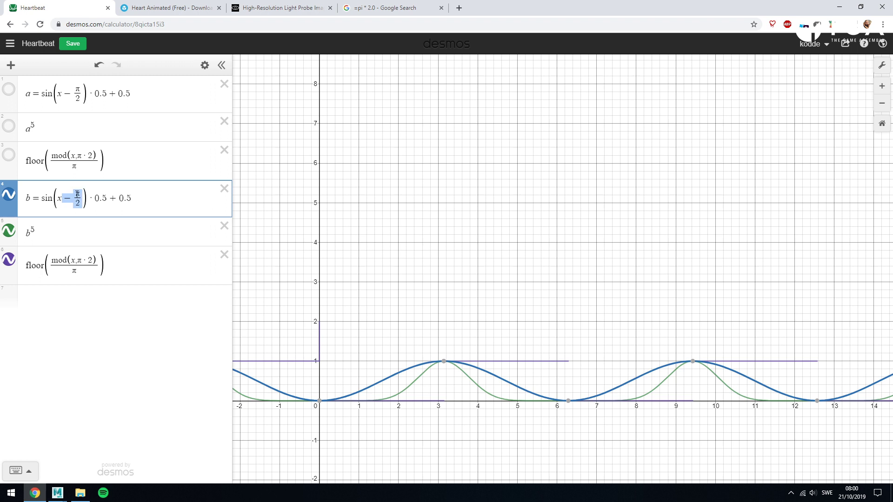
pyautogui.click(74, 261)
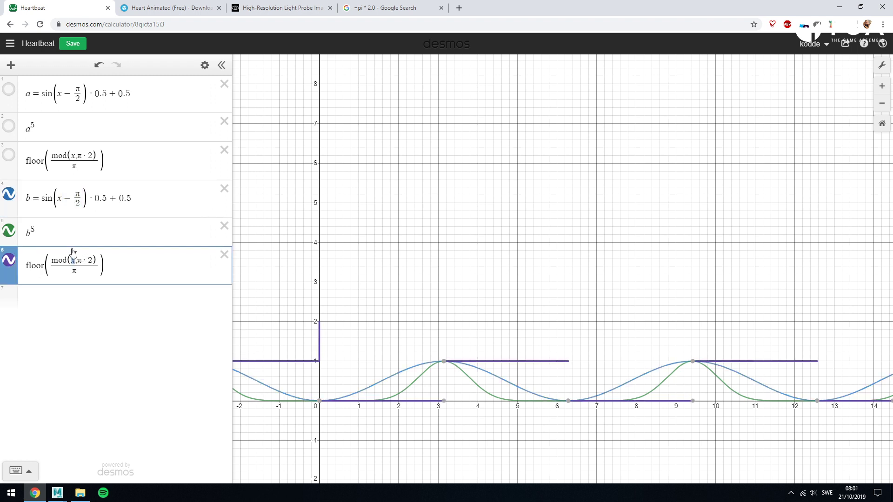
pyautogui.moveTo(51, 259); pyautogui.dragTo(94, 260)
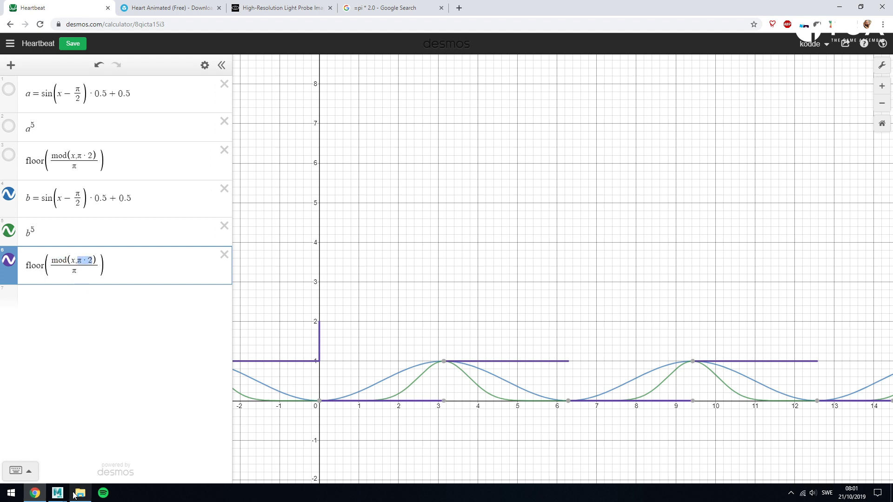
pyautogui.moveTo(57, 493)
pyautogui.click(145, 458)
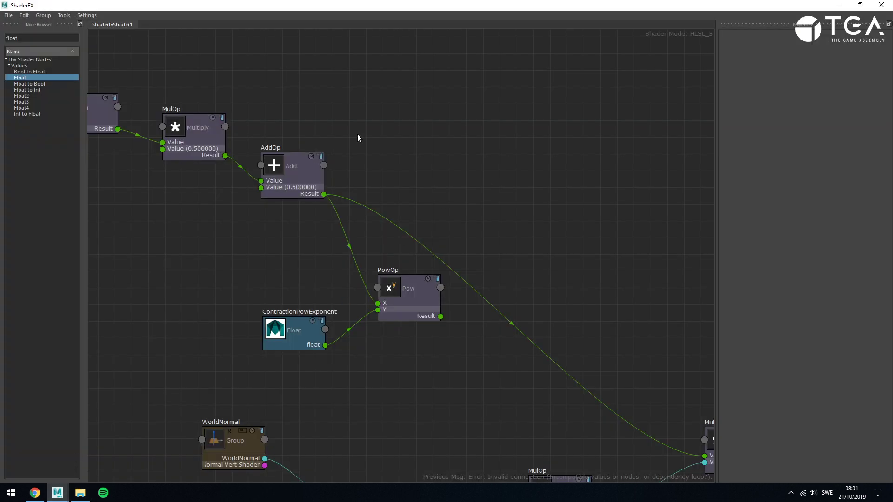
# Examine the speed Multiply and Pi / 2.0 Subtract nodes, and compare the x terms of the sine and modulo expressions in Desmos
pyautogui.scroll(-4, 359, 137)
pyautogui.moveTo(209, 138); pyautogui.dragTo(476, 225, button='middle')
pyautogui.scroll(3, 437, 217)
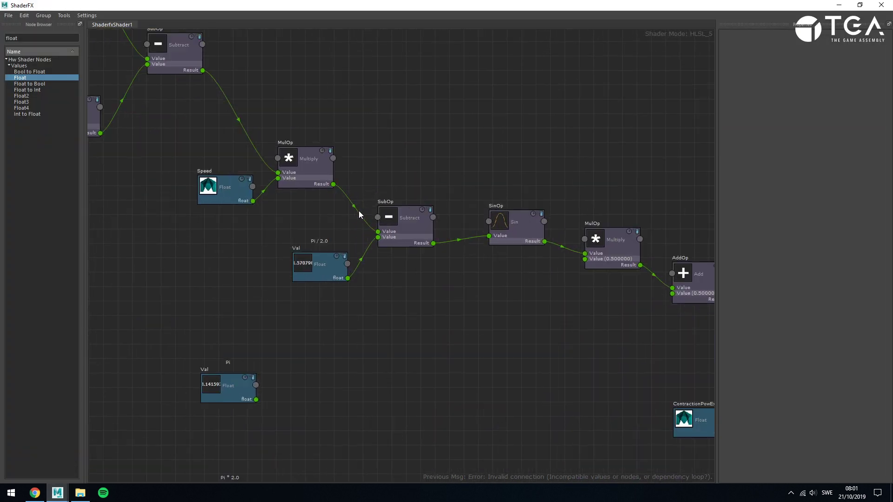
pyautogui.click(330, 272)
pyautogui.click(395, 245)
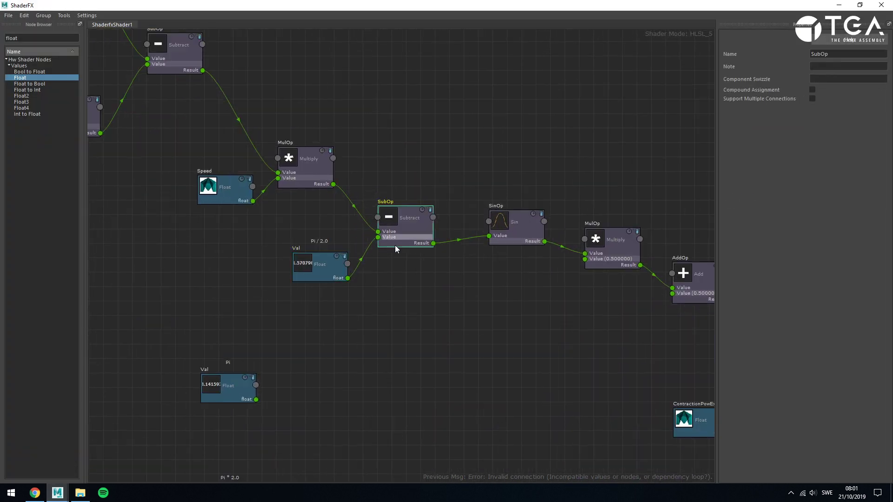
pyautogui.click(328, 275)
pyautogui.click(361, 160)
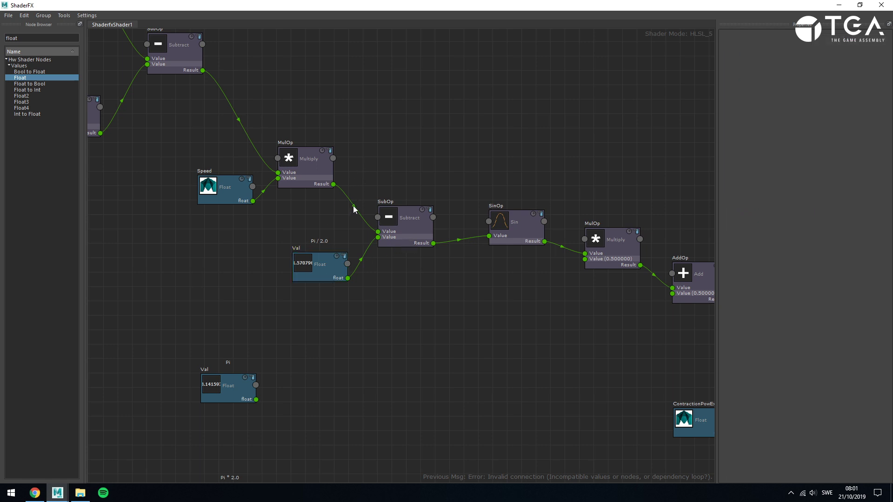
pyautogui.click(34, 493)
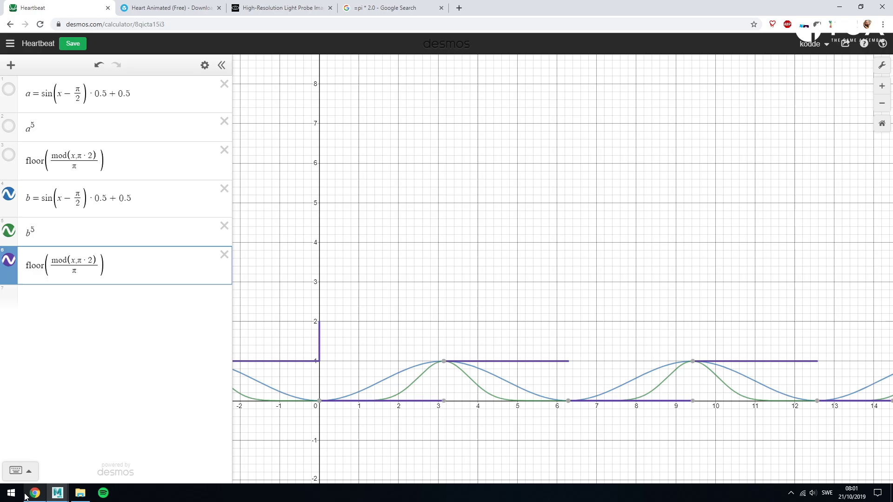
pyautogui.doubleClick(59, 198)
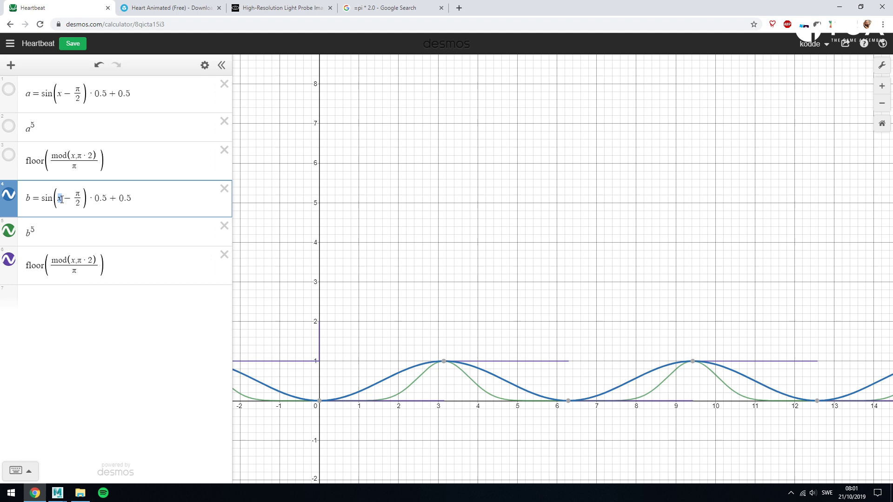
pyautogui.click(73, 258)
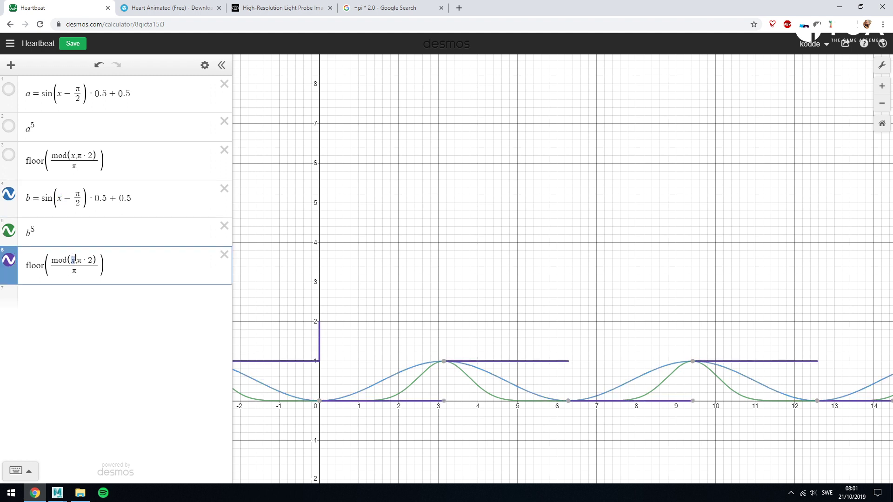
pyautogui.click(59, 198)
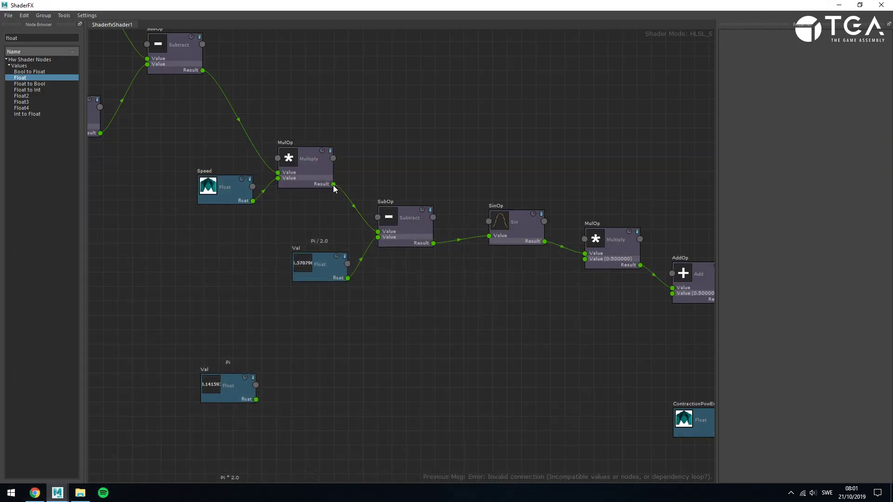
# In ShaderFX, add a Modulus node below the Subtract node and connect the speed Multiply node's Result to its first Value input
pyautogui.doubleClick(22, 38)
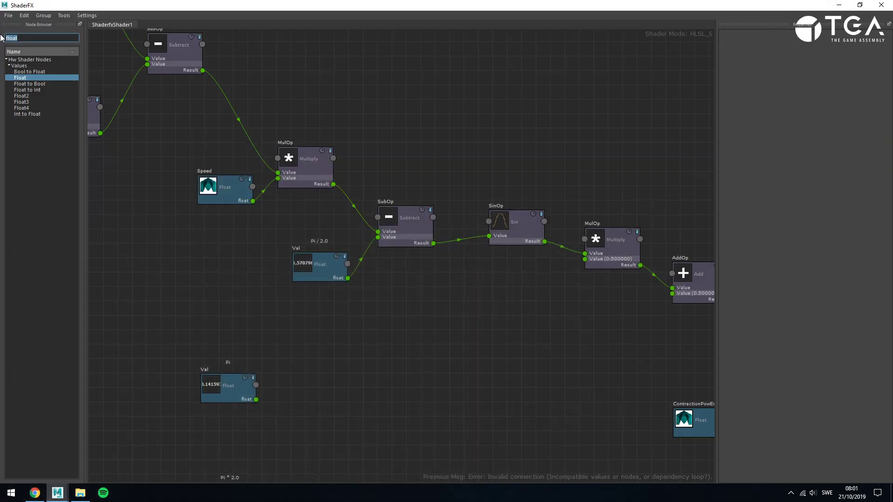
pyautogui.write('modul')
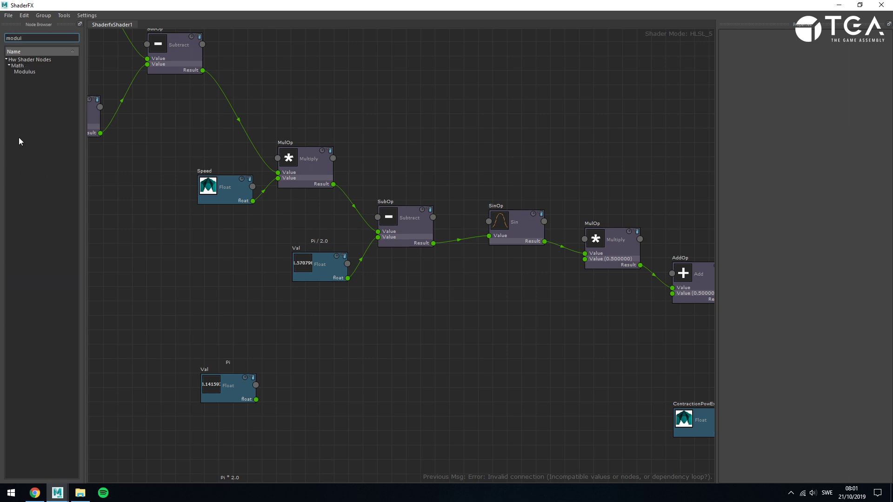
pyautogui.moveTo(27, 73); pyautogui.dragTo(304, 361)
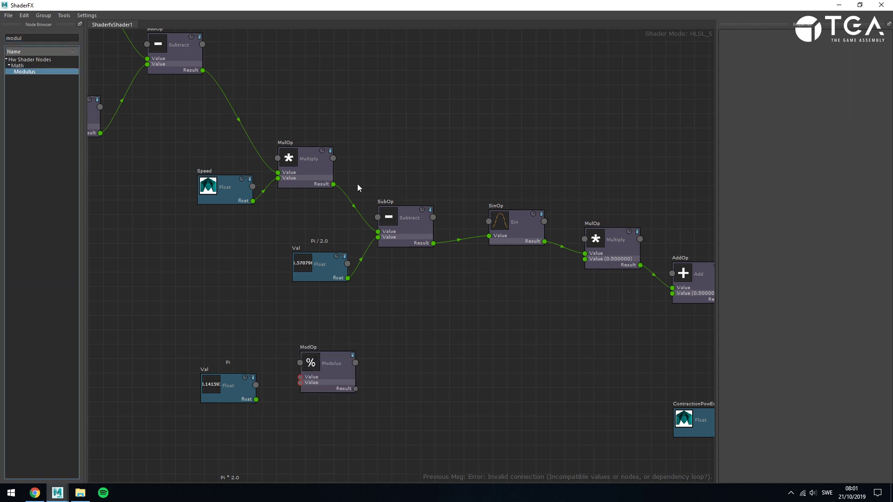
pyautogui.moveTo(333, 184); pyautogui.dragTo(445, 402)
pyautogui.moveTo(541, 399); pyautogui.dragTo(509, 259, button='middle')
pyautogui.moveTo(500, 279); pyautogui.dragTo(477, 290)
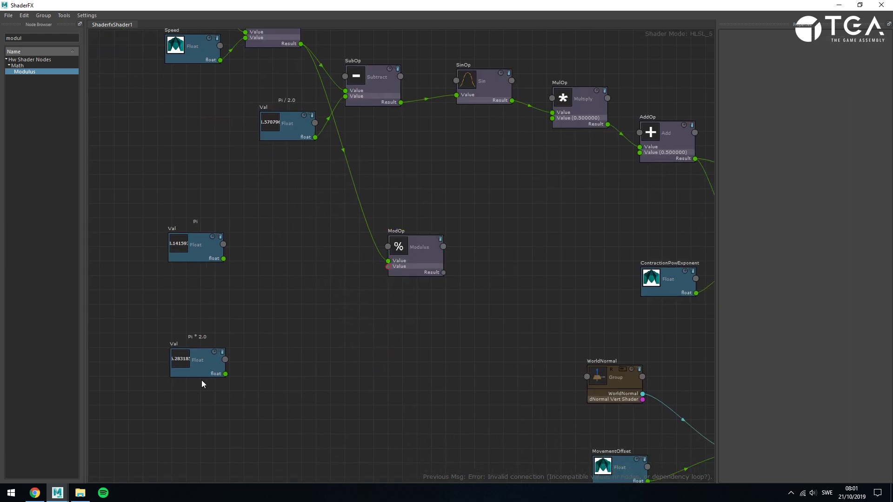
# Move the Pi * 2.0 Float node beside the Modulus node and connect its output to the second Value input
pyautogui.moveTo(202, 372); pyautogui.dragTo(345, 296)
pyautogui.scroll(2, 362, 303)
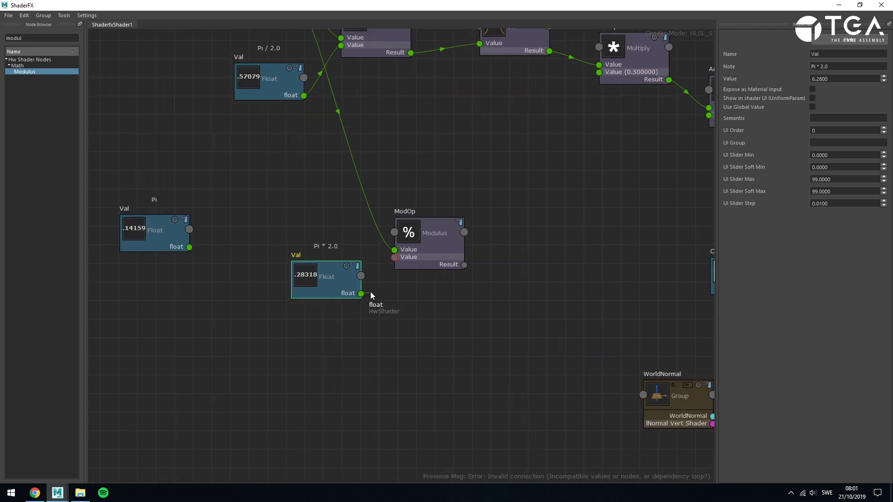
pyautogui.moveTo(399, 256); pyautogui.dragTo(396, 258)
# Switch to Desmos and examine the mod(x, π·2) numerator and π divisor in the last floor expression
pyautogui.click(38, 493)
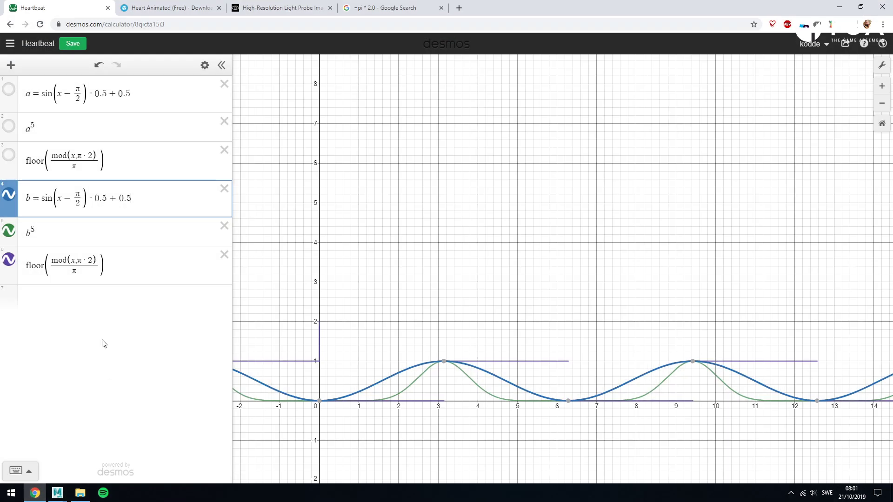
pyautogui.click(73, 259)
pyautogui.click(76, 261)
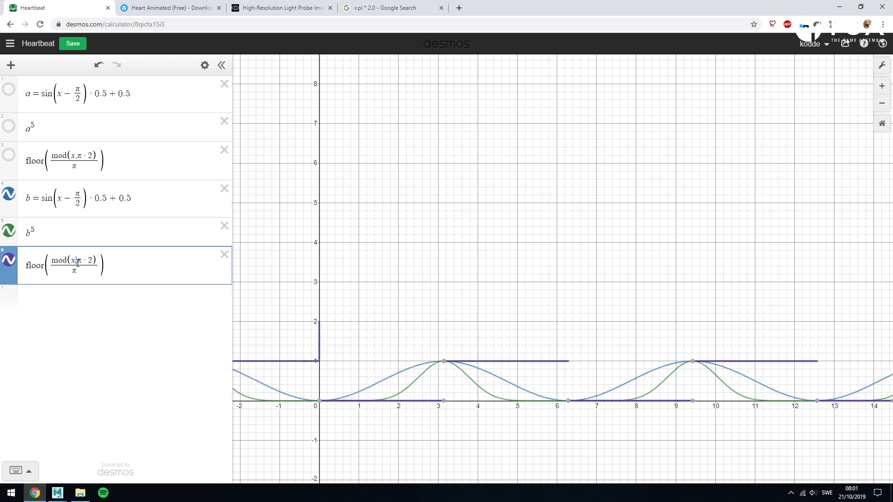
pyautogui.moveTo(77, 260)
pyautogui.mouseDown()
pyautogui.moveTo(92, 259)
pyautogui.moveTo(56, 261)
pyautogui.moveTo(83, 263)
pyautogui.mouseUp()
pyautogui.click(78, 263)
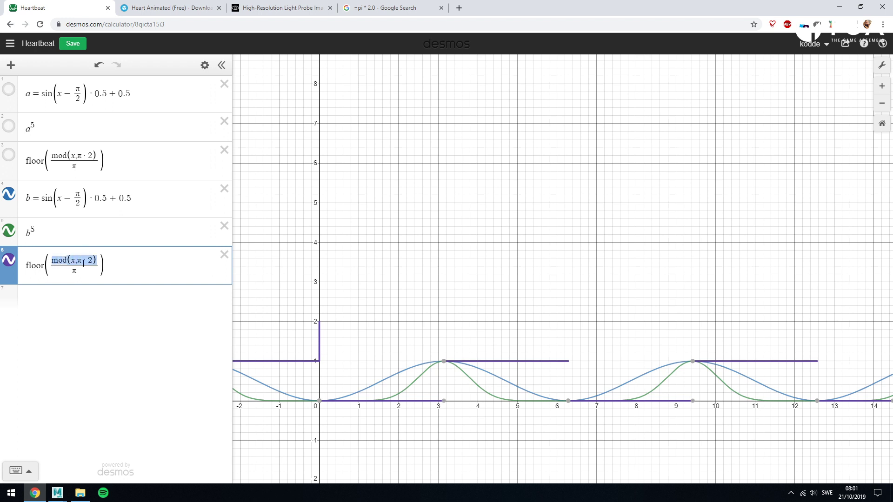
pyautogui.click(73, 271)
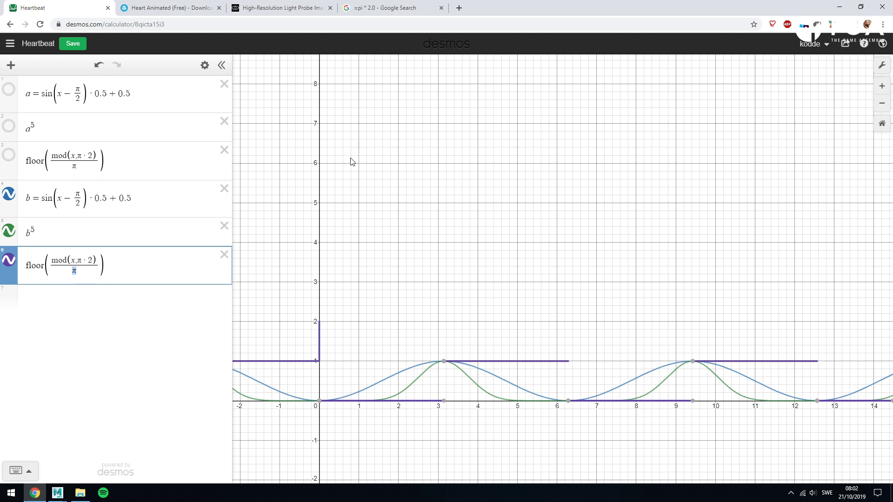
pyautogui.click(77, 270)
# Calculate 1/pi with a Google search for =1/pi and select the resulting number
pyautogui.click(386, 8)
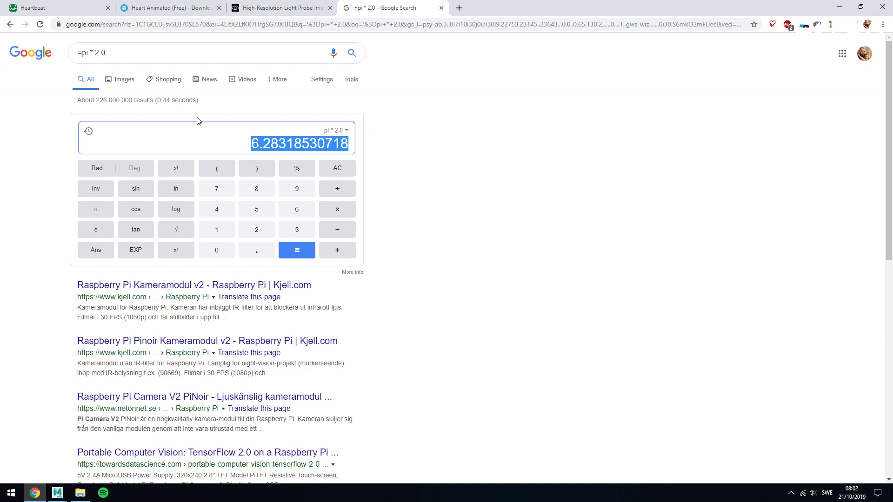
pyautogui.click(80, 53)
pyautogui.write('<')
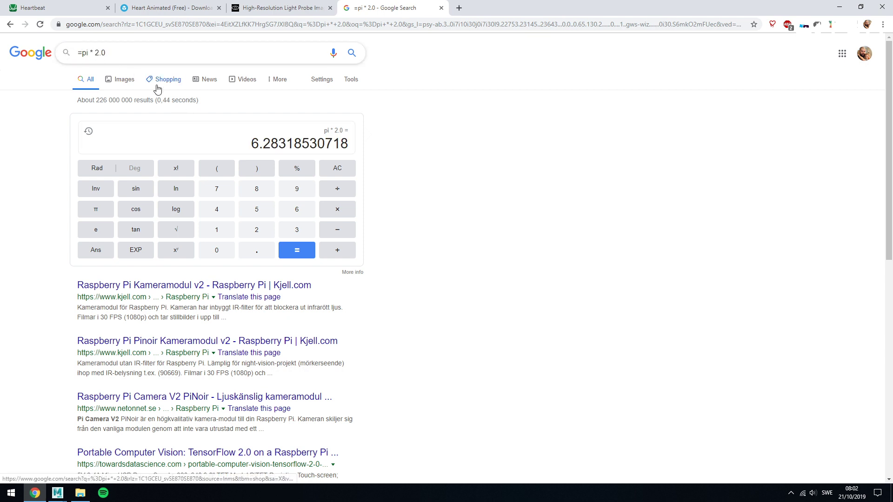
pyautogui.hotkey('shift', 'End')
pyautogui.press('BackSpace')
pyautogui.press('BackSpace')
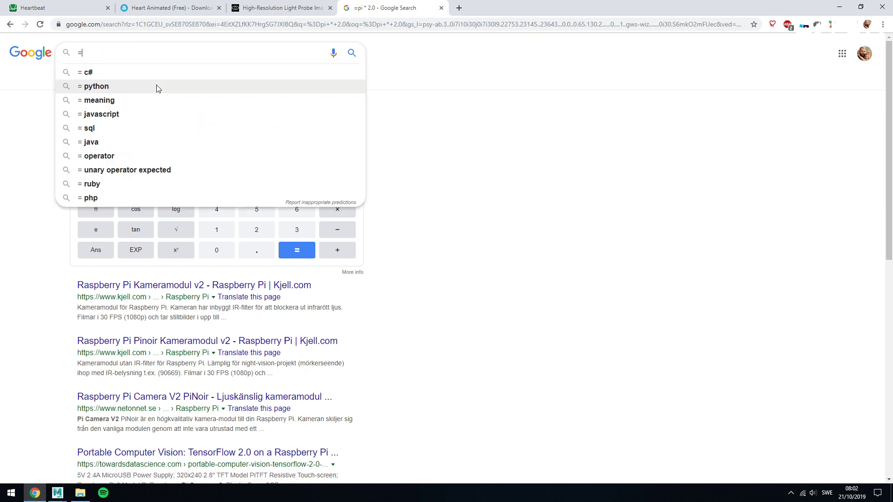
pyautogui.write('1/pi')
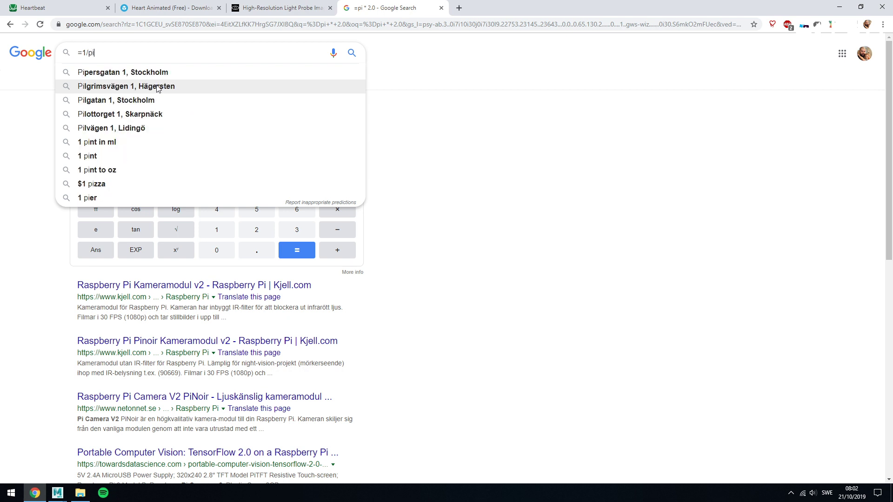
pyautogui.press('Return')
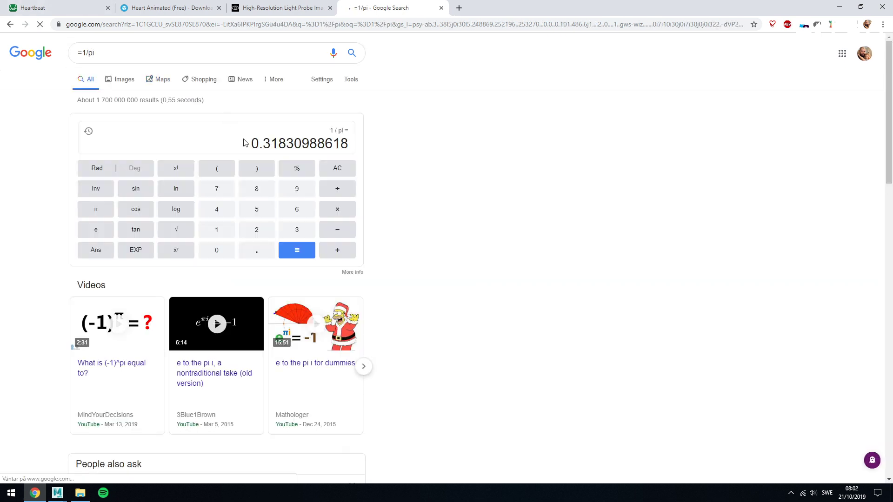
pyautogui.moveTo(245, 144); pyautogui.dragTo(350, 145)
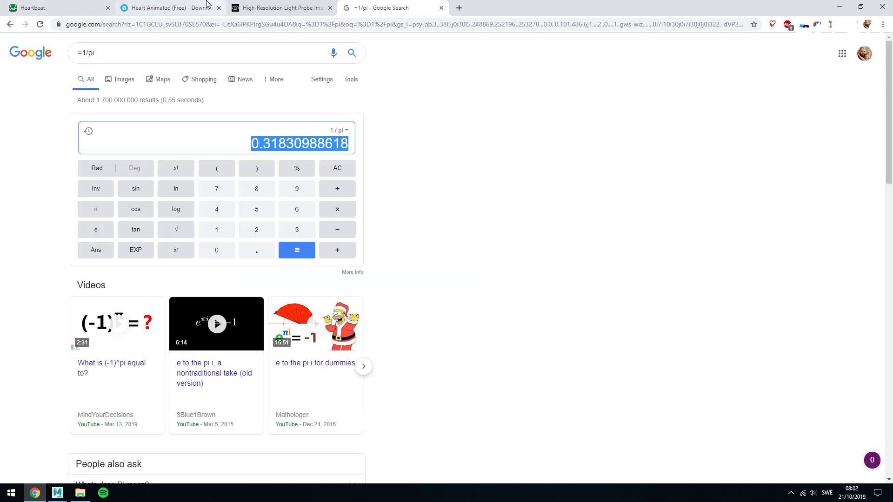
# Compare the 1/pi result with the division by π in the Desmos floor expression, and return to ShaderFX
pyautogui.click(26, 4)
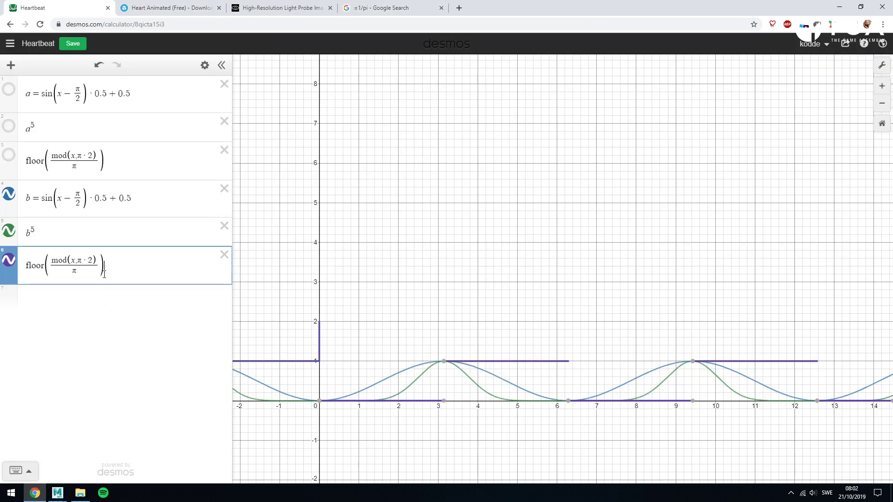
pyautogui.click(424, 7)
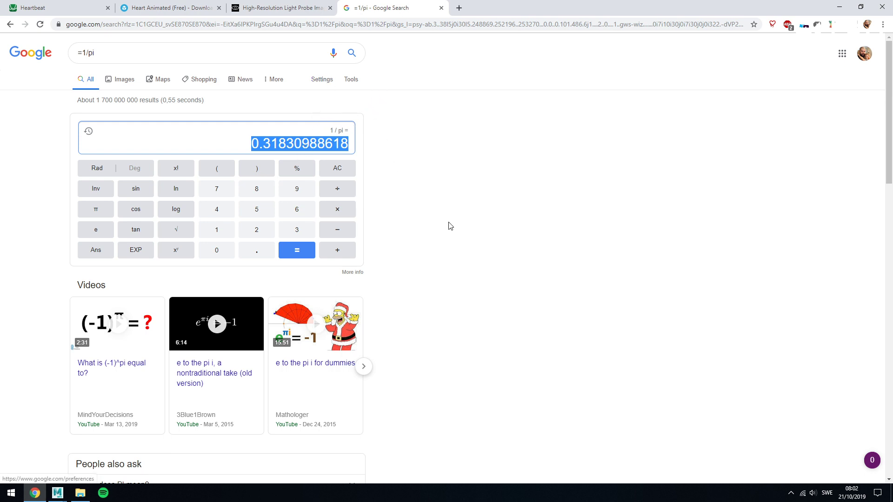
pyautogui.moveTo(57, 492)
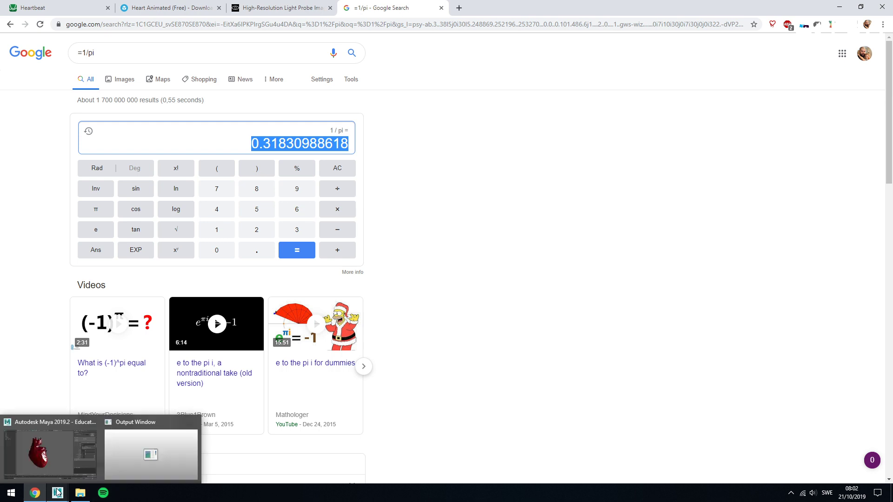
pyautogui.click(56, 7)
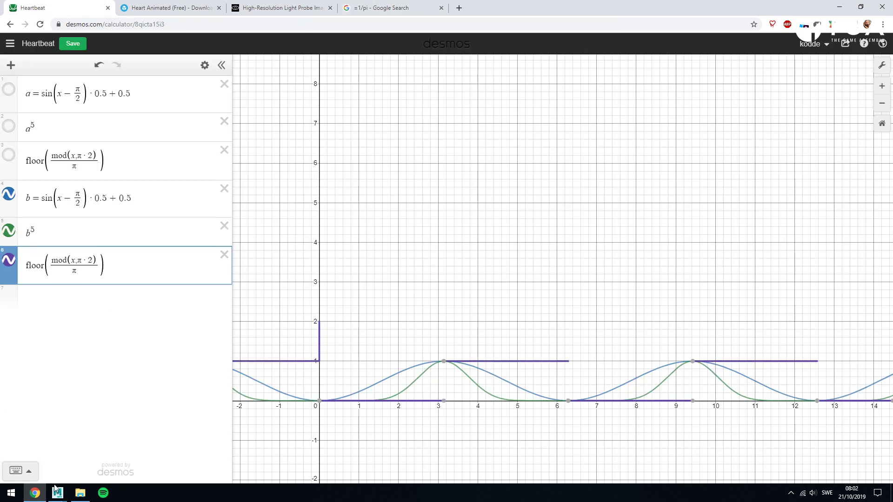
pyautogui.moveTo(57, 492)
pyautogui.click(80, 450)
pyautogui.click(461, 309)
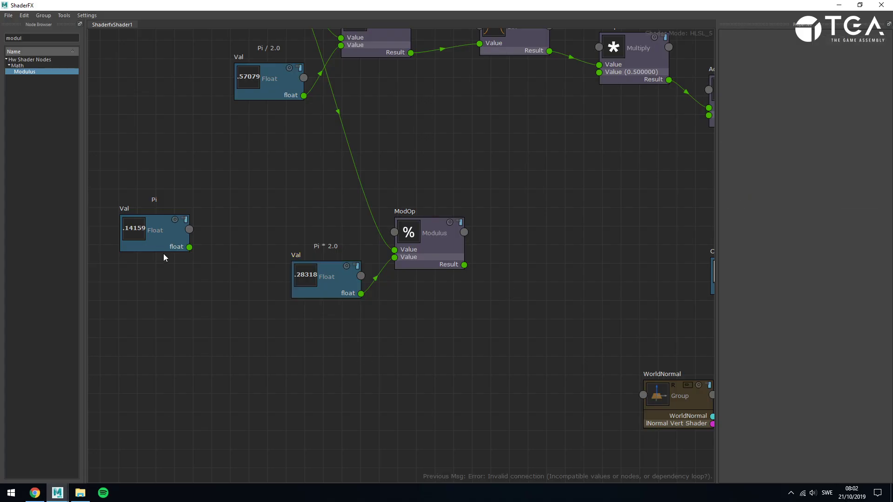
# Place the Pi node below Modulus and add a Divide node that divides the Modulus Result by Pi
pyautogui.moveTo(163, 239); pyautogui.dragTo(431, 345)
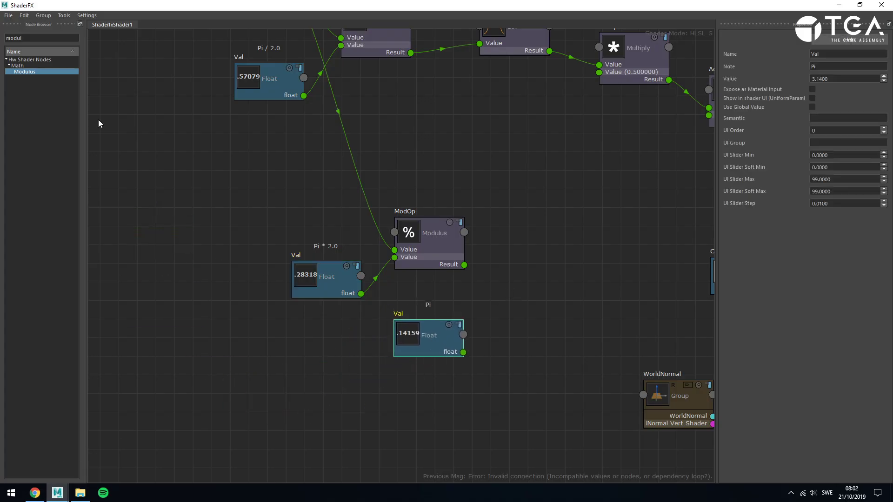
pyautogui.doubleClick(45, 38)
pyautogui.write('divi')
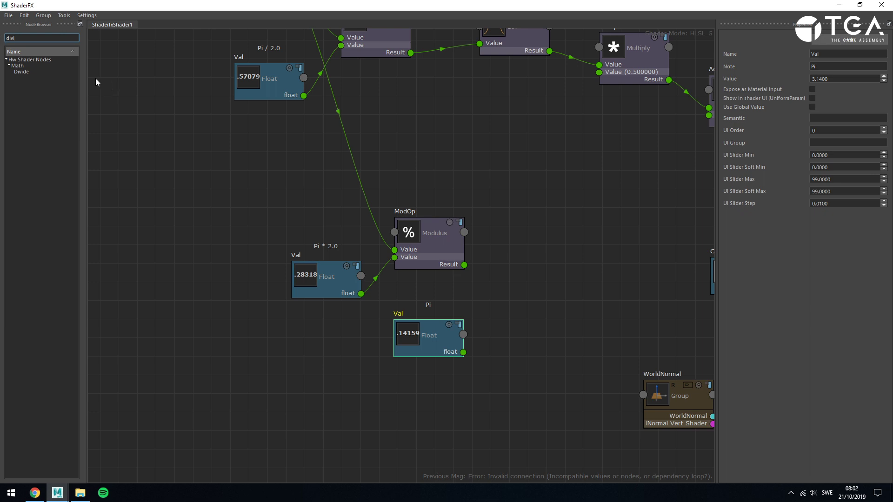
pyautogui.moveTo(10, 72); pyautogui.dragTo(513, 249)
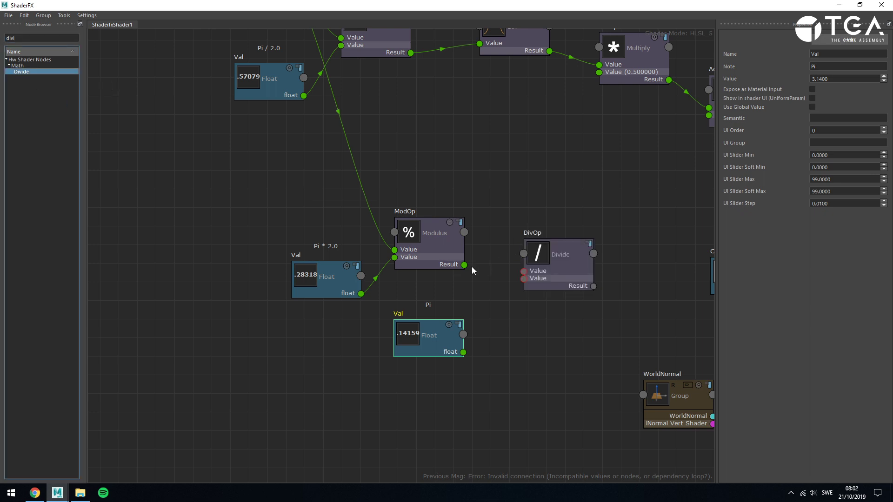
pyautogui.moveTo(464, 265); pyautogui.dragTo(524, 271)
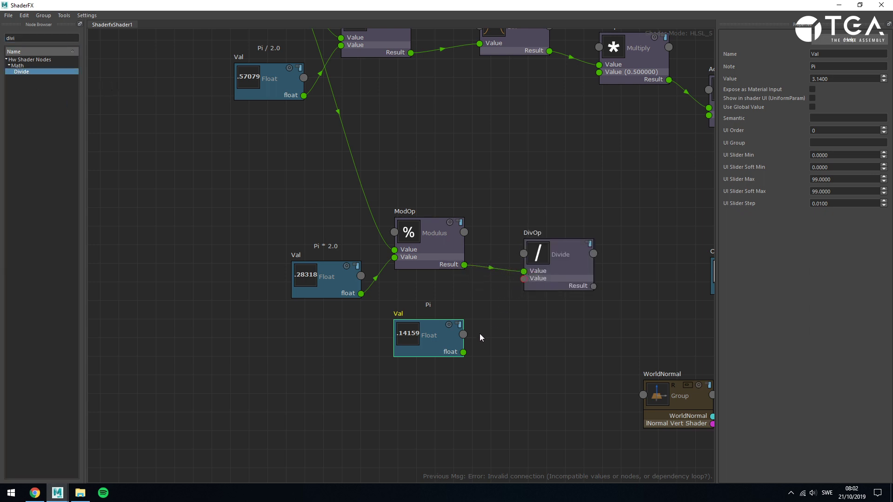
pyautogui.moveTo(463, 352); pyautogui.dragTo(546, 289)
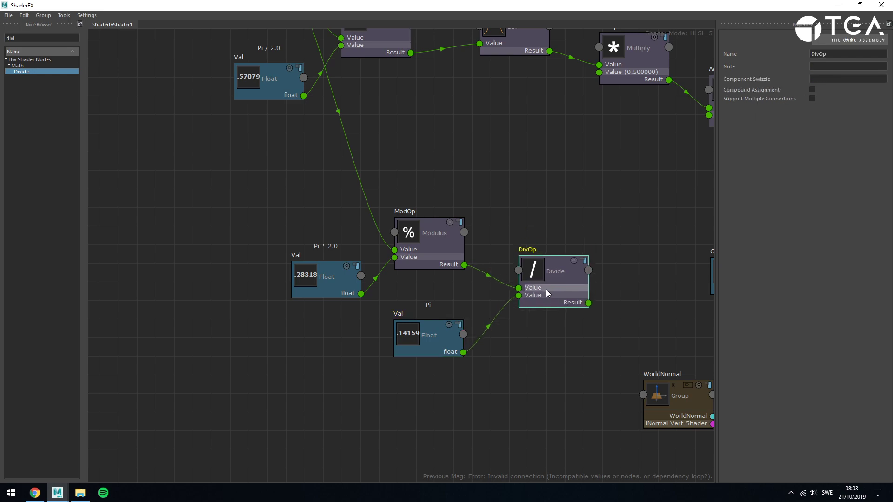
# Check in Desmos which fraction the floor function encloses, and return to ShaderFX
pyautogui.click(35, 493)
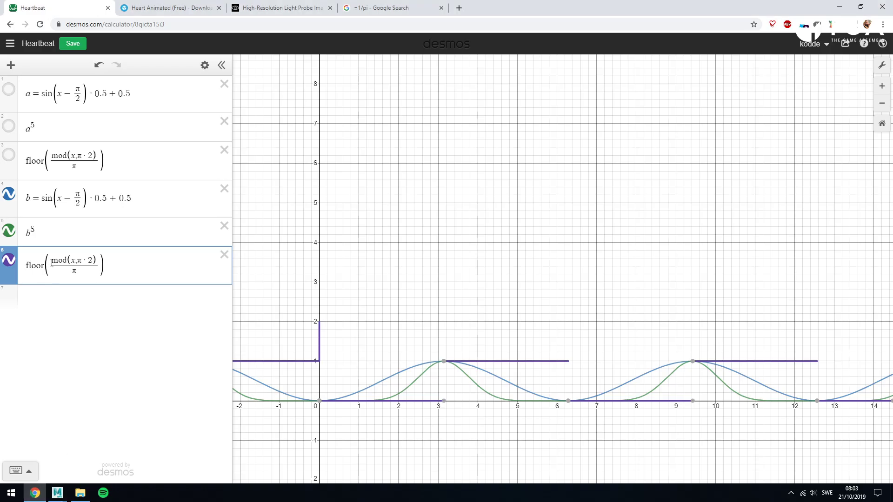
pyautogui.moveTo(52, 262); pyautogui.dragTo(77, 265)
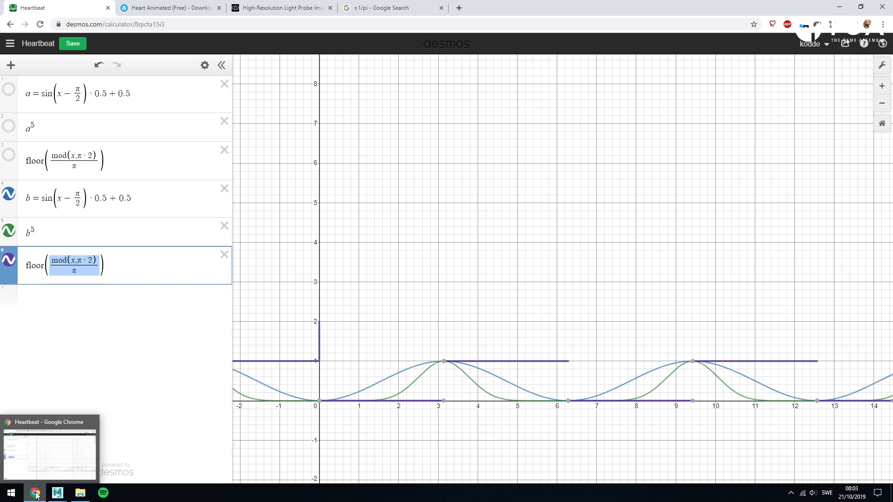
pyautogui.click(58, 493)
pyautogui.click(58, 467)
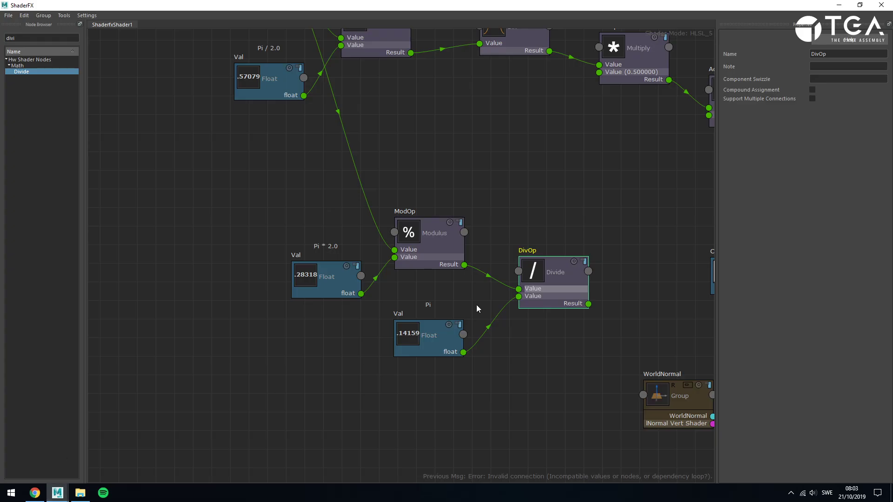
# Find the Floor node in the node library and add it above the Divide node
pyautogui.moveTo(22, 36); pyautogui.dragTo(0, 26)
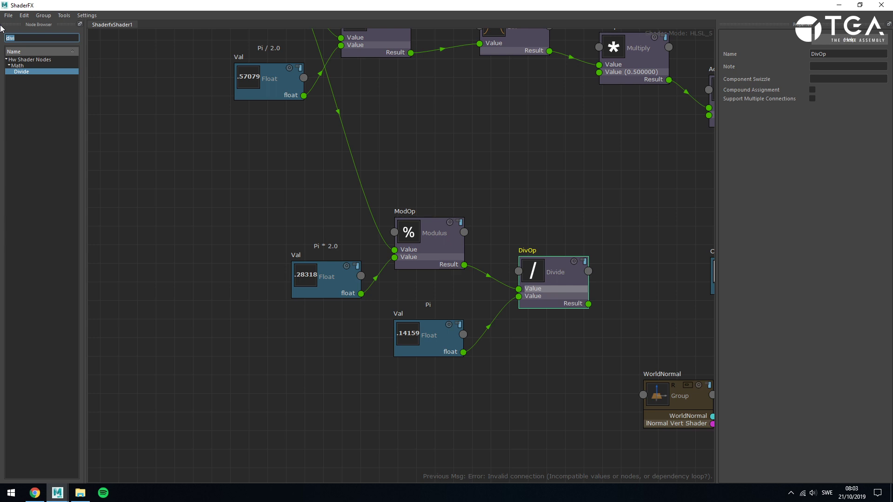
pyautogui.write('floor')
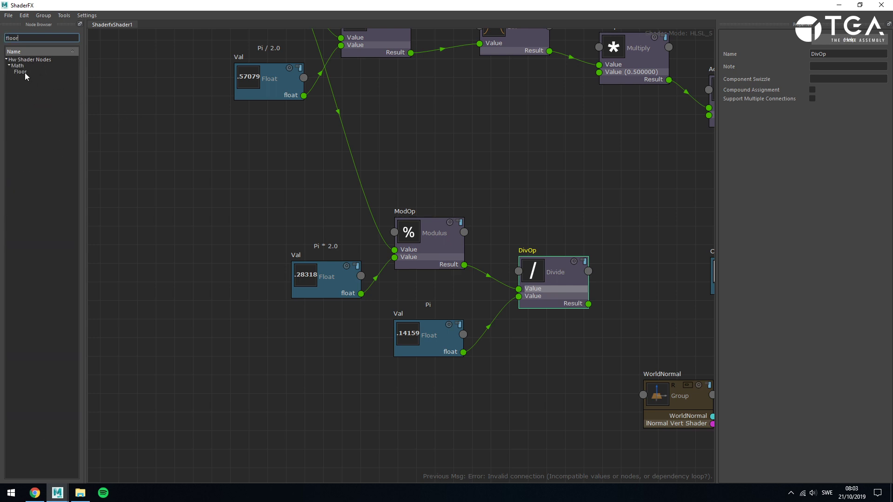
pyautogui.moveTo(20, 71); pyautogui.dragTo(526, 214)
pyautogui.scroll(-3, 525, 214)
pyautogui.scroll(1, 405, 236)
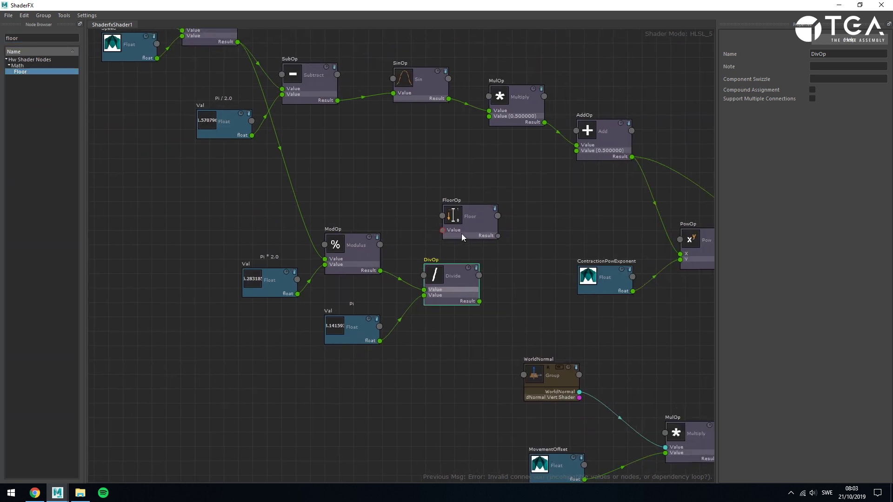
# Rearrange the modulo nodes, place Floor beside Divide, and connect the Divide Result to Floor's Value input
pyautogui.moveTo(242, 204); pyautogui.dragTo(452, 339)
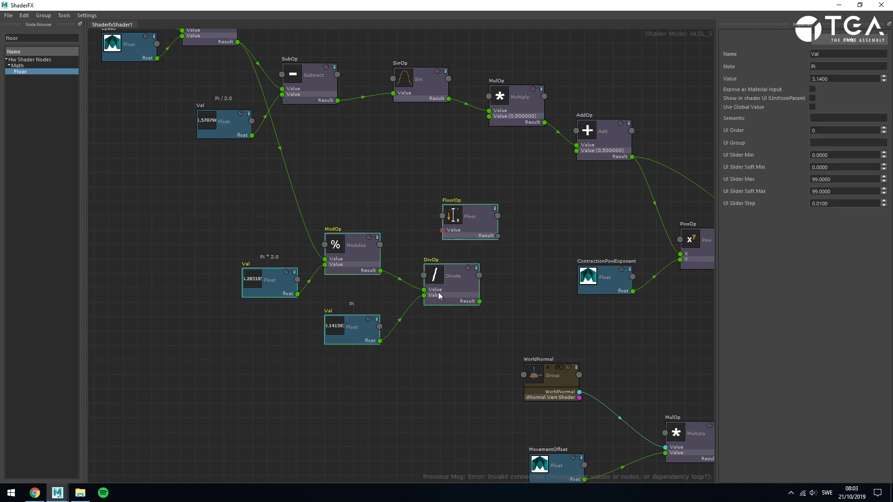
pyautogui.moveTo(438, 292); pyautogui.dragTo(399, 252)
pyautogui.click(452, 206)
pyautogui.moveTo(446, 181); pyautogui.dragTo(504, 237)
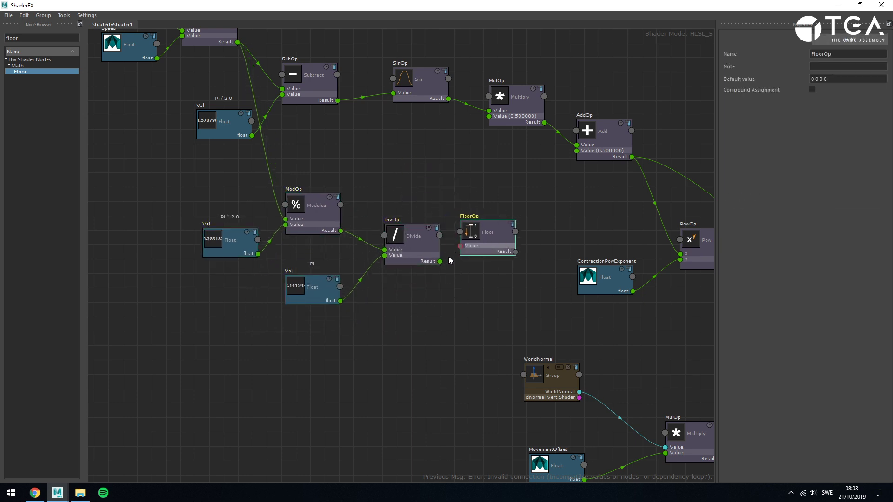
pyautogui.moveTo(440, 261); pyautogui.dragTo(486, 258)
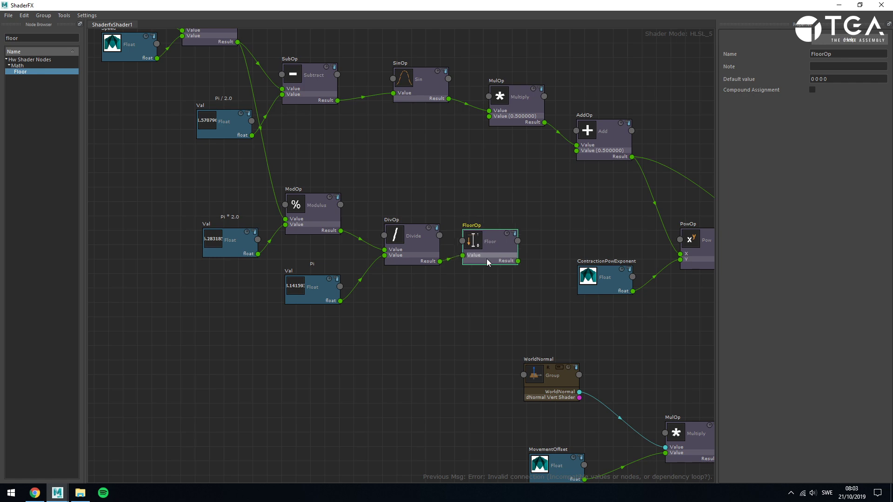
# Move the whole Modulus, Divide and Floor node group, including its Pi values, above the sine chain
pyautogui.scroll(-3, 486, 258)
pyautogui.moveTo(330, 222); pyautogui.dragTo(663, 93)
pyautogui.moveTo(616, 175); pyautogui.dragTo(432, 191, button='middle')
pyautogui.scroll(3, 387, 212)
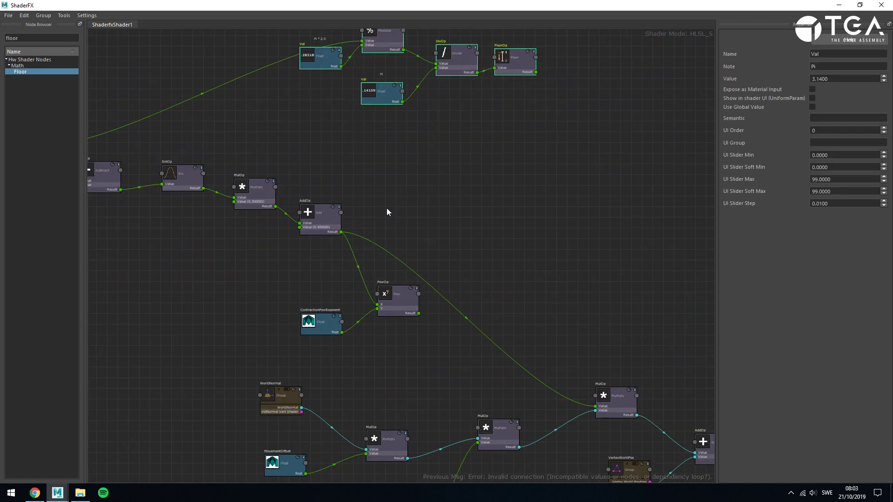
pyautogui.scroll(2, 449, 195)
pyautogui.click(331, 235)
pyautogui.moveTo(320, 237); pyautogui.dragTo(481, 243)
pyautogui.keyDown('alt'); pyautogui.moveTo(549, 65); pyautogui.dragTo(518, 122, button='middle'); pyautogui.keyUp('alt')
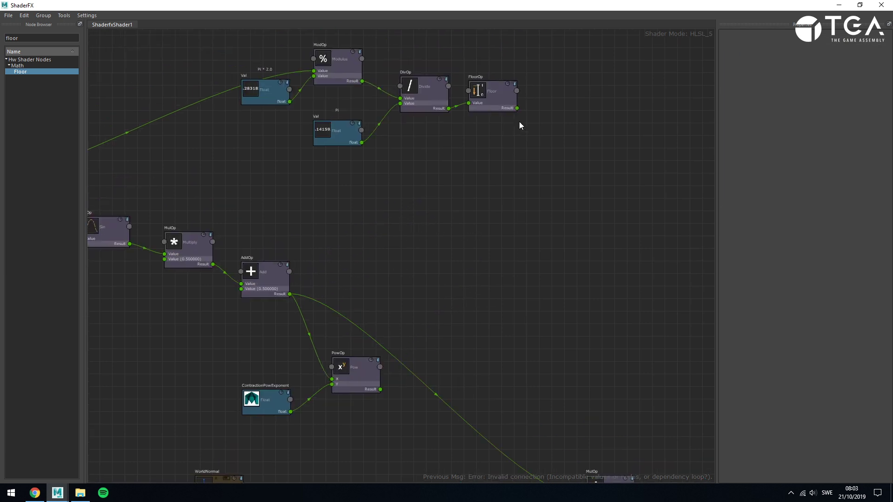
# Select the modulo-to-Floor node group again and shift it further left above the Multiply and Add nodes
pyautogui.moveTo(522, 119); pyautogui.dragTo(571, 181)
pyautogui.keyDown('alt'); pyautogui.moveTo(194, 46); pyautogui.dragTo(267, 70, button='middle'); pyautogui.keyUp('alt')
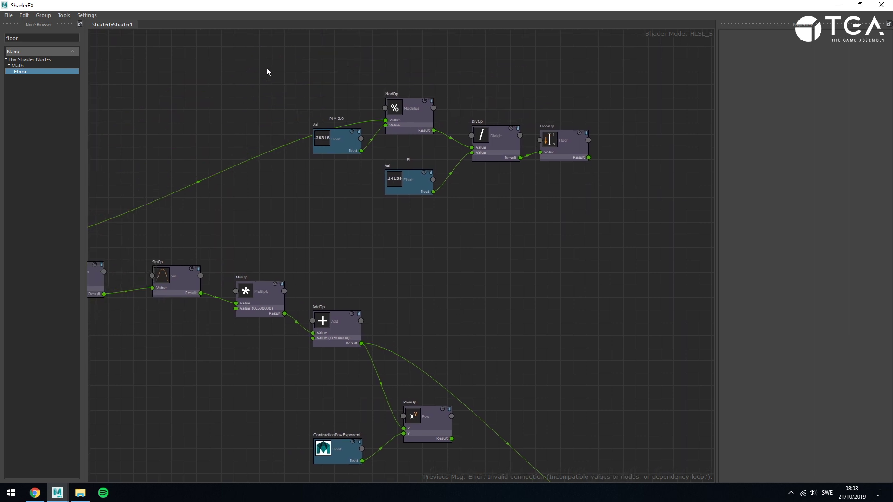
pyautogui.moveTo(307, 72); pyautogui.dragTo(558, 206)
pyautogui.moveTo(566, 154); pyautogui.dragTo(432, 138)
pyautogui.click(495, 165)
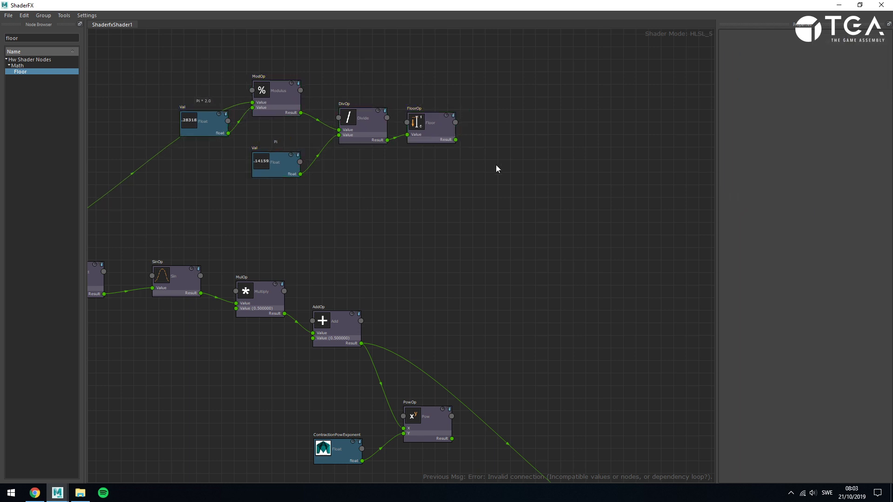
# Find the If Else Basic node in the node library and add it to the graph beyond the Add node
pyautogui.click(436, 135)
pyautogui.moveTo(51, 39); pyautogui.dragTo(0, 30)
pyautogui.write('if')
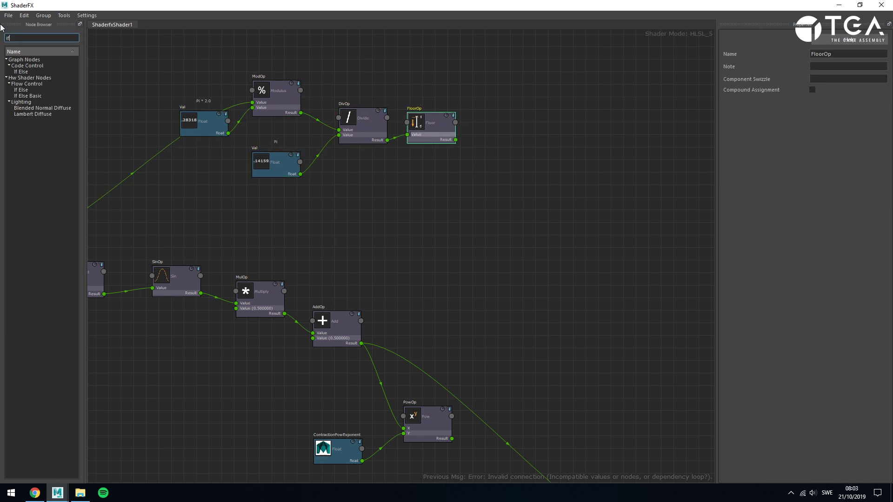
pyautogui.write(' e')
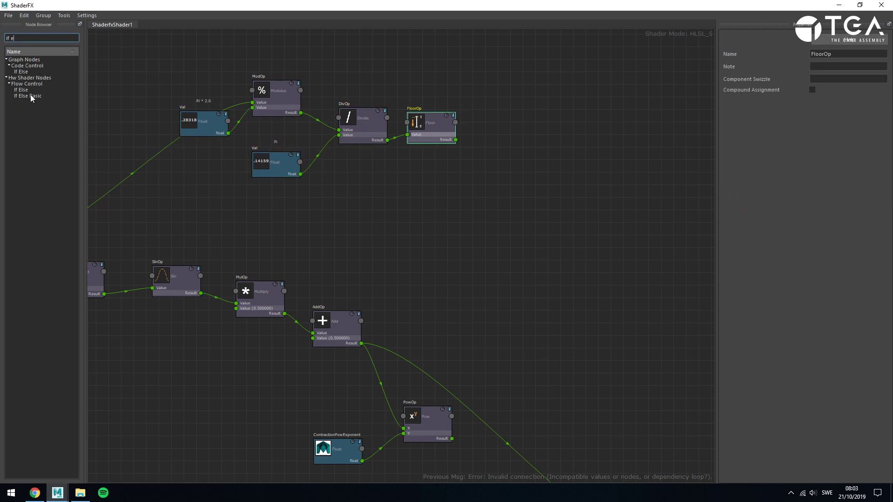
pyautogui.moveTo(28, 96); pyautogui.dragTo(524, 259)
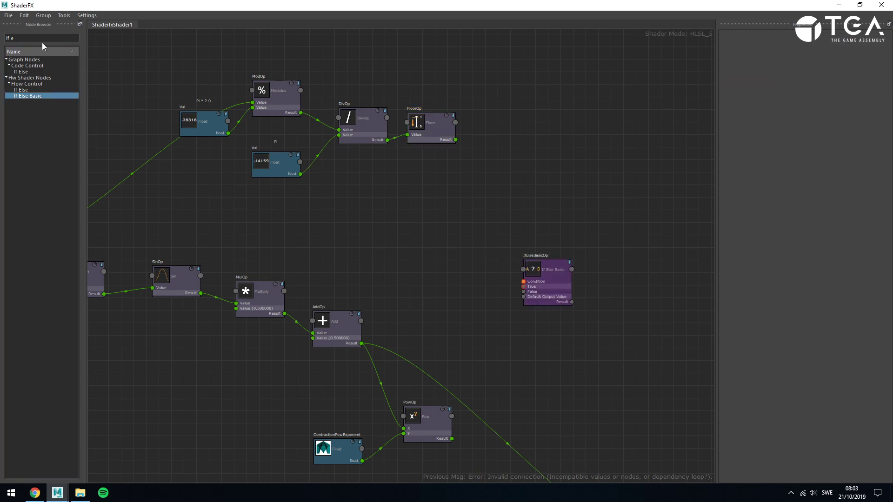
# Find the Linear Interpolate Mix node in the node library and add it above the If Else Basic node
pyautogui.moveTo(38, 38); pyautogui.dragTo(1, 32)
pyautogui.write('linear')
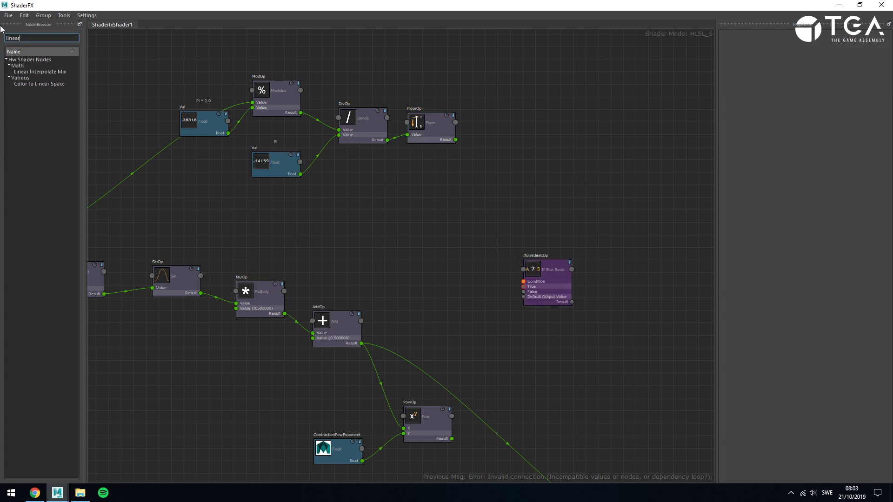
pyautogui.moveTo(40, 71); pyautogui.dragTo(526, 171)
pyautogui.scroll(3, 526, 171)
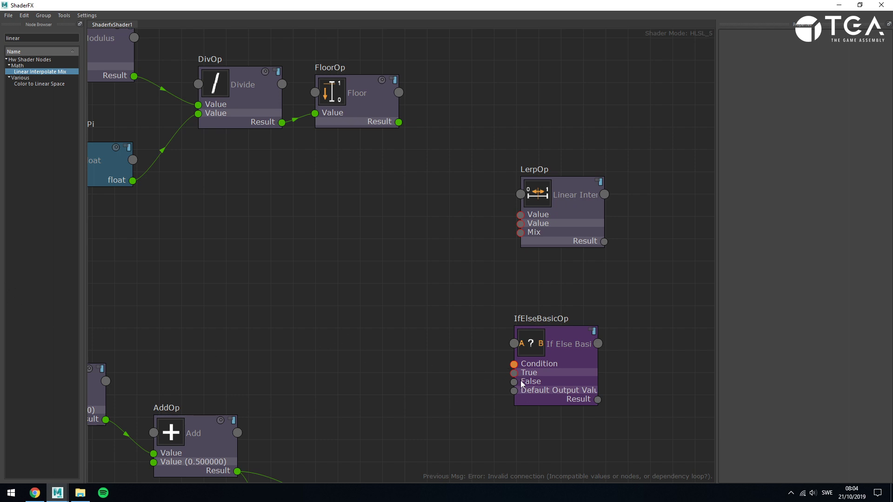
# Switch to the Desmos graph in Chrome, toggle the second floored modulo curve, and examine where it meets the b and b^5 curves at their peak
pyautogui.click(35, 492)
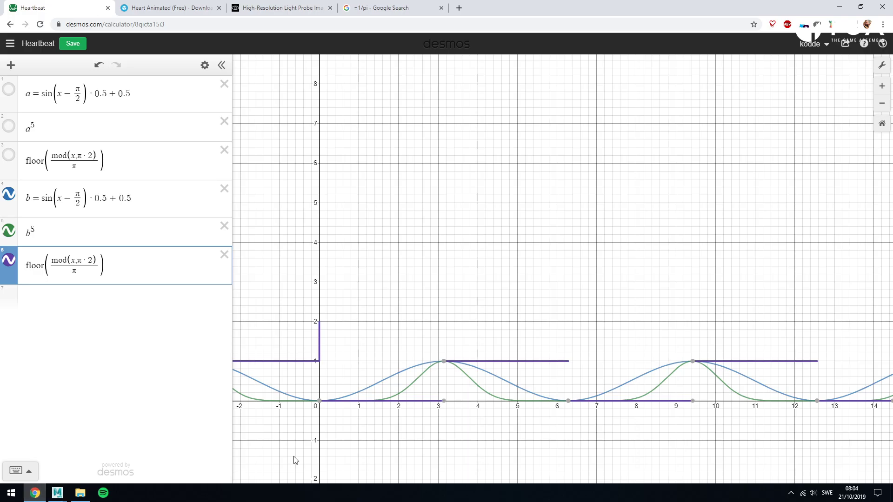
pyautogui.scroll(3, 454, 391)
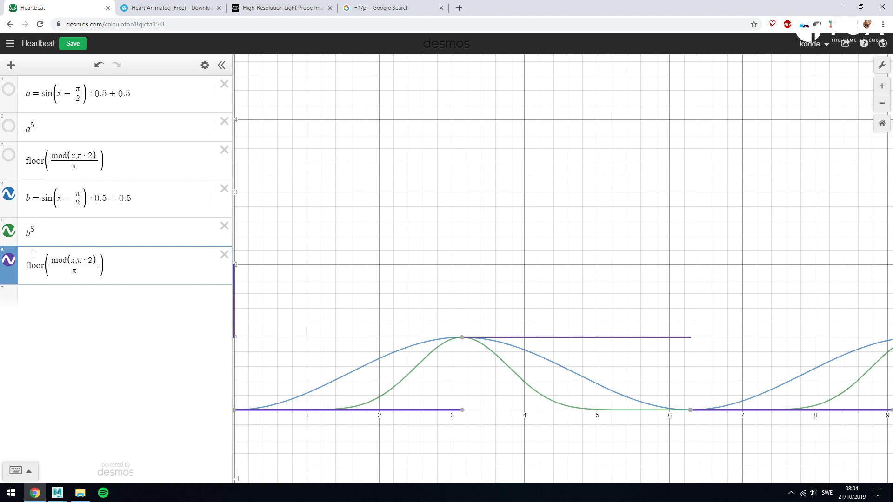
pyautogui.click(8, 260)
pyautogui.scroll(2, 462, 341)
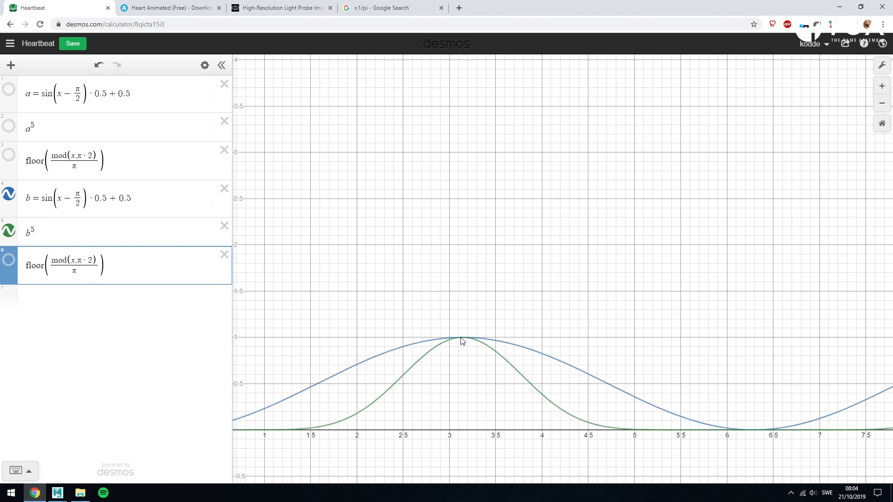
pyautogui.scroll(5, 462, 341)
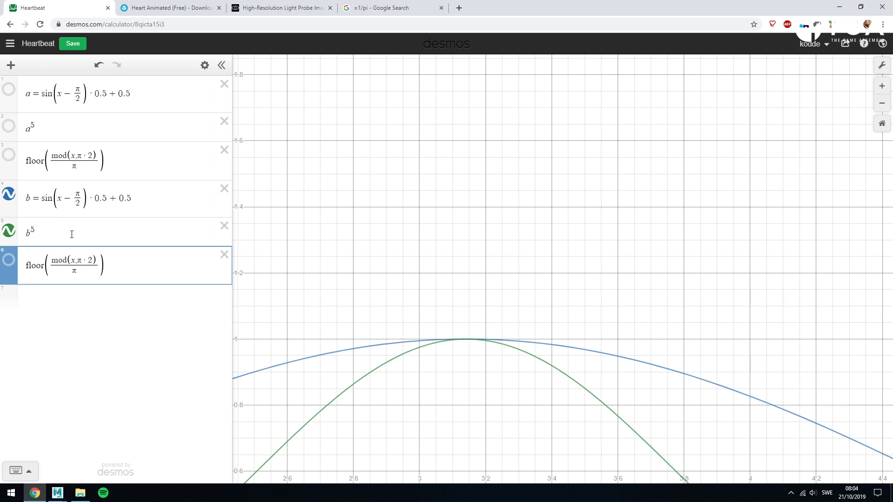
pyautogui.click(8, 260)
pyautogui.scroll(-3, 486, 343)
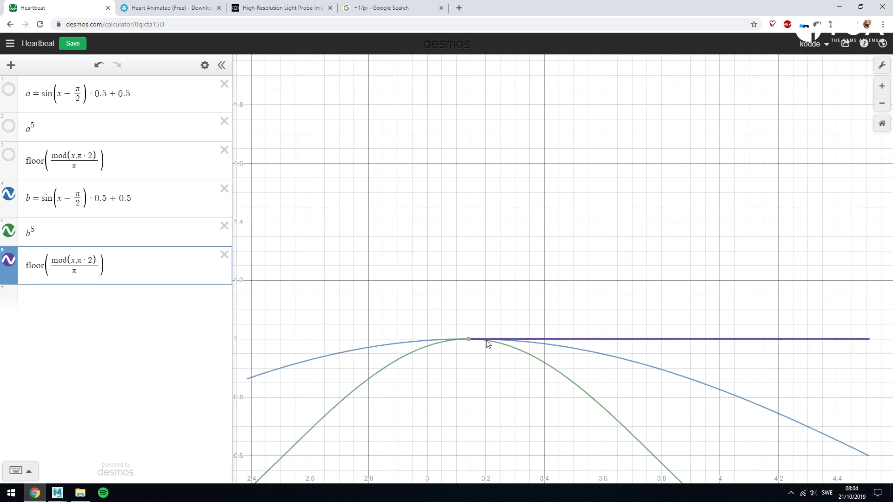
pyautogui.moveTo(478, 369); pyautogui.dragTo(480, 237)
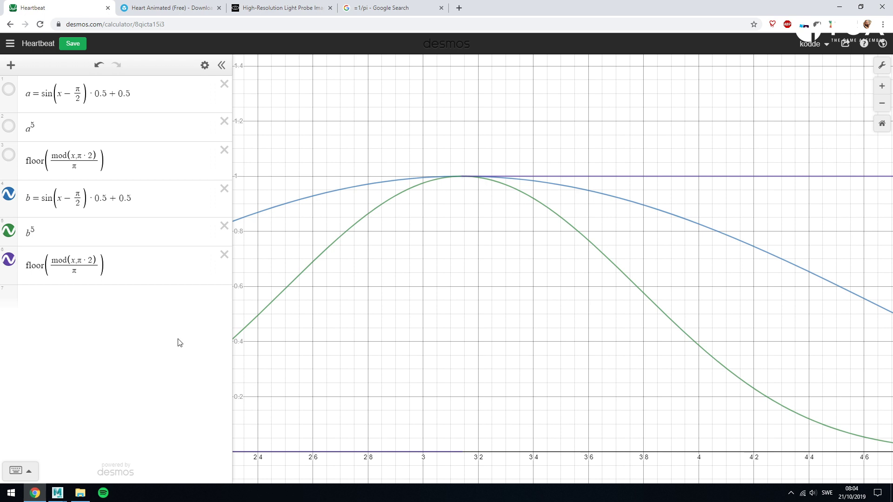
# Switch back to ShaderFX and delete the Linear Interpolate node above If Else Basic
pyautogui.moveTo(58, 492)
pyautogui.click(65, 448)
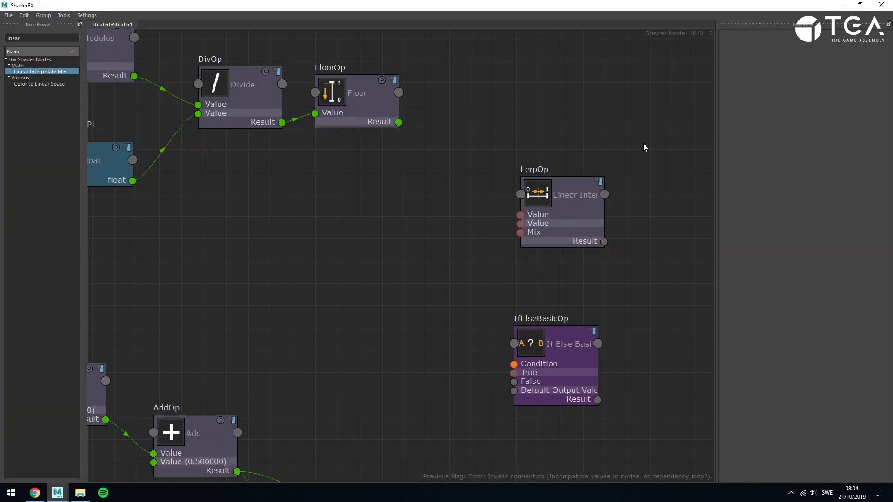
pyautogui.click(546, 225)
pyautogui.press('Delete')
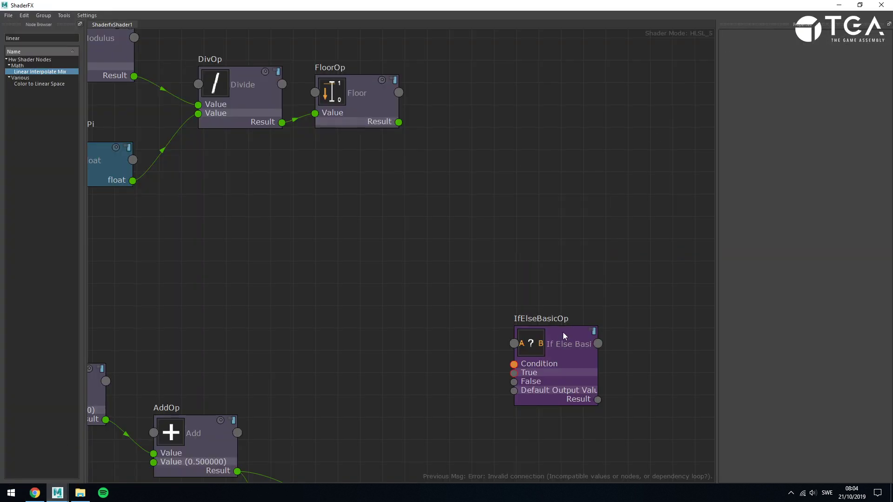
# Move the If Else Basic node slightly upward and check which data type its Condition input takes
pyautogui.scroll(-1, 514, 170)
pyautogui.moveTo(340, 330); pyautogui.dragTo(351, 225, button='middle')
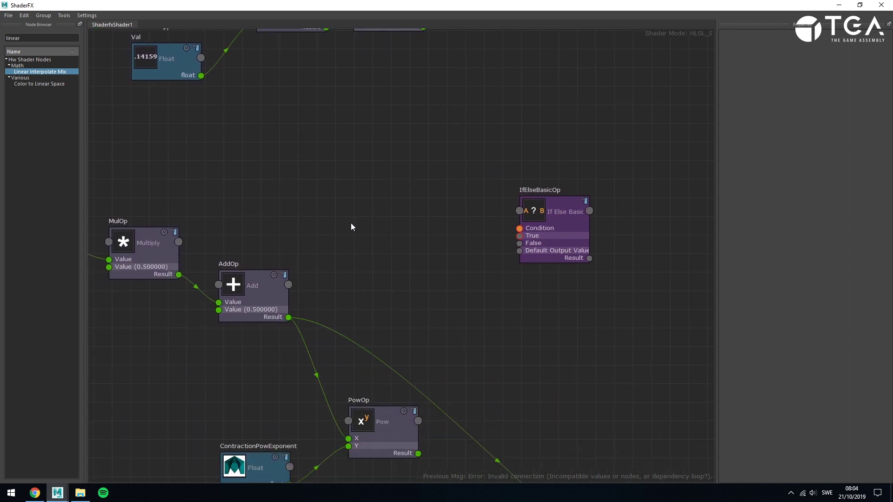
pyautogui.scroll(-1, 372, 200)
pyautogui.moveTo(545, 258); pyautogui.dragTo(558, 213)
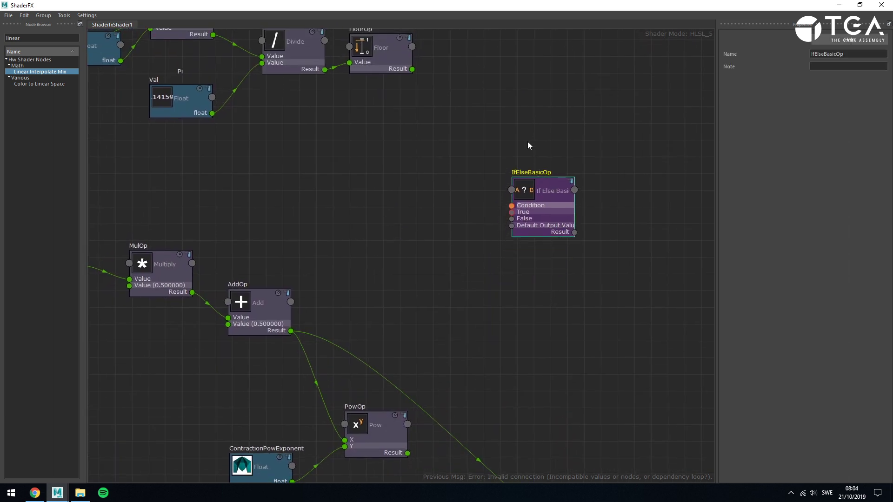
pyautogui.moveTo(505, 88); pyautogui.dragTo(442, 169, button='middle')
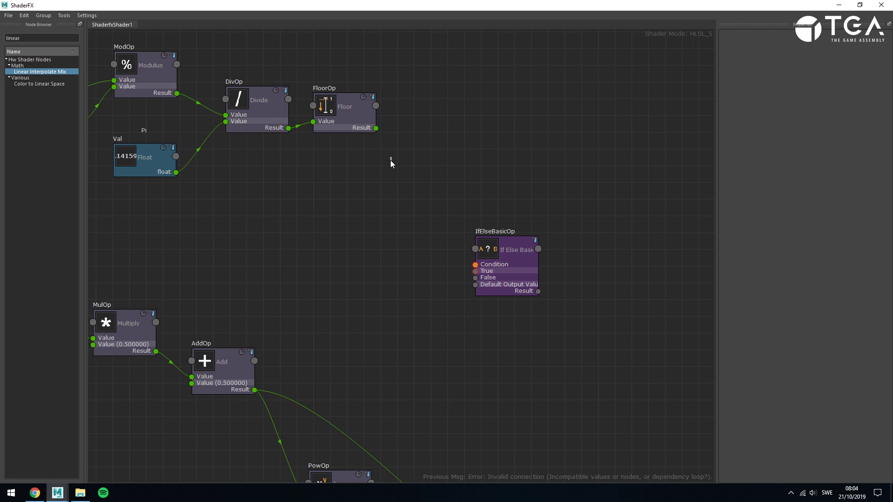
pyautogui.moveTo(522, 274); pyautogui.dragTo(452, 243)
pyautogui.scroll(2, 549, 263)
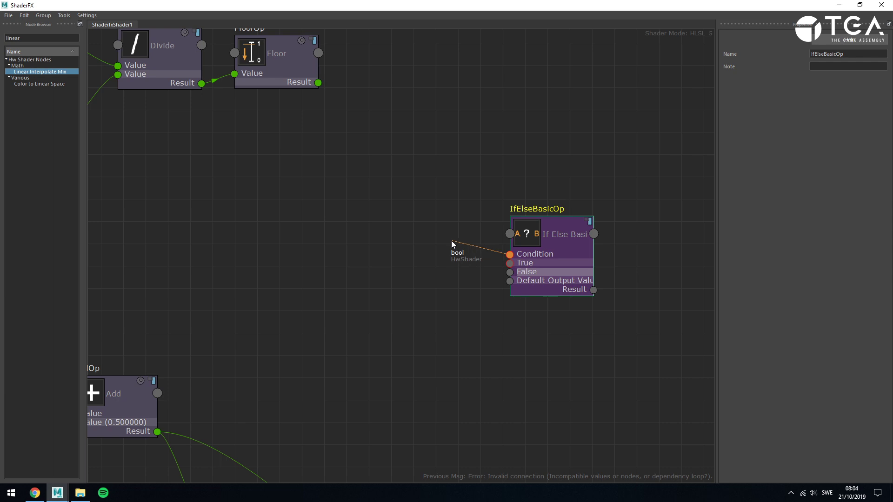
pyautogui.moveTo(452, 244); pyautogui.dragTo(454, 230)
# Switch to the Desmos graph, hide the b and b^5 curves, and examine the floored modulo steps over several periods
pyautogui.click(35, 493)
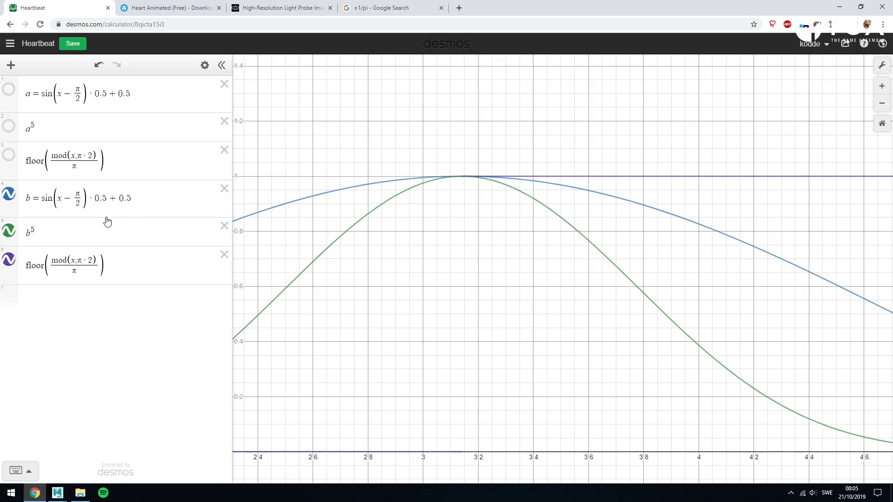
pyautogui.click(11, 237)
pyautogui.click(9, 195)
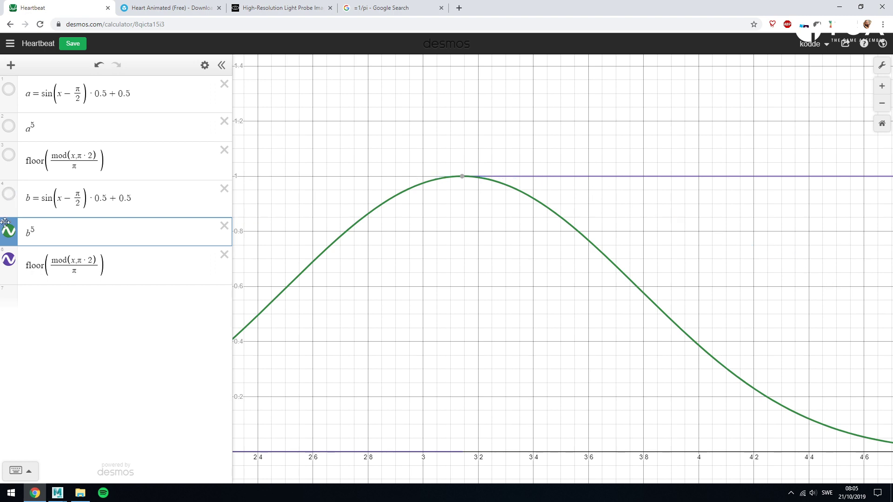
pyautogui.click(8, 231)
pyautogui.scroll(-3, 470, 347)
pyautogui.scroll(-2, 469, 343)
pyautogui.moveTo(297, 354); pyautogui.dragTo(444, 301)
pyautogui.scroll(-4, 527, 297)
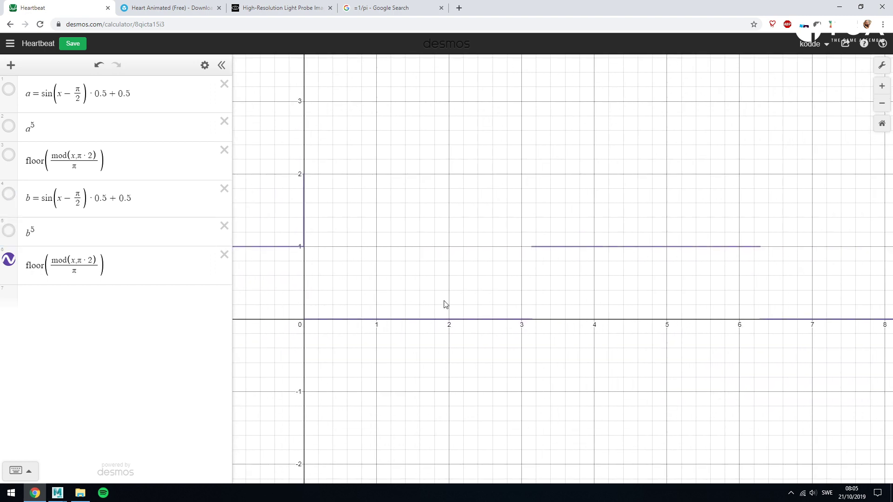
pyautogui.moveTo(855, 282); pyautogui.dragTo(600, 281)
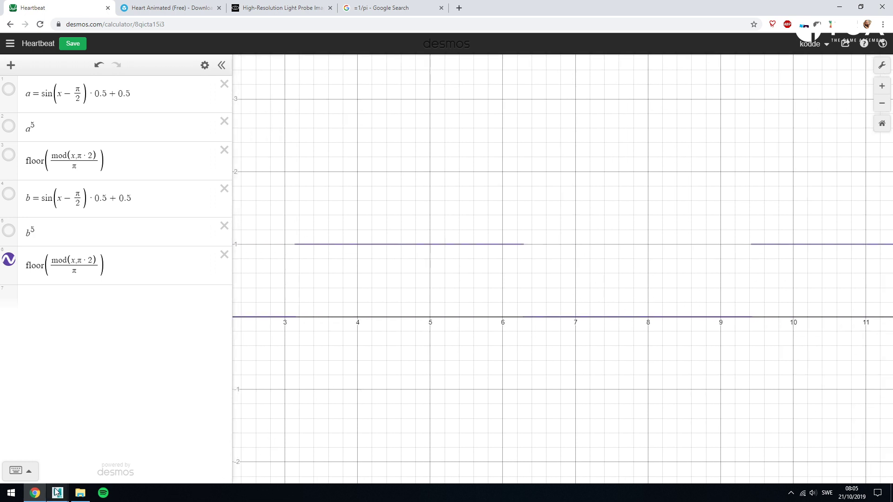
# Switch back to ShaderFX and try to connect the Floor Result directly to the If Else Basic Condition input
pyautogui.moveTo(58, 493)
pyautogui.click(61, 466)
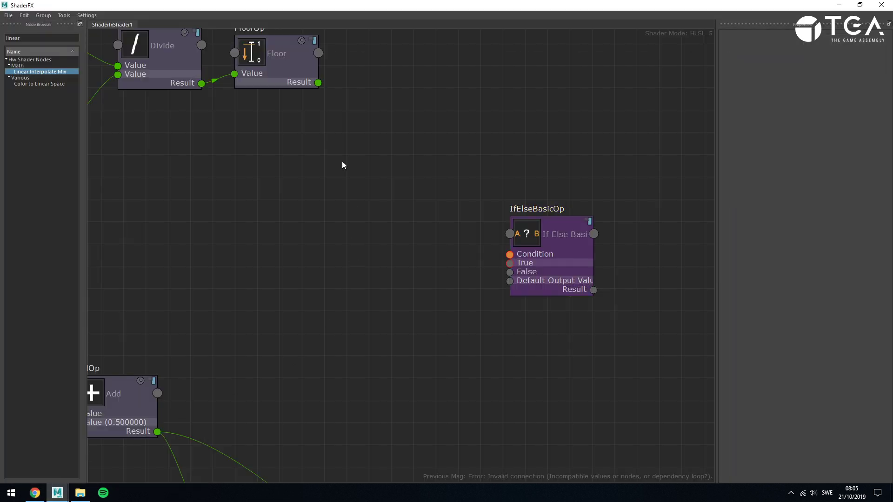
pyautogui.moveTo(319, 82); pyautogui.dragTo(510, 254)
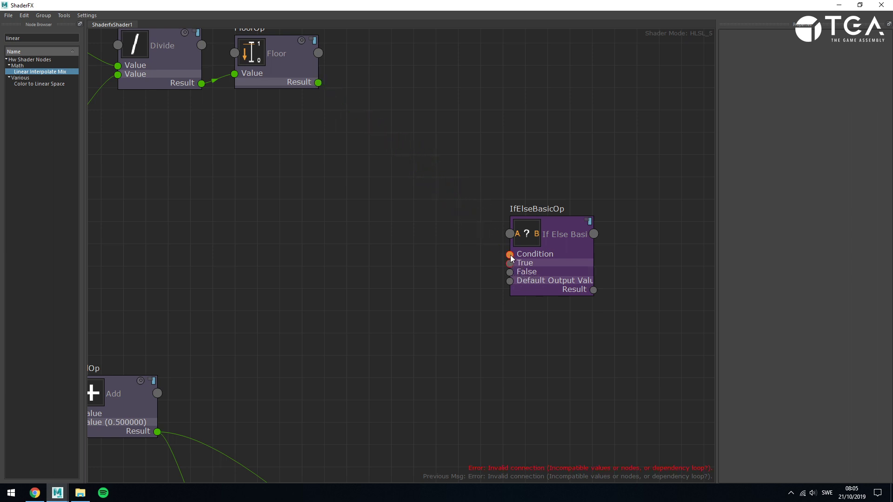
# Find the Float to Bool node in the node library and add it between the Floor and If Else Basic nodes
pyautogui.doubleClick(30, 38)
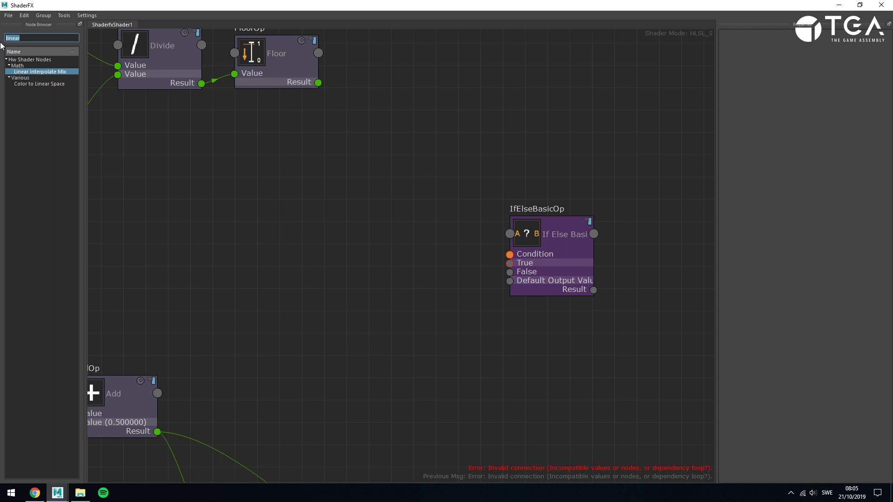
pyautogui.write('float')
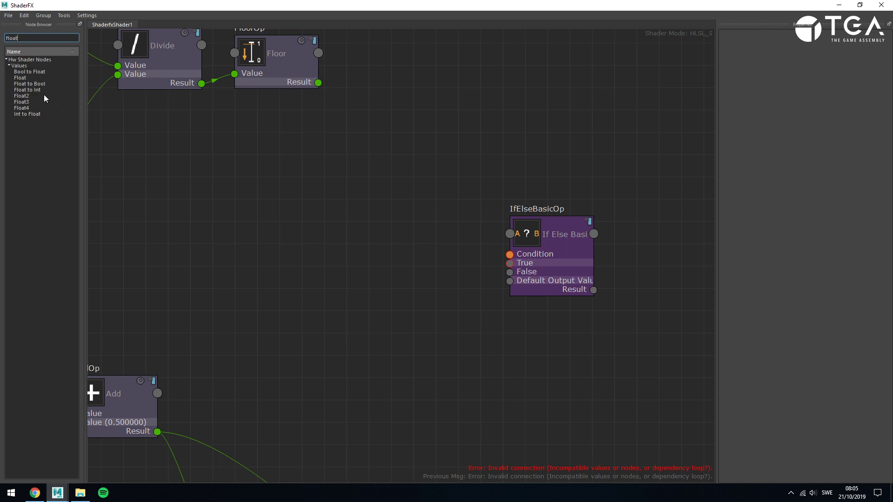
pyautogui.click(33, 86)
pyautogui.moveTo(26, 87); pyautogui.dragTo(378, 154)
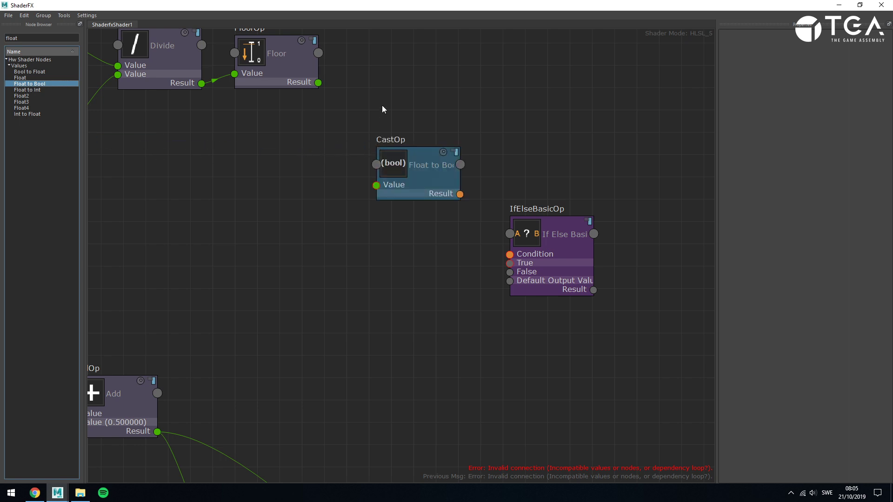
# Connect the Floor Result through the Float to Bool node to If Else Basic's Condition, and shift the Float to Bool node slightly upward
pyautogui.moveTo(318, 83); pyautogui.dragTo(376, 185)
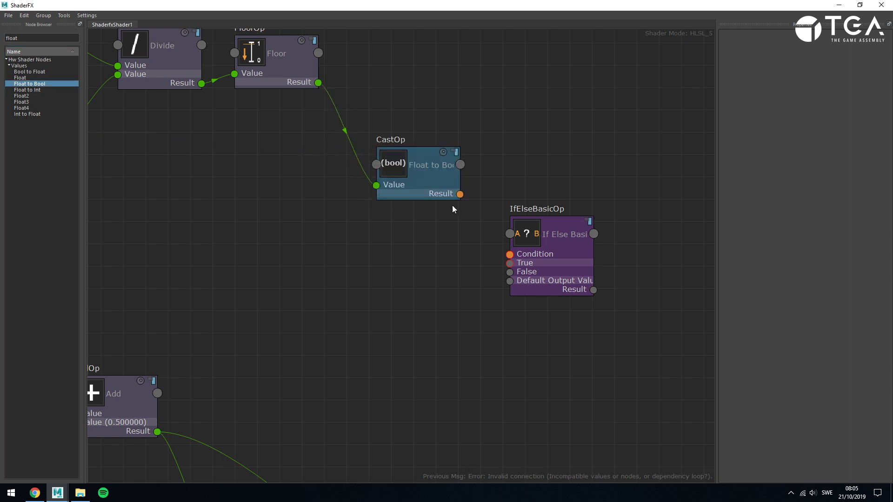
pyautogui.moveTo(460, 194); pyautogui.dragTo(510, 254)
pyautogui.moveTo(429, 184); pyautogui.dragTo(427, 173)
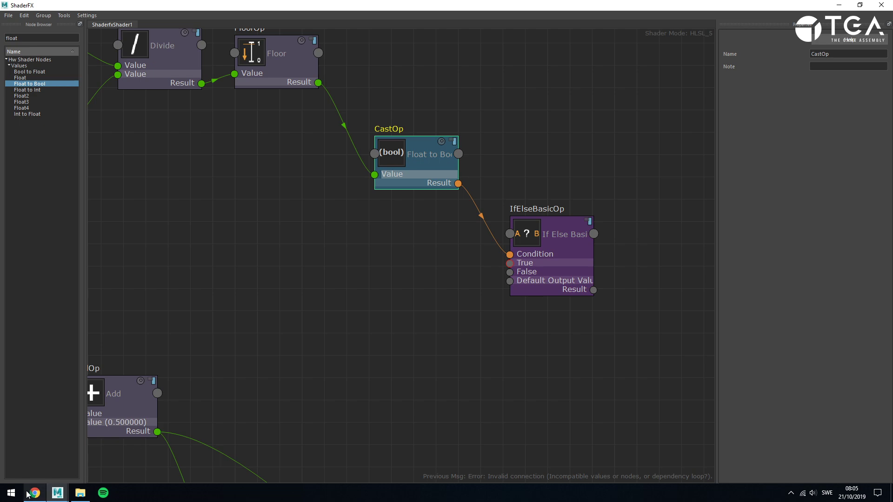
pyautogui.scroll(1, 605, 309)
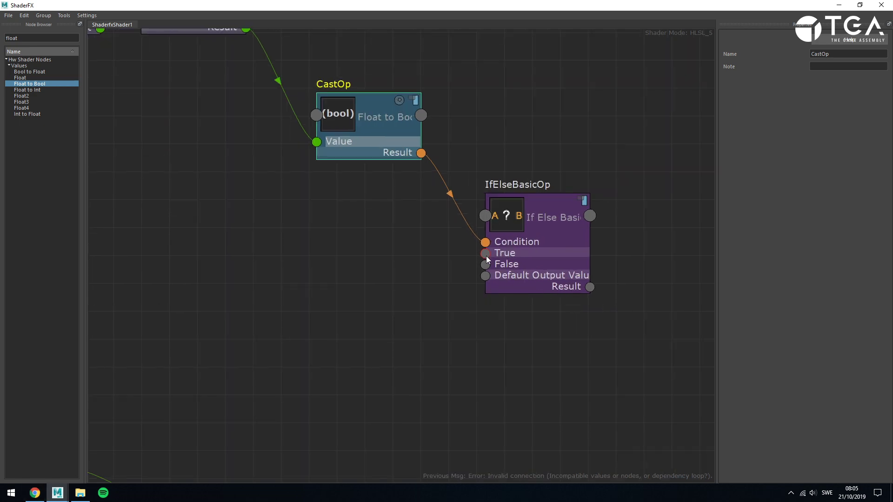
# Switch to the Desmos graph and toggle the b^5 and b curves to examine which one applies on each floored modulo step, then return to ShaderFX
pyautogui.click(36, 493)
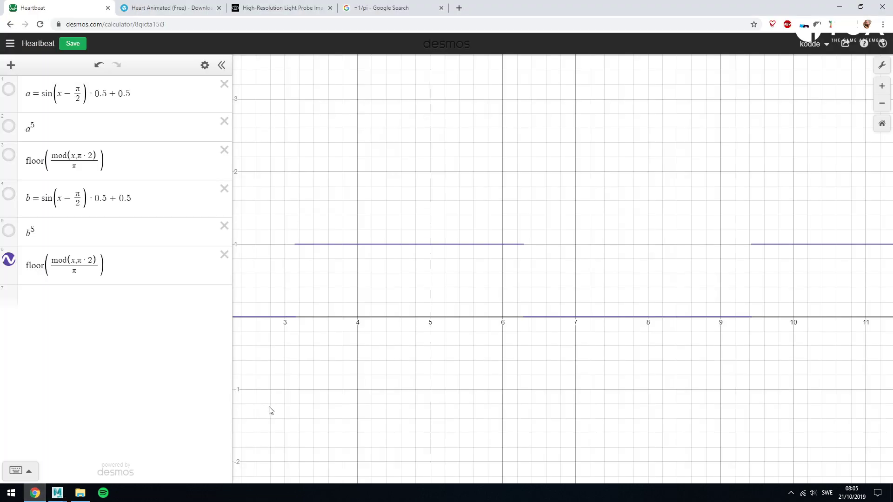
pyautogui.scroll(-2, 302, 386)
pyautogui.moveTo(343, 361); pyautogui.dragTo(492, 309)
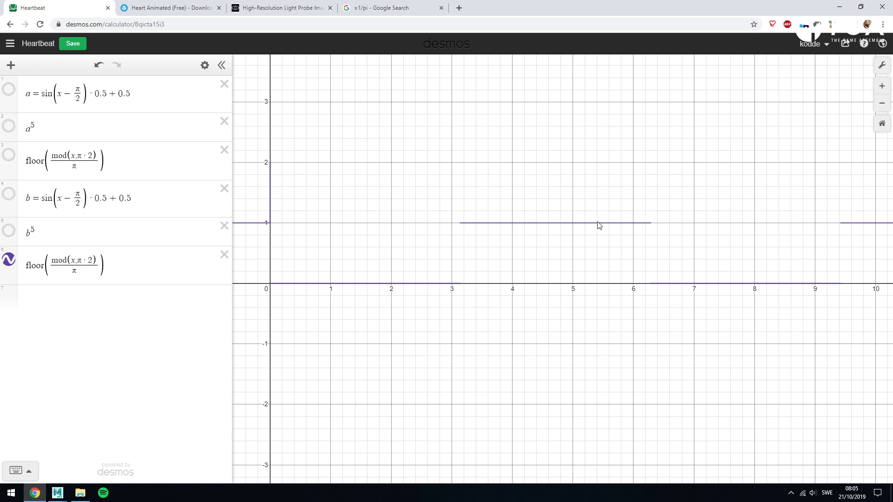
pyautogui.click(7, 233)
pyautogui.click(6, 232)
pyautogui.click(6, 233)
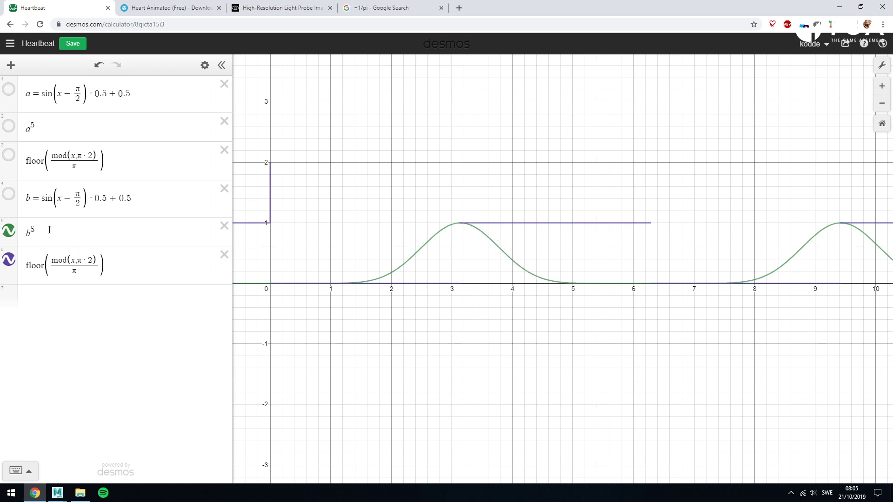
pyautogui.click(9, 194)
pyautogui.click(9, 193)
pyautogui.click(840, 6)
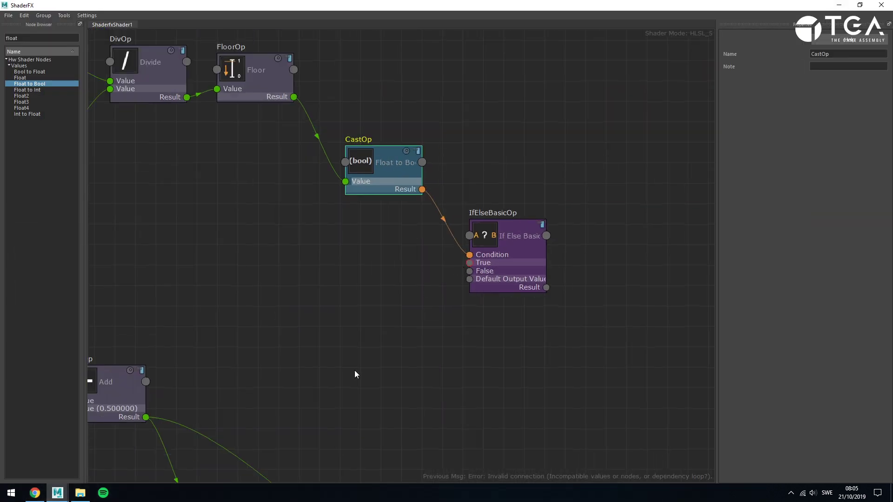
# Connect the Pow Result to If Else Basic's True input and the Add Result to its False input
pyautogui.moveTo(349, 391); pyautogui.dragTo(447, 261)
pyautogui.moveTo(371, 317); pyautogui.dragTo(415, 263, button='middle')
pyautogui.scroll(-2, 416, 263)
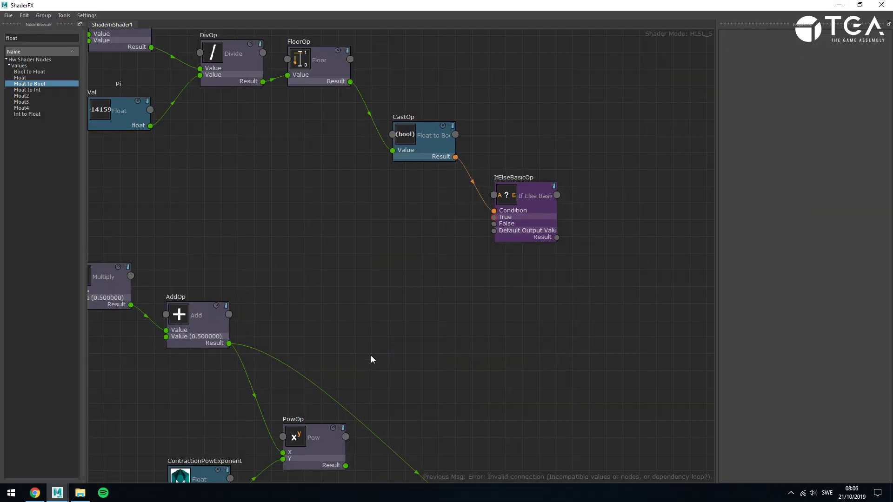
pyautogui.moveTo(380, 403); pyautogui.dragTo(406, 339, button='middle')
pyautogui.moveTo(381, 396); pyautogui.dragTo(519, 154)
pyautogui.moveTo(255, 280); pyautogui.dragTo(534, 385)
# Move the If Else Basic node down toward the Add node's level and feed its Result into the last Multiply of the displacement chain
pyautogui.scroll(-3, 534, 263)
pyautogui.moveTo(491, 169); pyautogui.dragTo(497, 232)
pyautogui.click(485, 182)
pyautogui.click(611, 246)
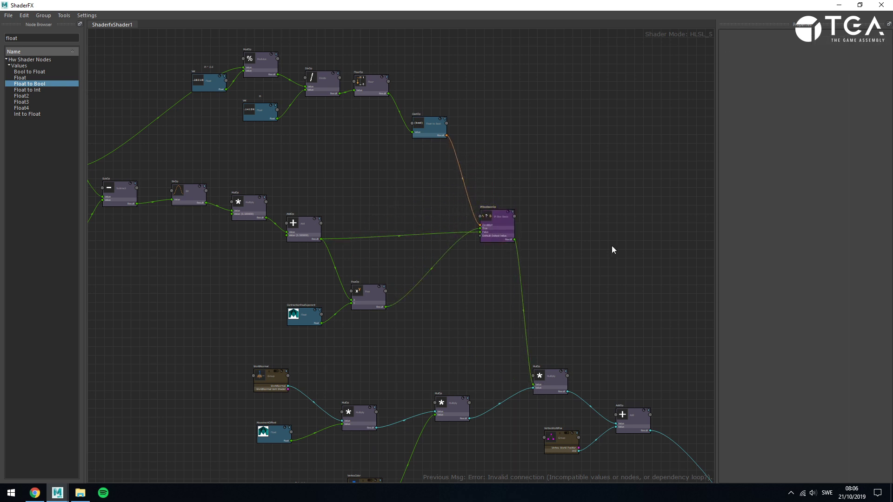
# Return from ShaderFX to the Maya viewport, set the heart shader's ContractionPowExponent to 5 and start playing the animation
pyautogui.click(839, 5)
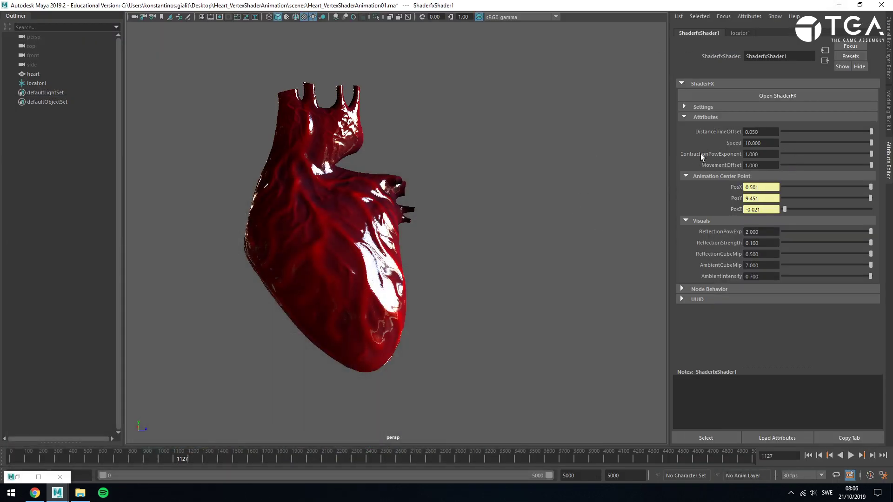
pyautogui.moveTo(670, 147); pyautogui.dragTo(656, 147)
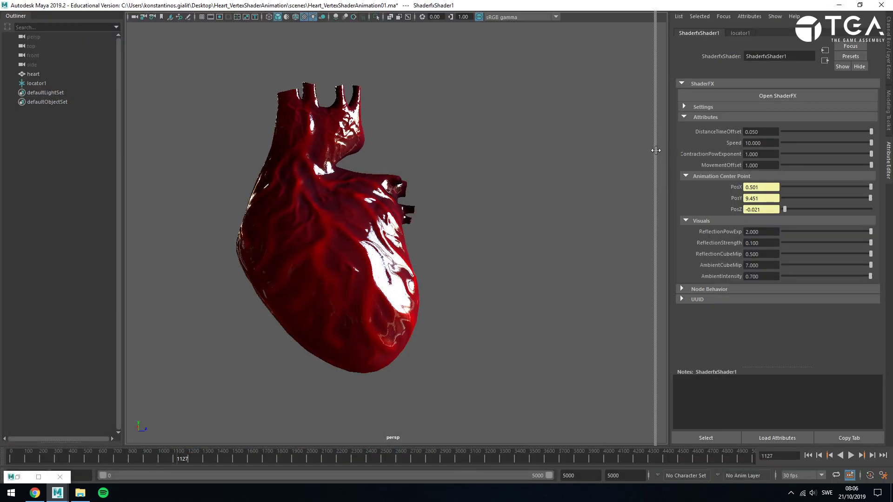
pyautogui.click(744, 158)
pyautogui.write('5')
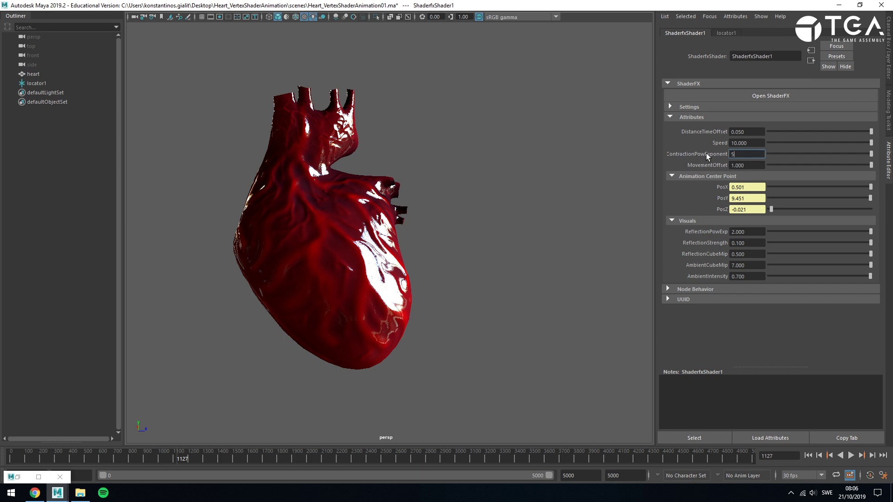
pyautogui.press('Return')
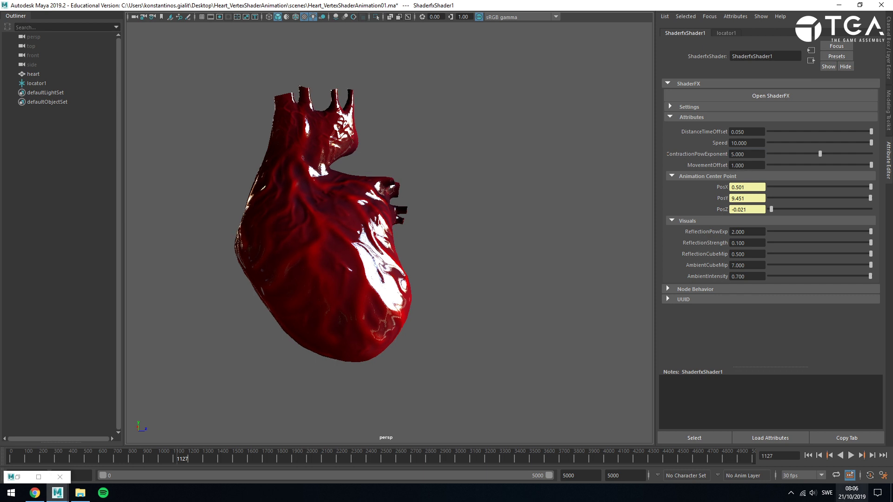
pyautogui.click(851, 455)
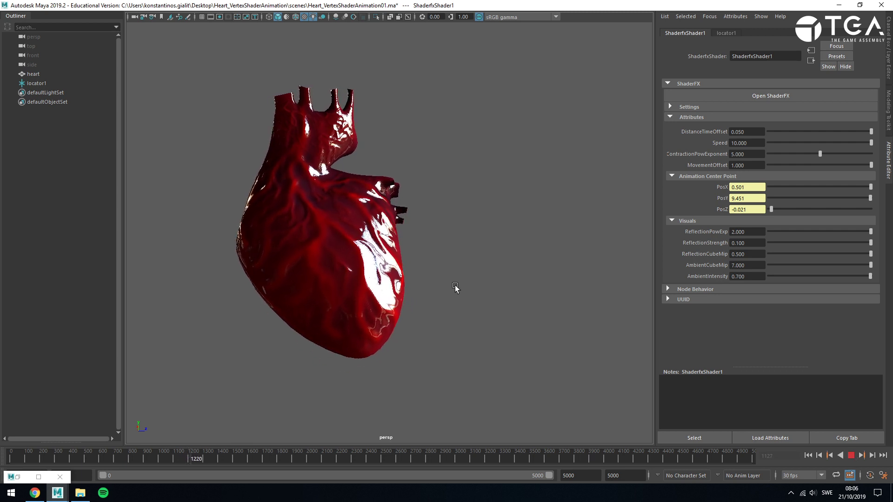
# Try ContractionPowExponent values of 1, 10 and 100 while the heart animation plays, comparing the heartbeat motion
pyautogui.moveTo(758, 154); pyautogui.dragTo(659, 155)
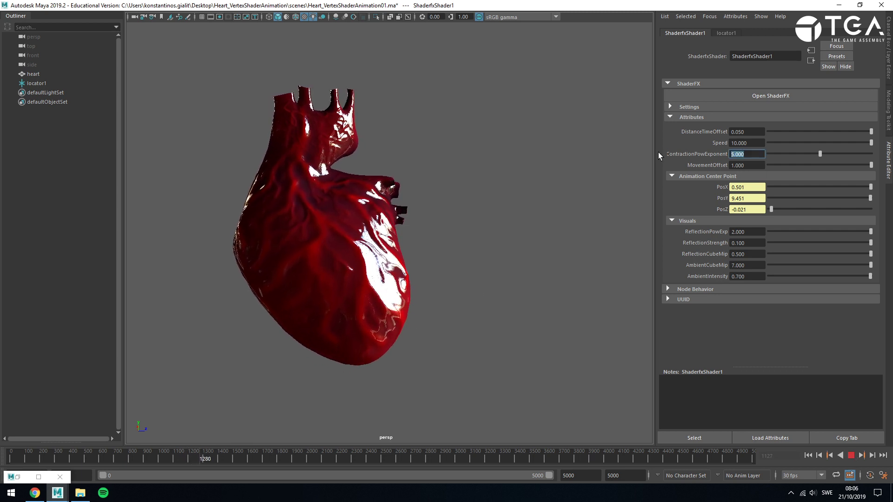
pyautogui.write('1')
pyautogui.press('Return')
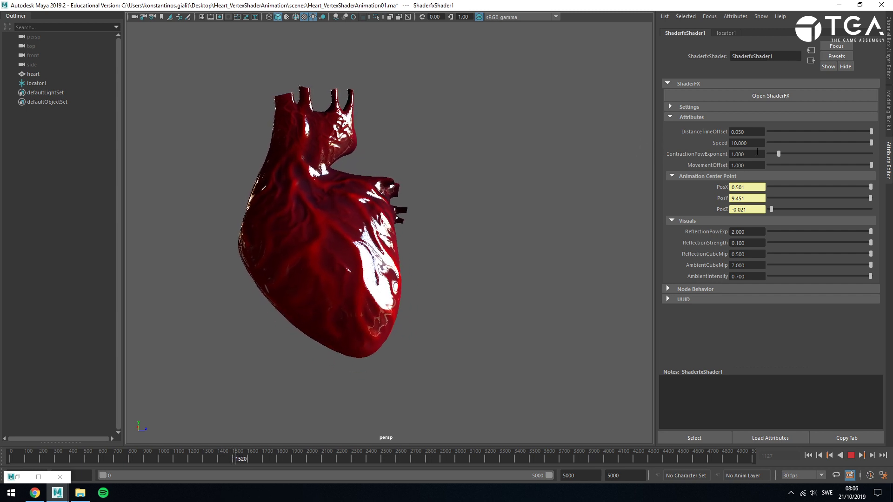
pyautogui.moveTo(749, 155); pyautogui.dragTo(701, 146)
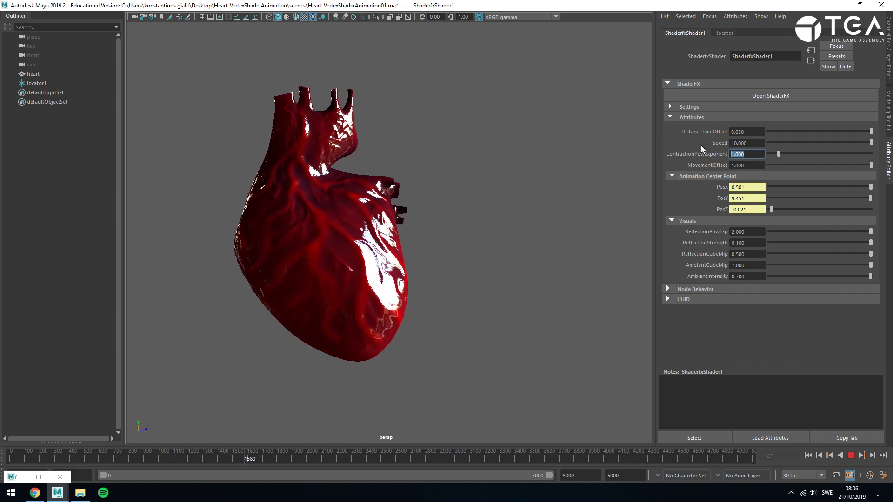
pyautogui.write('10')
pyautogui.press('Return')
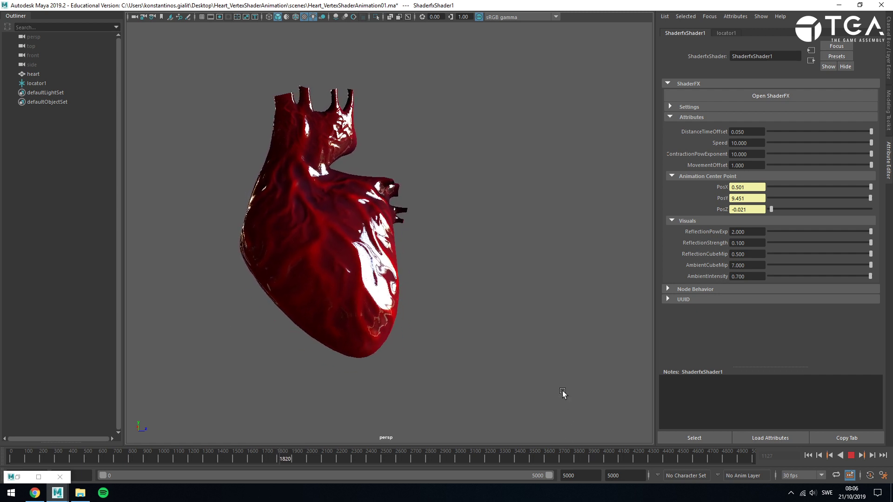
pyautogui.doubleClick(746, 154)
pyautogui.write('100')
pyautogui.press('Return')
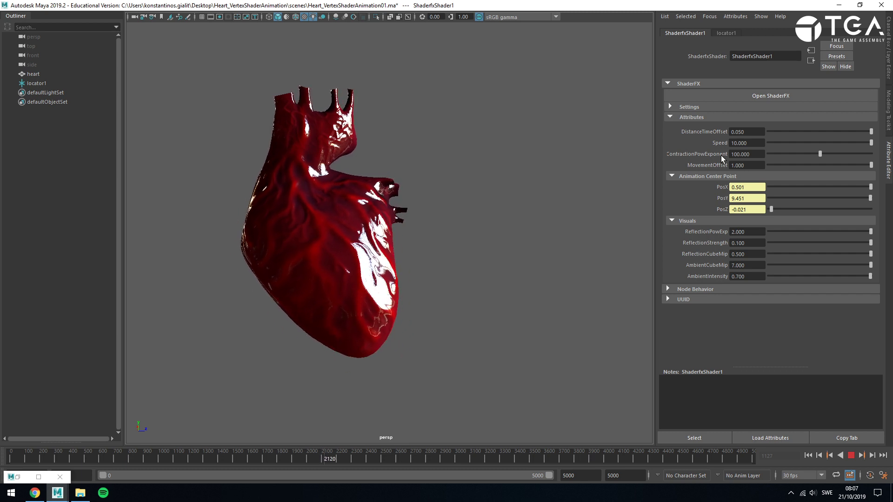
# Set ContractionPowExponent back to 5 with the heart animation still playing
pyautogui.click(751, 155)
pyautogui.write('5')
pyautogui.press('Return')
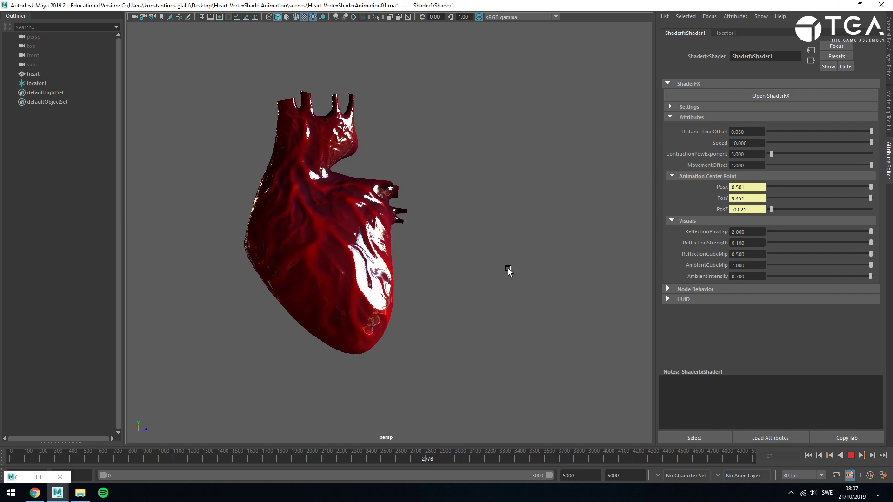
# Reopen the ShaderFX graph and move the WorldNormal and MovementOffset nodes closer to the first Multiply of the displacement chain
pyautogui.click(39, 477)
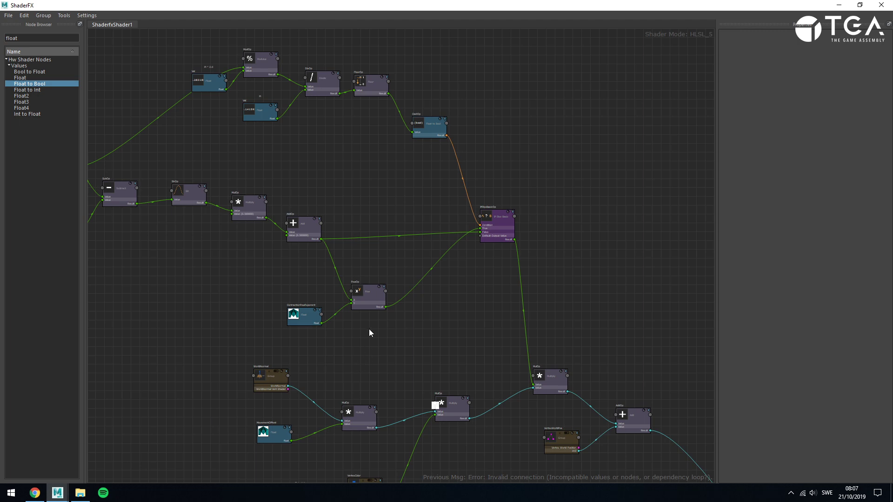
pyautogui.scroll(-5, 286, 229)
pyautogui.scroll(5, 419, 275)
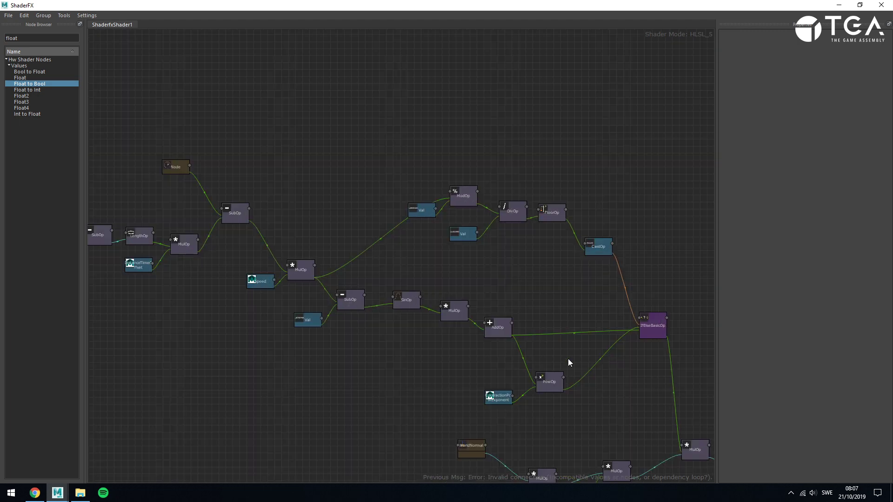
pyautogui.moveTo(567, 359); pyautogui.dragTo(526, 267, button='middle')
pyautogui.moveTo(526, 366); pyautogui.dragTo(478, 294, button='middle')
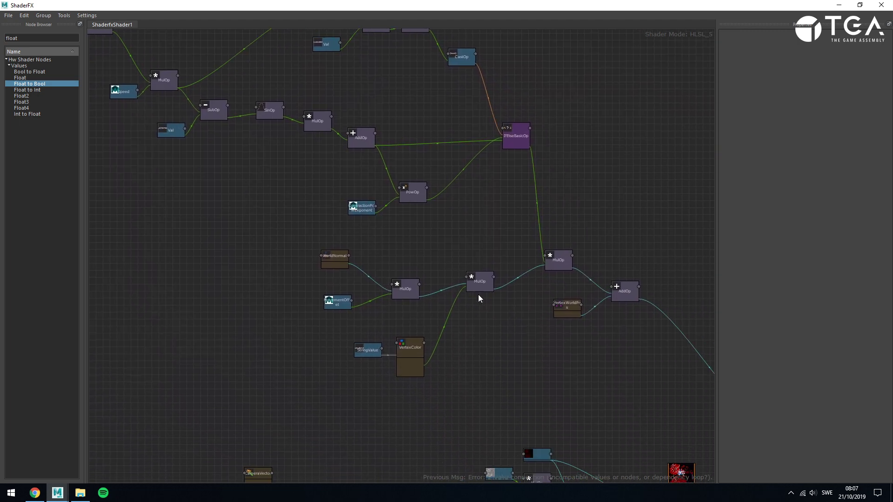
pyautogui.scroll(2, 478, 294)
pyautogui.moveTo(272, 234); pyautogui.dragTo(304, 250)
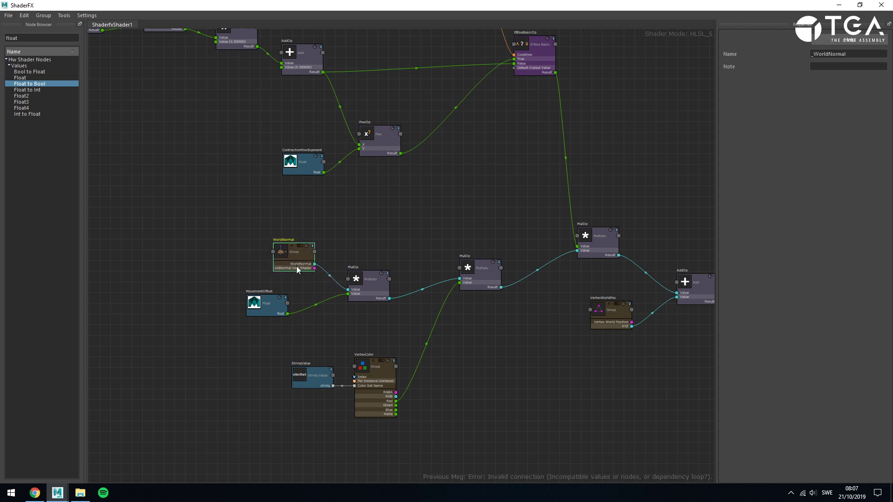
pyautogui.moveTo(275, 305); pyautogui.dragTo(299, 303)
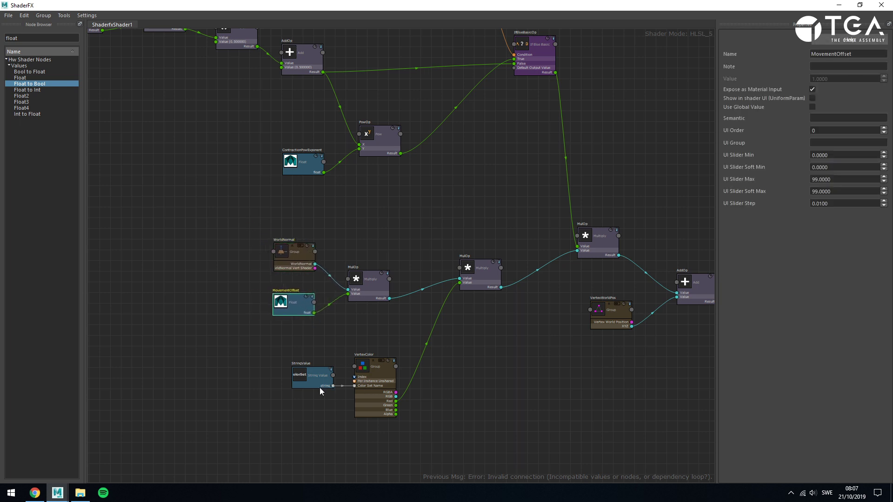
# Shift the String Value and VertexColor nodes slightly left and move the second Multiply down toward VertexColor
pyautogui.moveTo(320, 389); pyautogui.dragTo(295, 387)
pyautogui.moveTo(370, 399); pyautogui.dragTo(361, 399)
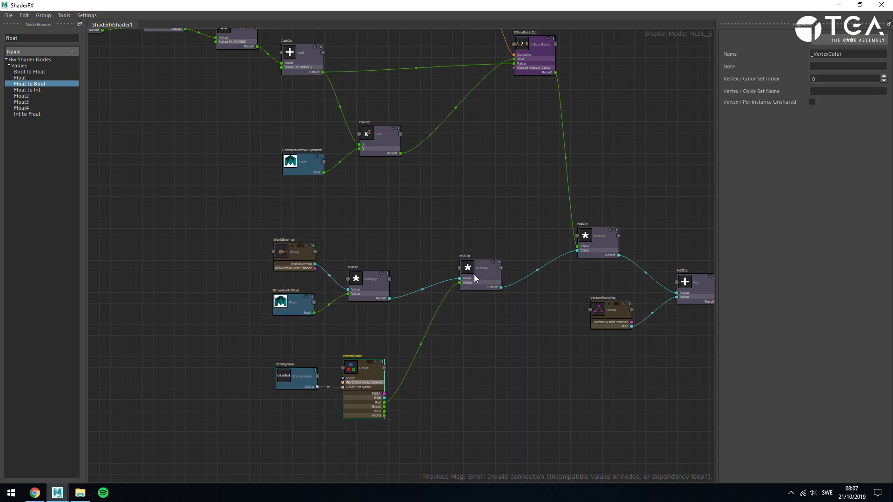
pyautogui.moveTo(474, 274); pyautogui.dragTo(450, 323)
pyautogui.scroll(-2, 607, 256)
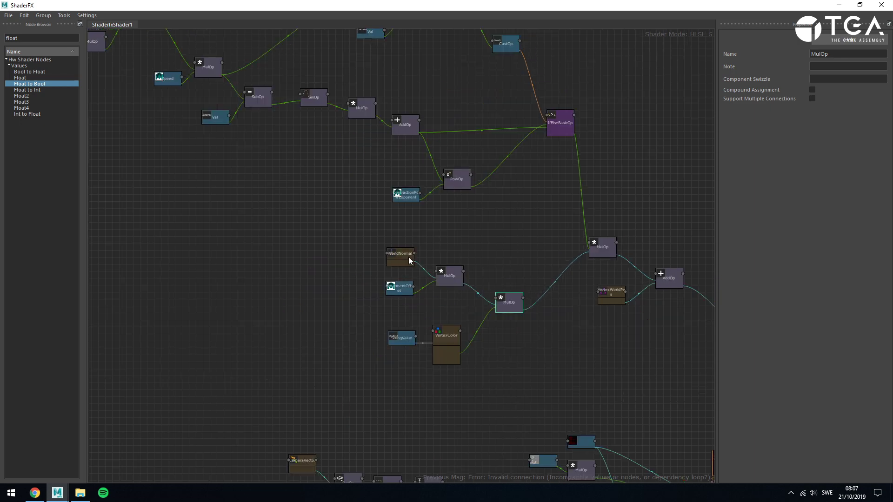
# Move the WorldNormal, MovementOffset and first Multiply nodes slightly down, closer to the String Value and VertexColor nodes
pyautogui.moveTo(367, 239); pyautogui.dragTo(488, 367)
pyautogui.click(420, 231)
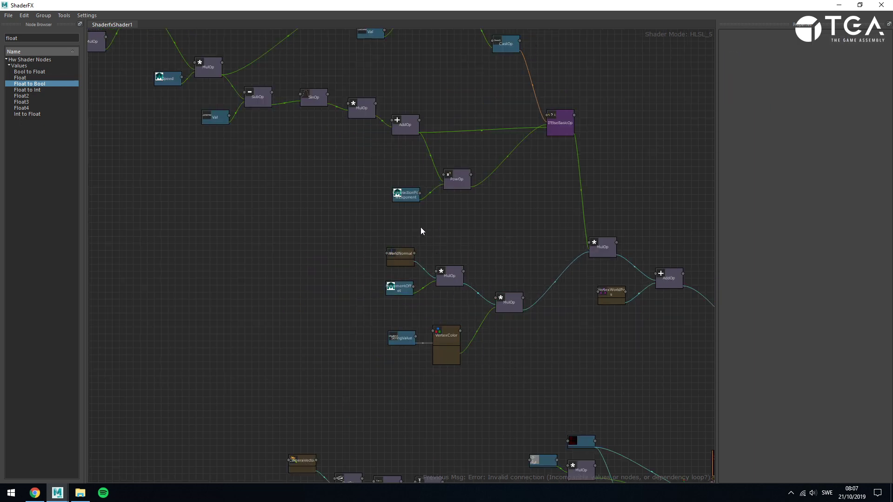
pyautogui.scroll(2, 361, 232)
pyautogui.moveTo(371, 243); pyautogui.dragTo(467, 312)
pyautogui.click(473, 313)
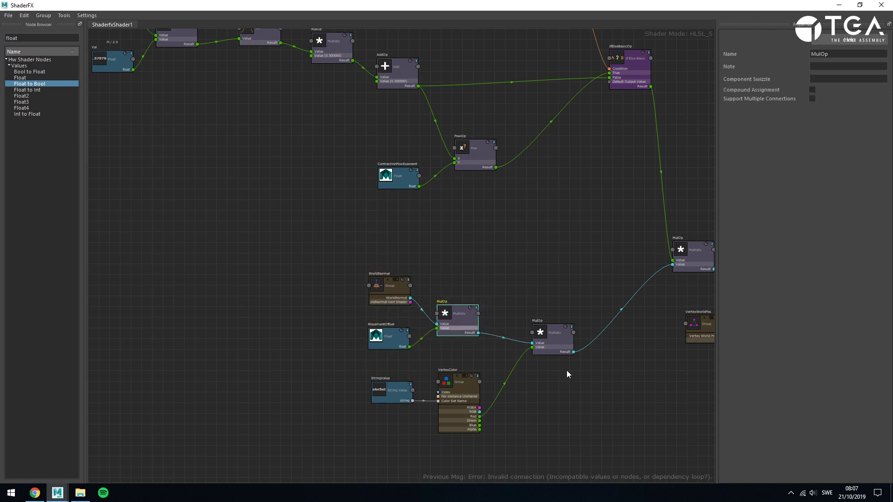
pyautogui.click(509, 165)
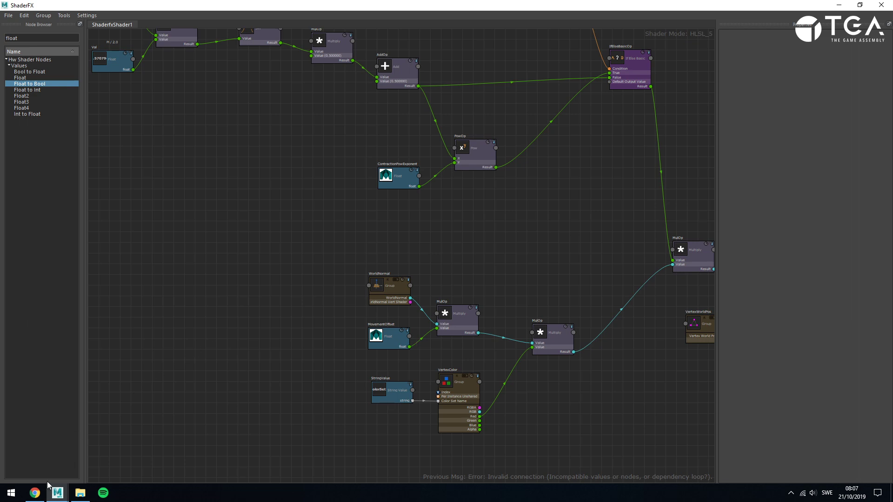
# Switch to the Desmos graph to examine the b^5 curve against the floored modulo steps, then return to ShaderFX
pyautogui.click(36, 492)
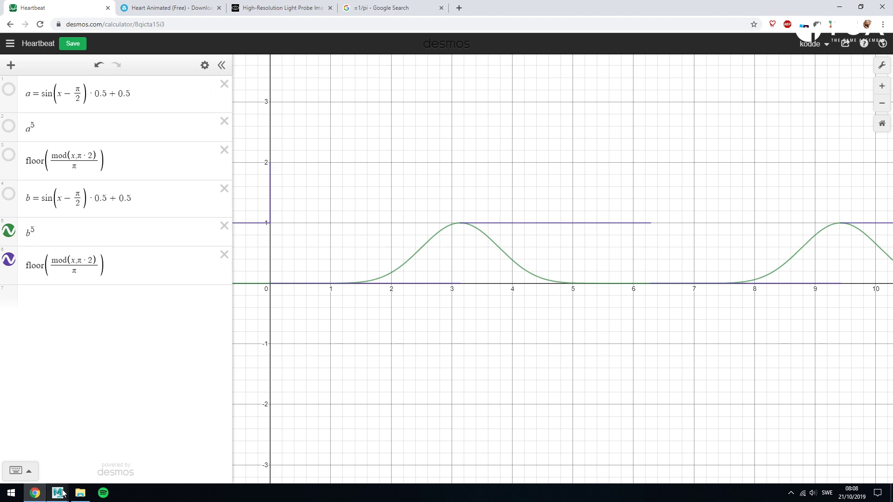
pyautogui.moveTo(65, 492)
pyautogui.click(56, 469)
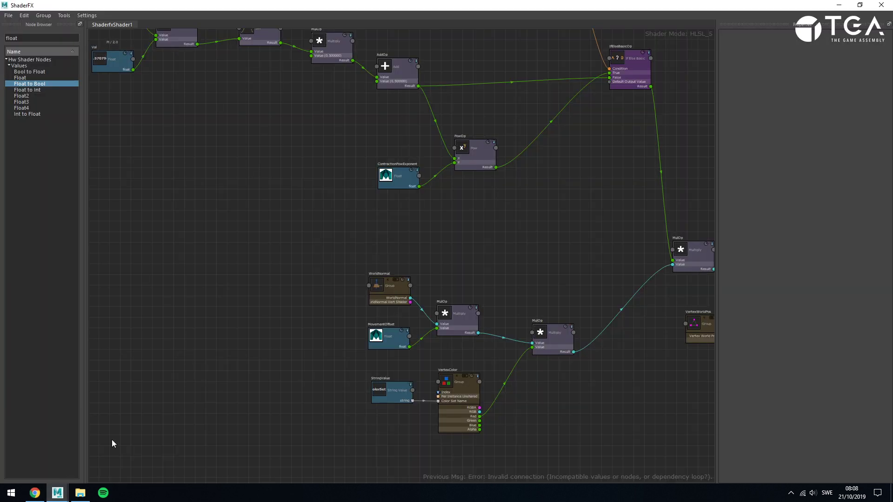
# Restore the maximized ShaderFX window to a floating one and reposition it over the Maya window
pyautogui.doubleClick(812, 5)
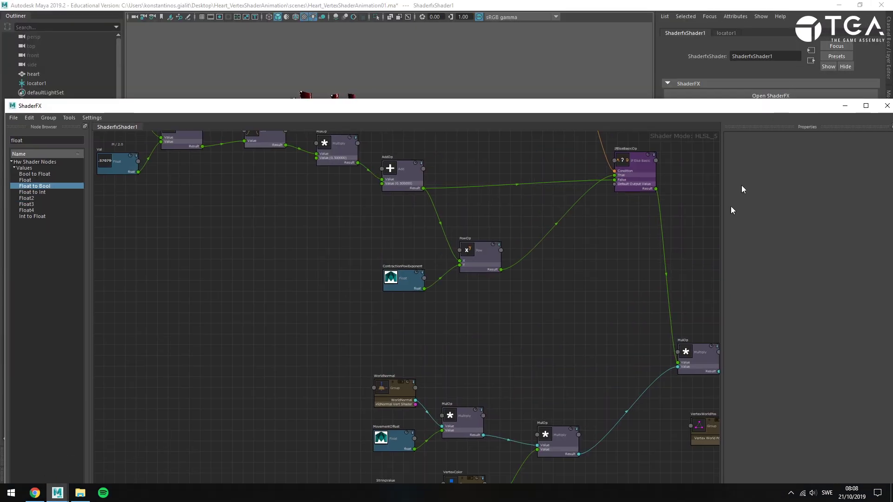
pyautogui.moveTo(782, 105); pyautogui.dragTo(696, 112)
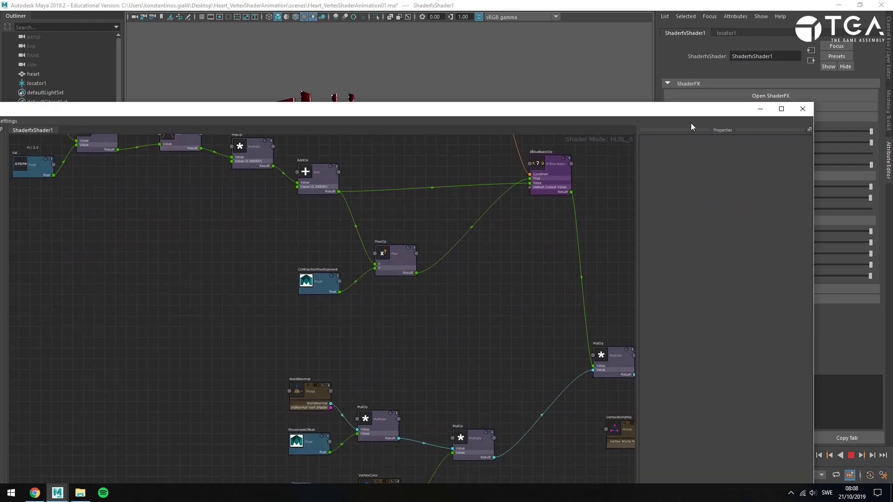